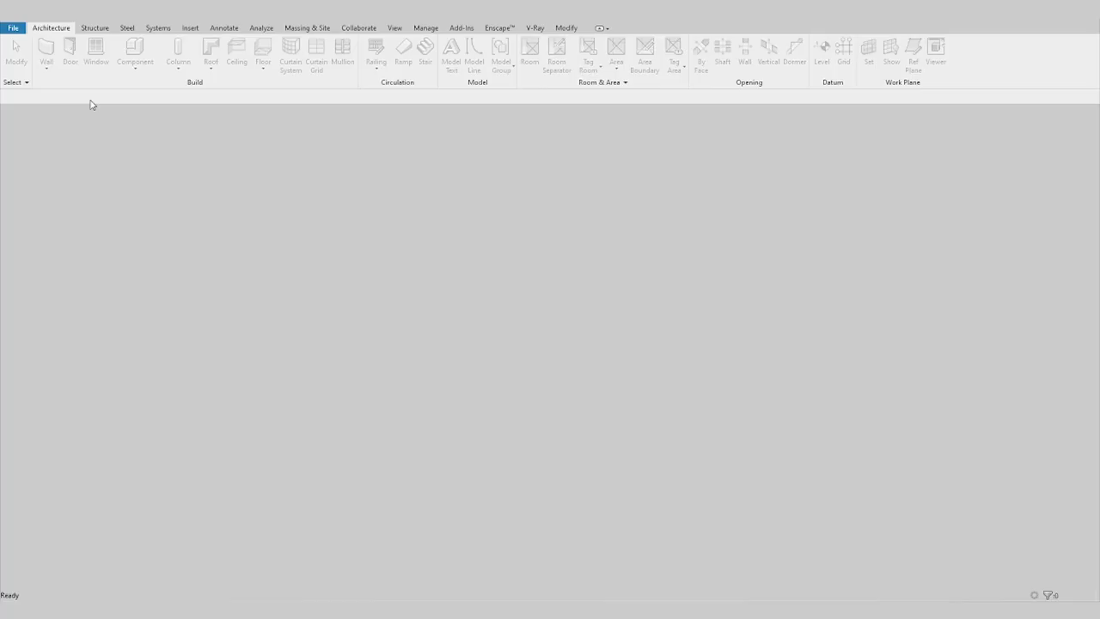
Step: Create a new project from the US Metric DefaultMetric.rte template
left_click(13, 29)
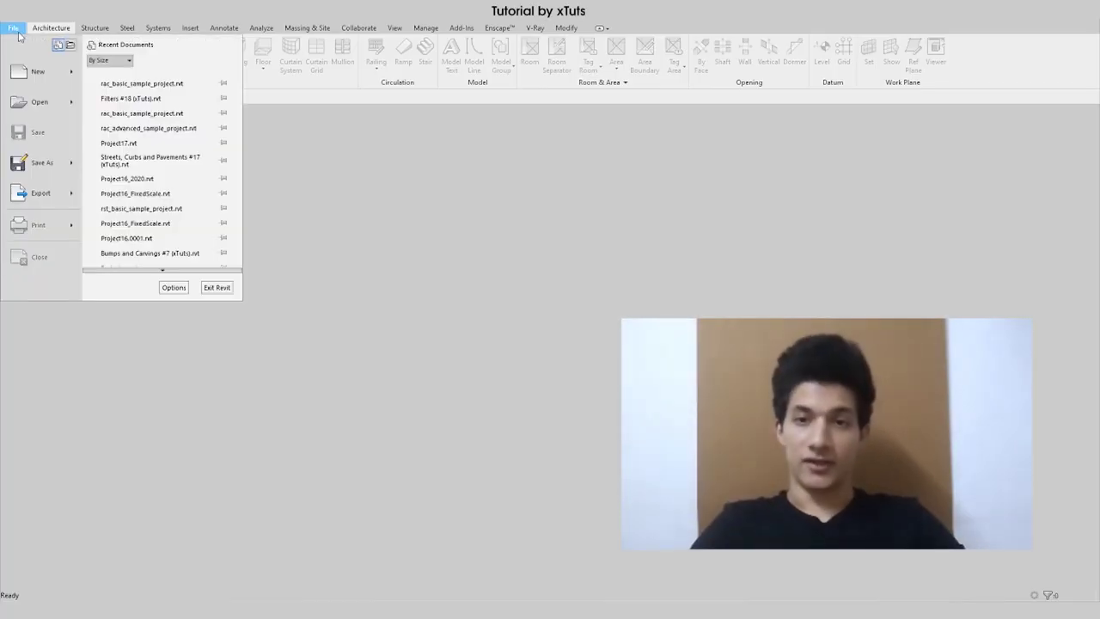
mouse_move(38, 71)
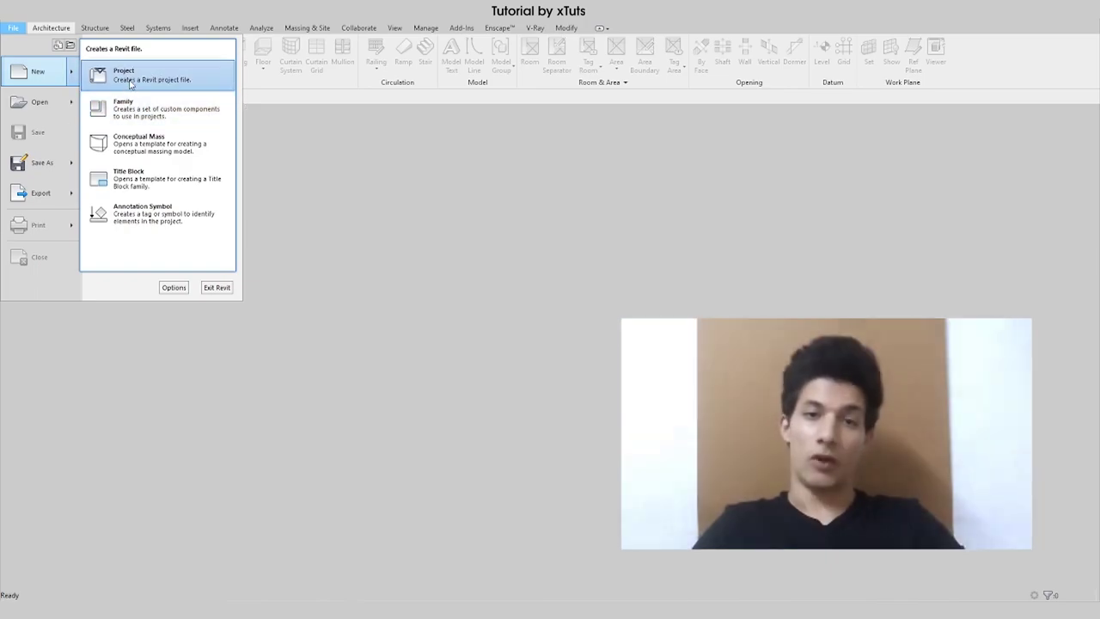
left_click(125, 75)
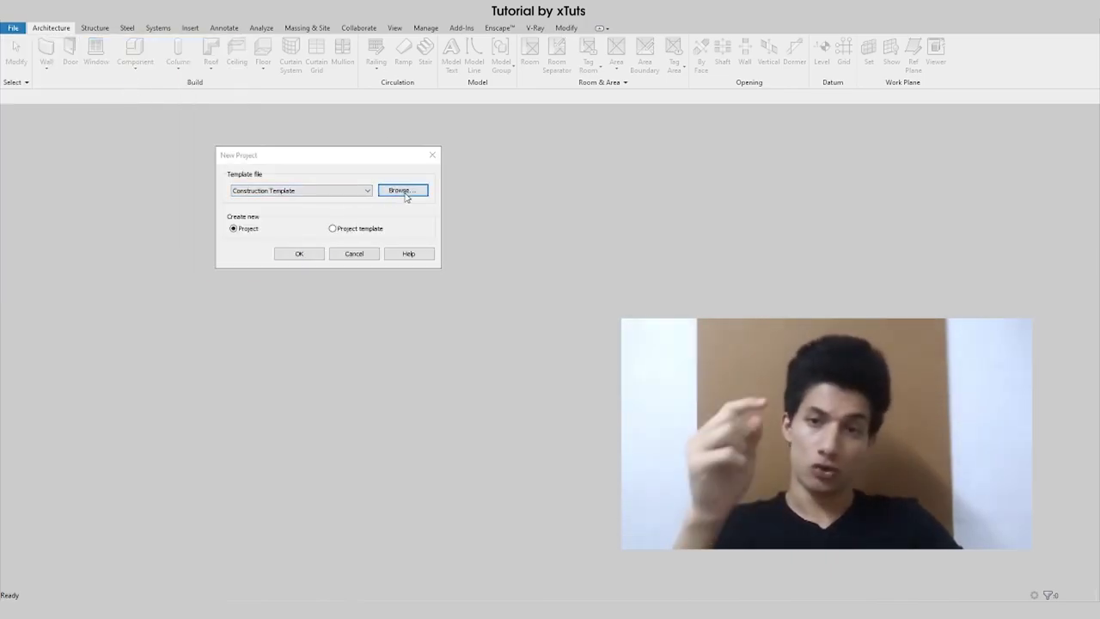
left_click(403, 191)
left_click(764, 202)
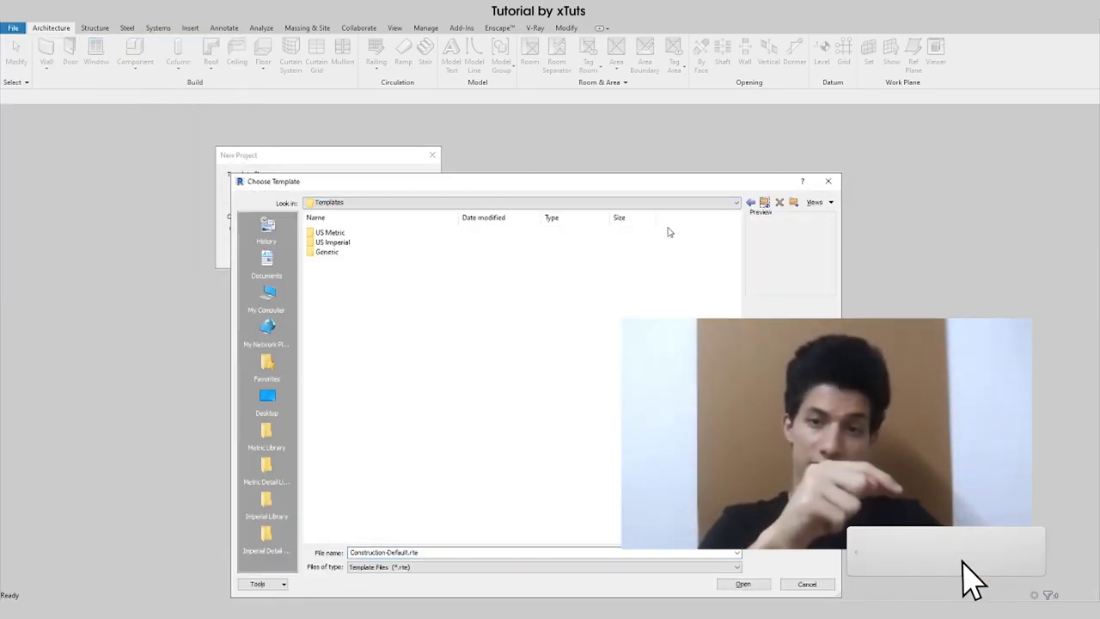
double_click(329, 233)
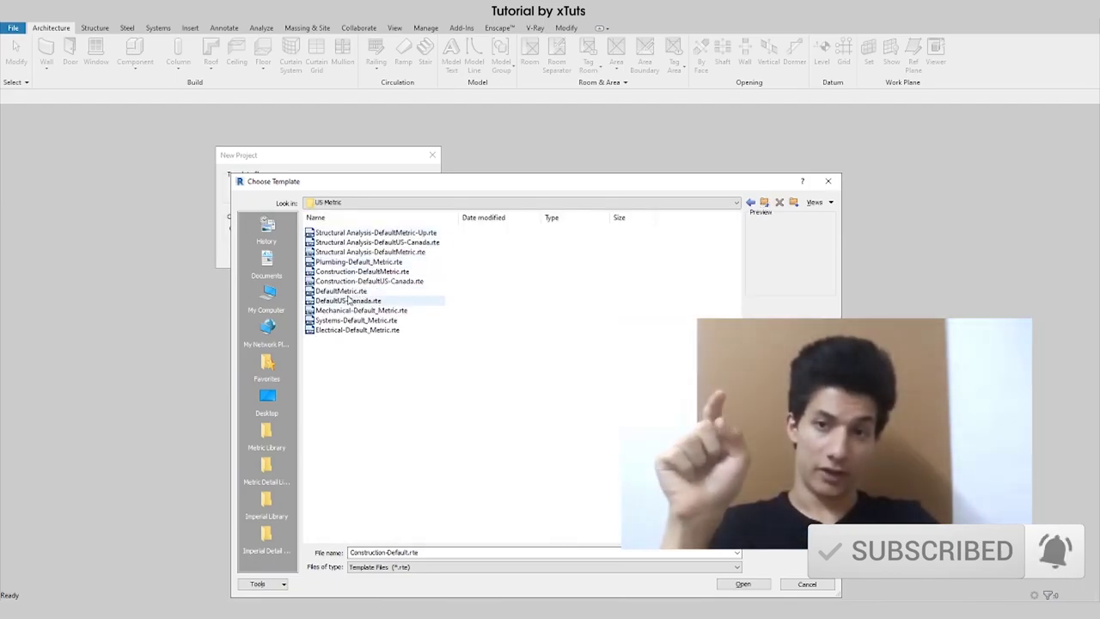
left_click(342, 291)
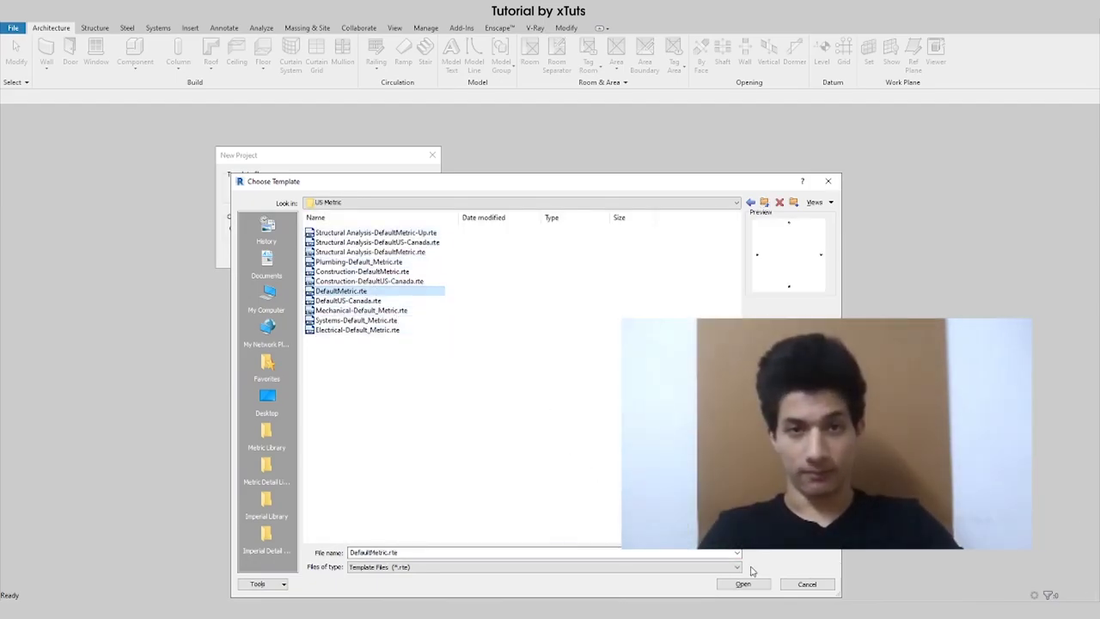
left_click(743, 584)
left_click(299, 253)
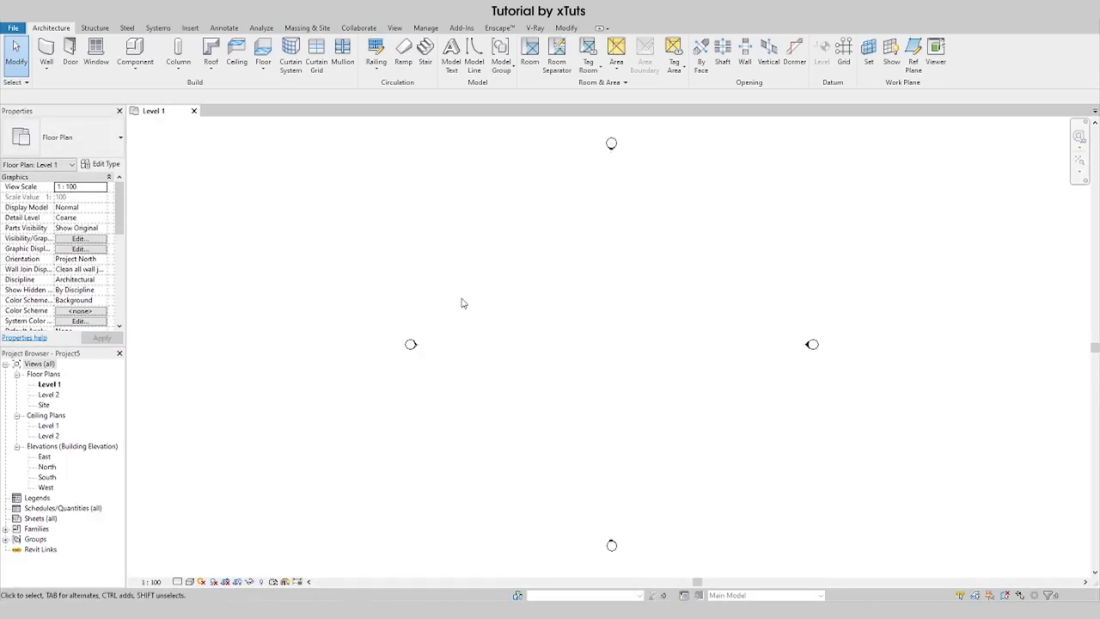
Step: Open the North elevation view from the Project Browser's Elevations list
scroll(523, 321, "down", 3)
scroll(508, 292, "up", 2)
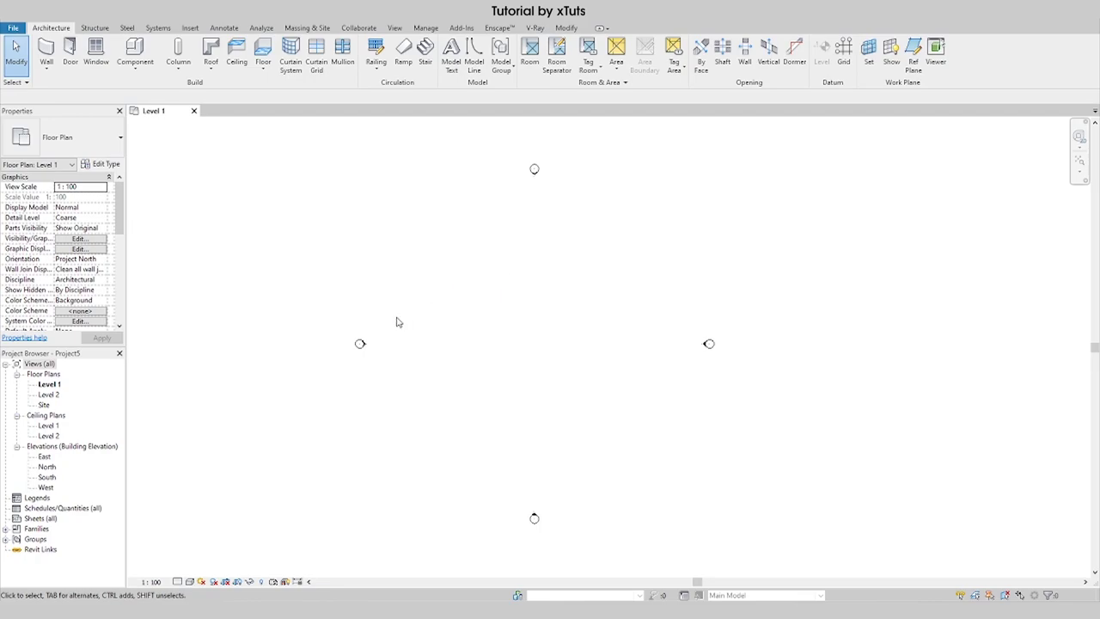
double_click(47, 466)
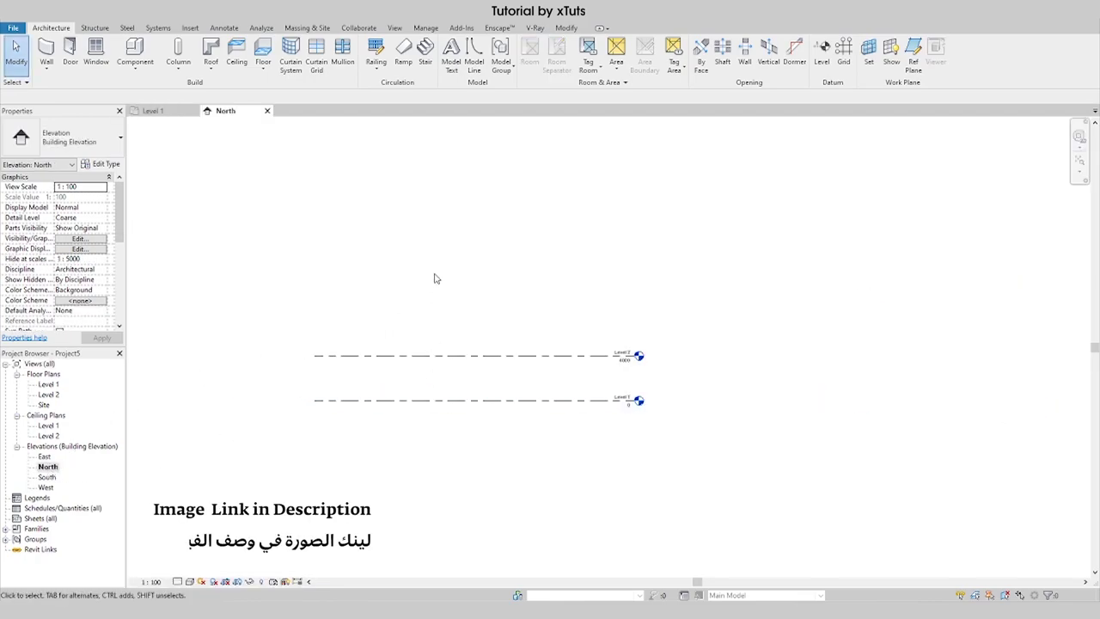
scroll(436, 277, "up", 1)
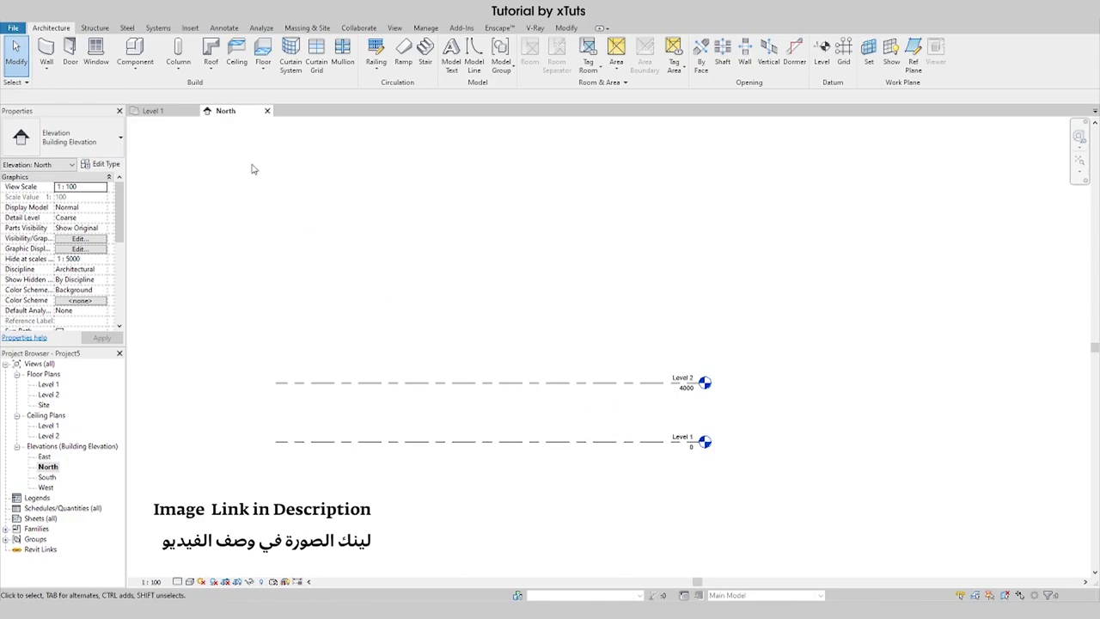
Step: Import CairoTower_Elevation.jpg as an image for the North elevation
left_click(193, 29)
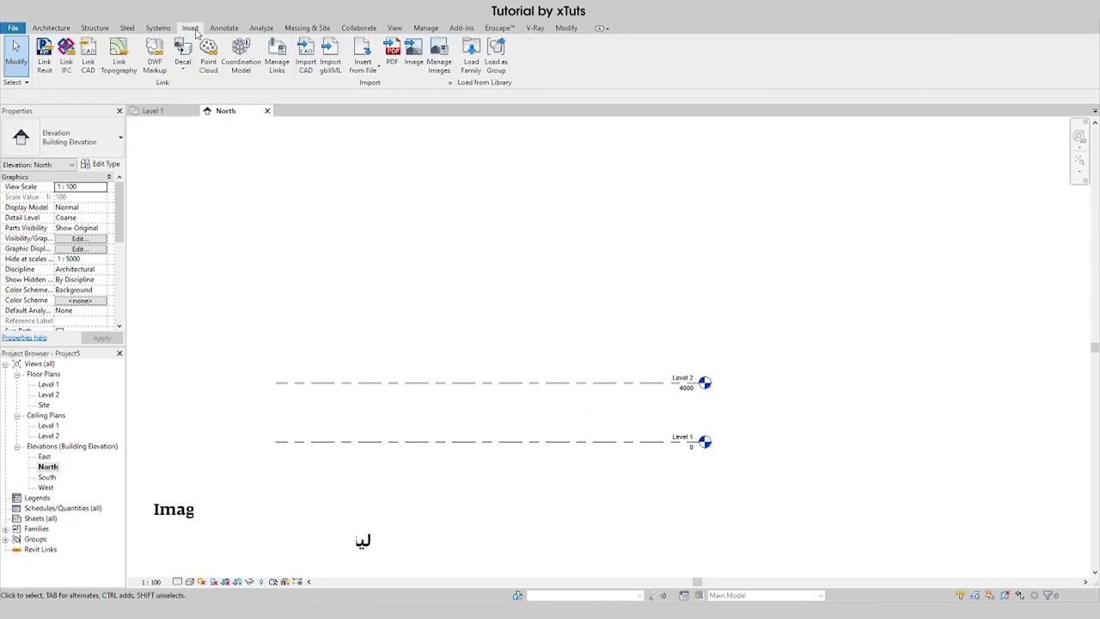
left_click(413, 60)
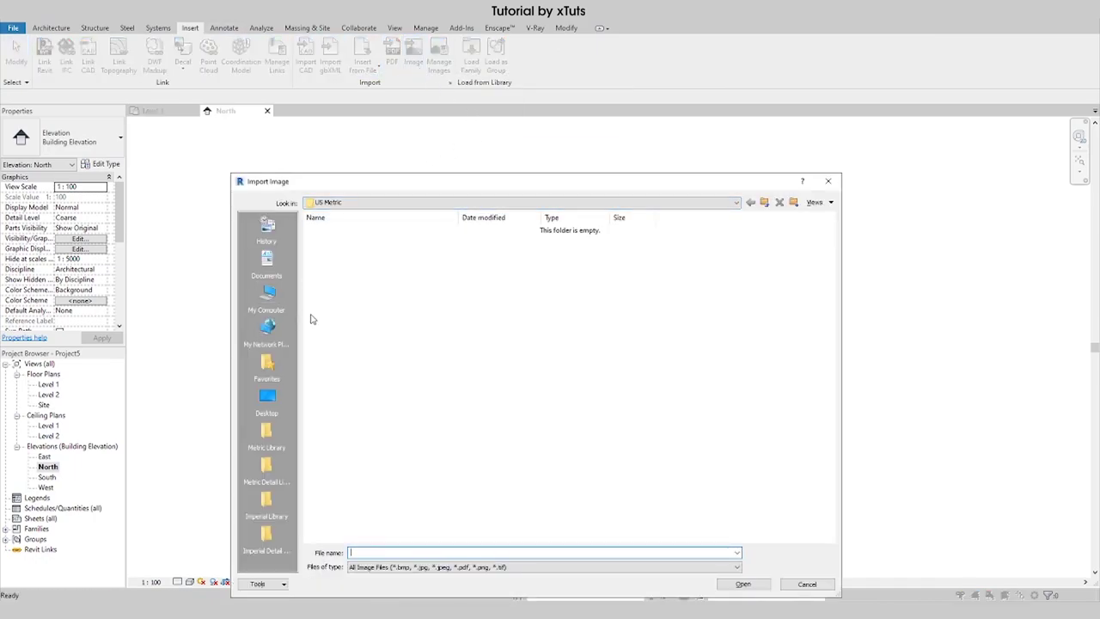
left_click(350, 233)
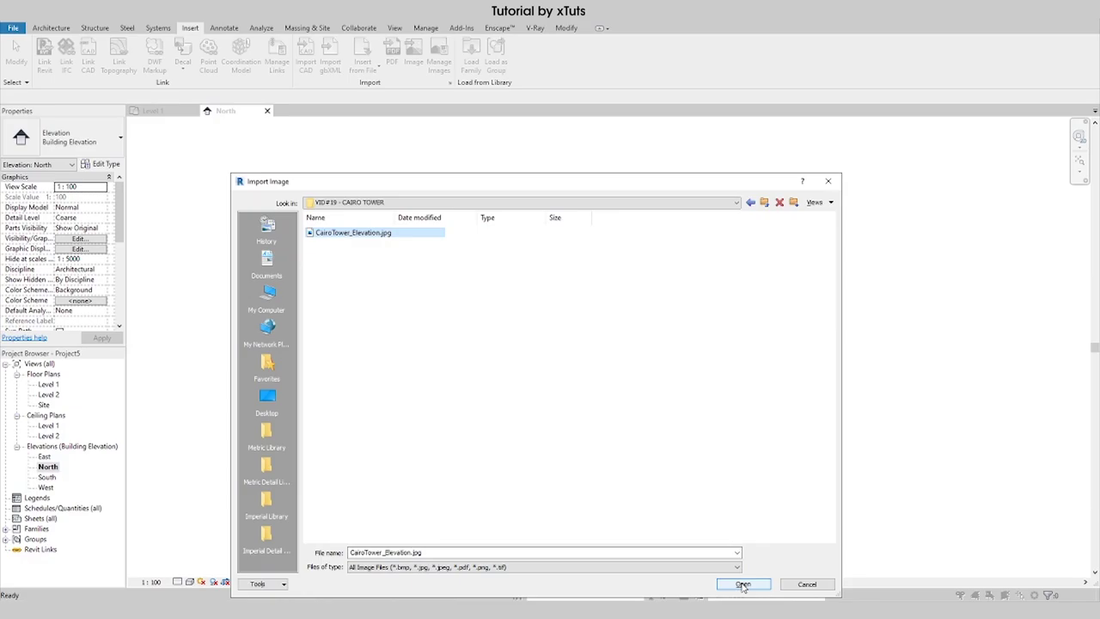
left_click(743, 585)
Step: Place the Cairo Tower image with its base on Level 1, then deselect it
scroll(559, 374, "down", 2)
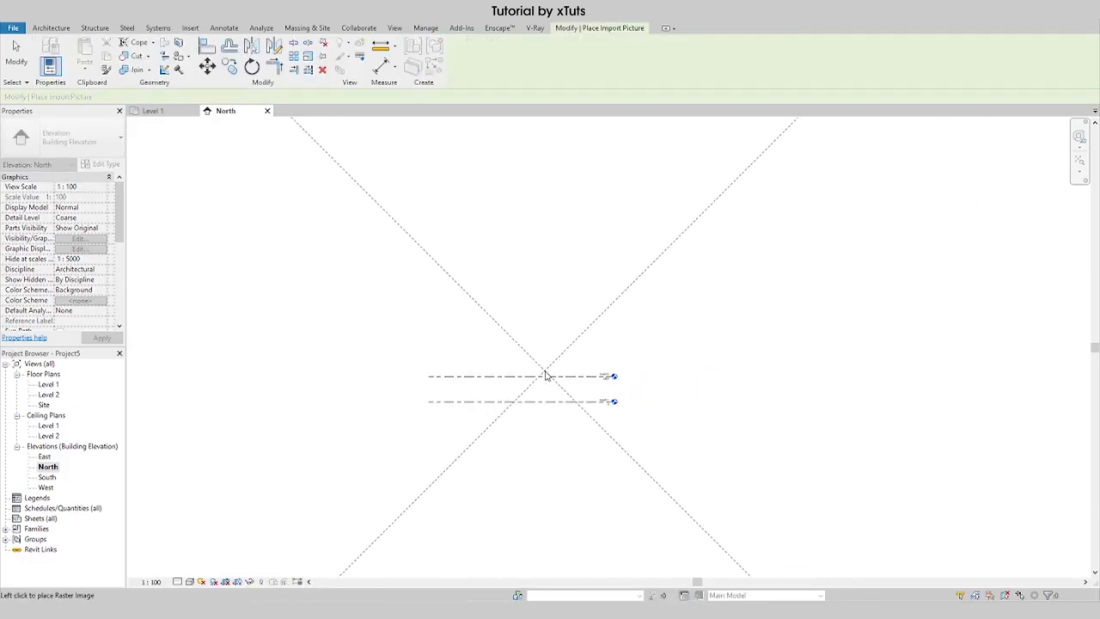
left_click(525, 189)
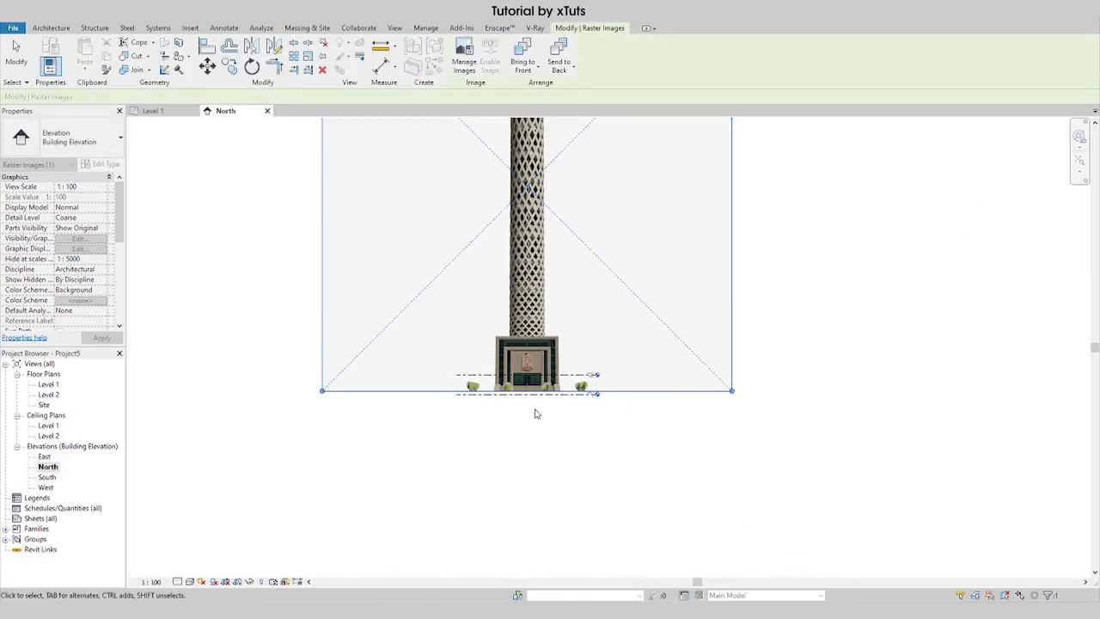
scroll(525, 397, "up", 3)
scroll(522, 381, "up", 3)
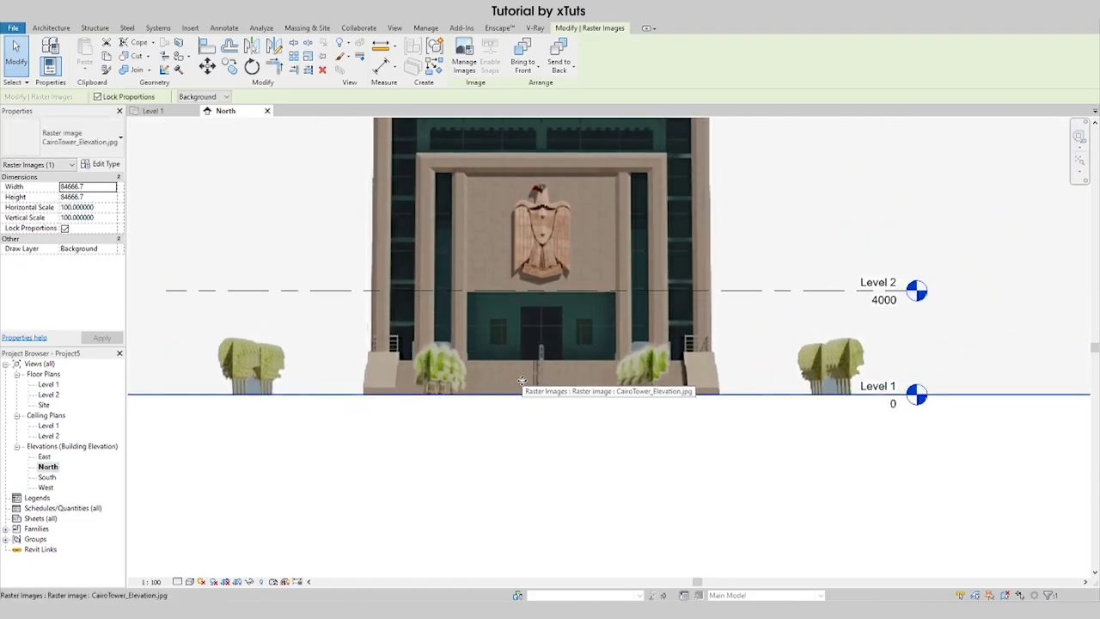
scroll(508, 411, "up", 4)
scroll(508, 413, "down", 7)
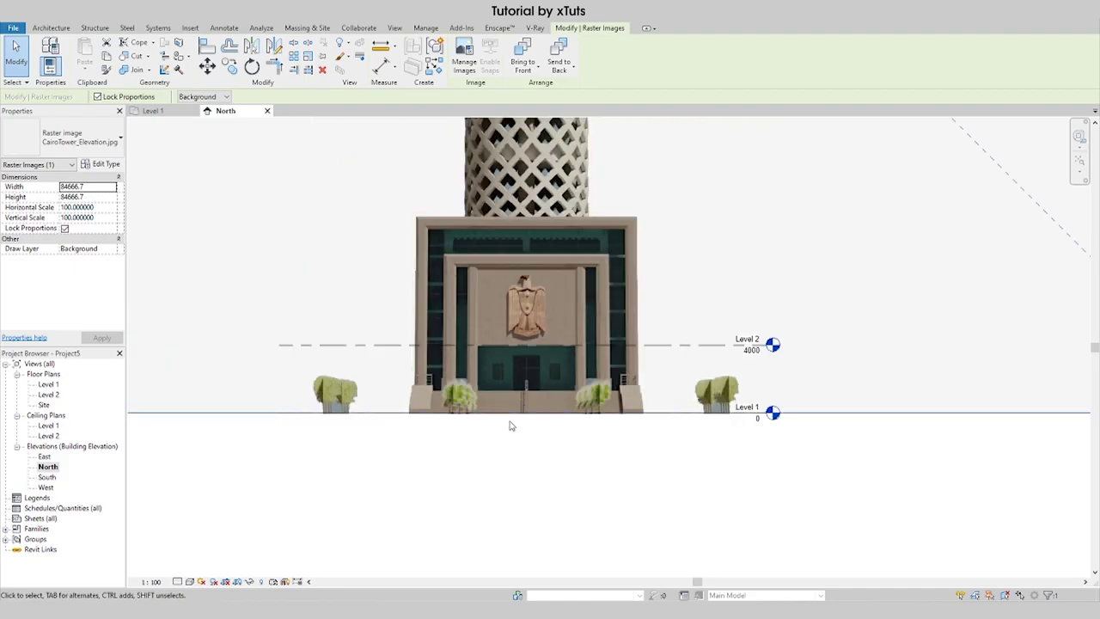
left_click(707, 246)
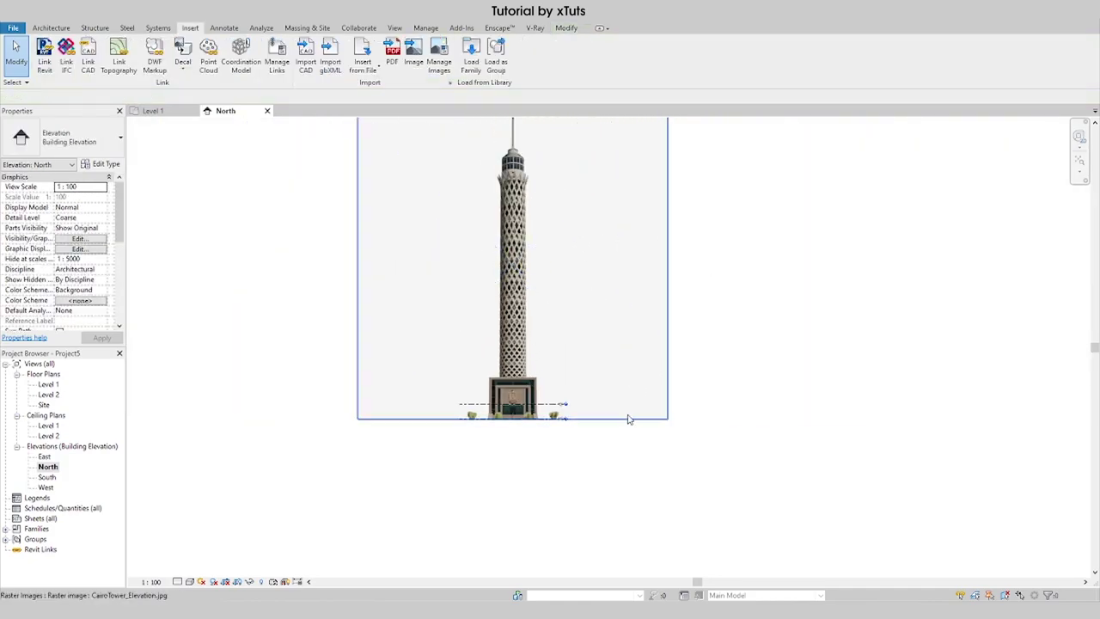
scroll(572, 270, "up", 1)
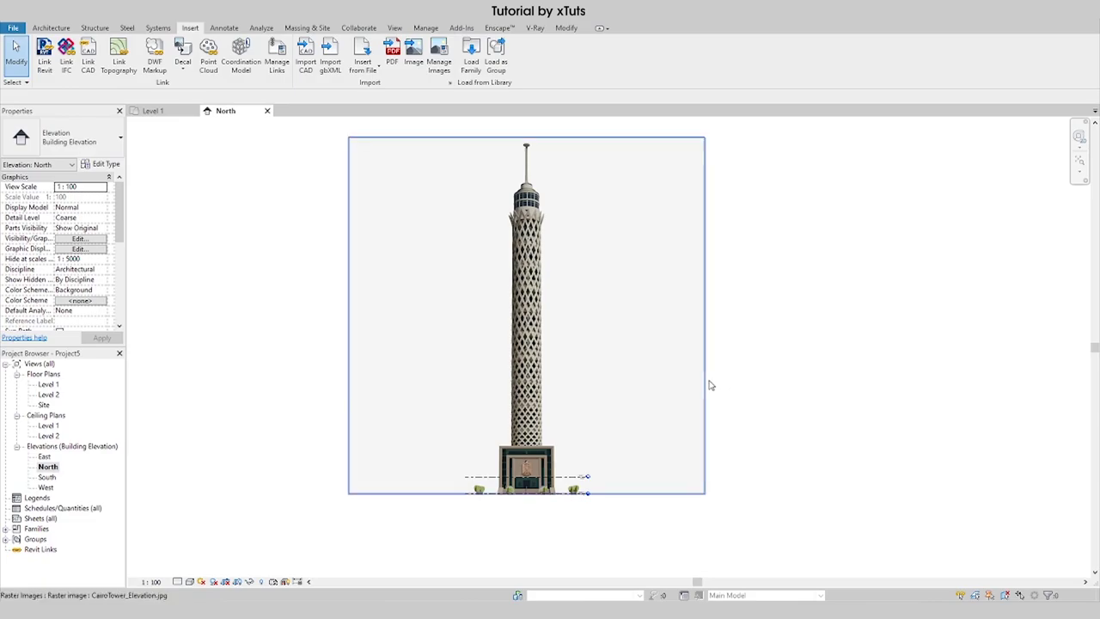
left_click(460, 148)
Step: Select the Cairo Tower elevation image by its edge
left_click(705, 289)
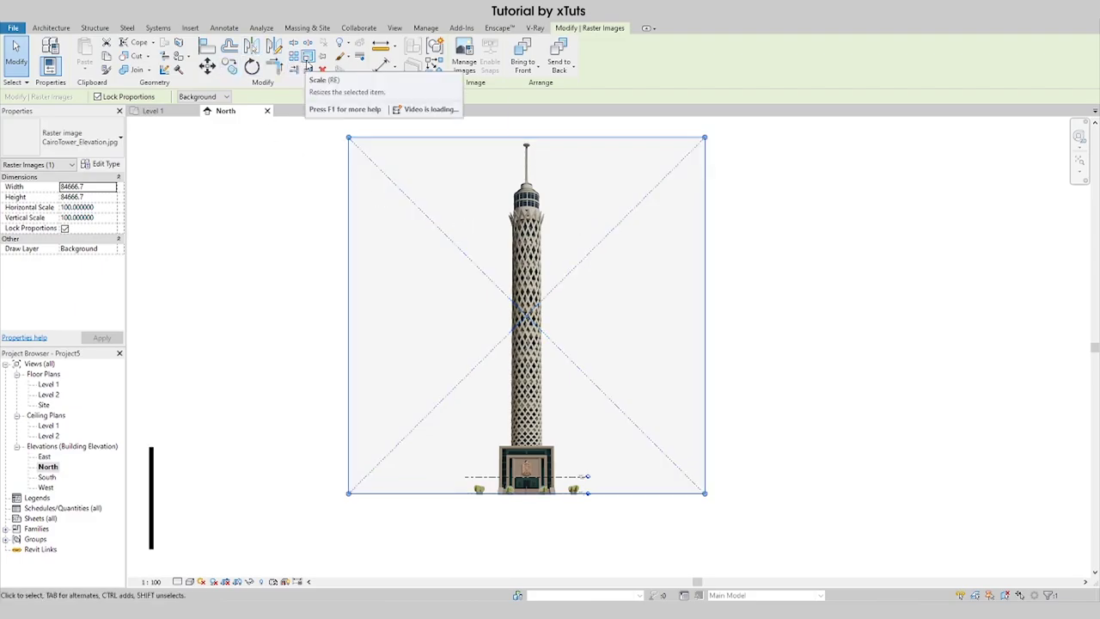
Step: Scale the image from its base so the tower measures 187000 mm to its tip
left_click(307, 67)
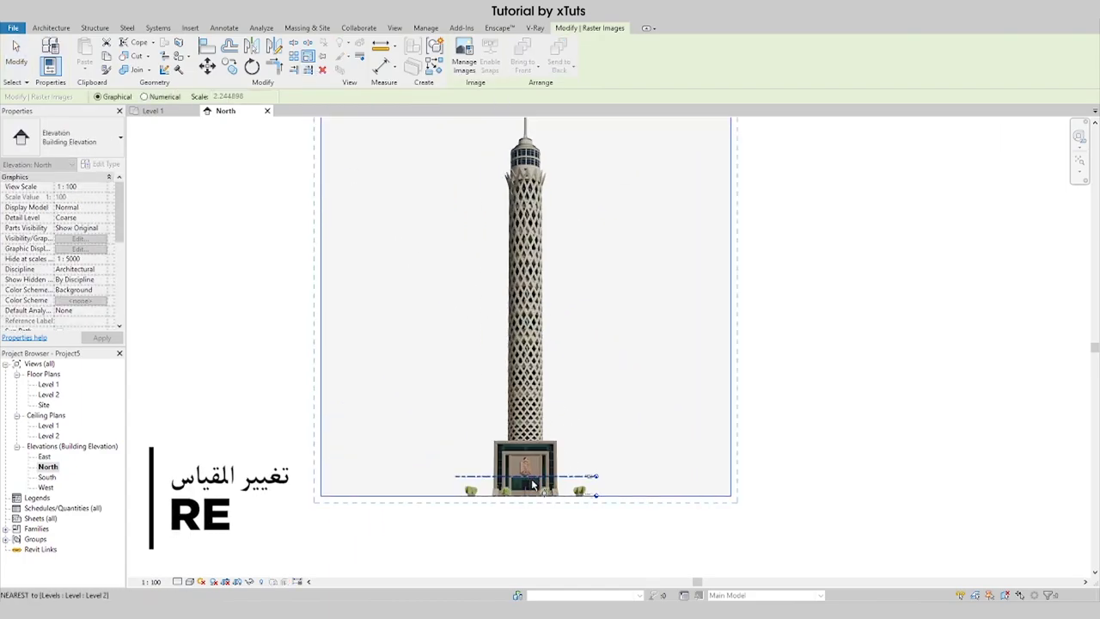
scroll(532, 486, "up", 5)
left_click(521, 507)
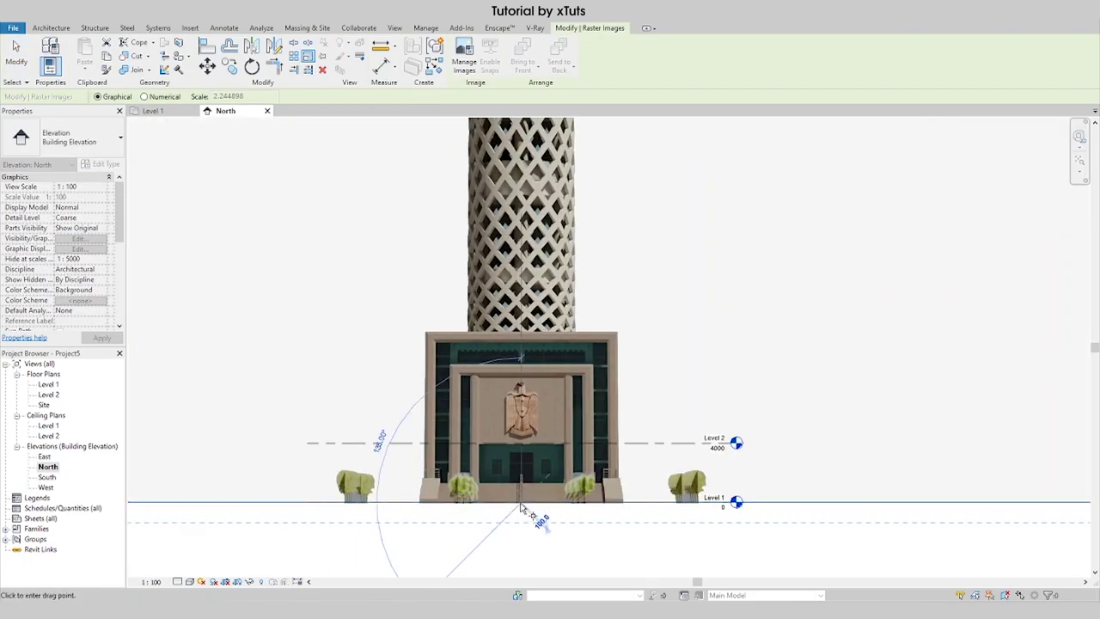
scroll(531, 533, "down", 5)
scroll(530, 306, "up", 5)
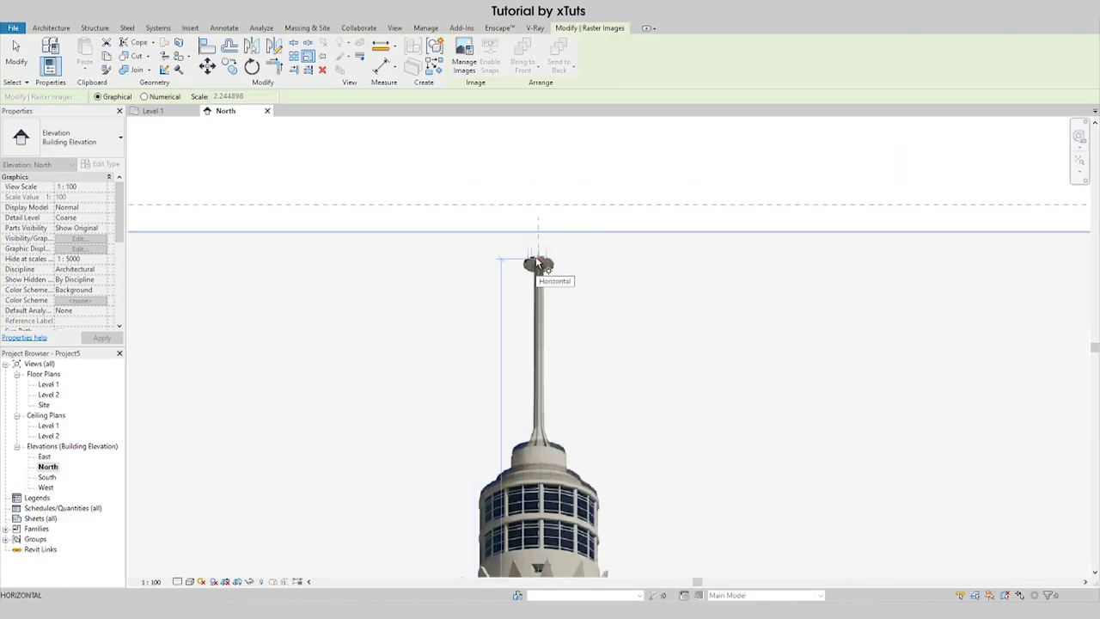
left_click(537, 263)
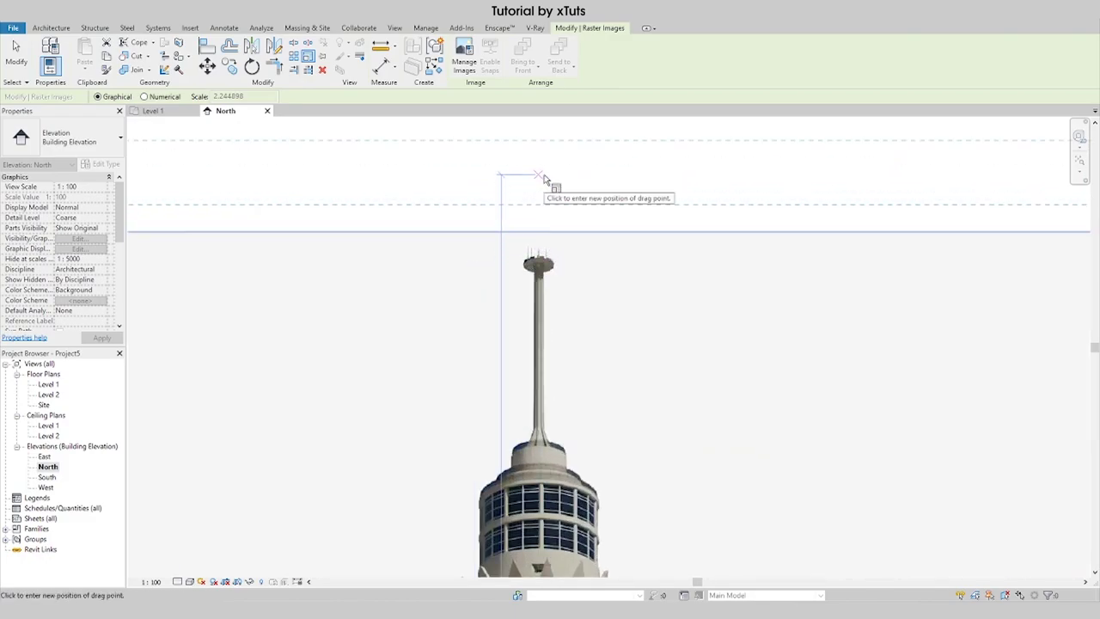
left_click(543, 178)
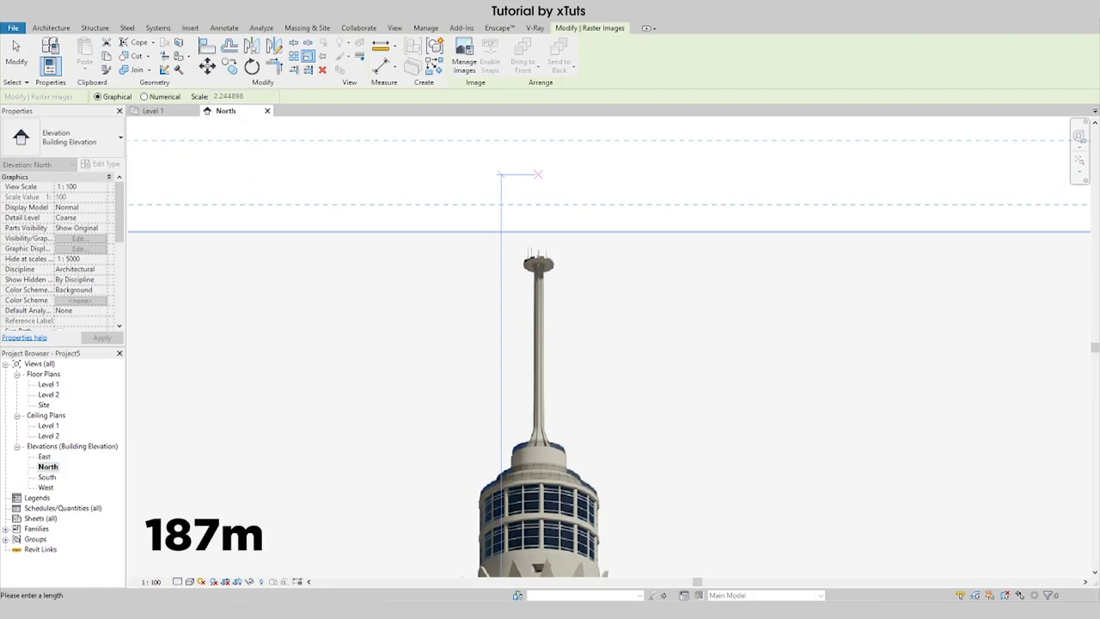
type("187000")
key("Return")
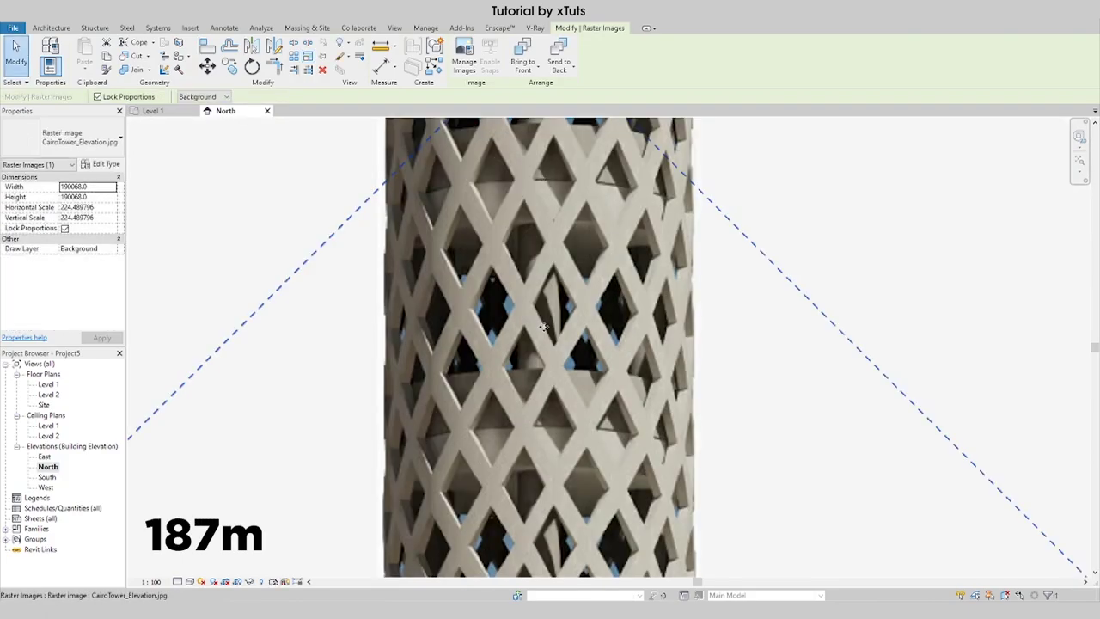
scroll(544, 326, "down", 4)
scroll(544, 326, "down", 2)
Step: Lower Level 2 to elevation 3000, level with the top of the tower base
left_click(694, 288)
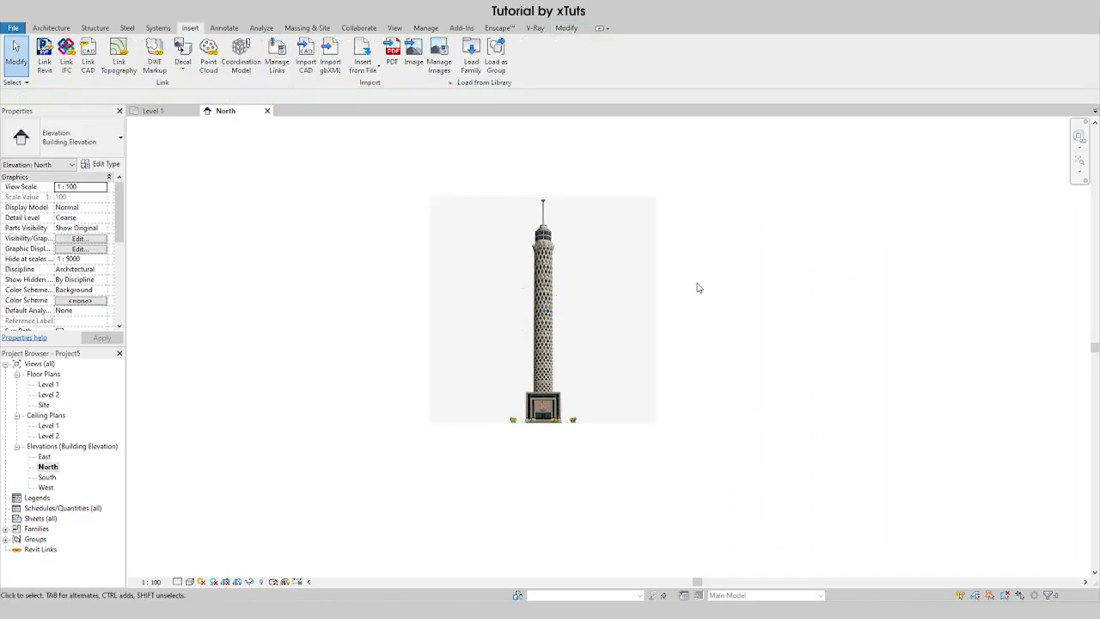
scroll(543, 255, "up", 1)
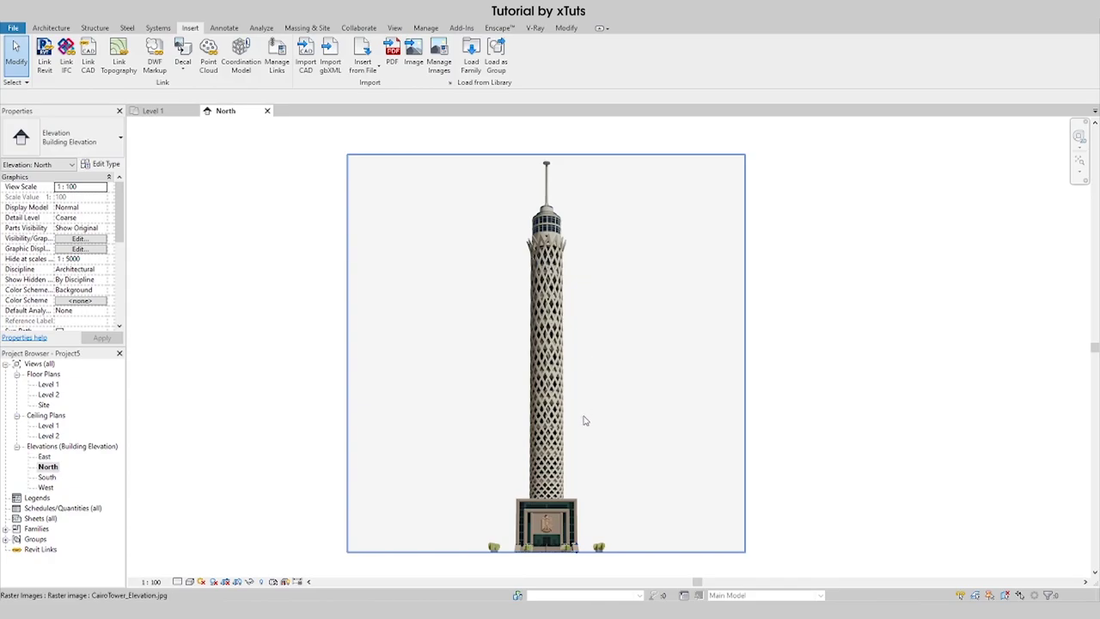
scroll(563, 526, "up", 5)
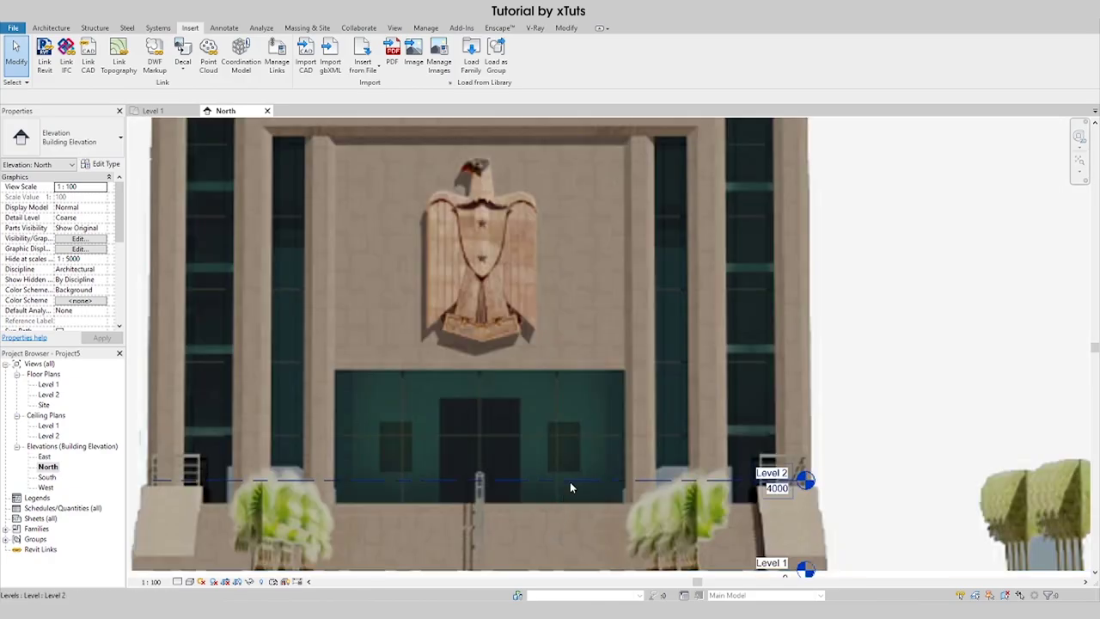
left_click(576, 481)
key("Down")
key("Down")
key("Down")
key("Down")
key("Down")
key("Down")
key("Down")
key("Down")
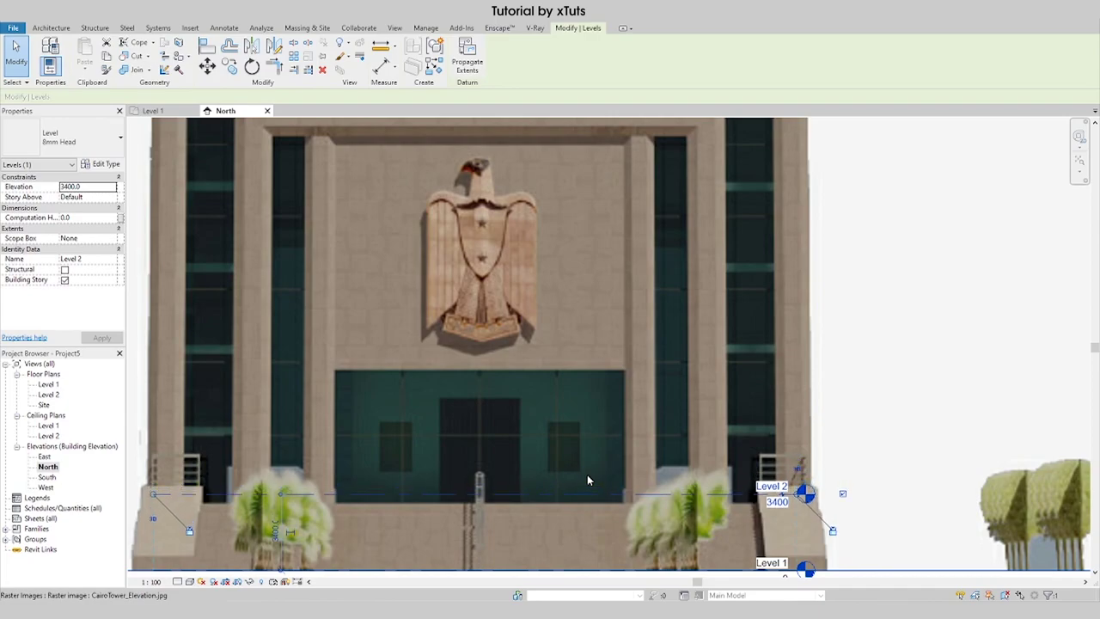
key("Down")
key("Down")
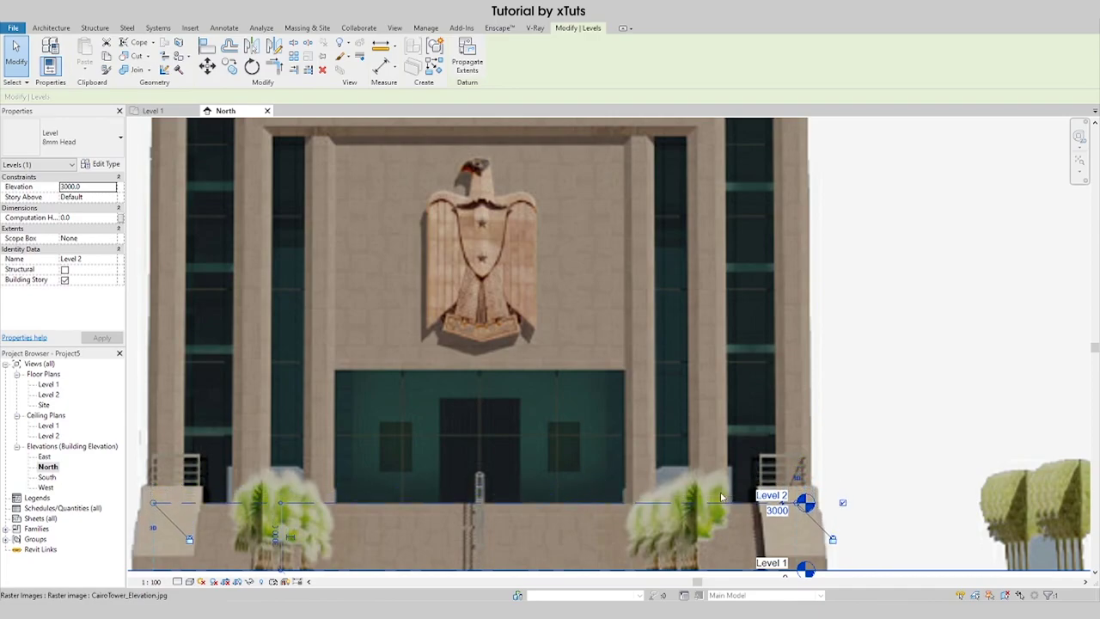
Step: Shift the level heads clear of the image and begin copying Level 2 with CO
left_click_drag(800, 507, 847, 507)
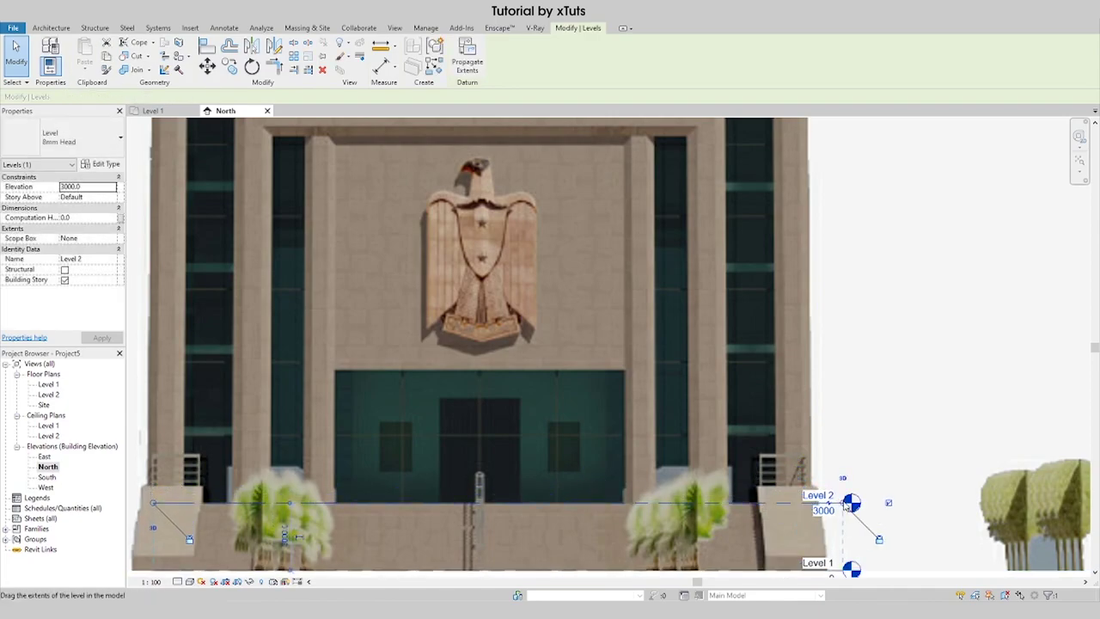
left_click(700, 448)
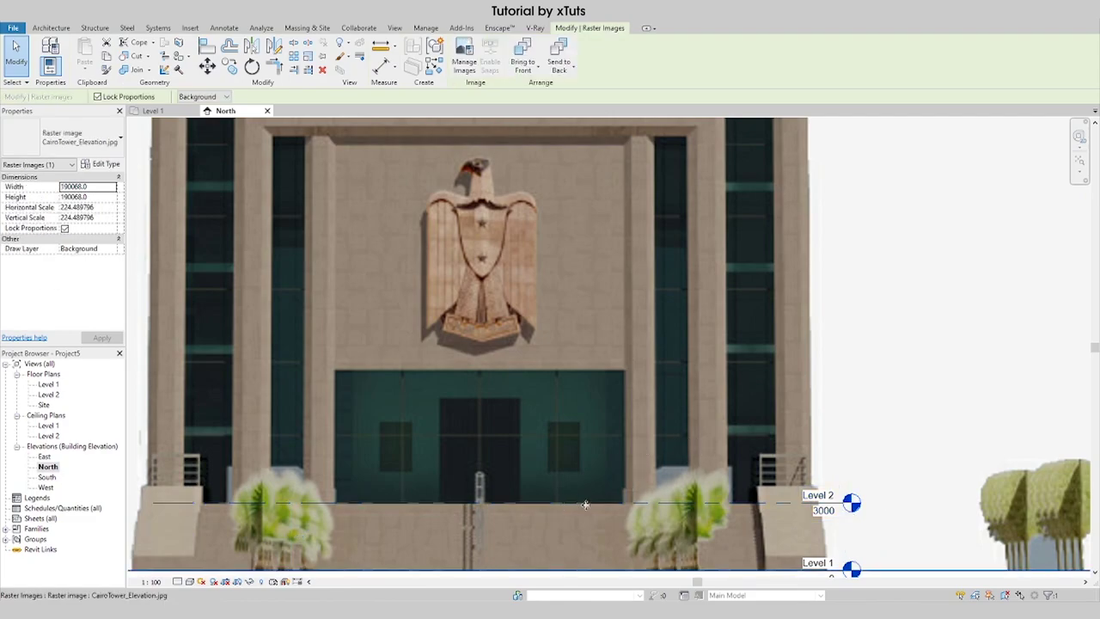
key("Escape")
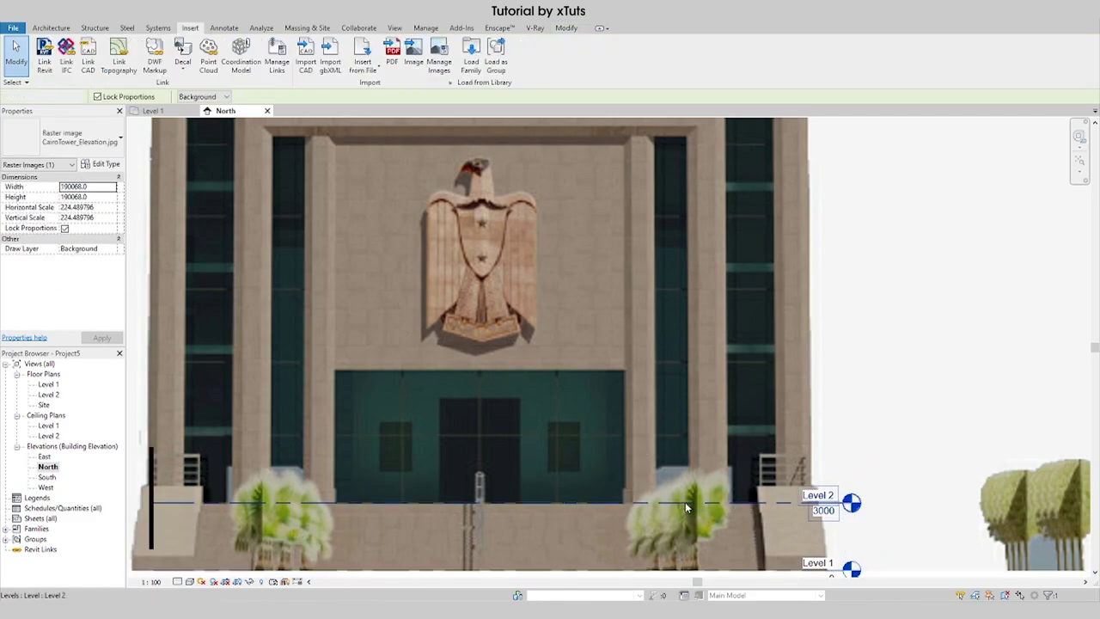
left_click(685, 503)
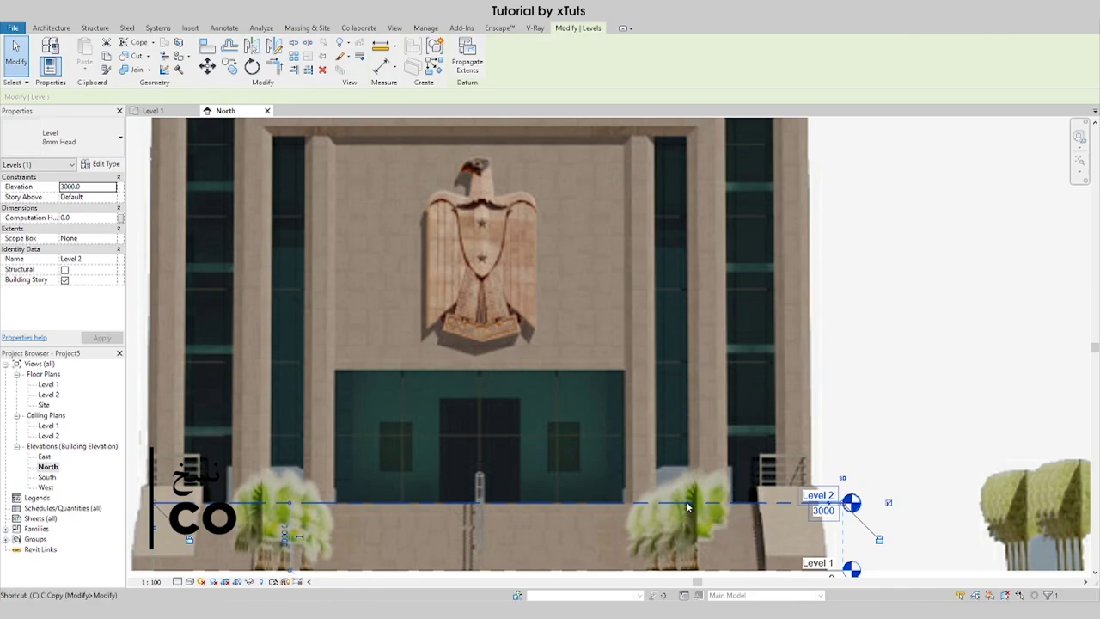
key("c")
key("o")
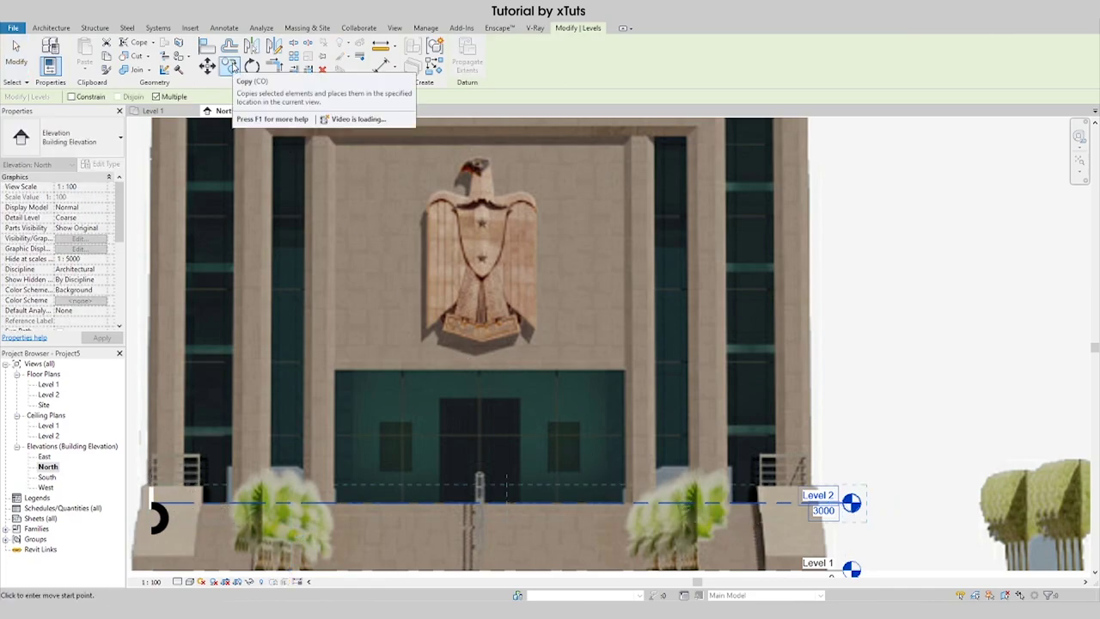
Step: Copy Level 2 up the tower shaft, adding levels from Level 3 at 6100 upward
left_click(791, 505)
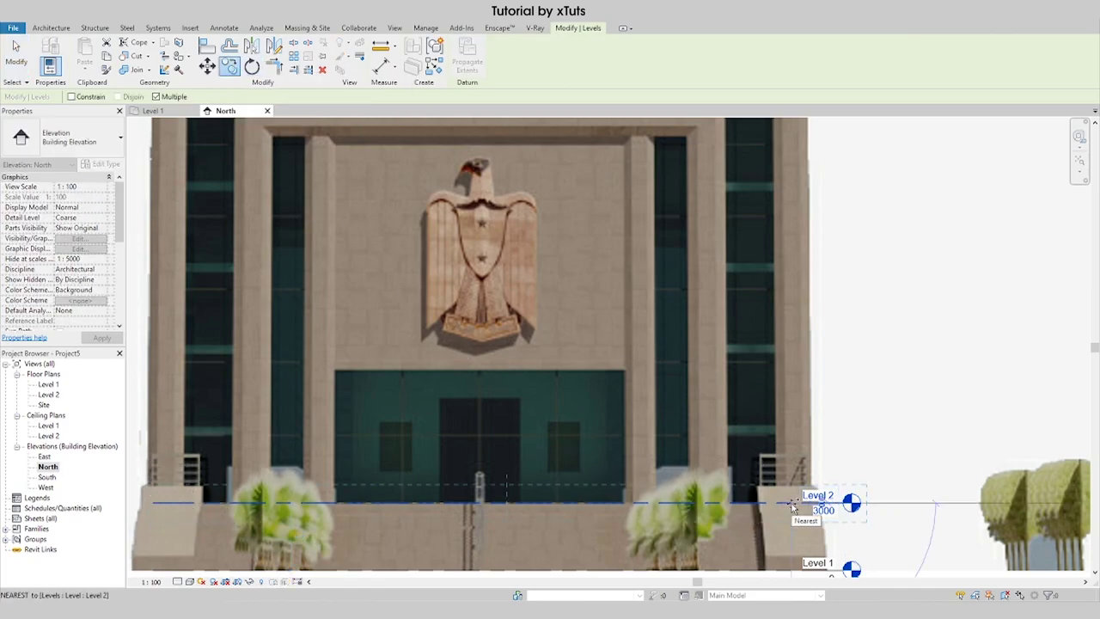
left_click(790, 434)
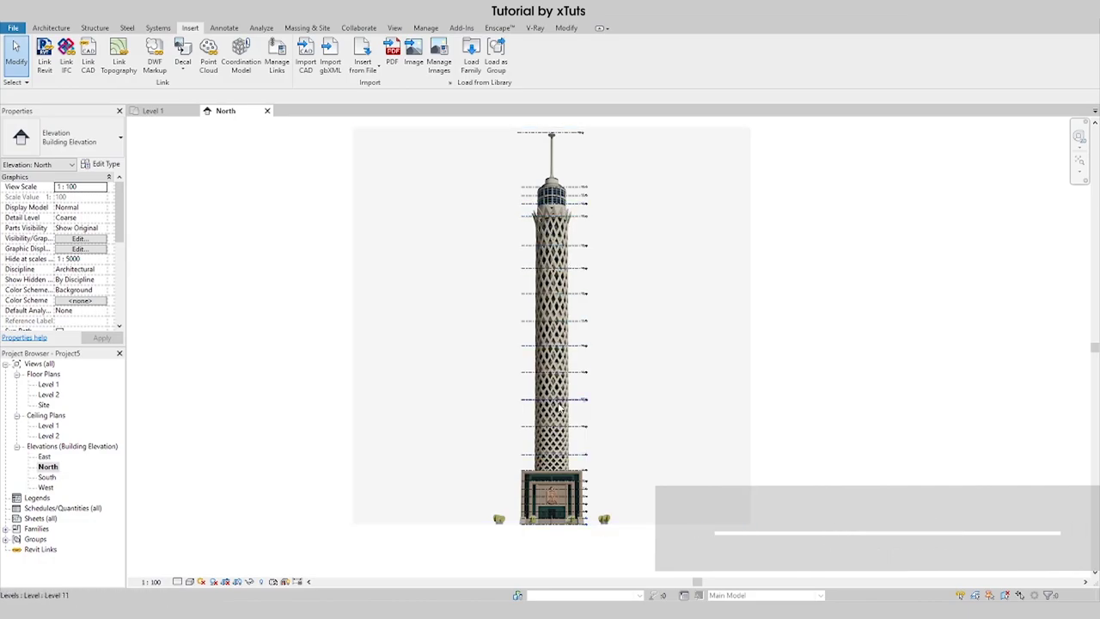
Step: Start a new family from the English Metric Curtain Panel Pattern Based.rft template
left_click(14, 28)
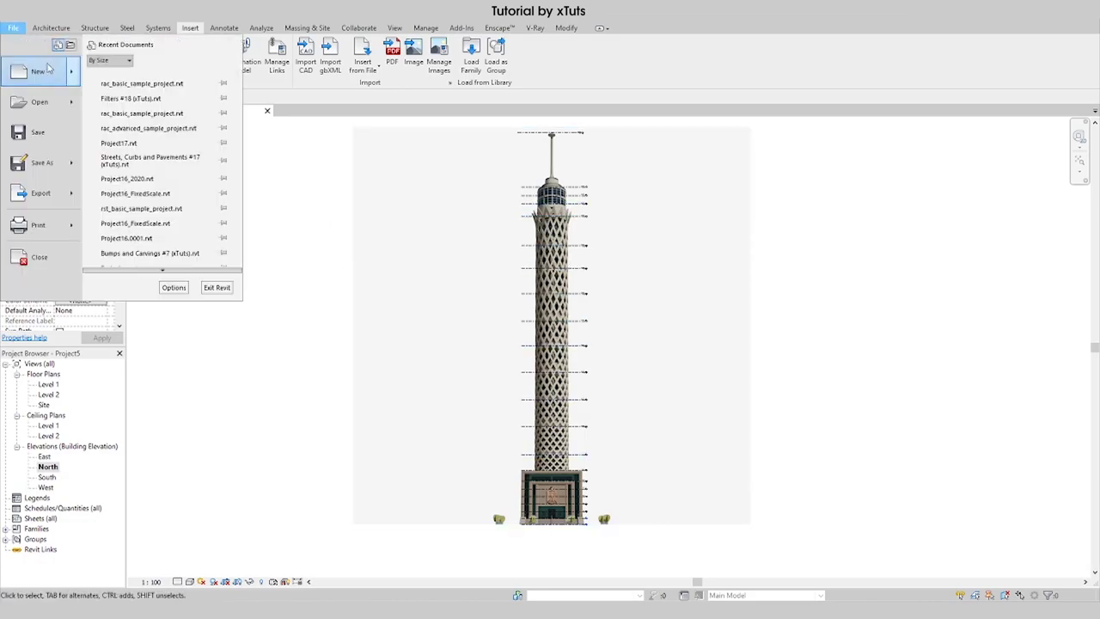
mouse_move(71, 77)
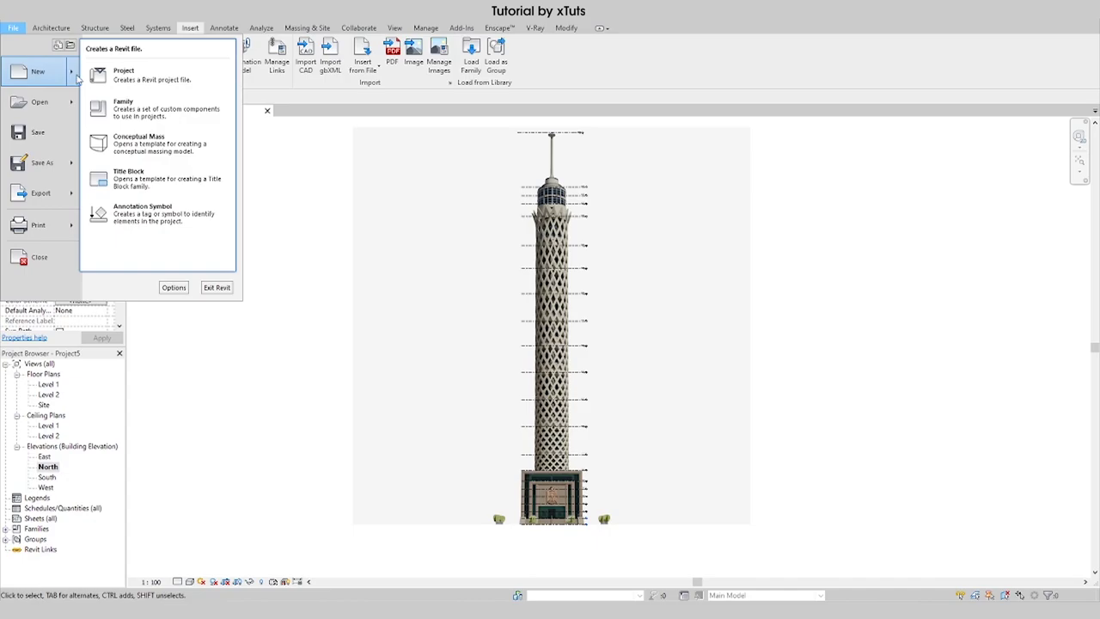
left_click(137, 108)
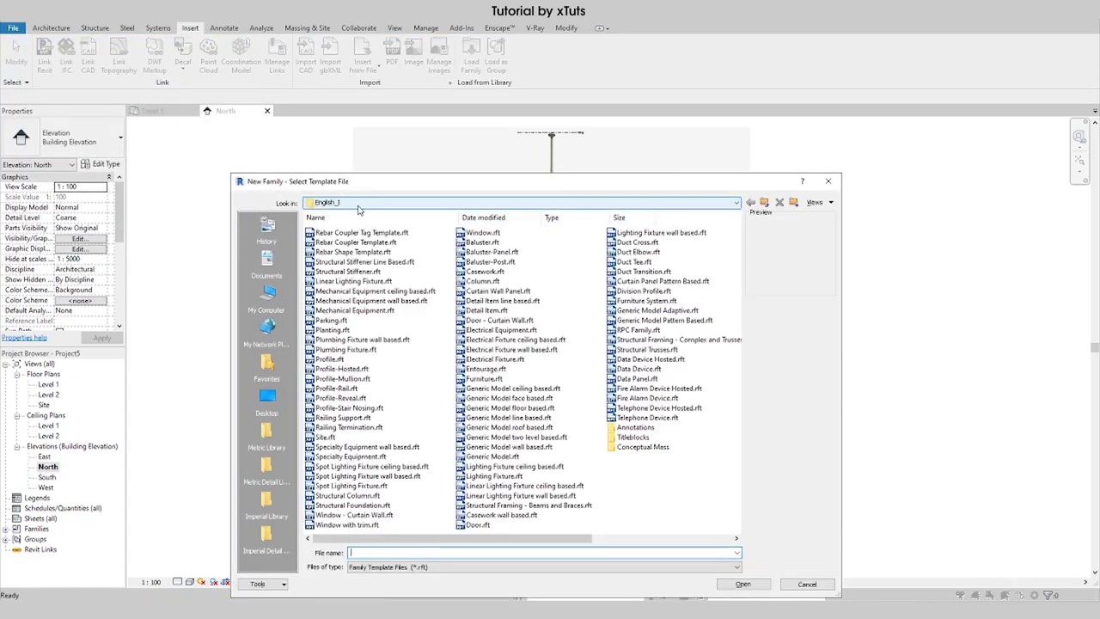
left_click(764, 202)
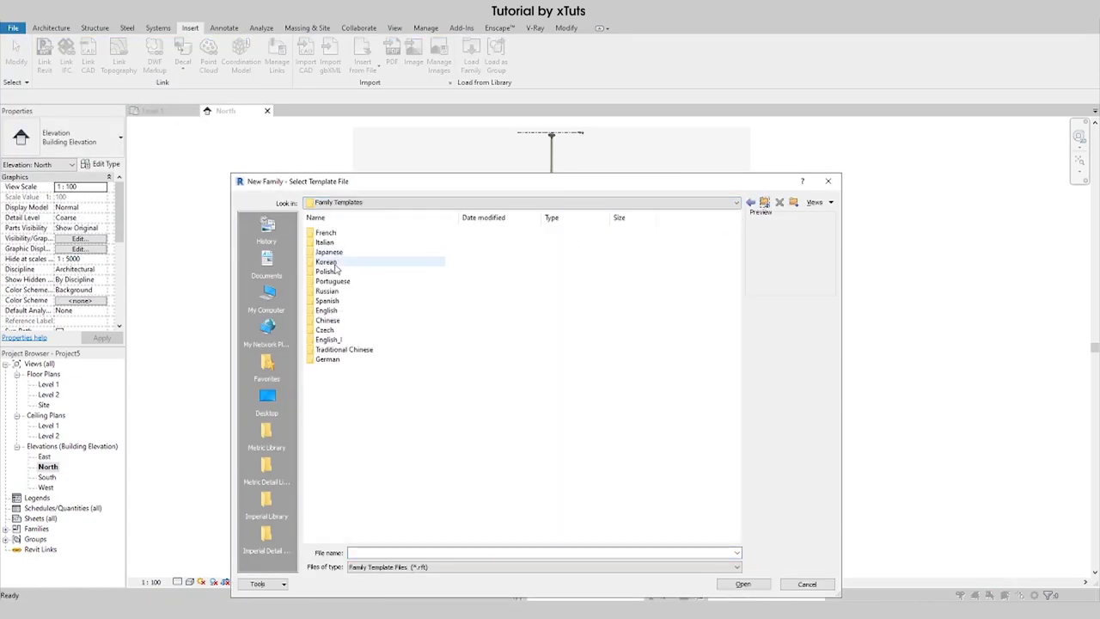
left_click(332, 311)
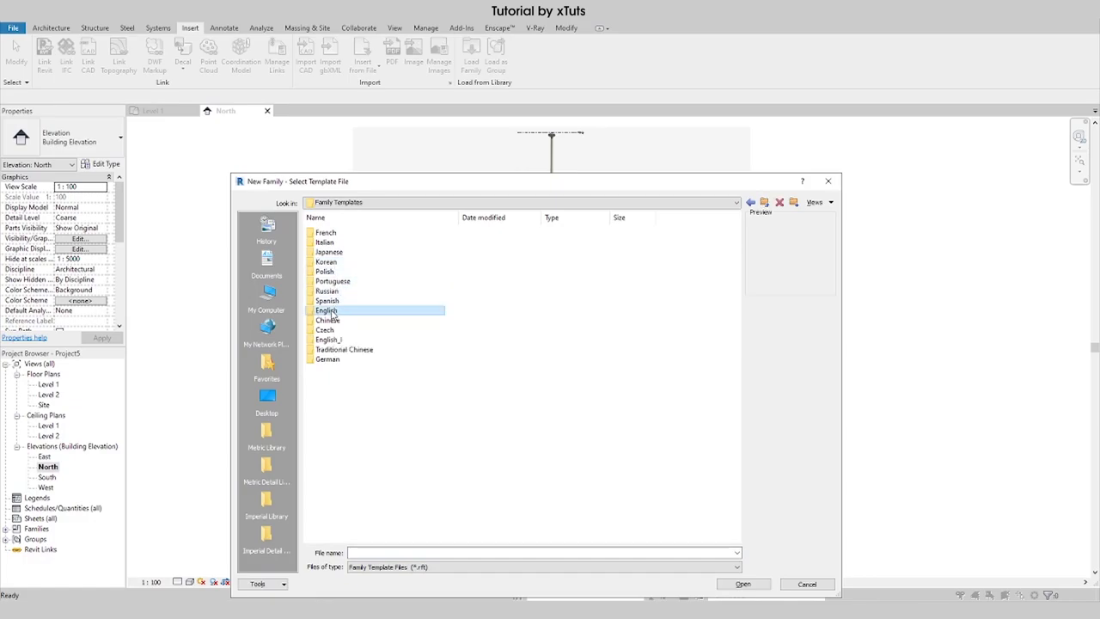
double_click(331, 312)
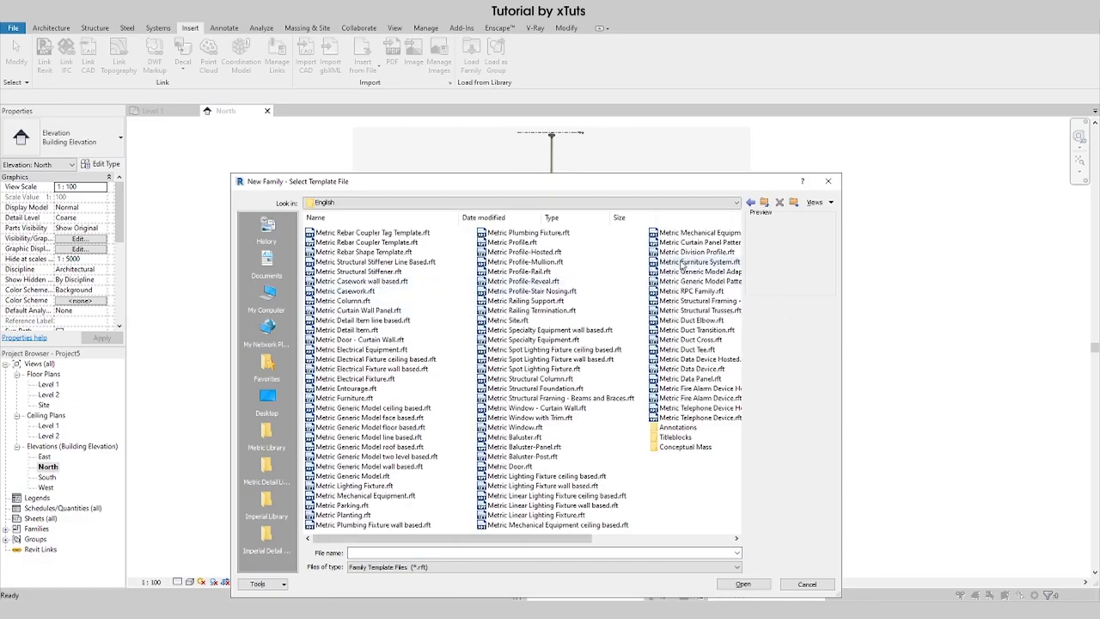
left_click(690, 242)
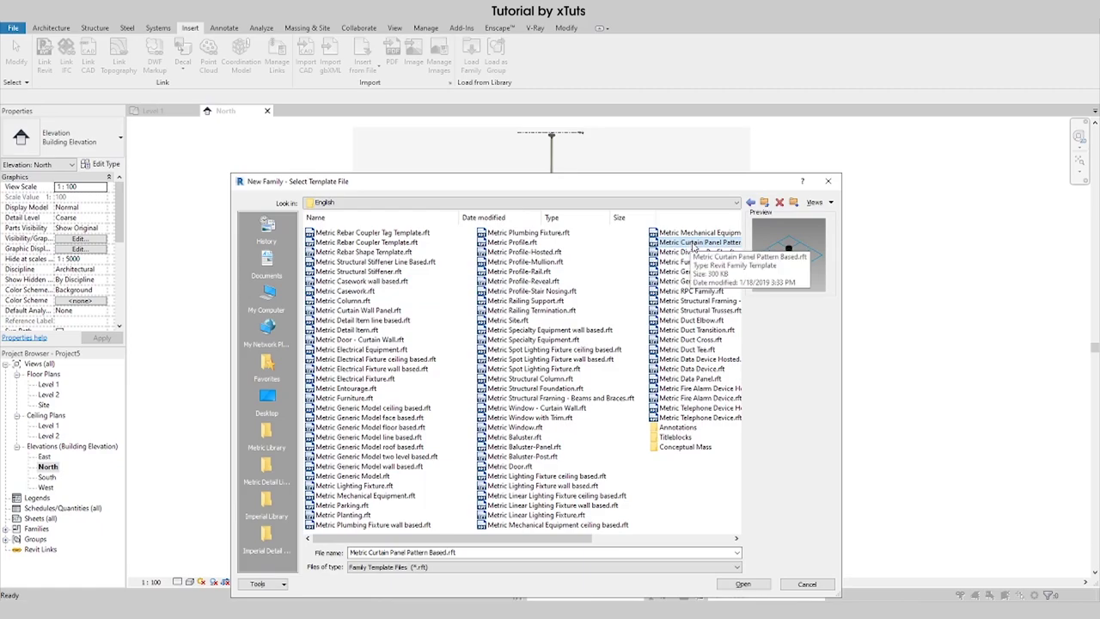
left_click(751, 586)
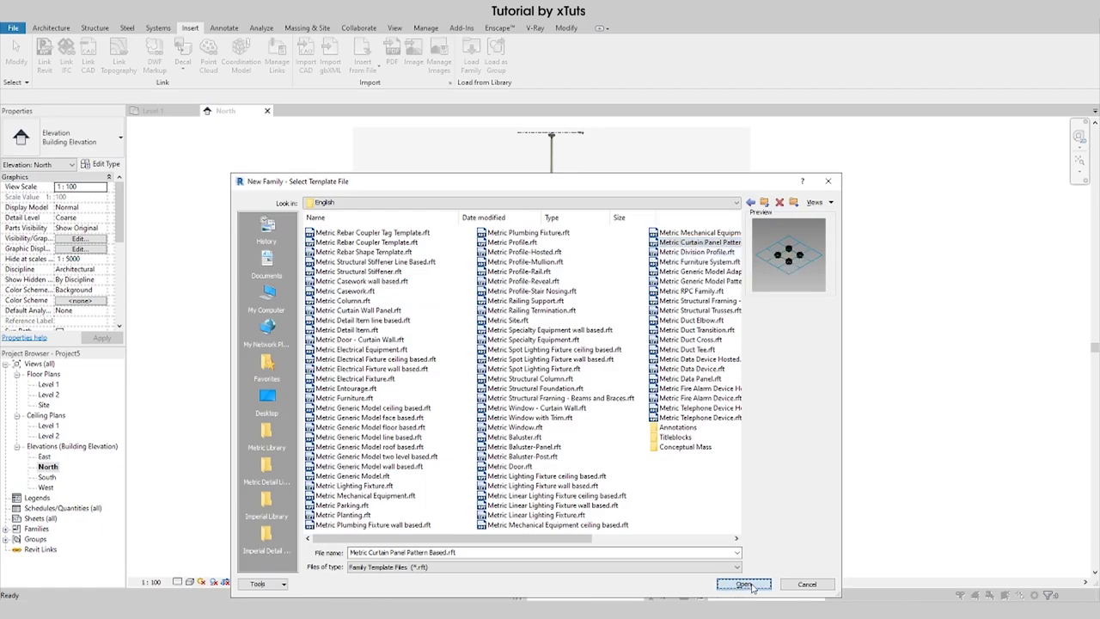
scroll(500, 363, "down", 3)
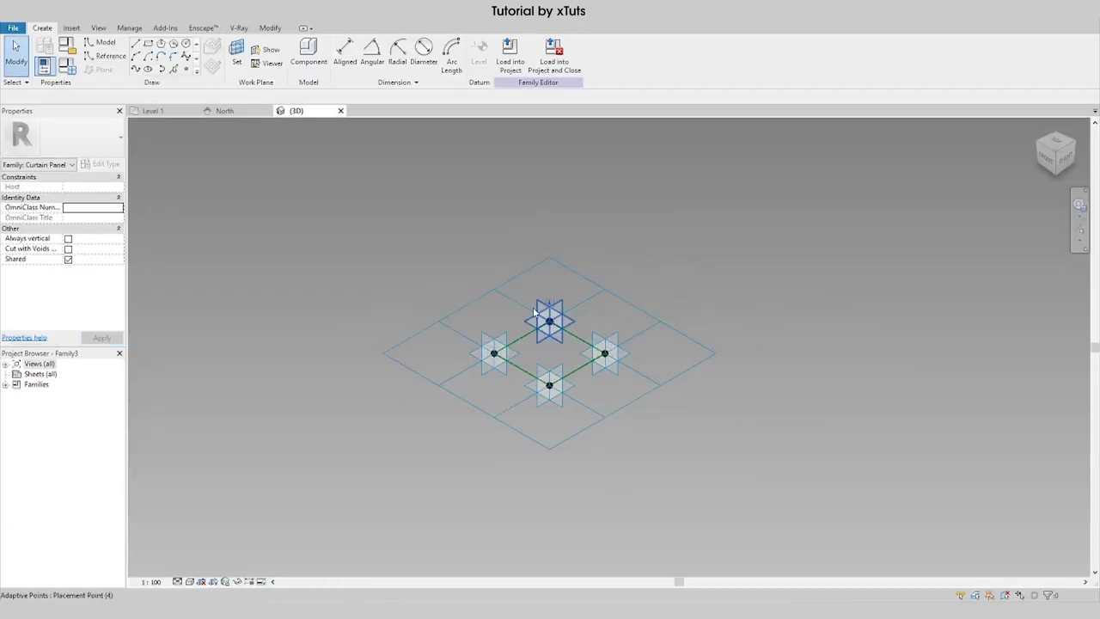
Step: Switch the tile pattern grid type from Rectangle to Rhomboid, then deselect it
scroll(601, 232, "up", 2)
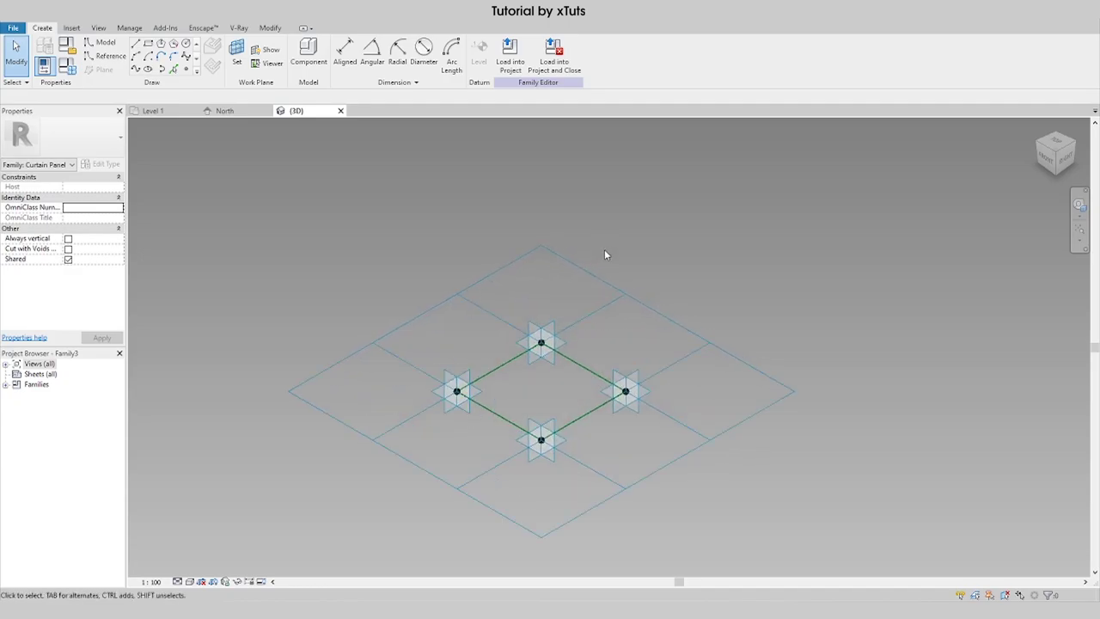
left_click(606, 285)
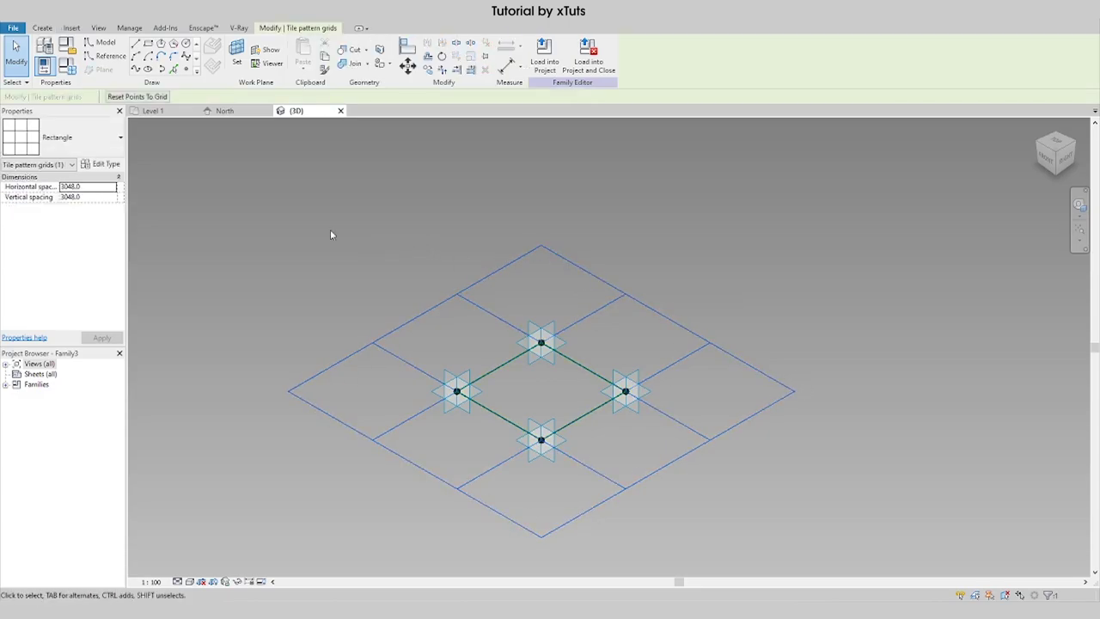
left_click(59, 145)
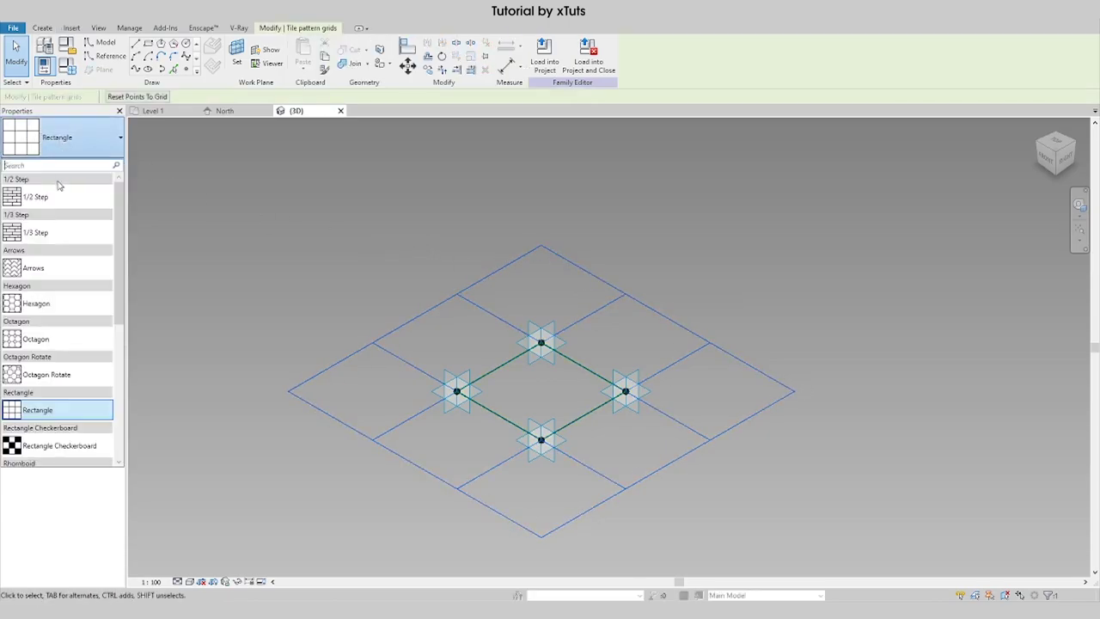
scroll(65, 314, "down", 3)
scroll(61, 335, "down", 2)
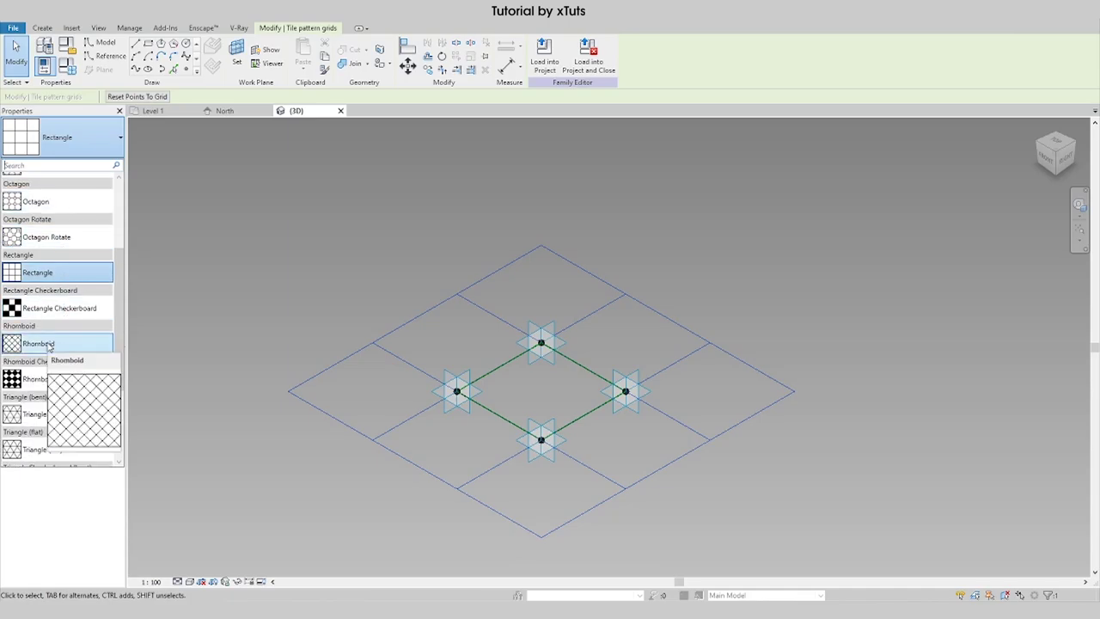
left_click(45, 346)
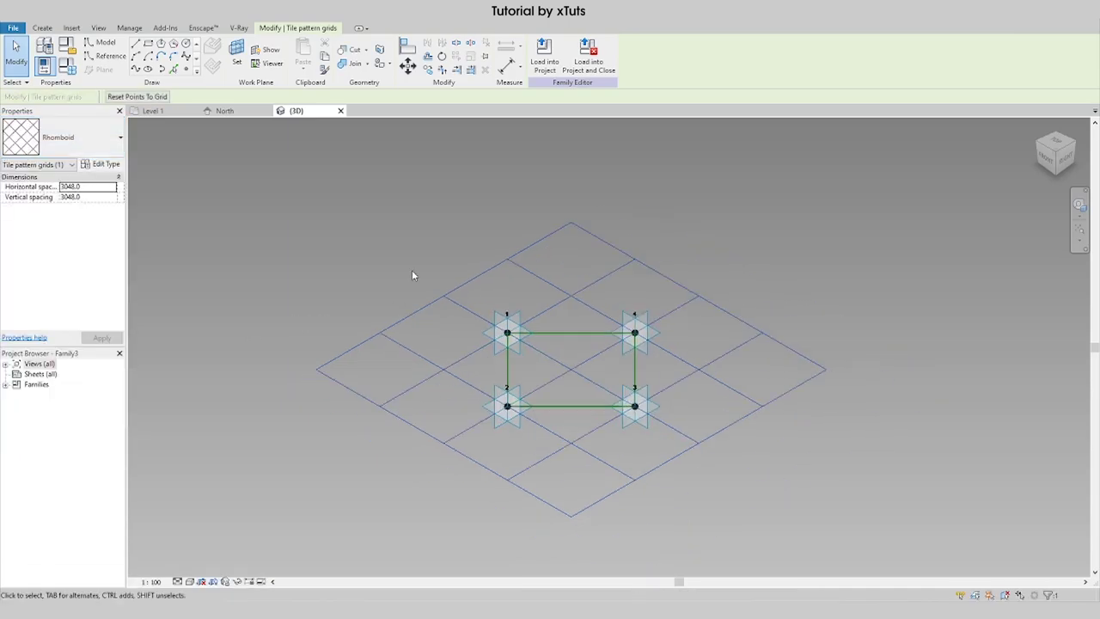
left_click(421, 228)
scroll(668, 324, "up", 3)
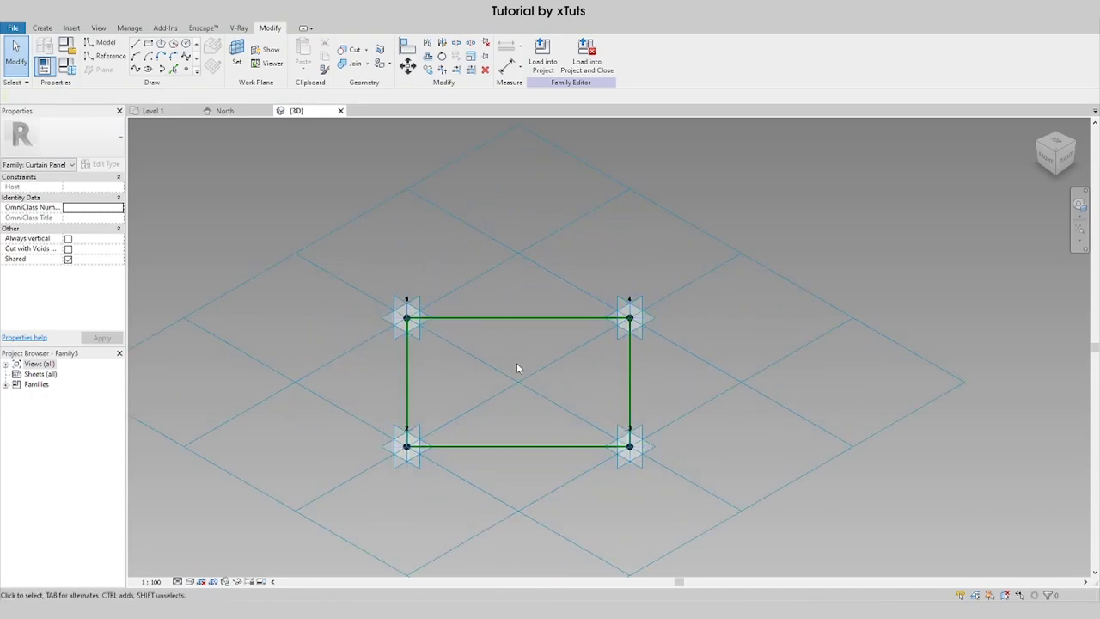
Step: Place a reference point at the midpoint of the rectangle's top edge
scroll(527, 442, "up", 2)
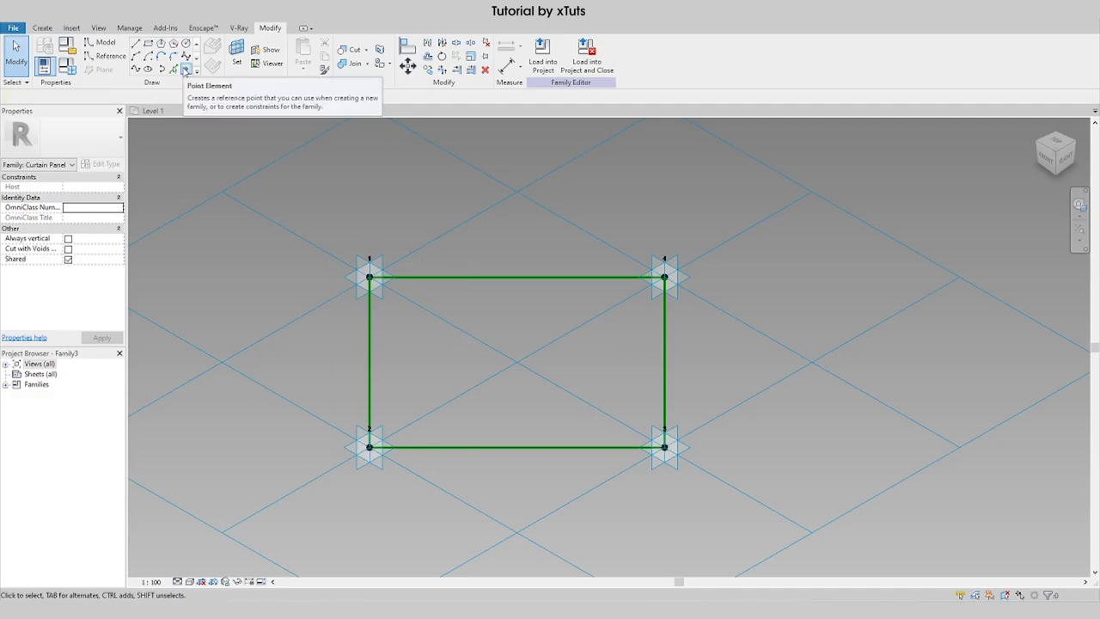
left_click(187, 70)
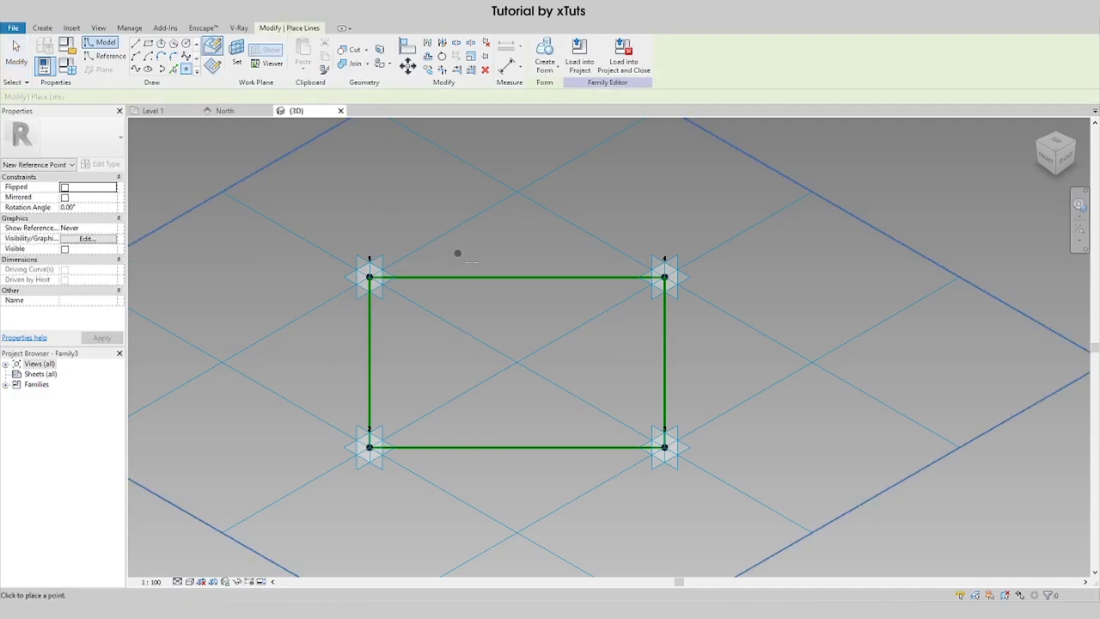
left_click(516, 277)
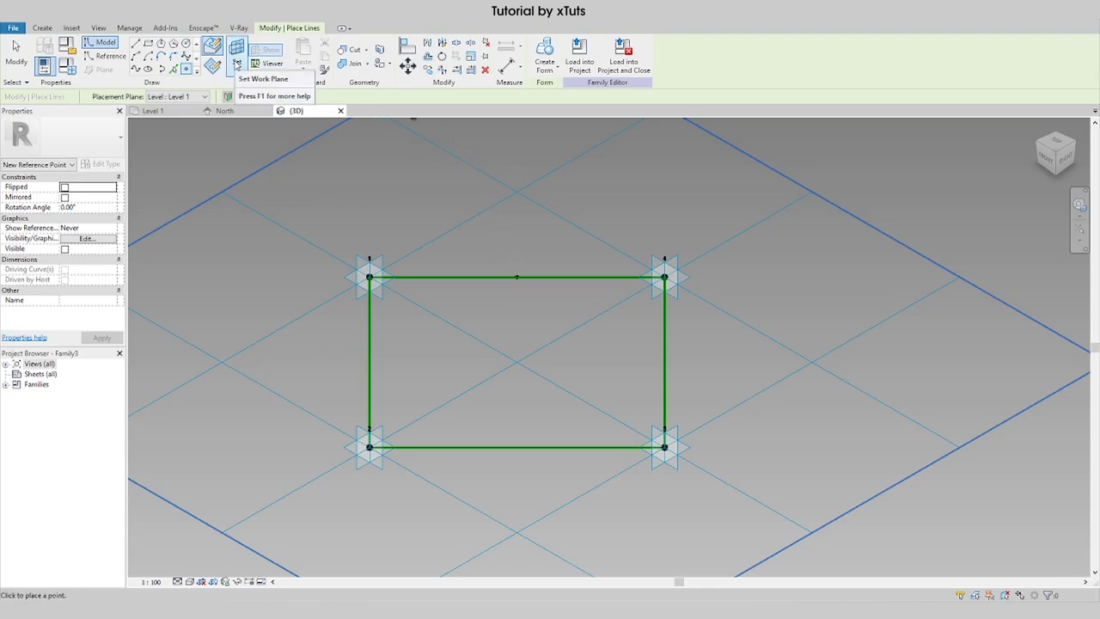
Step: Make the midpoint reference point the work plane and switch to rectangle model lines
left_click(236, 64)
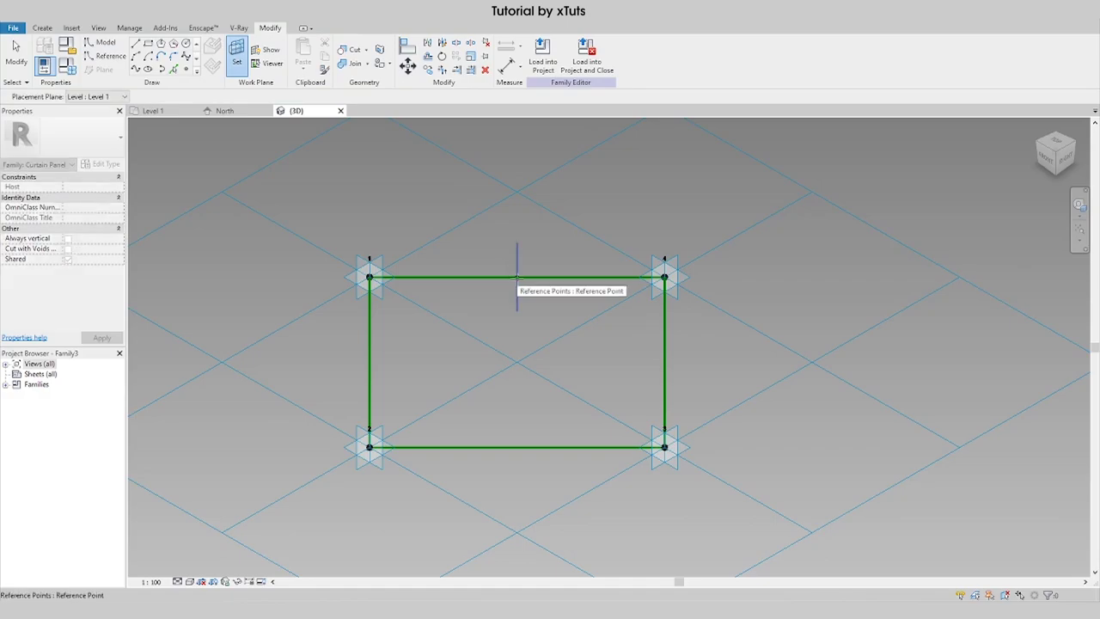
left_click(516, 276)
middle_click_drag(545, 301, 389, 323, "shift")
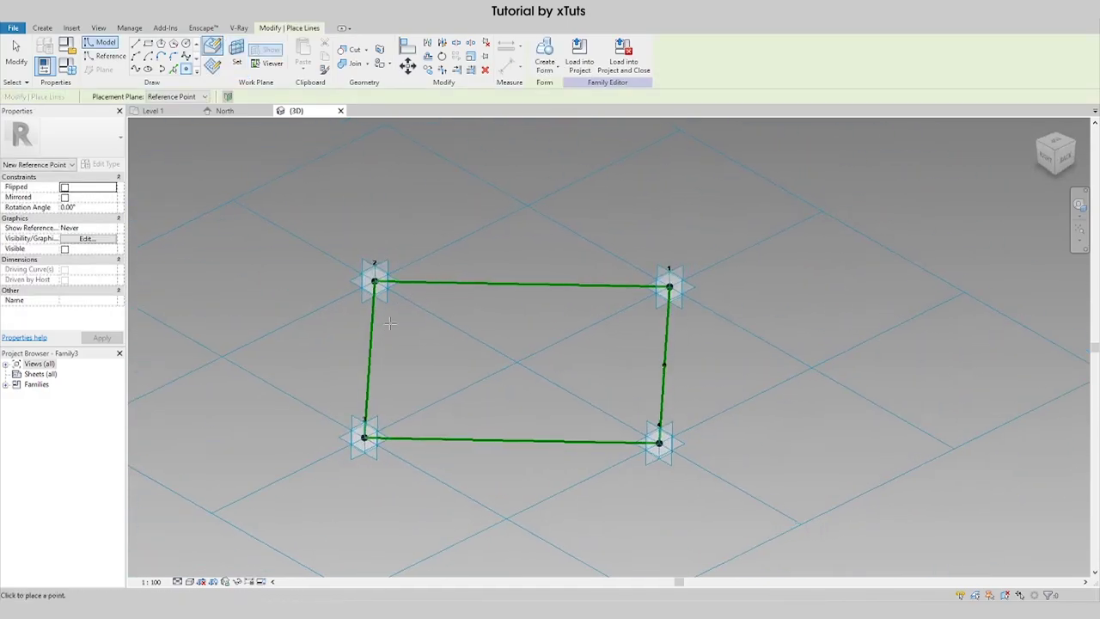
scroll(636, 347, "up", 2)
scroll(736, 367, "up", 1)
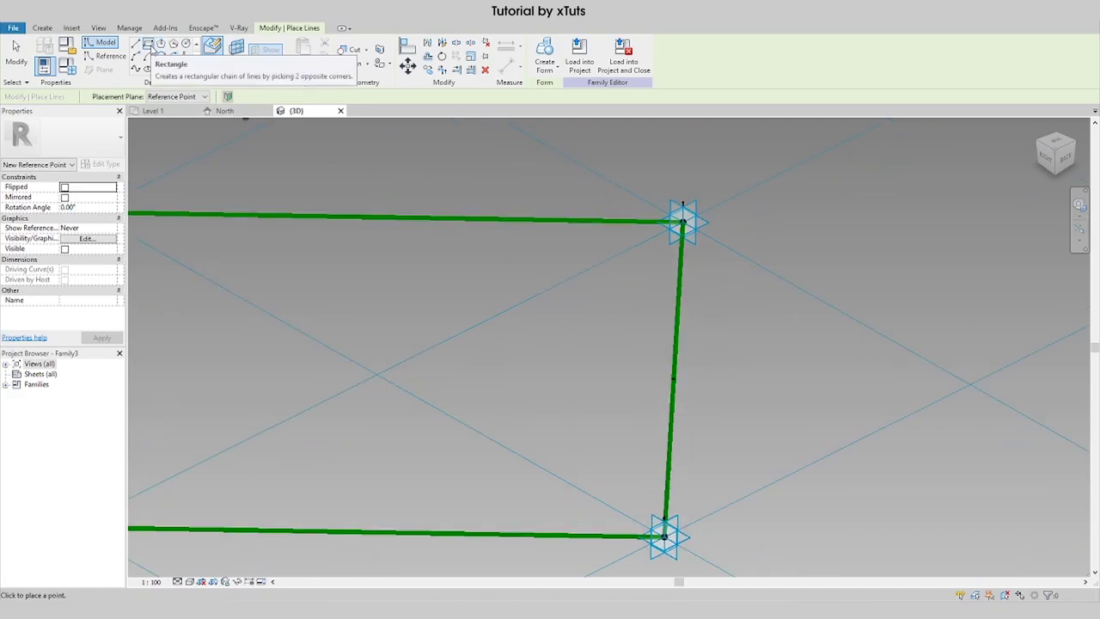
left_click(148, 45)
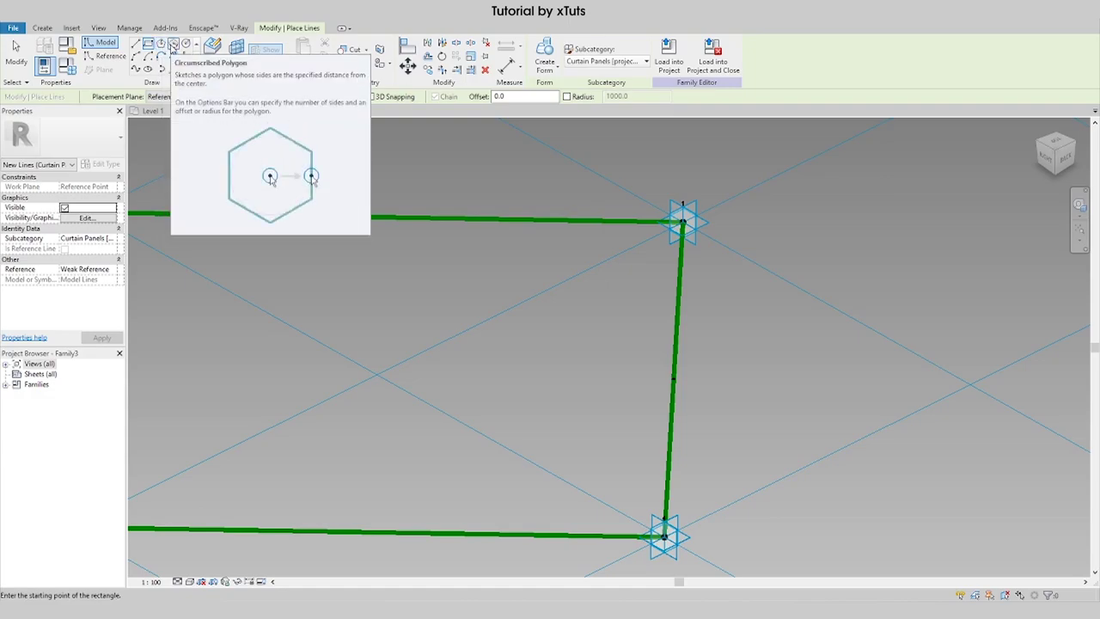
left_click(173, 44)
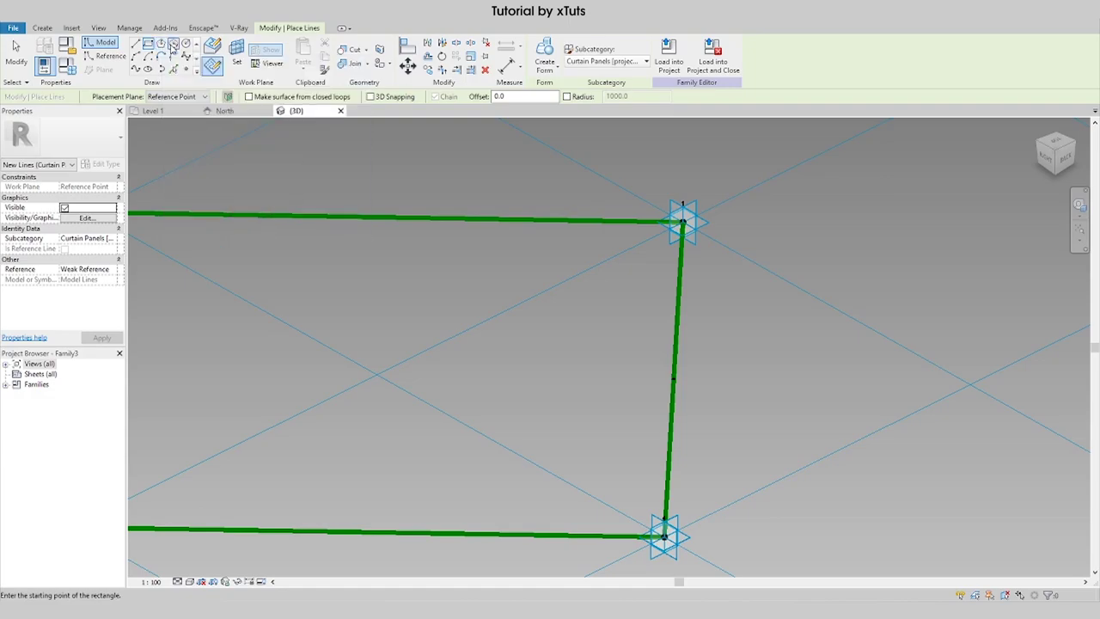
left_click(677, 382)
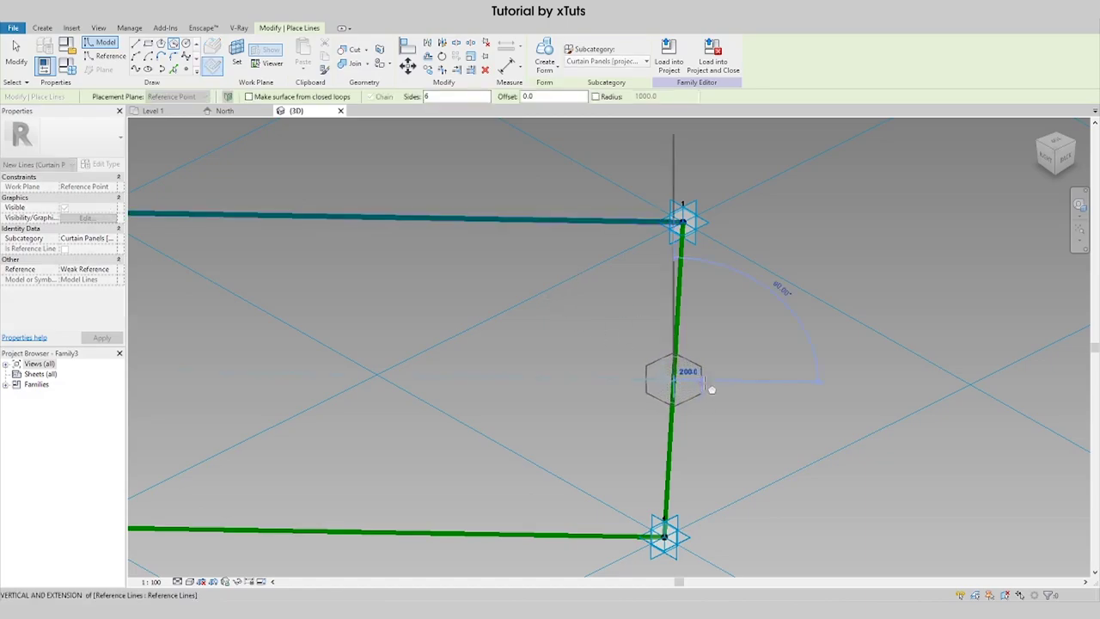
middle_click_drag(697, 390, 727, 281, "shift")
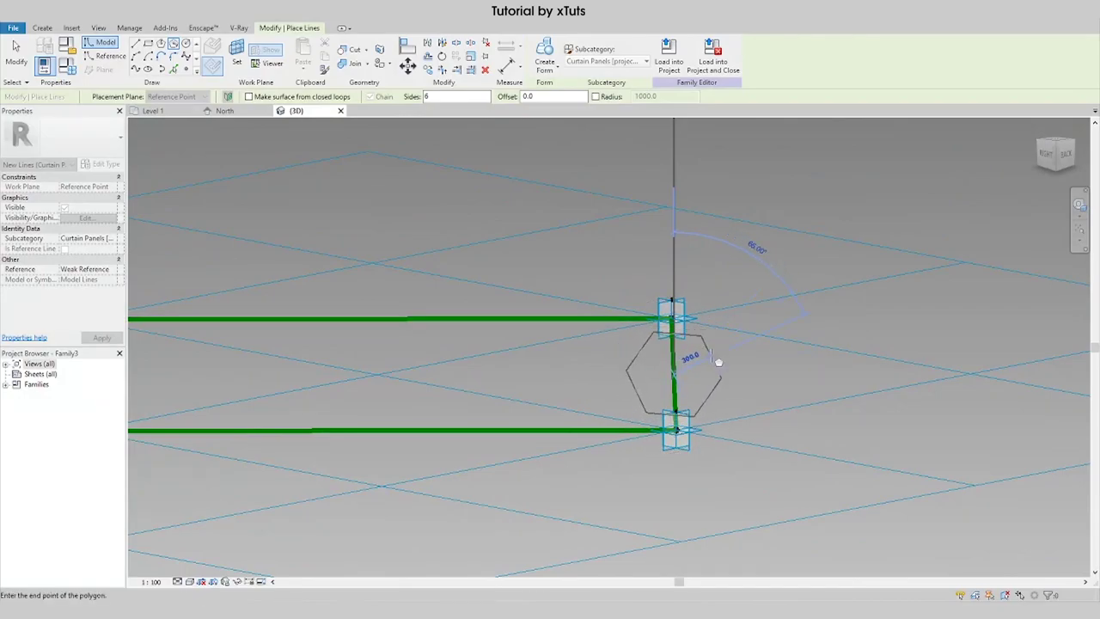
middle_click_drag(713, 360, 715, 318, "shift")
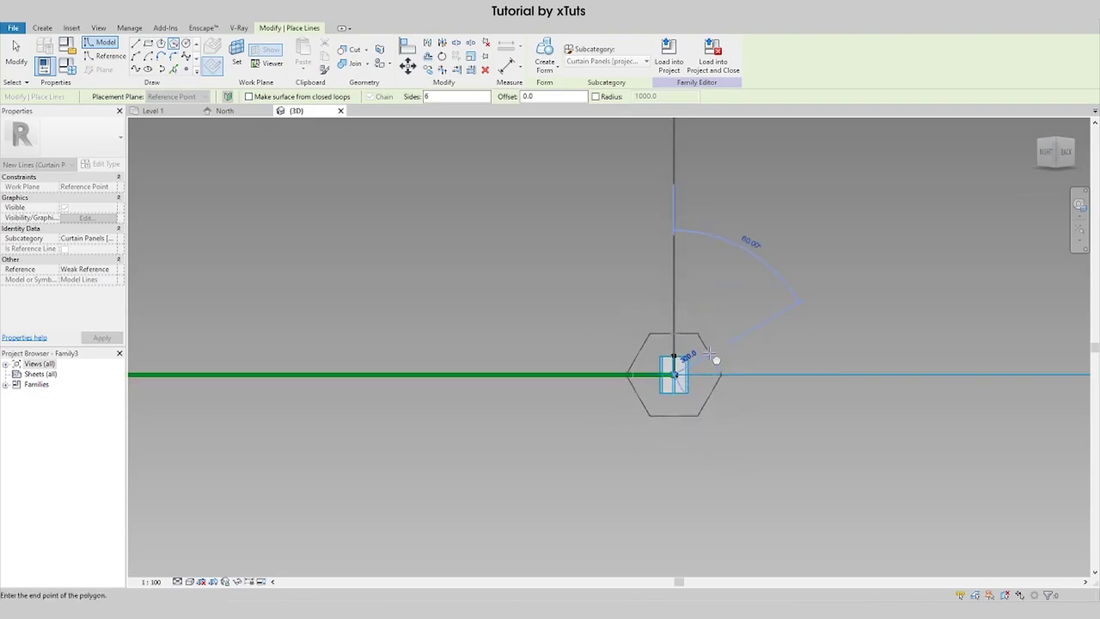
left_click(716, 359)
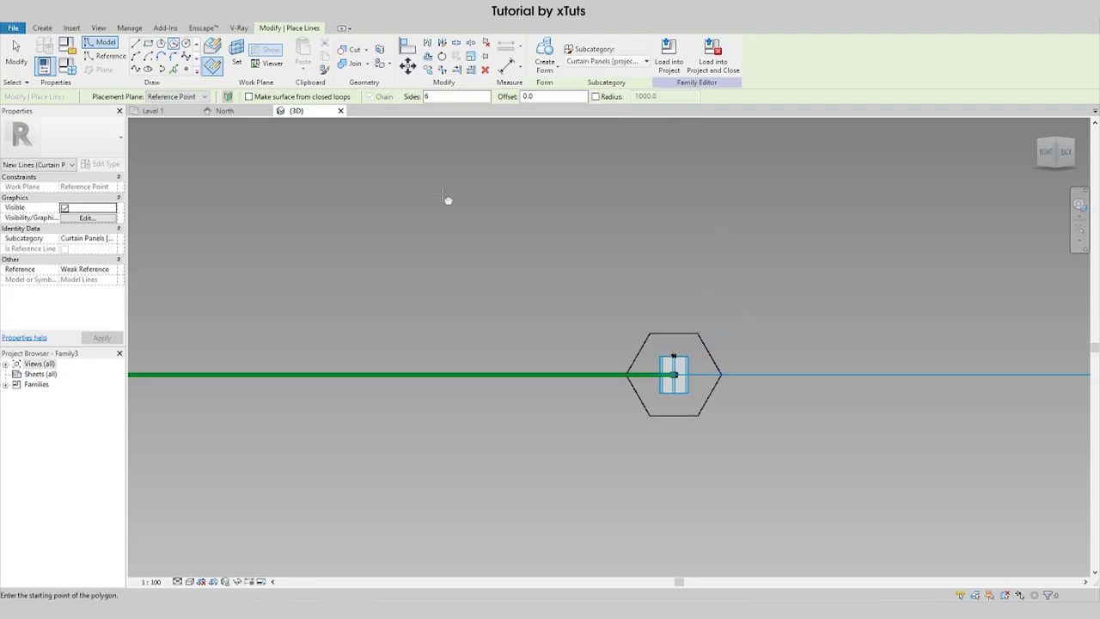
left_click(148, 43)
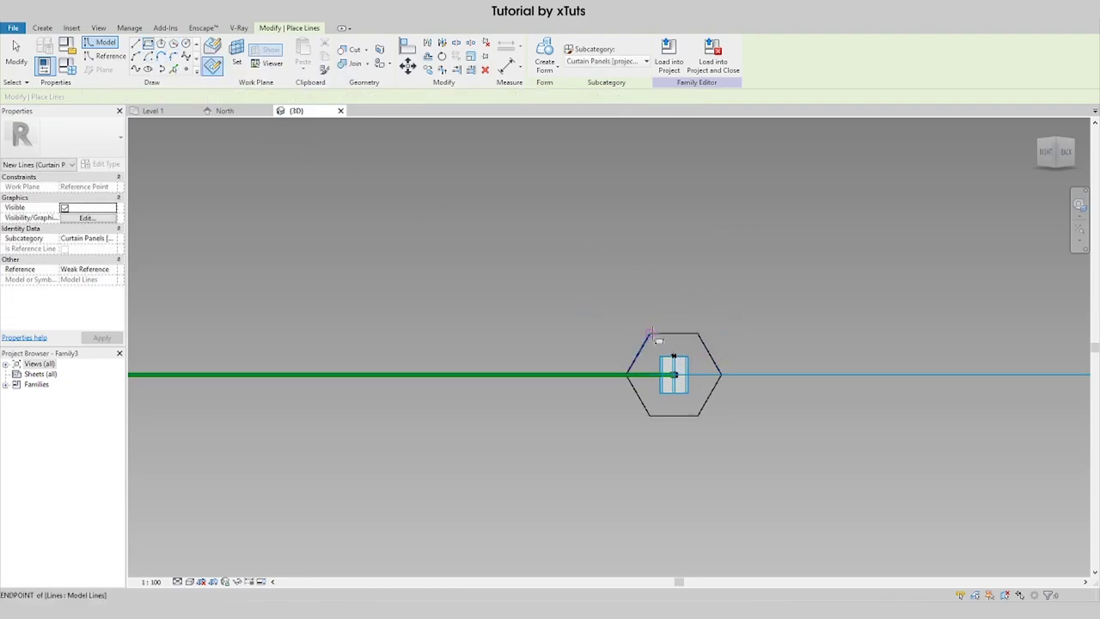
left_click(713, 361)
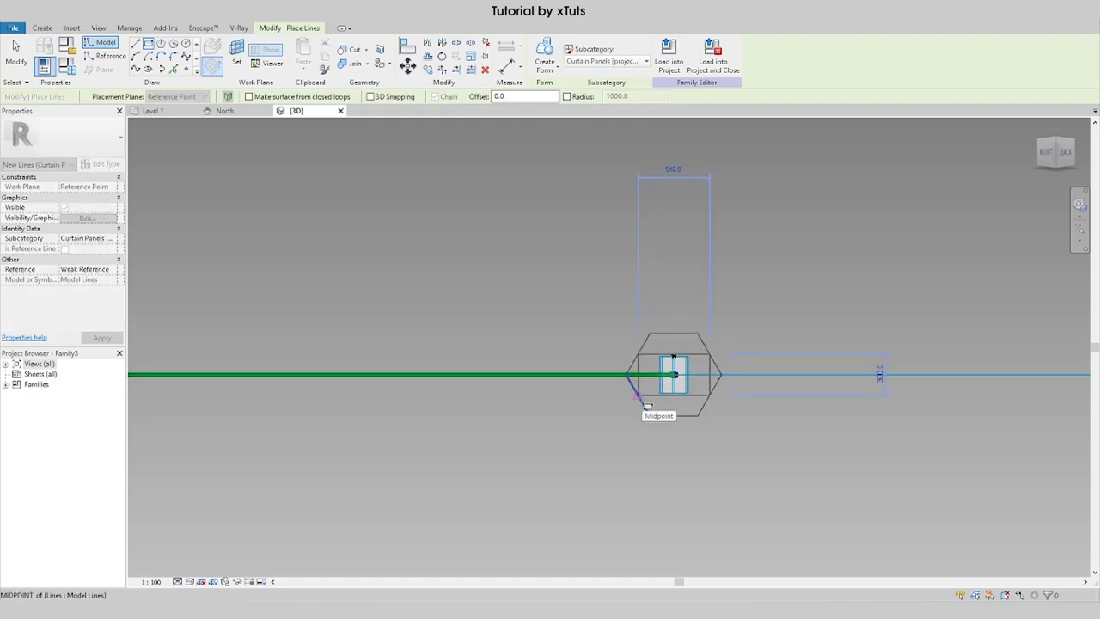
key("Escape")
key("Escape")
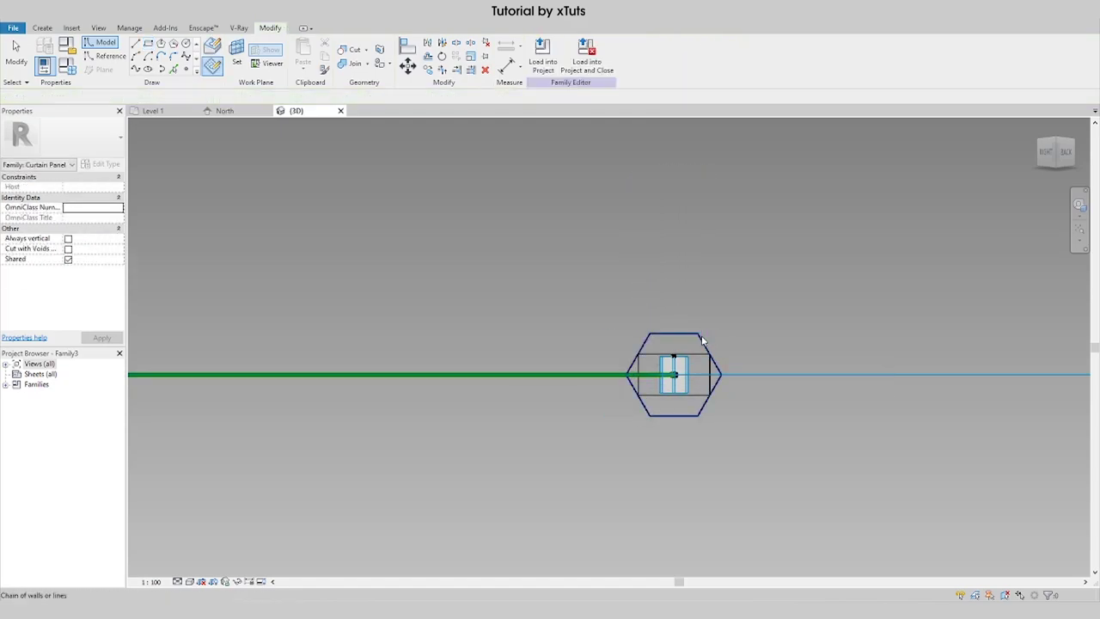
left_click(701, 340)
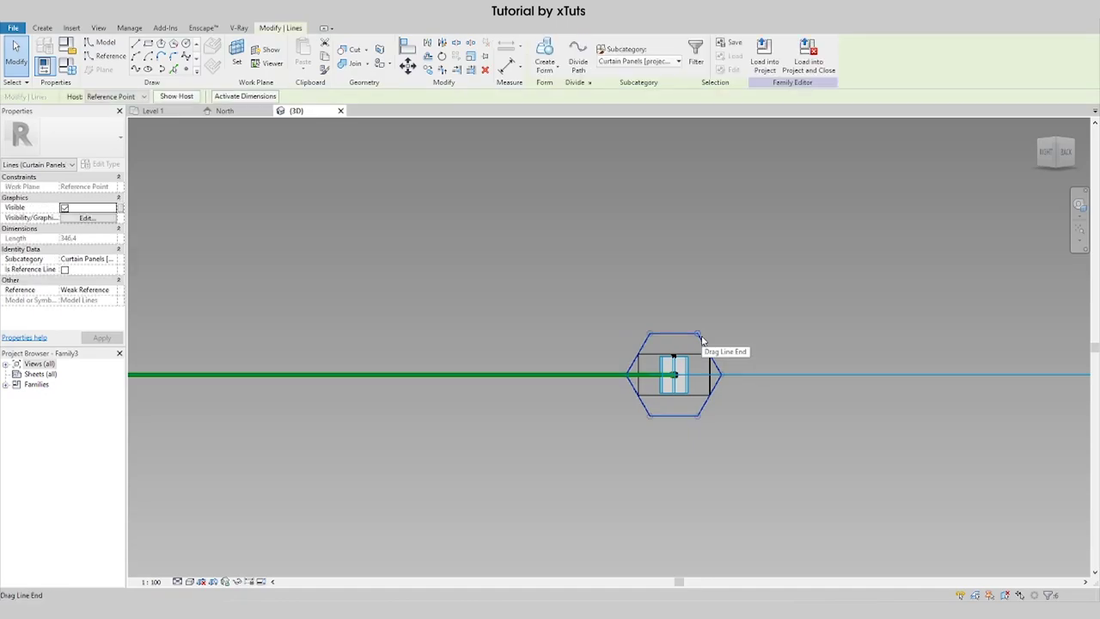
key("Delete")
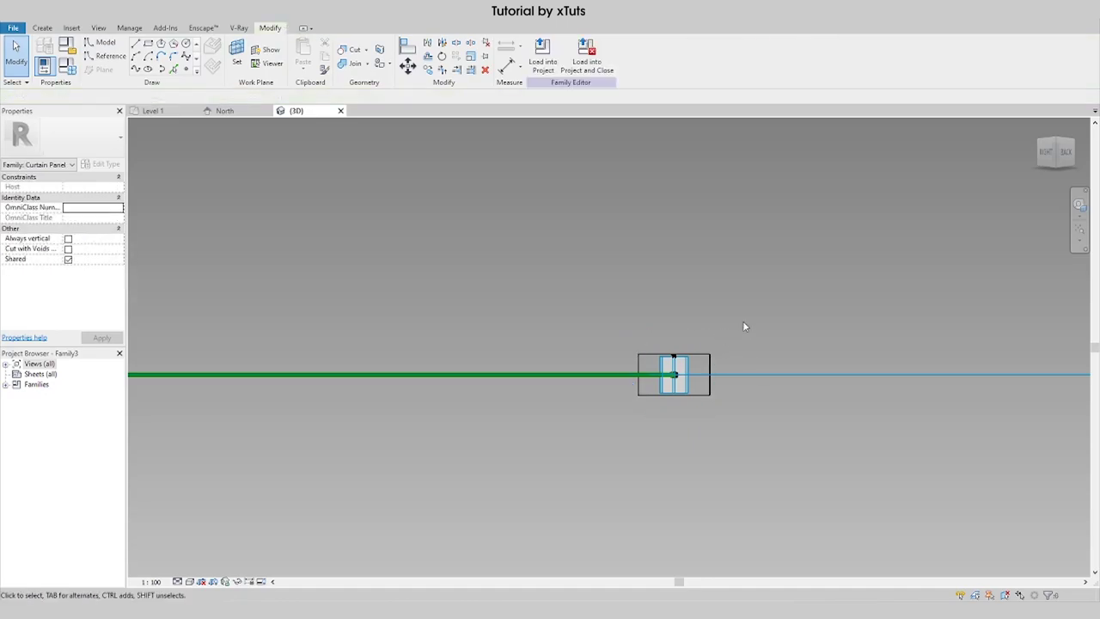
middle_click_drag(737, 305, 726, 406, "shift")
left_click(726, 401)
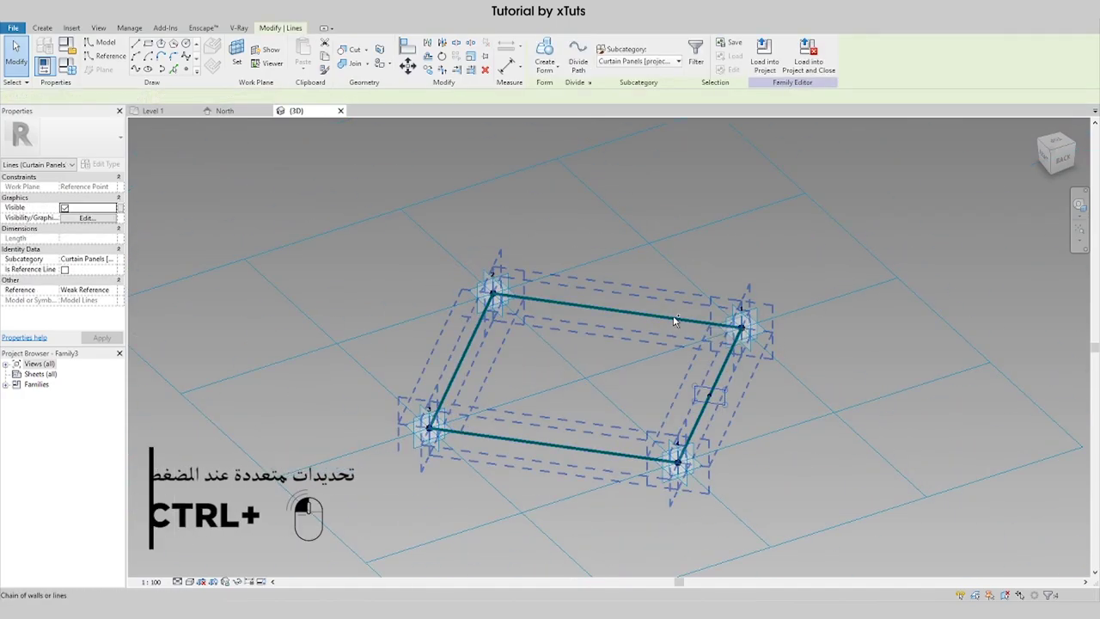
Step: Add the profiles, build the solid rectangular frame, and load the panel family into the project
left_click(700, 312, "ctrl")
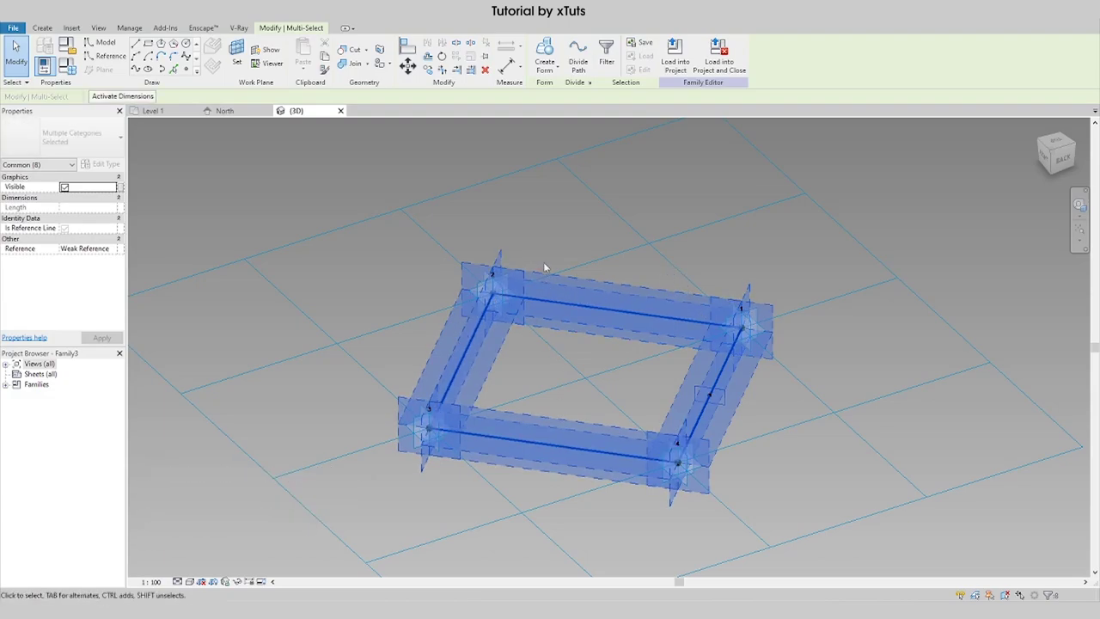
left_click(544, 52)
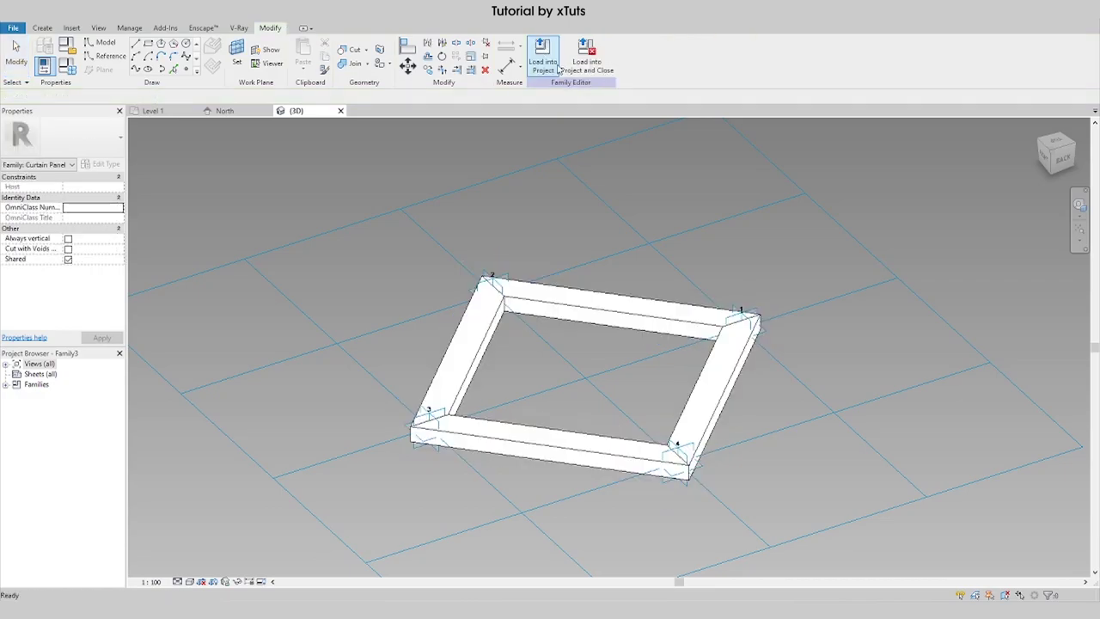
middle_click_drag(644, 295, 576, 244, "shift")
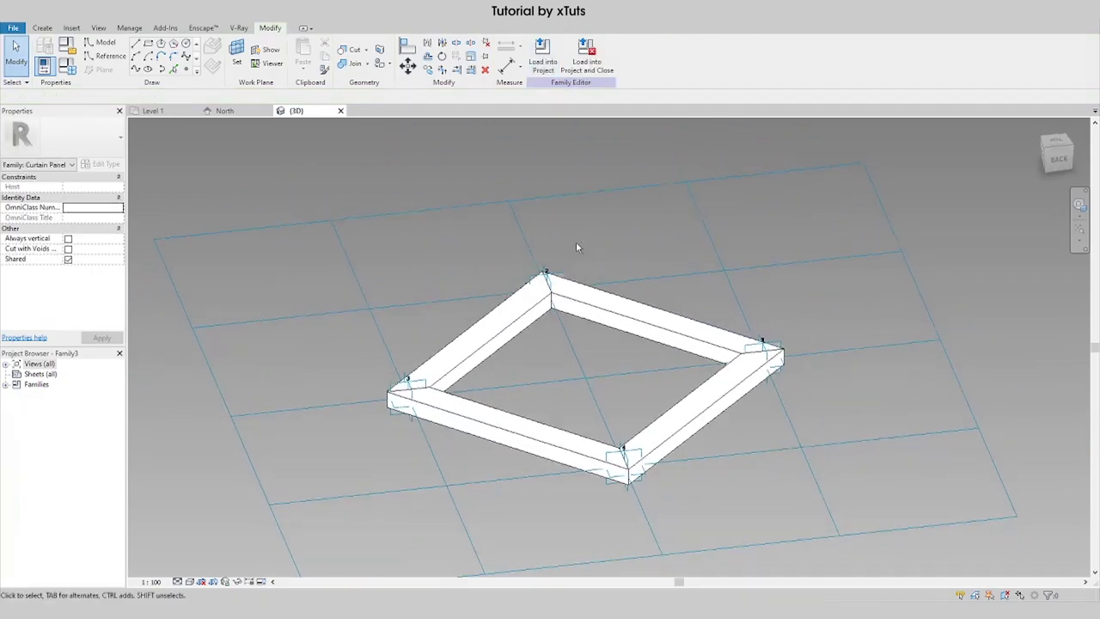
left_click(490, 348)
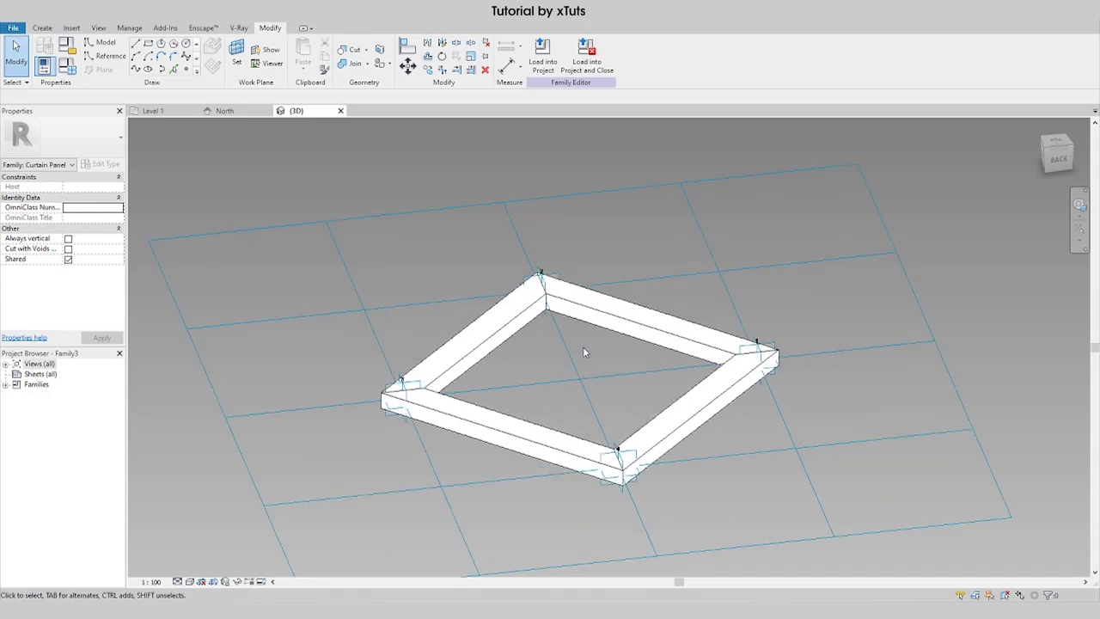
left_click(545, 66)
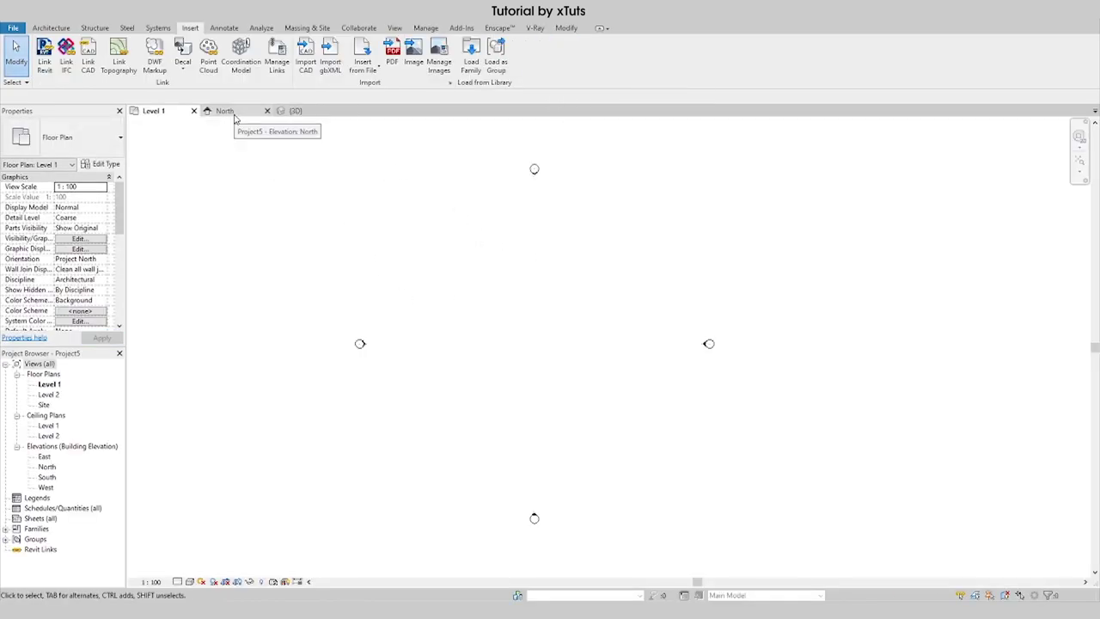
Step: Zoom to fit the plan and create an in-place mass named CaroTower
key("z")
key("f")
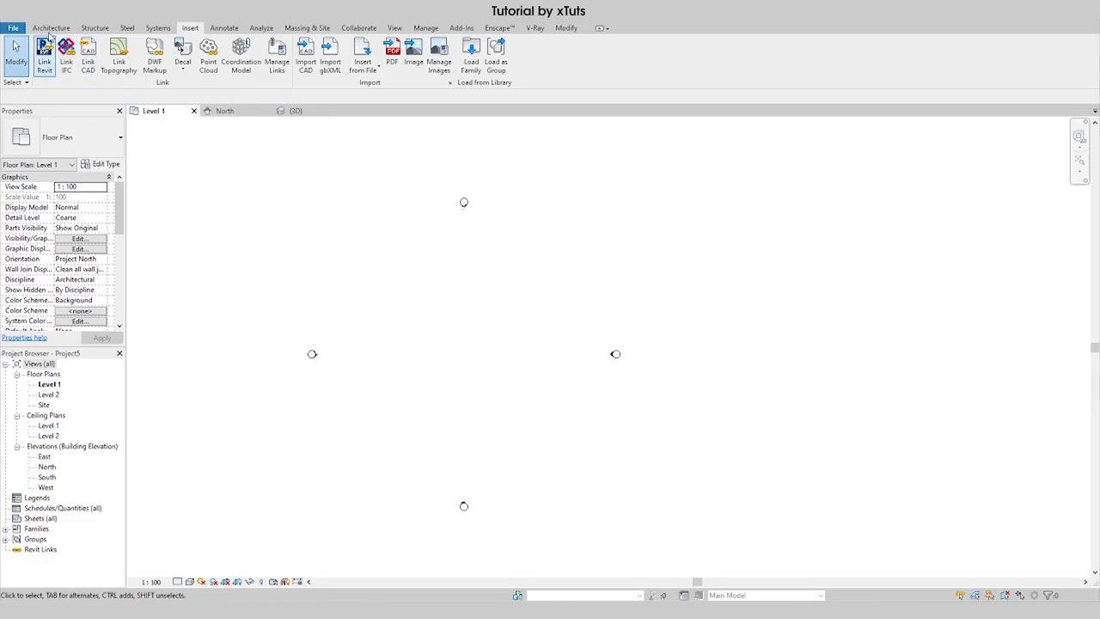
left_click(304, 28)
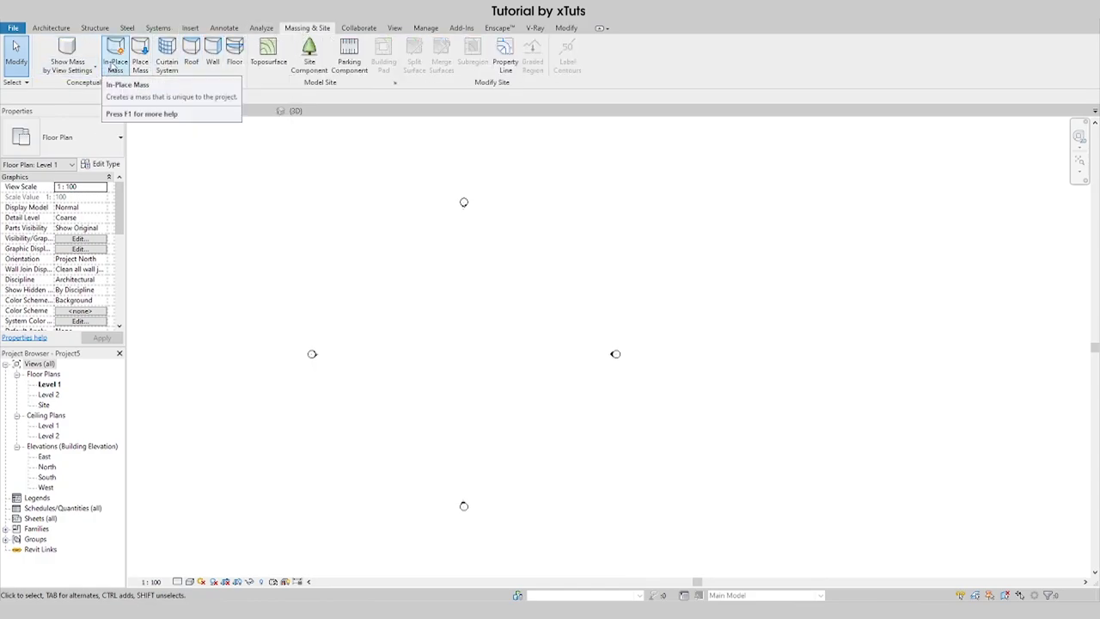
left_click(111, 67)
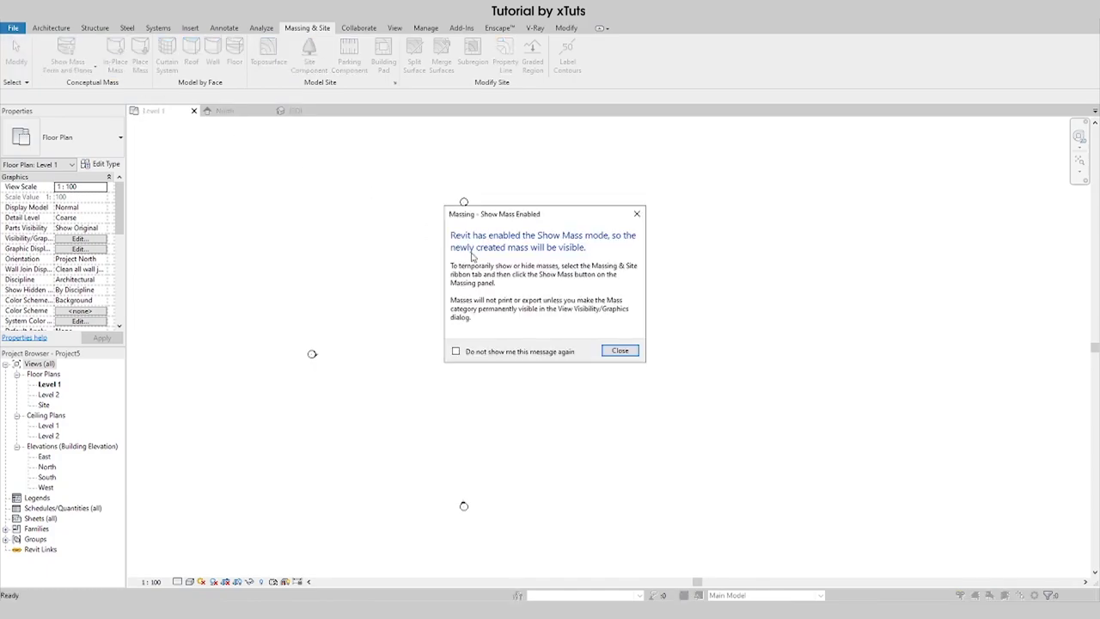
left_click(620, 351)
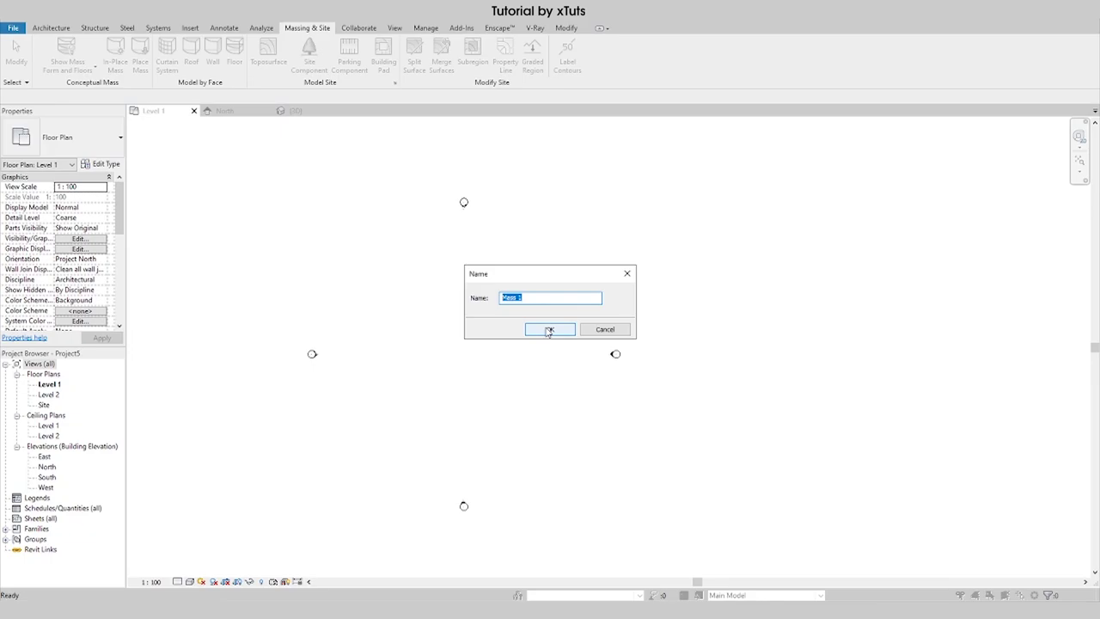
type("CairoTower")
left_click(548, 331)
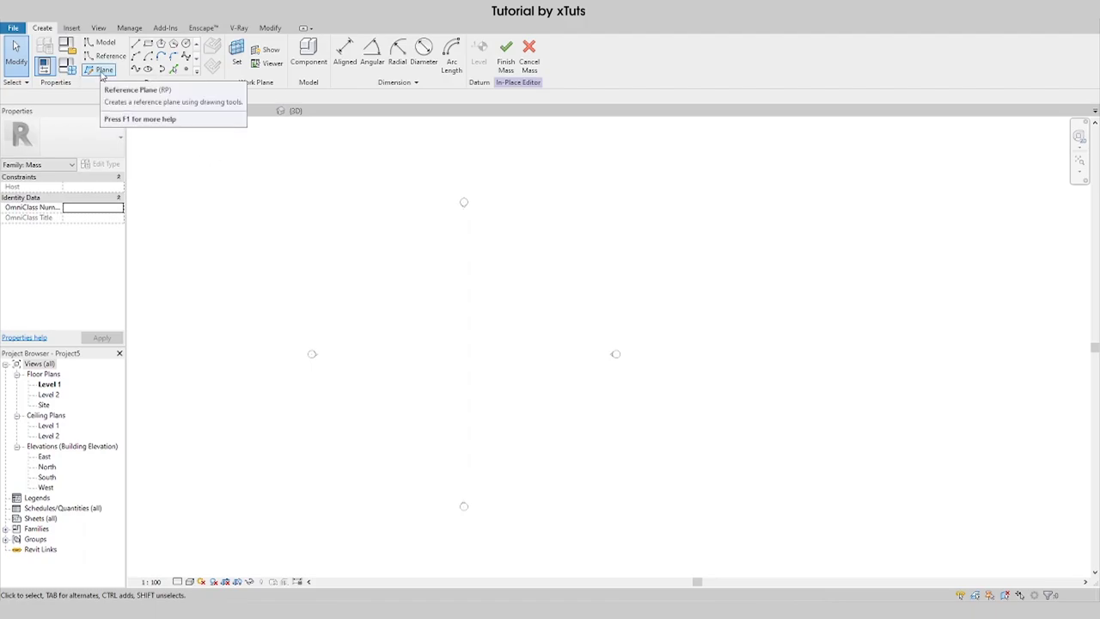
Step: Draw a horizontal reference plane across the plan and name it Center
left_click(102, 71)
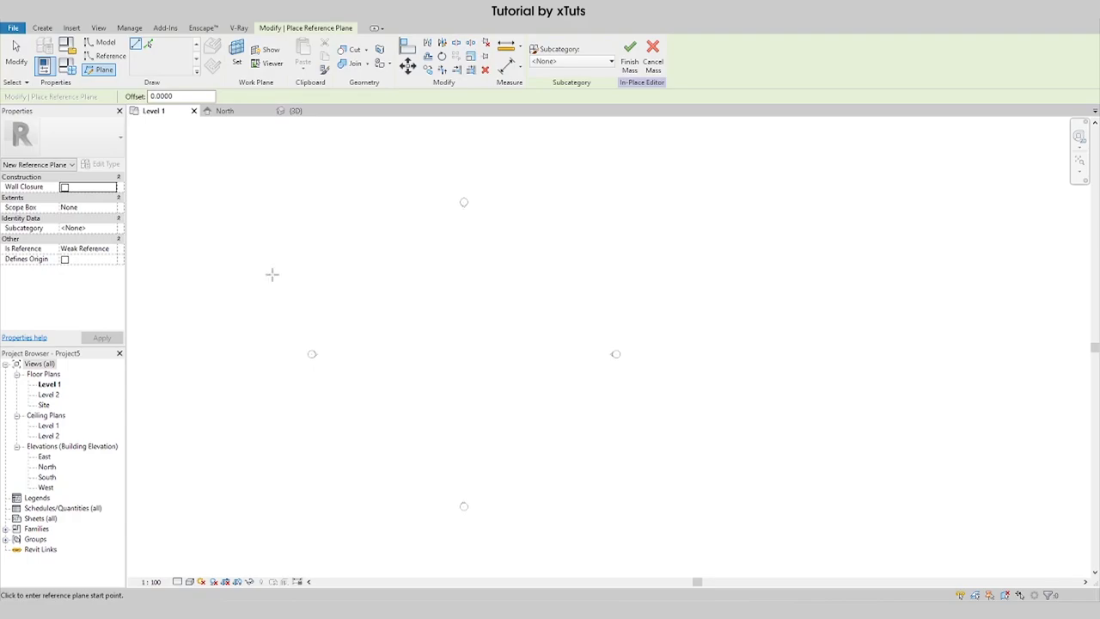
scroll(314, 354, "up", 3)
left_click(323, 354)
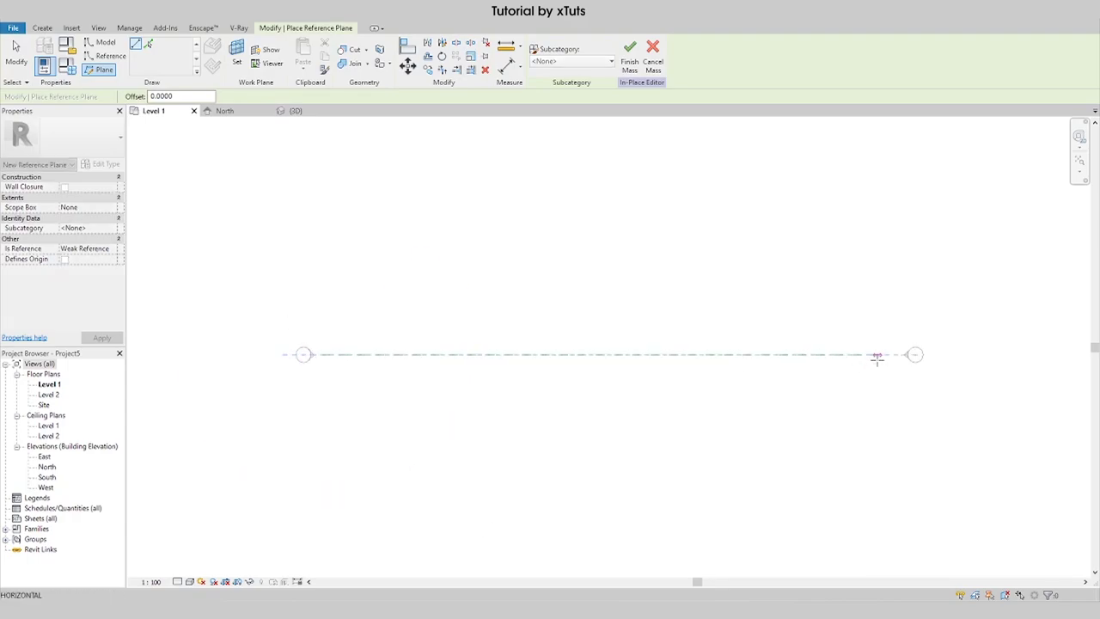
left_click(892, 354)
left_click(872, 360)
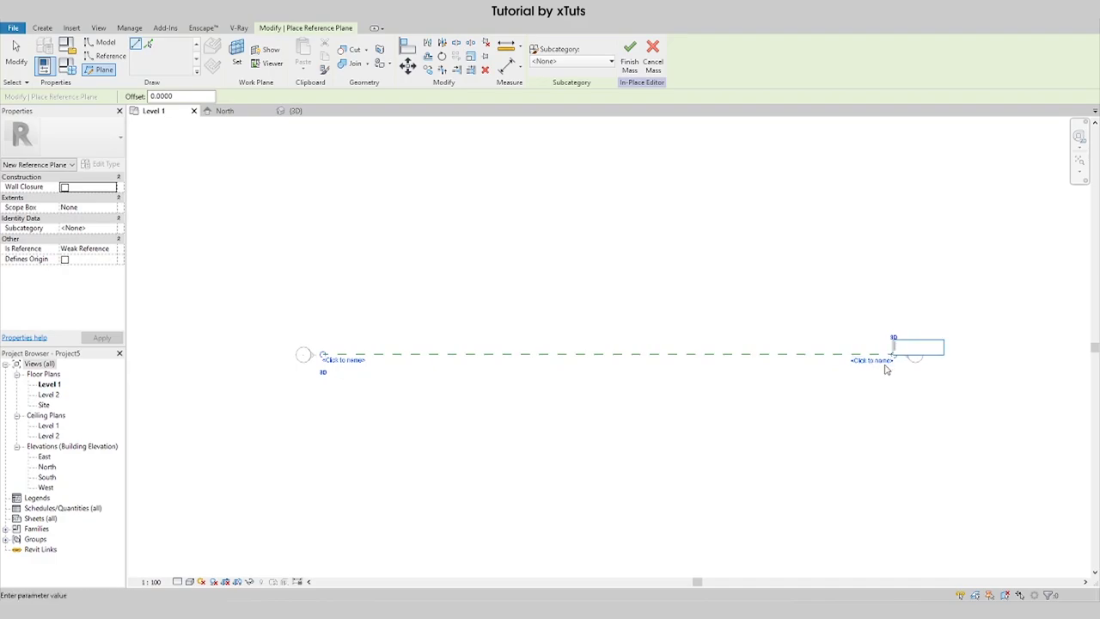
type("Center")
key("Return")
Step: Draw two more horizontal reference planes, one above and one below Center
scroll(399, 369, "down", 1)
left_click(368, 369)
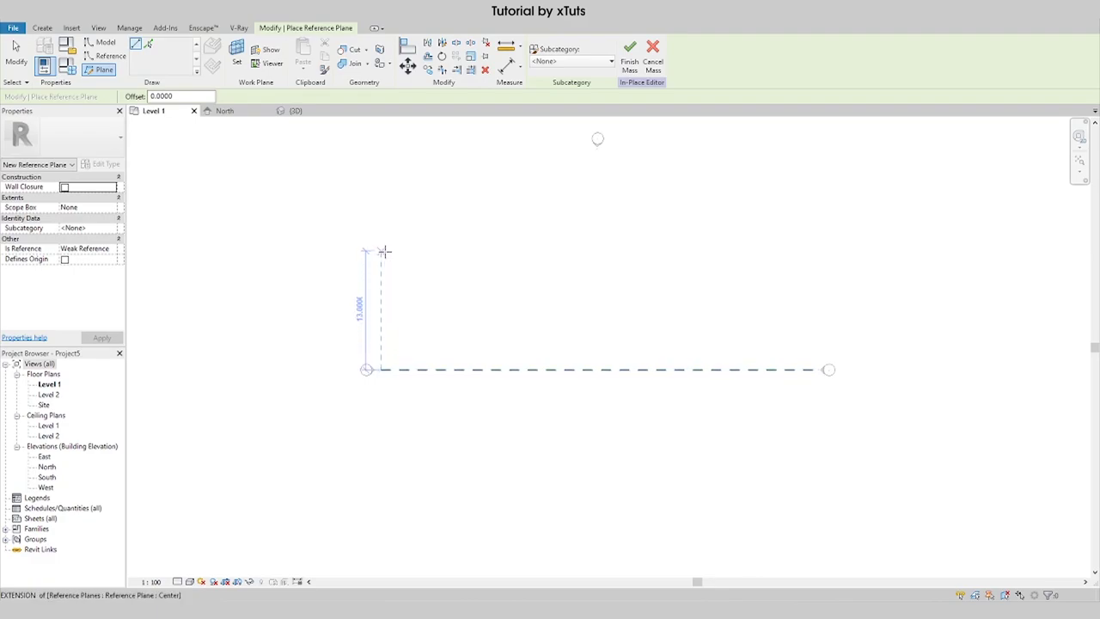
key("Escape")
left_click(372, 251)
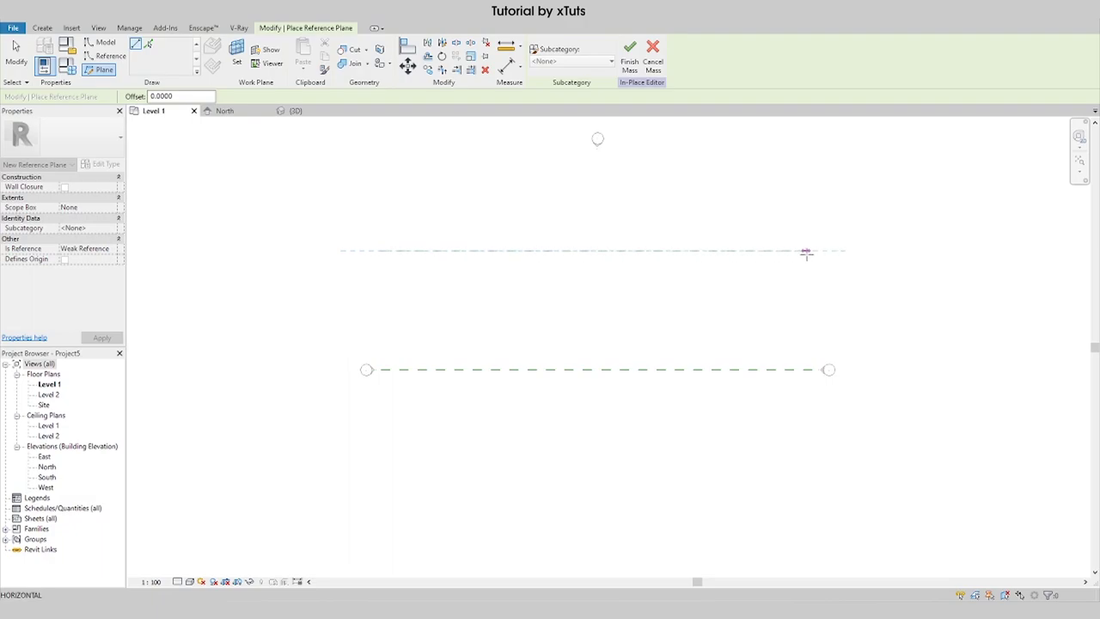
left_click(806, 251)
scroll(774, 250, "down", 3)
scroll(545, 327, "up", 2)
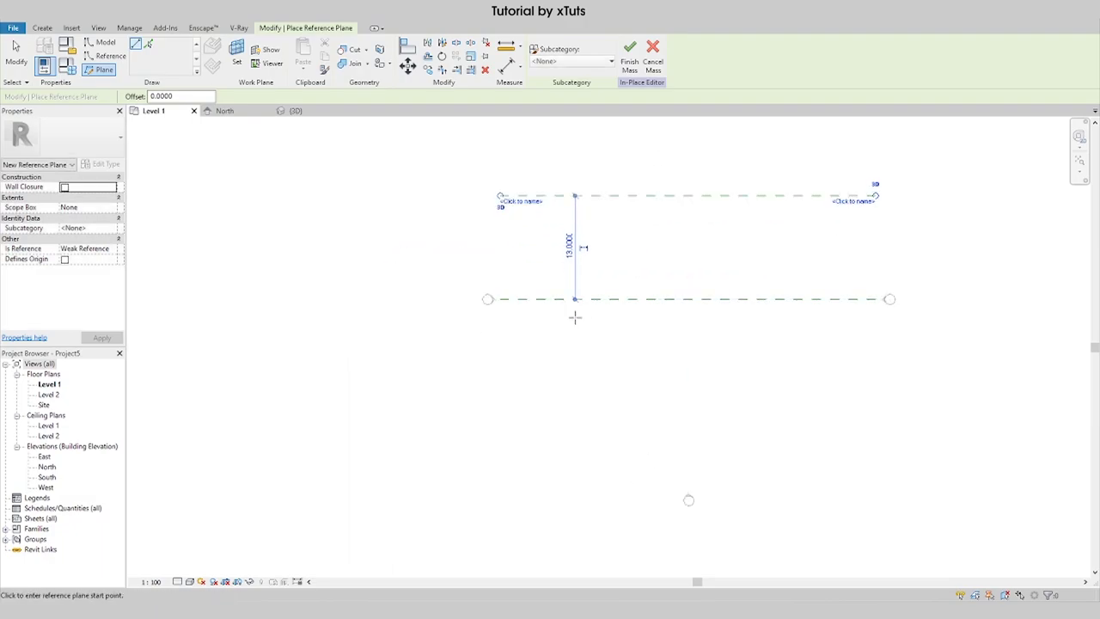
left_click(504, 401)
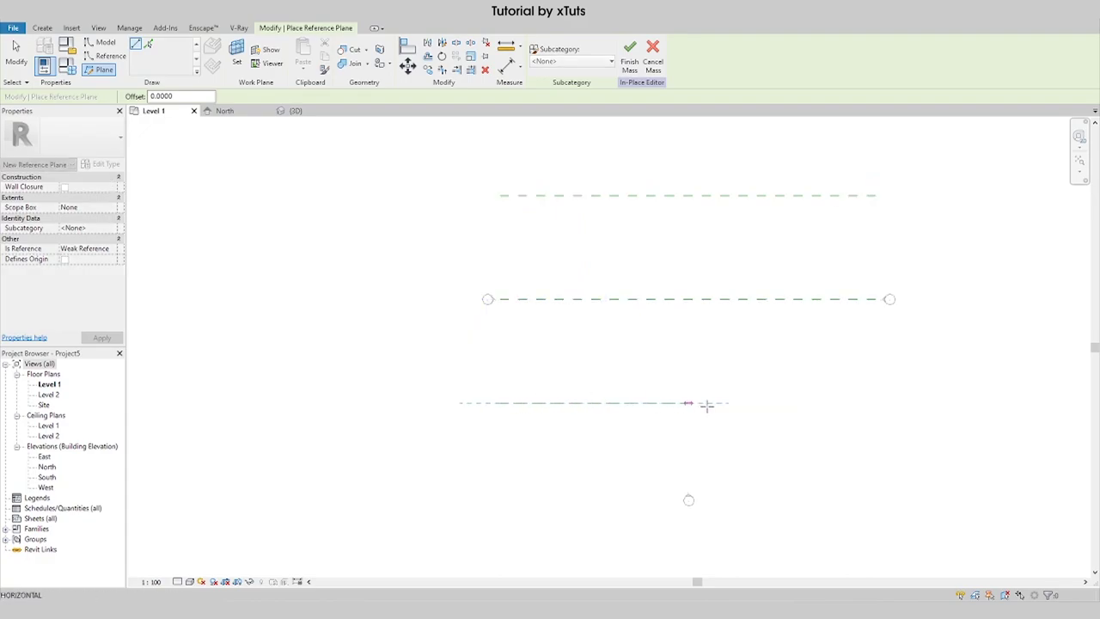
left_click(877, 401)
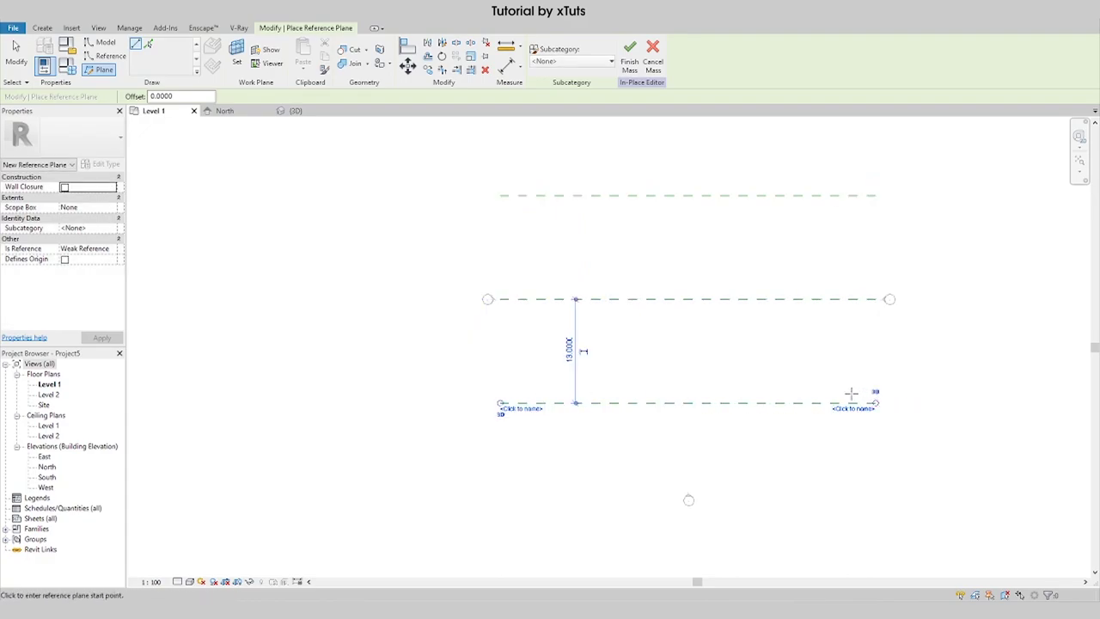
key("Escape")
key("Escape")
Step: Name the upper reference plane a and the lower one b
left_click(581, 196)
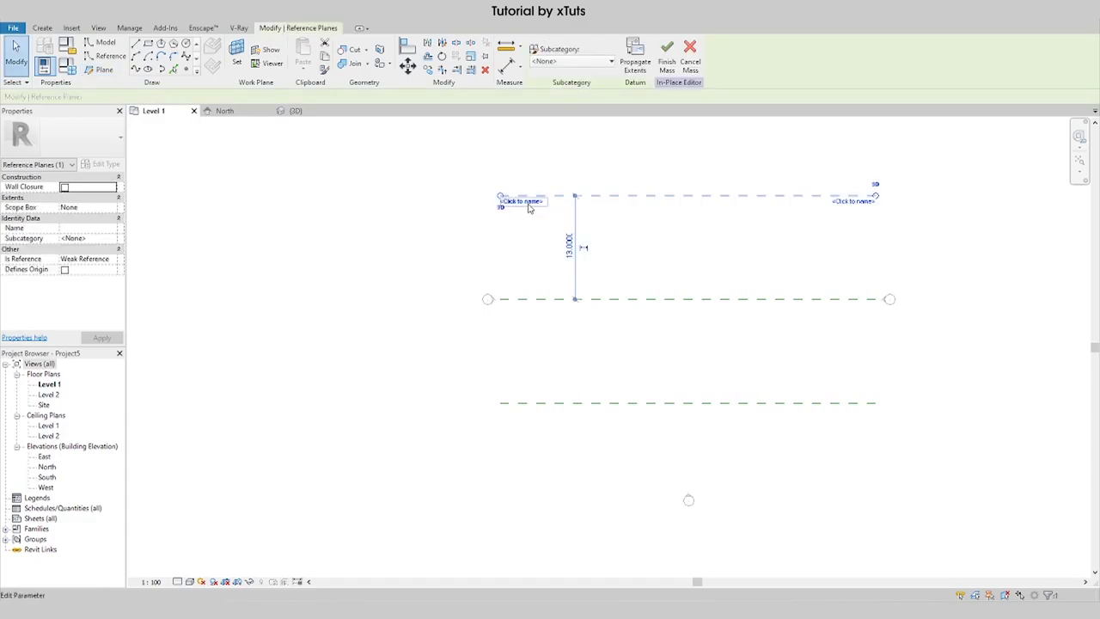
left_click(524, 202)
type("a")
key("Return")
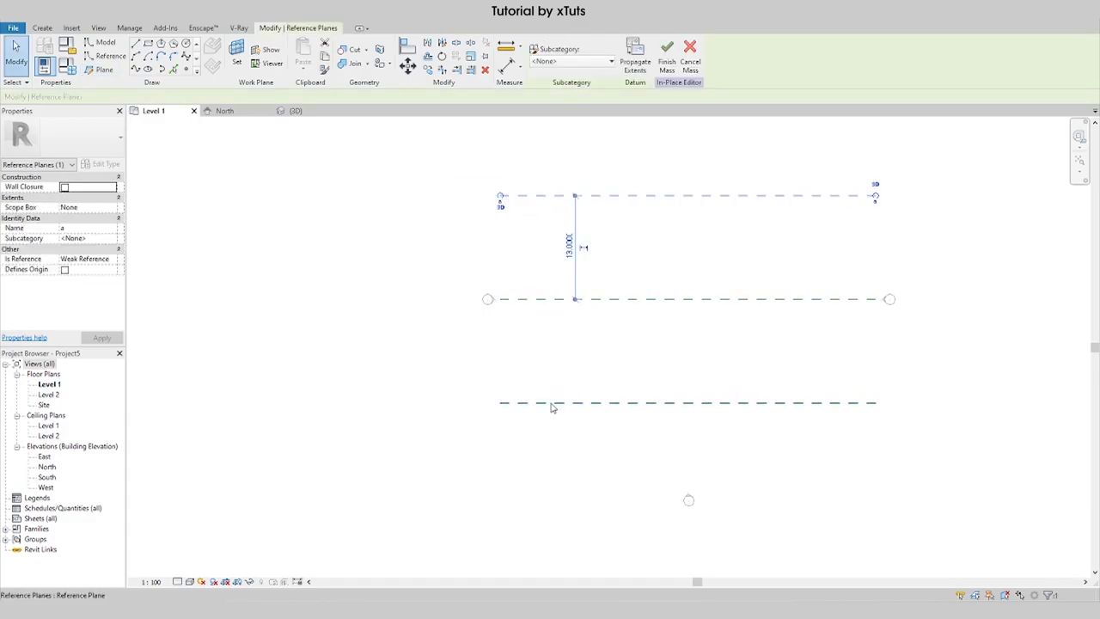
left_click(551, 402)
left_click(522, 409)
type("b")
key("Return")
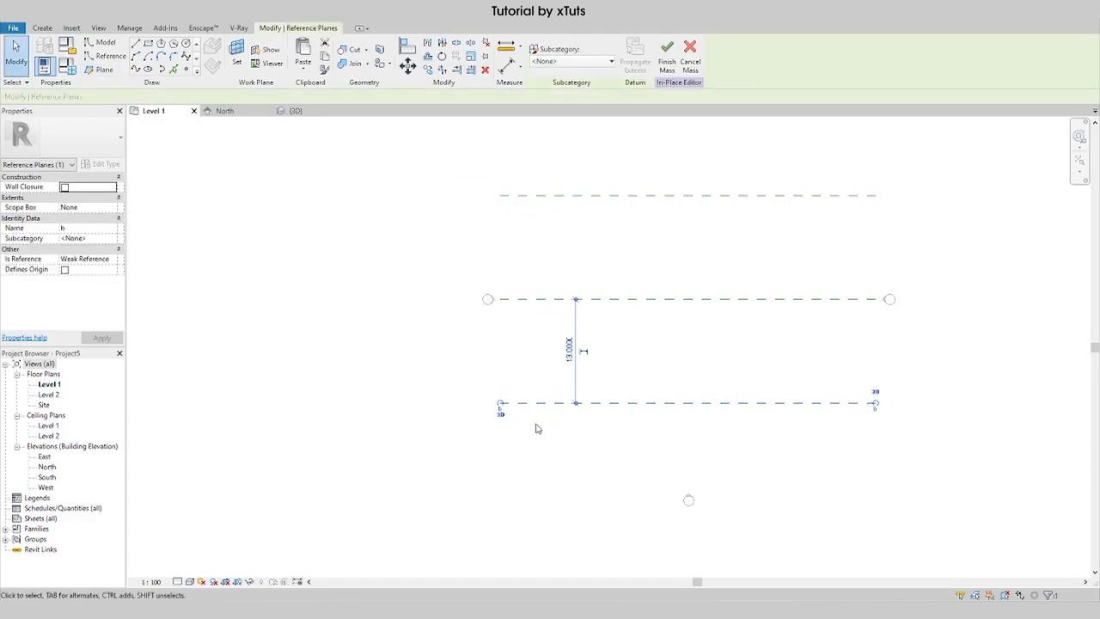
scroll(483, 416, "down", 2)
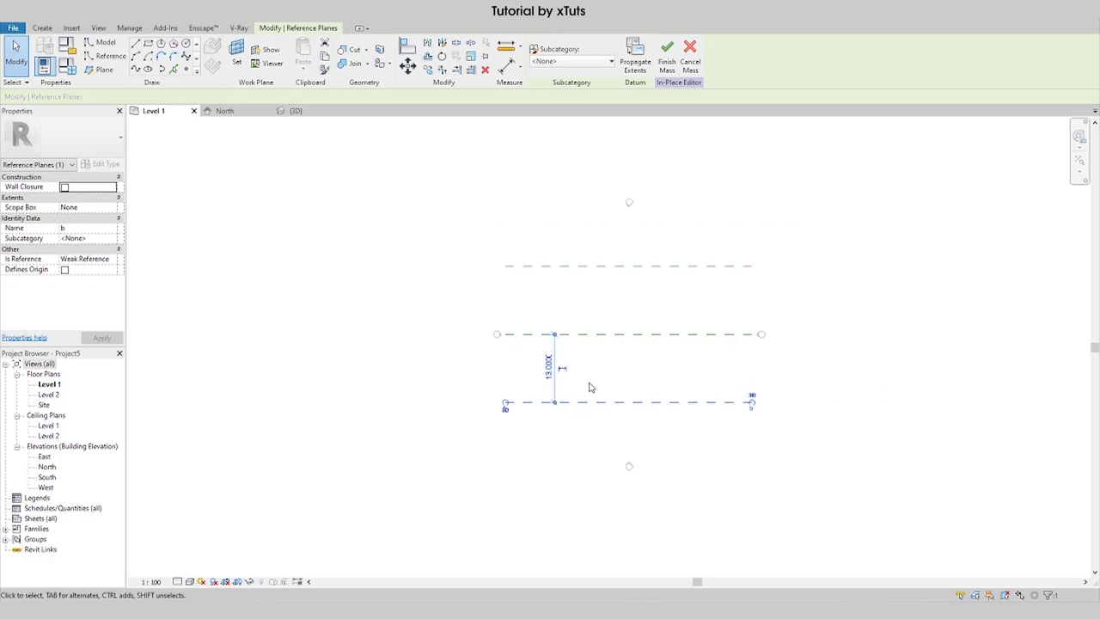
left_click(637, 361)
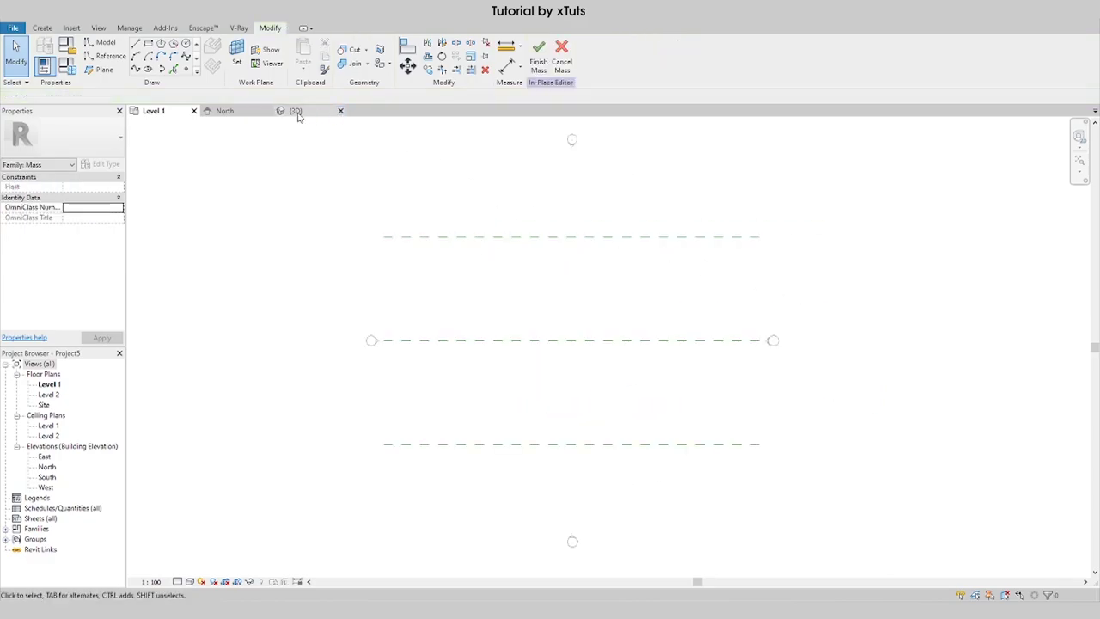
Step: Switch to the North elevation view showing the Cairo Tower image
left_click(239, 112)
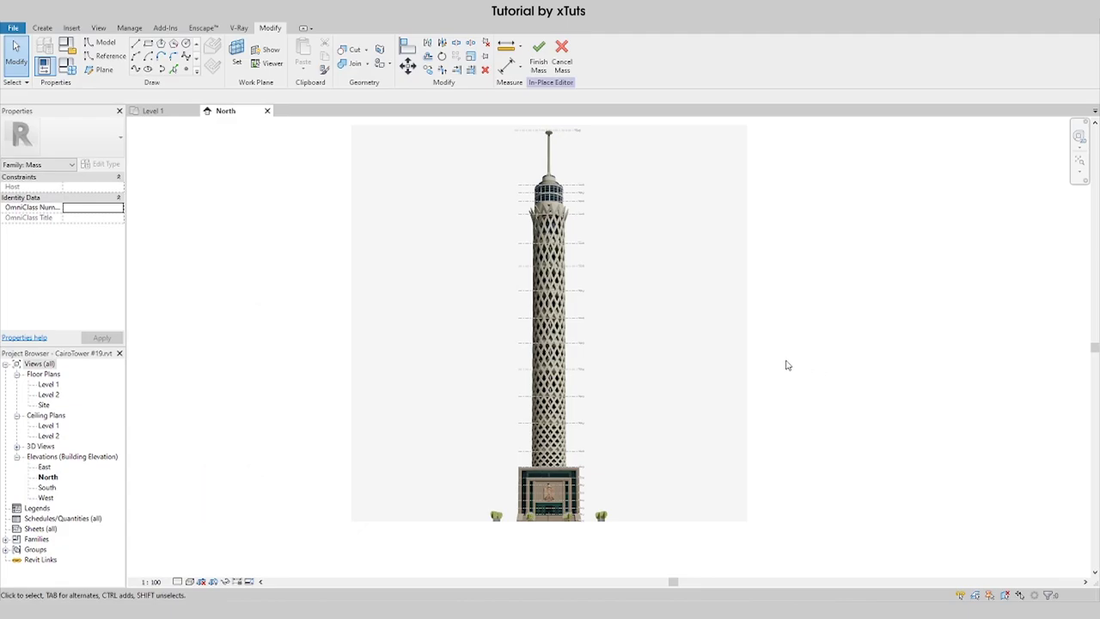
scroll(558, 520, "up", 4)
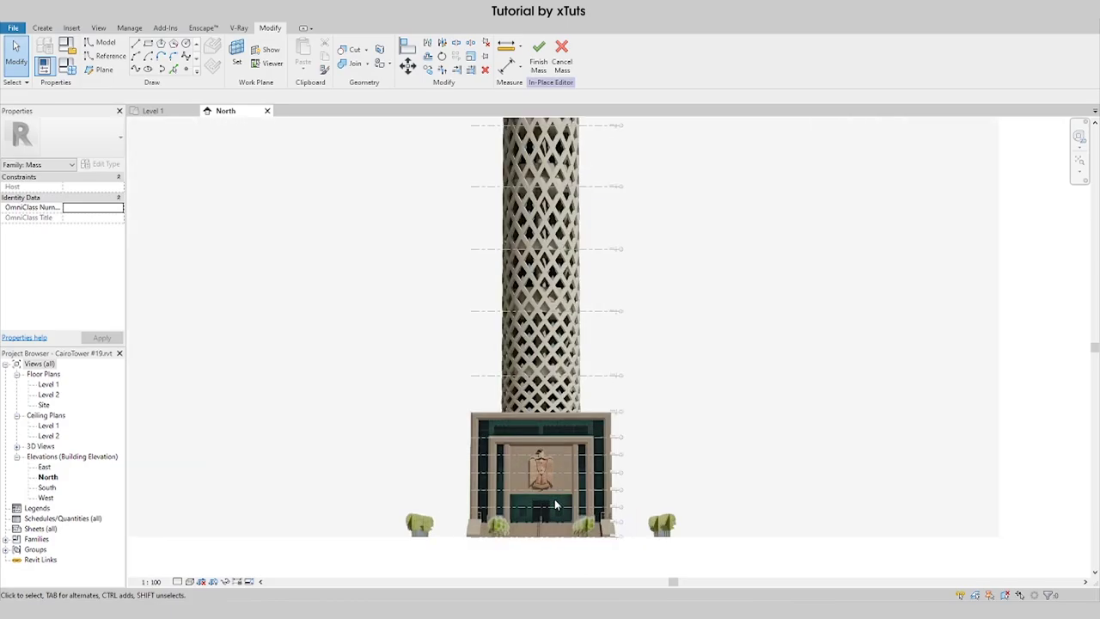
Step: Draw a model-line rectangle on reference plane a around the tower's square base block
left_click(105, 48)
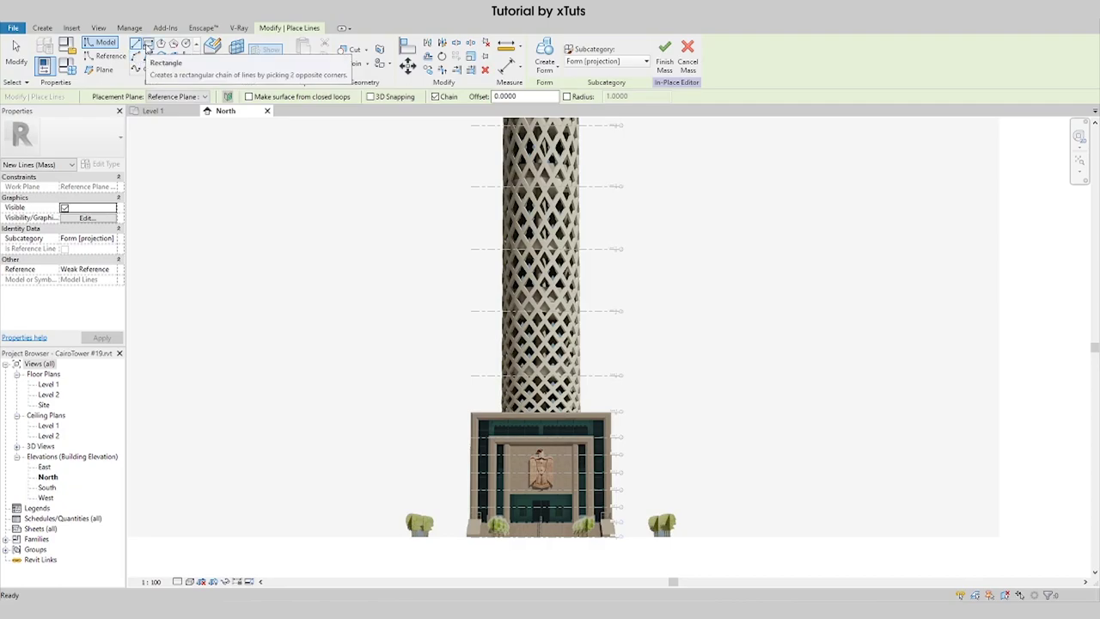
left_click(148, 44)
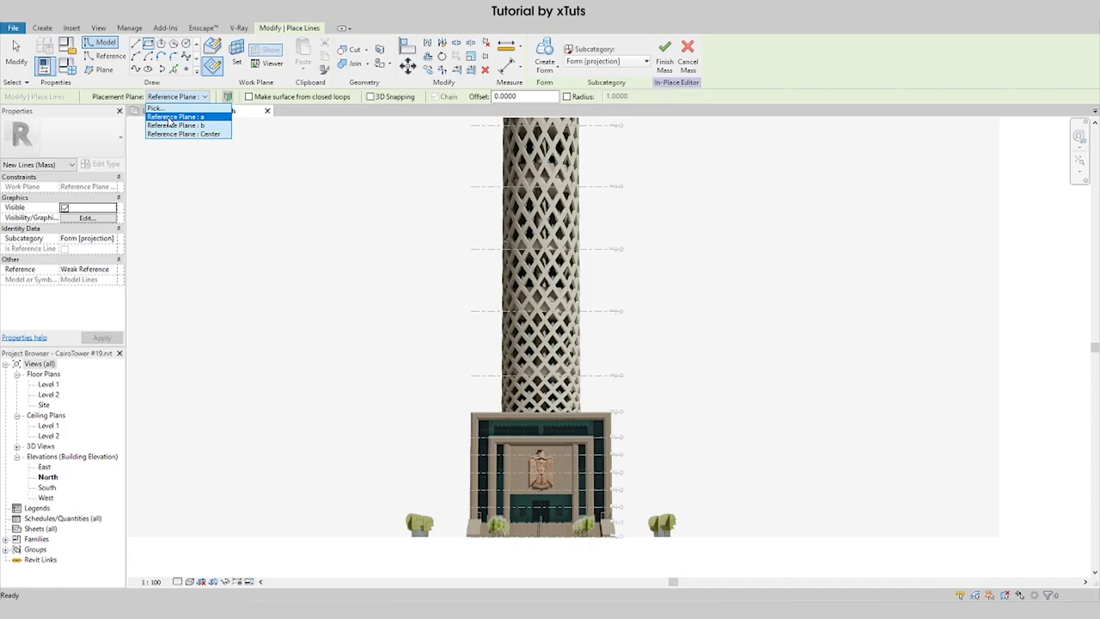
left_click(172, 117)
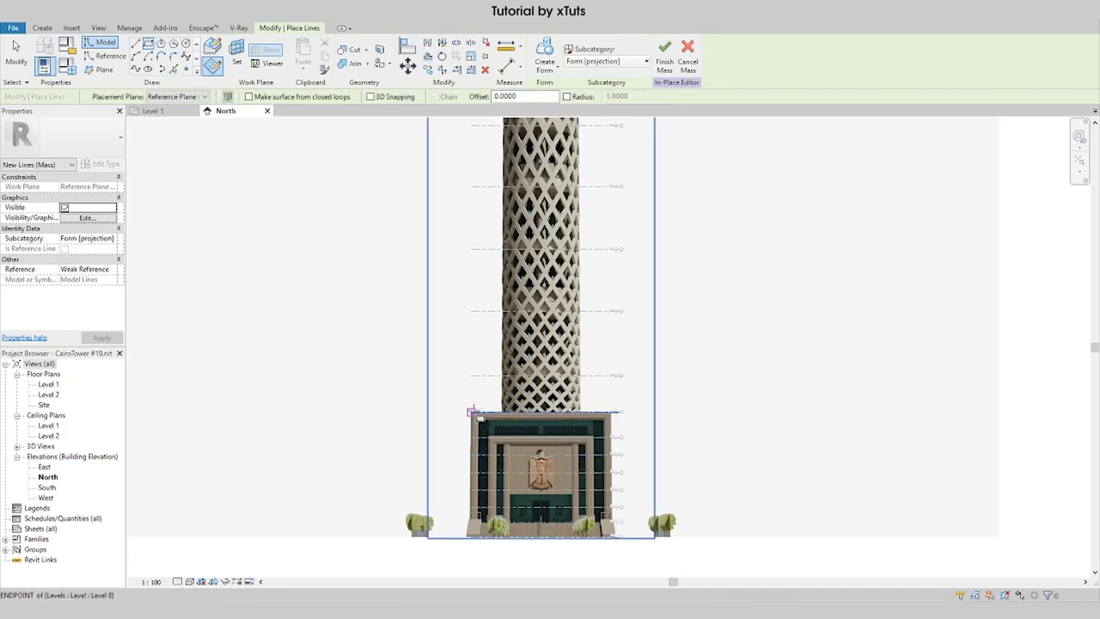
left_click(471, 413)
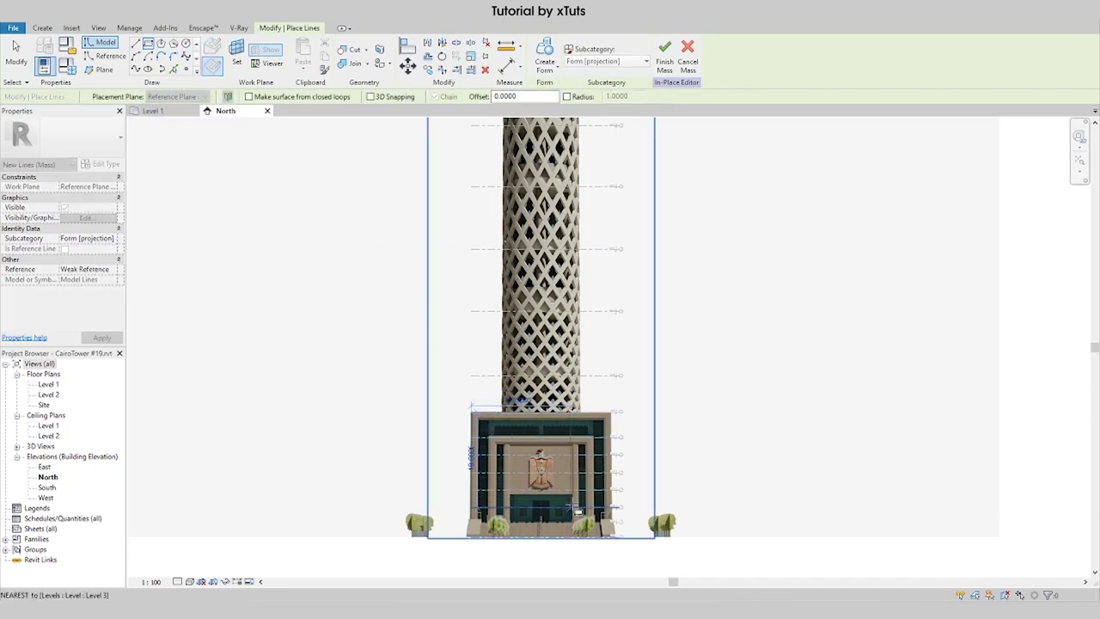
left_click(615, 541)
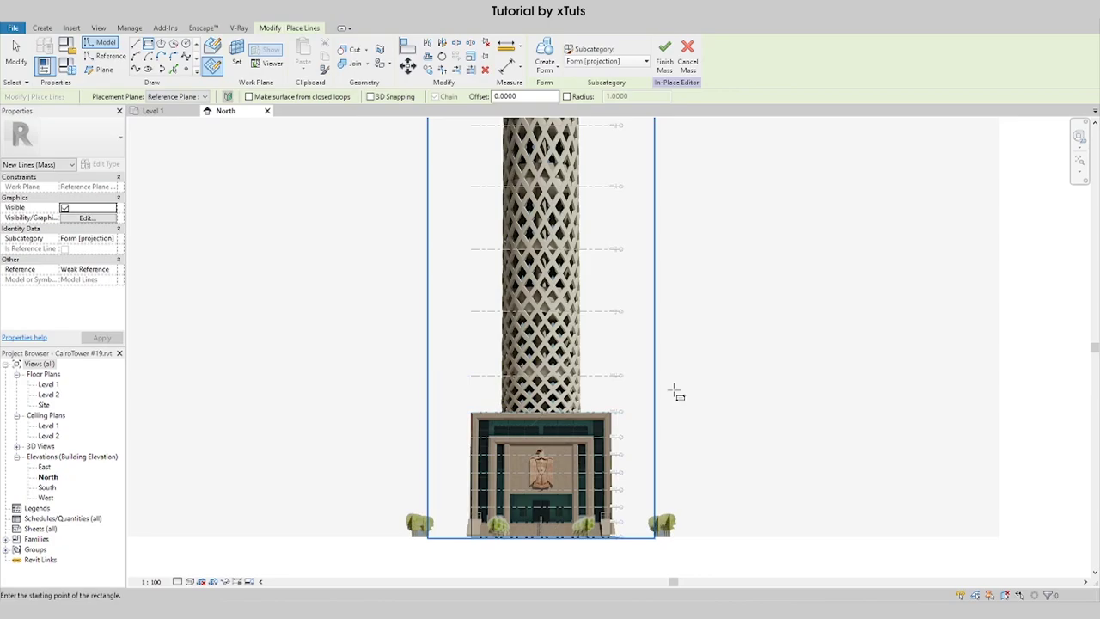
key("Escape")
key("Escape")
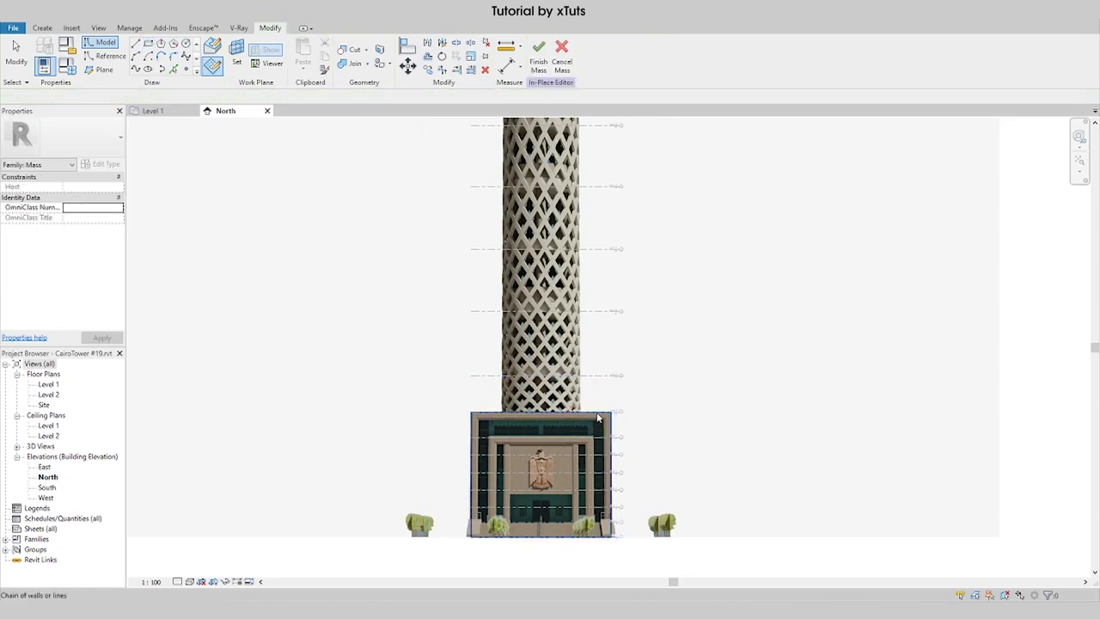
key("Tab")
Step: Turn the base rectangle into a solid form and set the view to Shaded
left_click(597, 412)
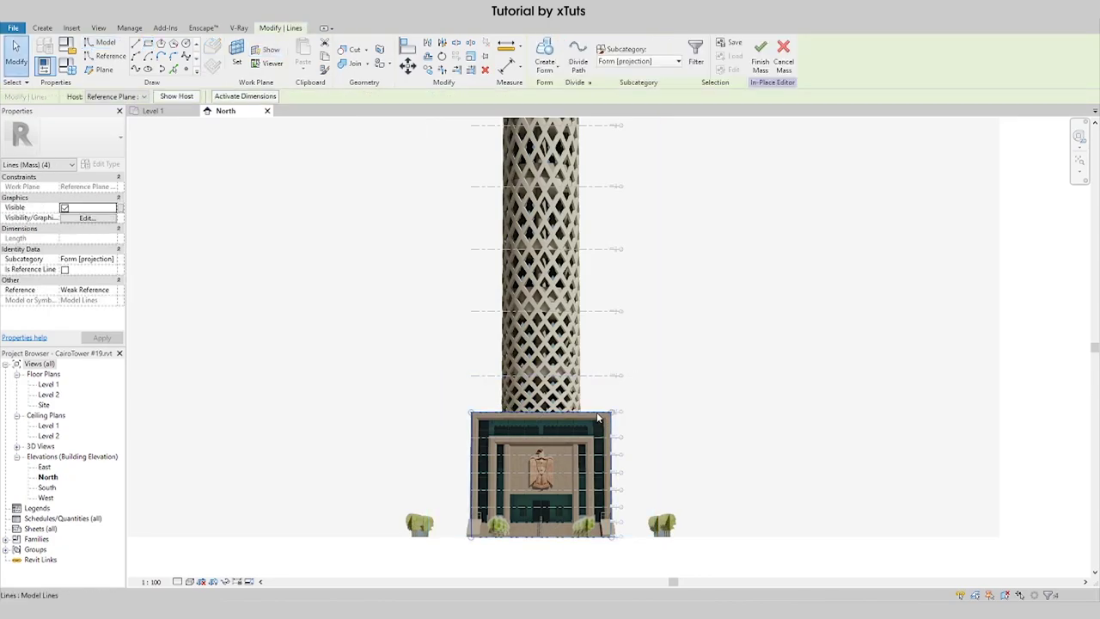
left_click(545, 53)
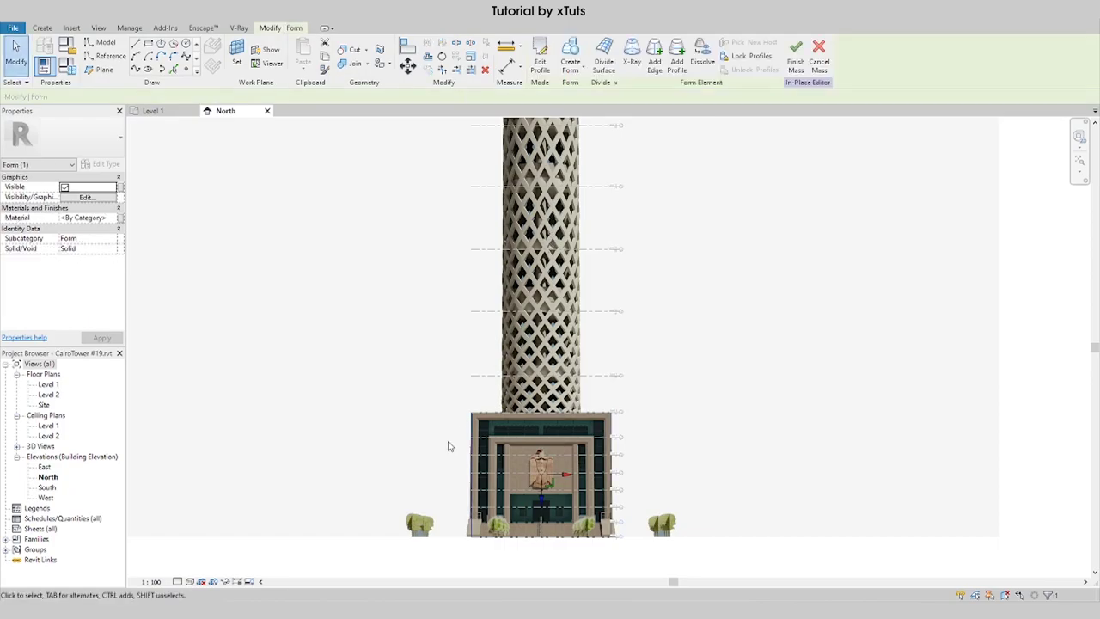
left_click(192, 583)
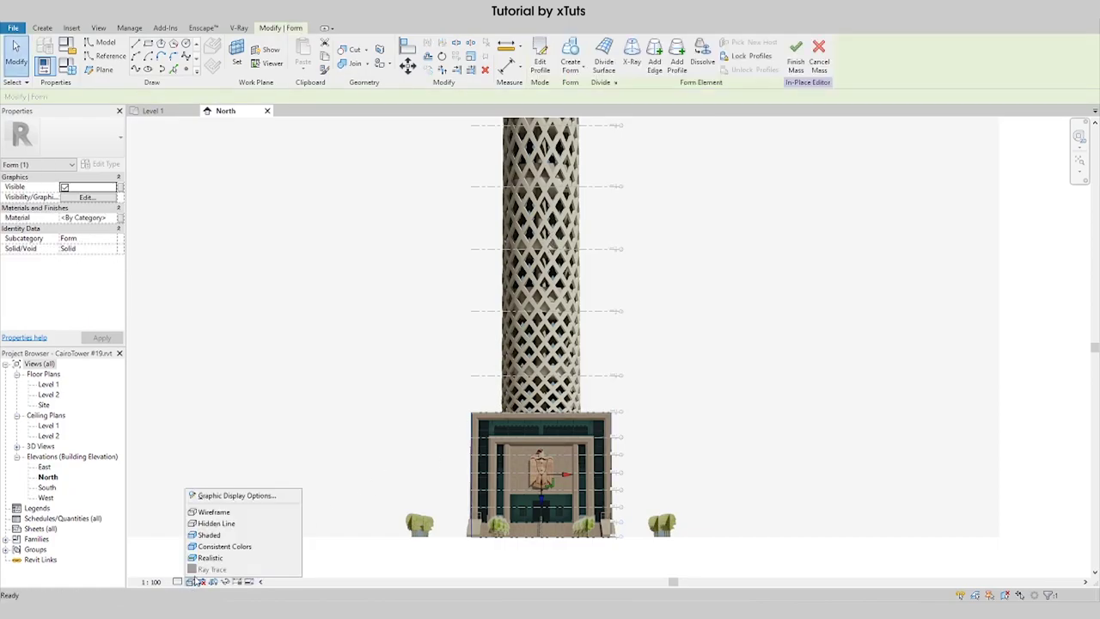
left_click(210, 535)
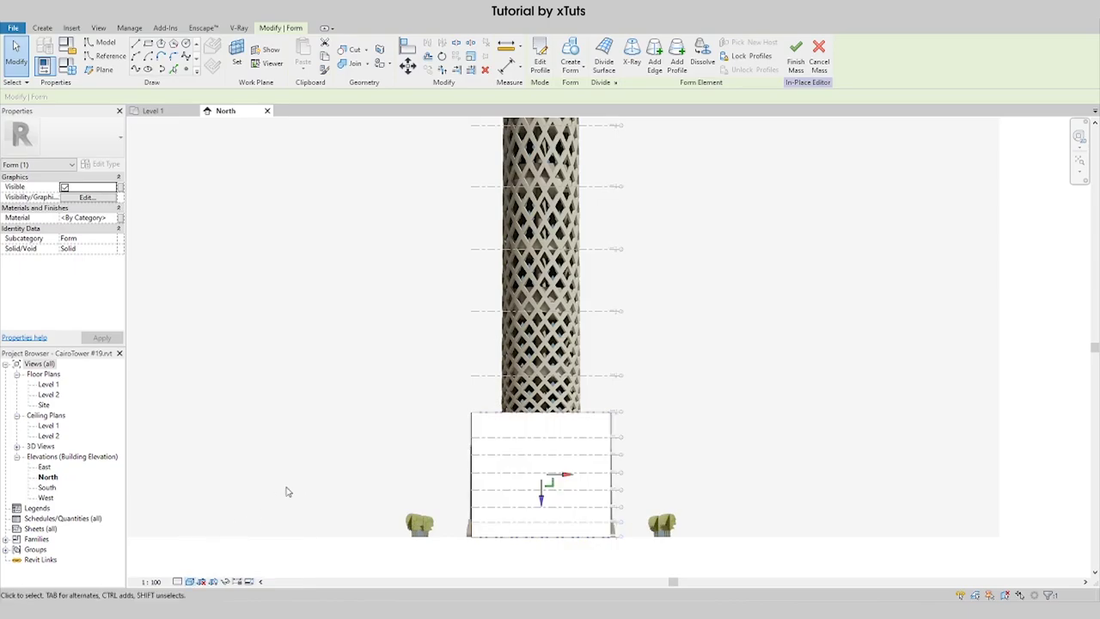
Step: In the Level 1 plan, stretch the base form's depth to plane b, then return to North
left_click(159, 117)
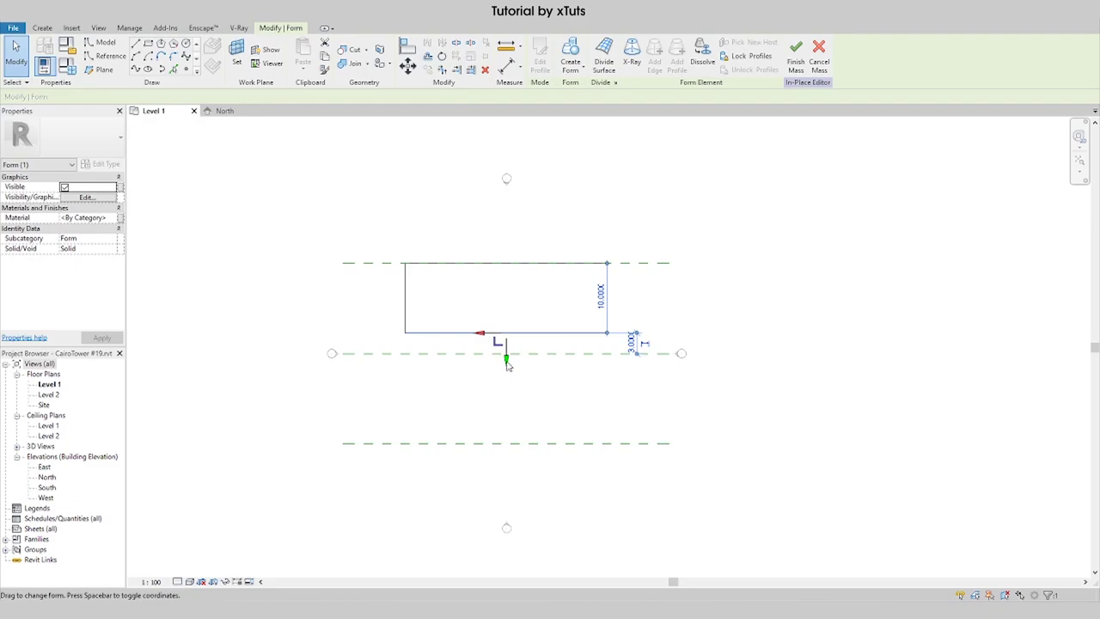
left_click_drag(507, 364, 506, 464)
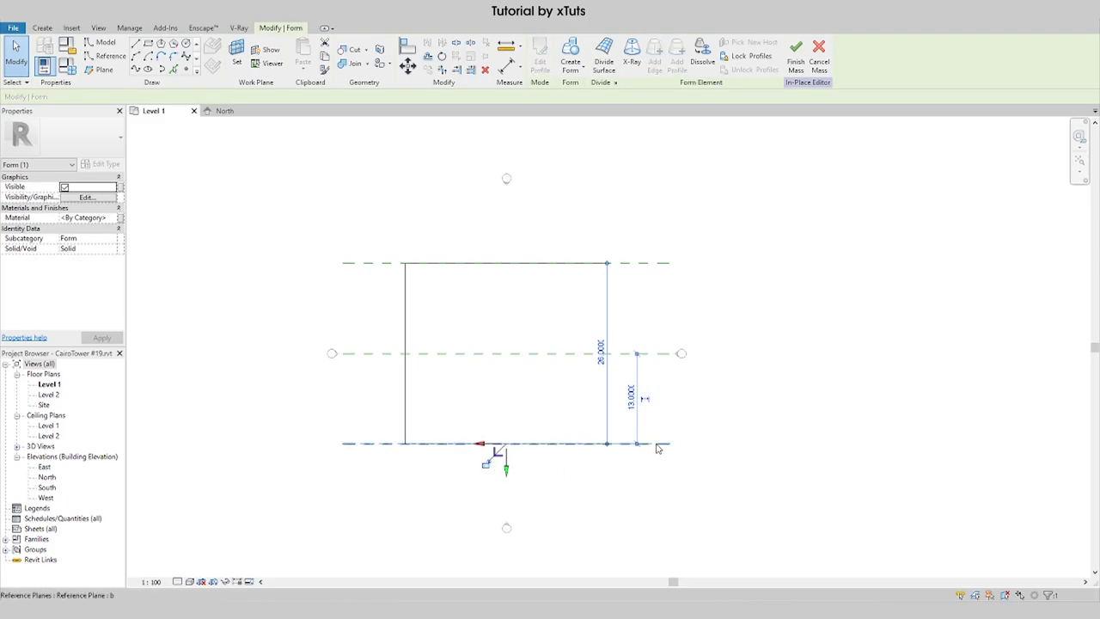
left_click(649, 490)
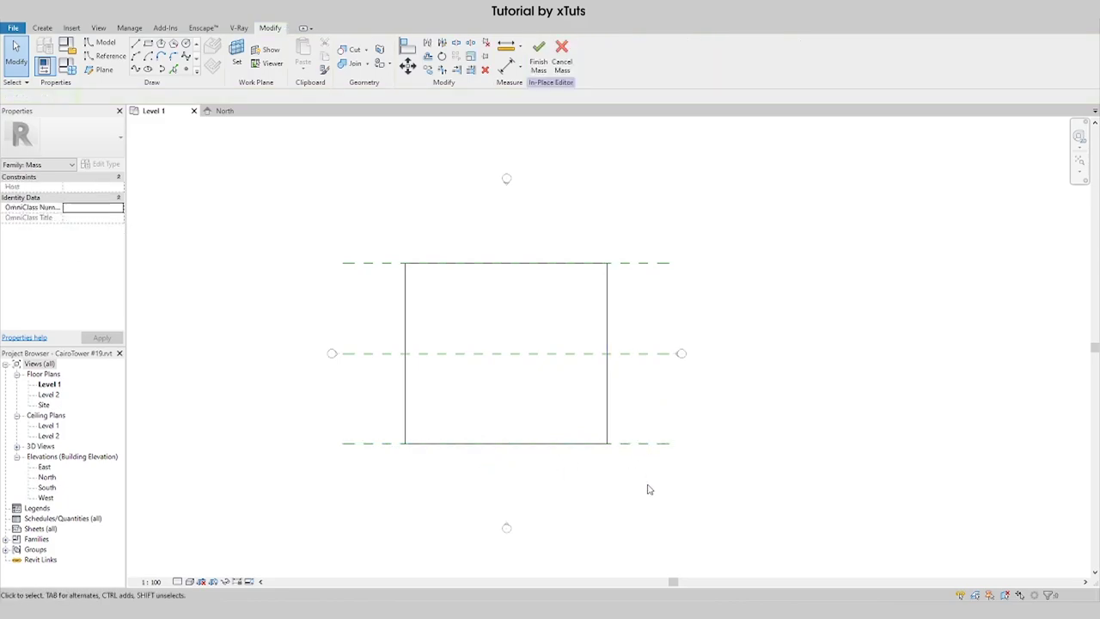
left_click(227, 111)
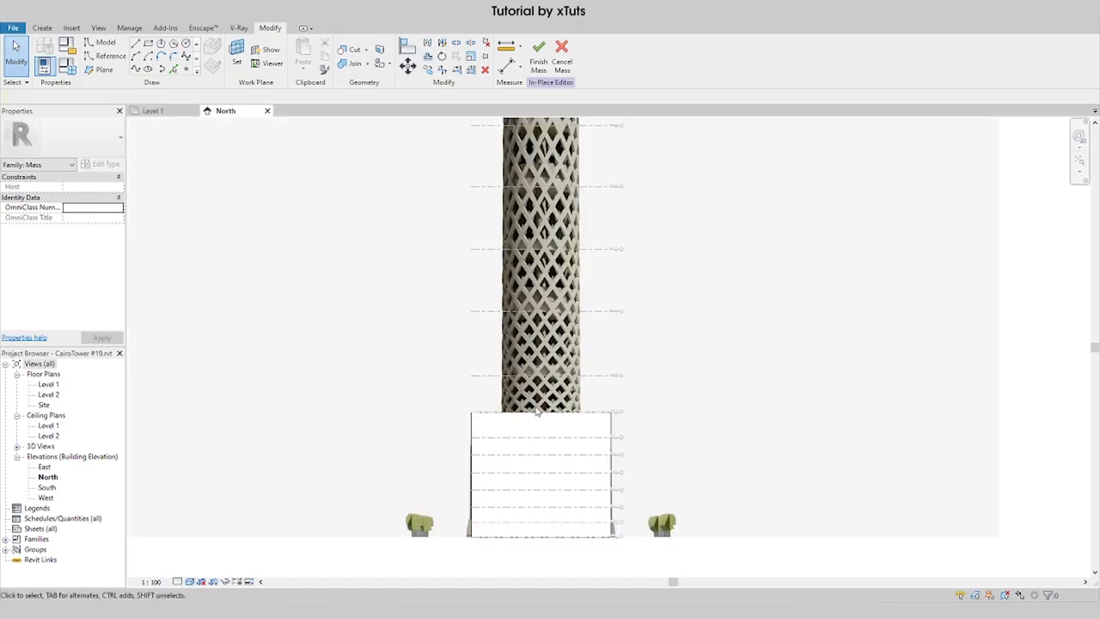
Step: Draw a vertical reference line on the Center plane from the base midpoint to the tower top
scroll(544, 475, "down", 2)
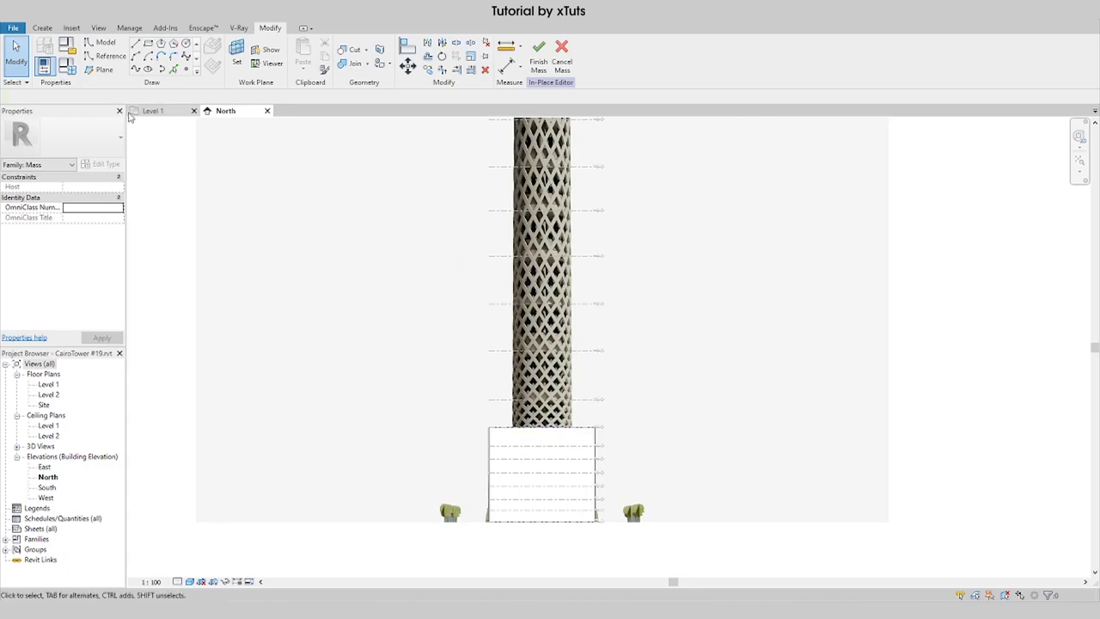
left_click(99, 60)
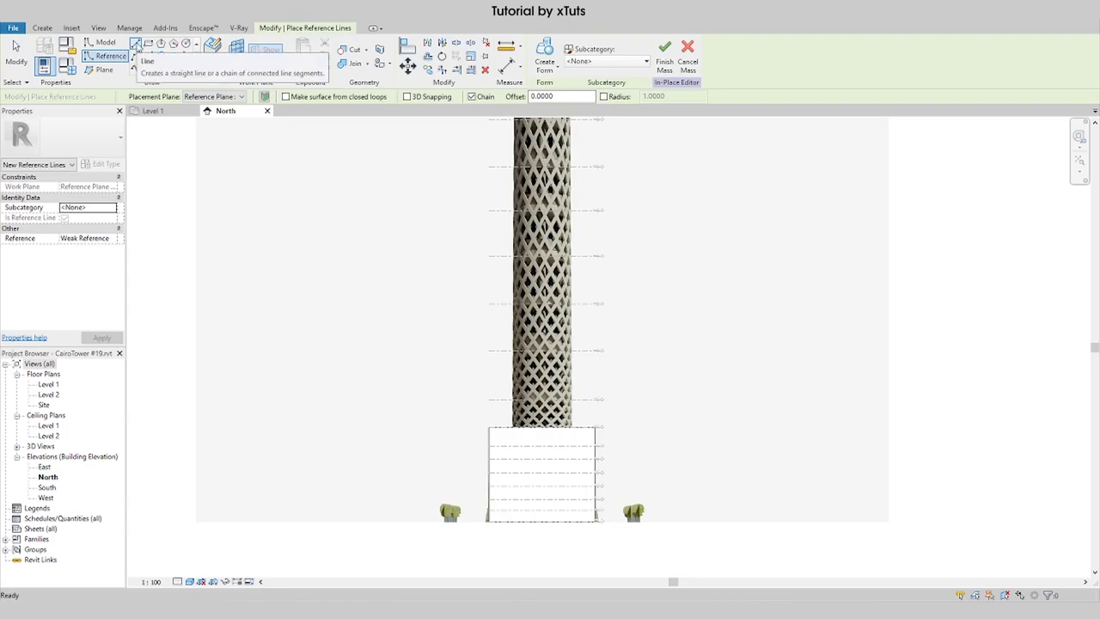
left_click(194, 97)
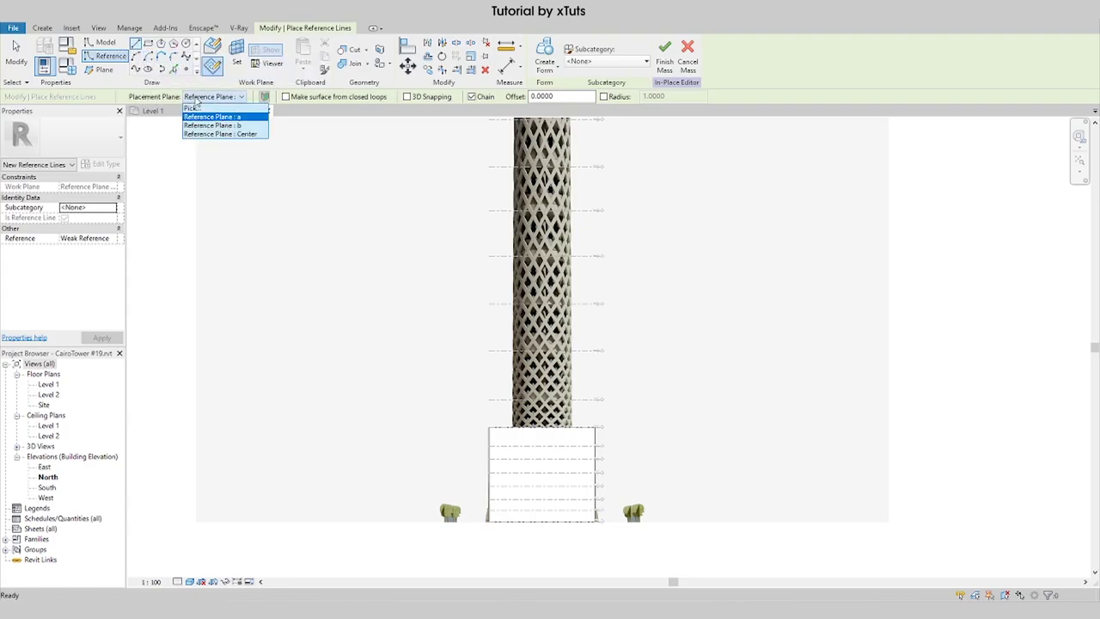
left_click(213, 135)
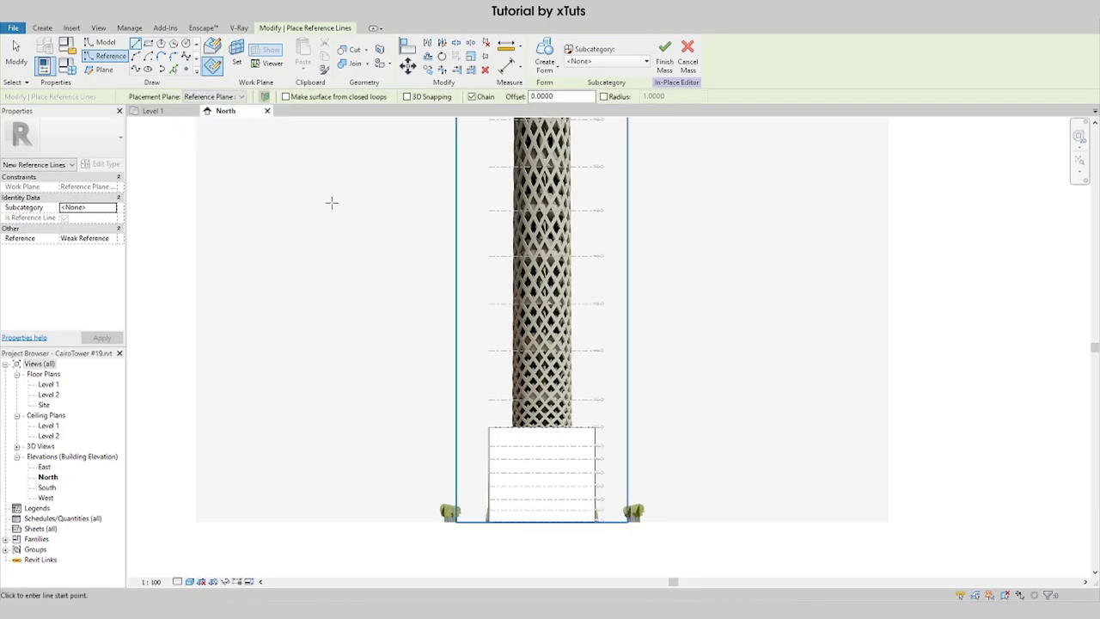
left_click(542, 522)
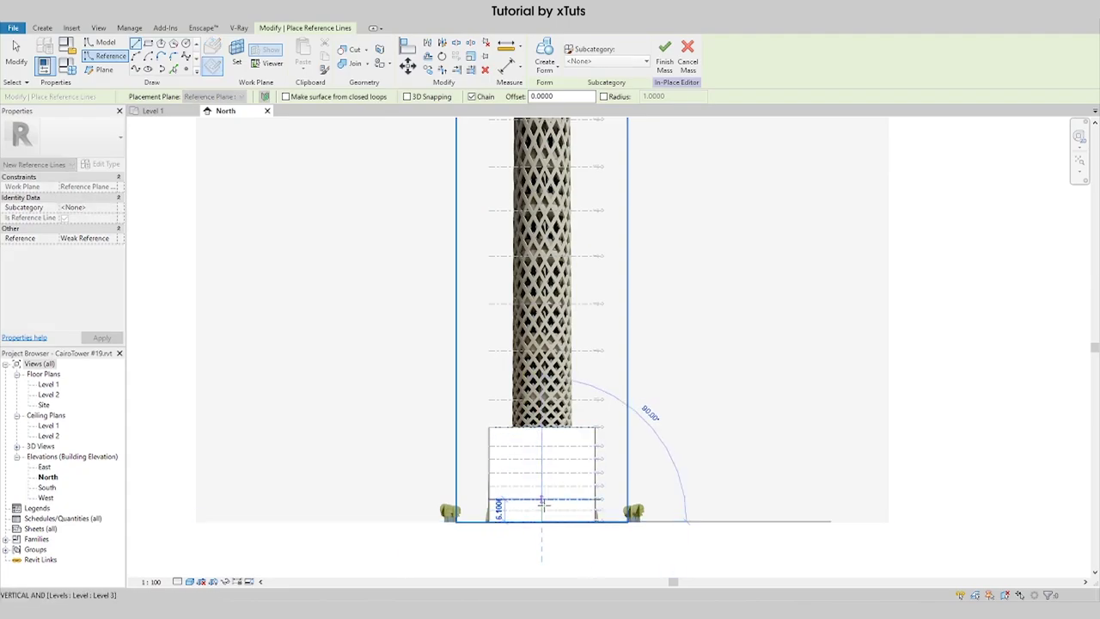
scroll(541, 507, "down", 2)
middle_click_drag(543, 225, 542, 259)
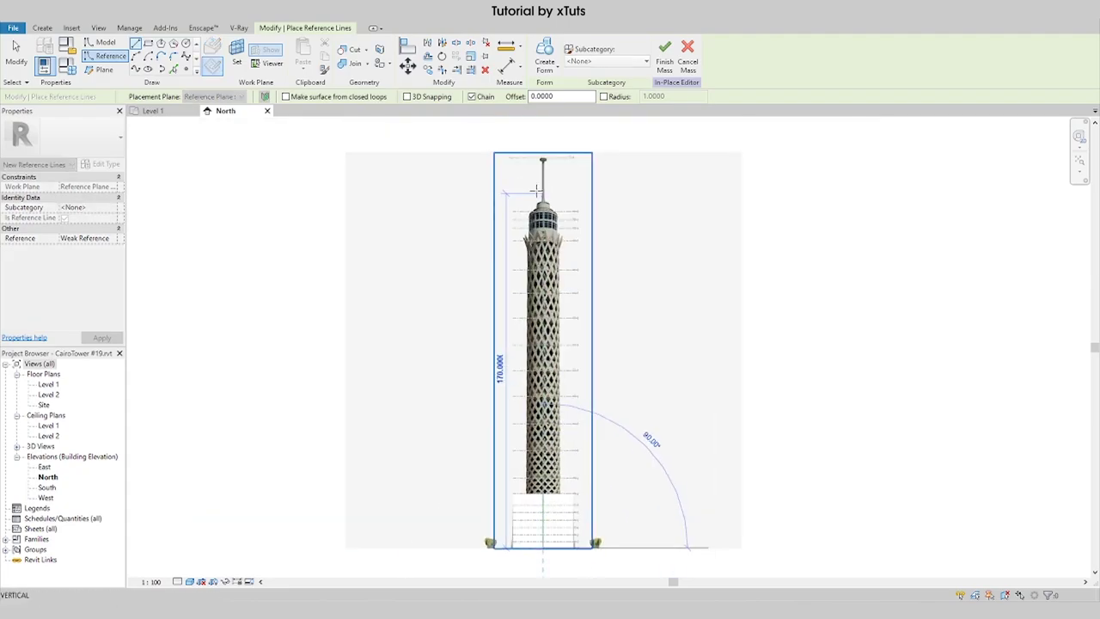
scroll(543, 159, "up", 6)
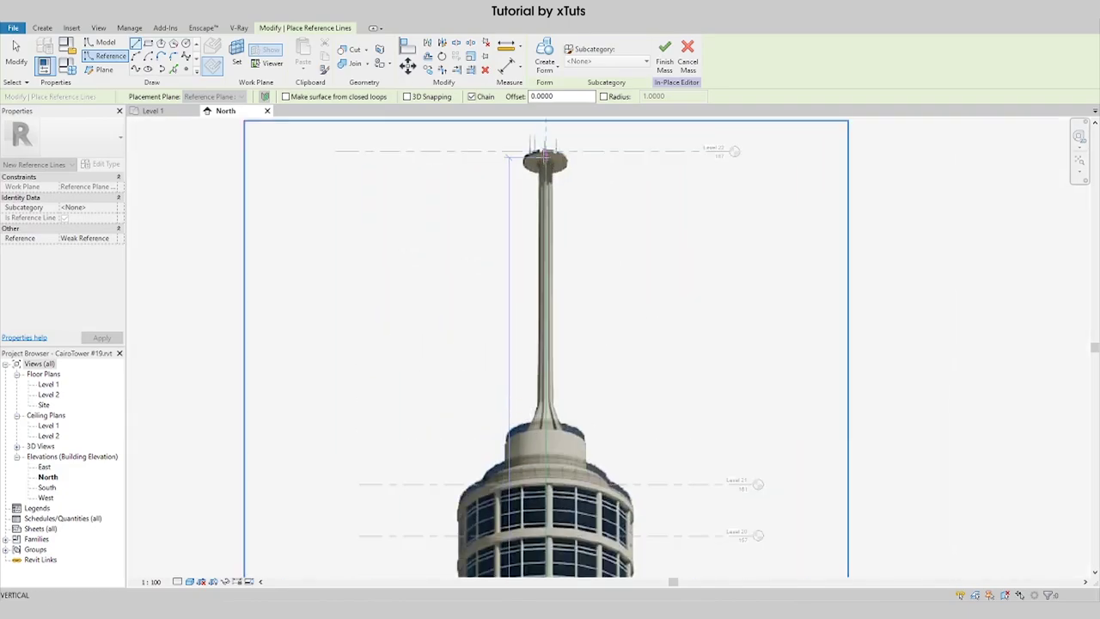
left_click(544, 153)
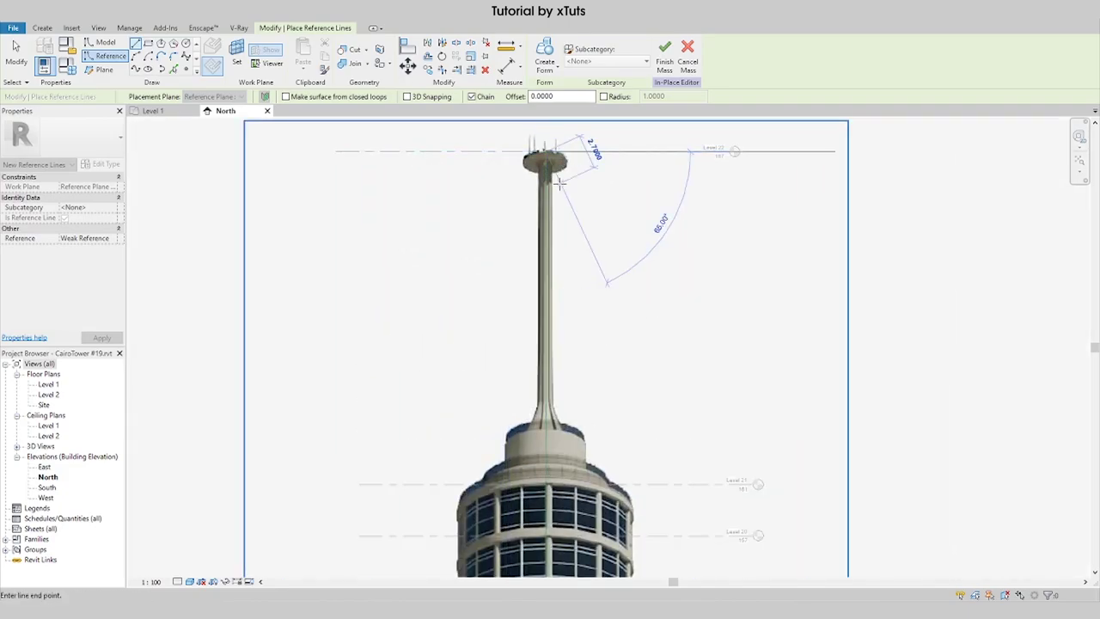
key("Escape")
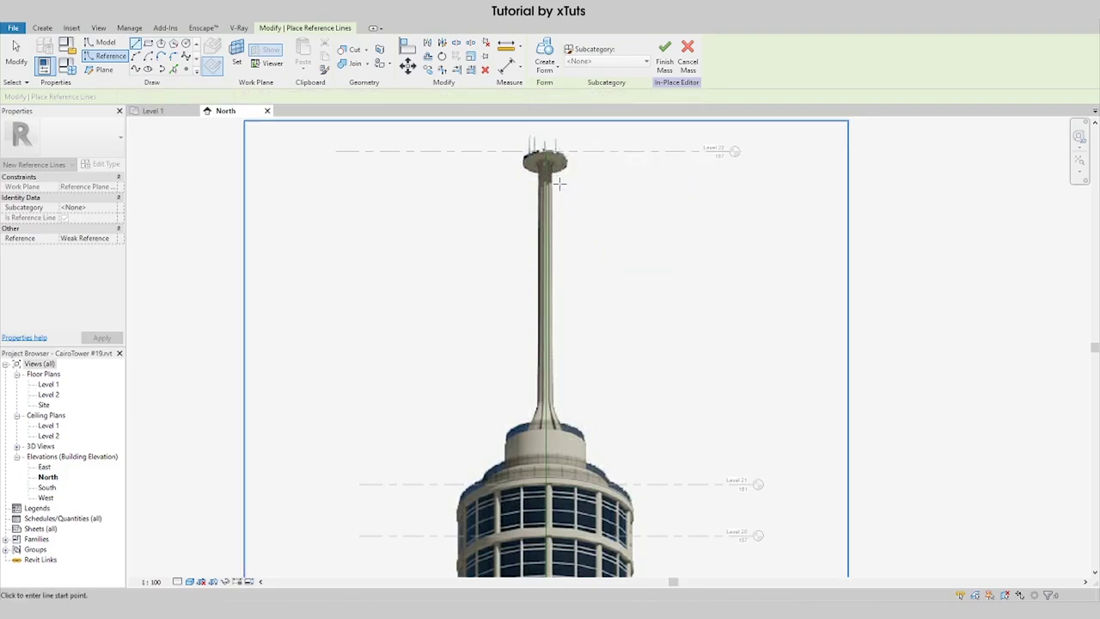
Step: Exit reference-line placement and pan so the whole tower and its base are visible
scroll(560, 183, "down", 3)
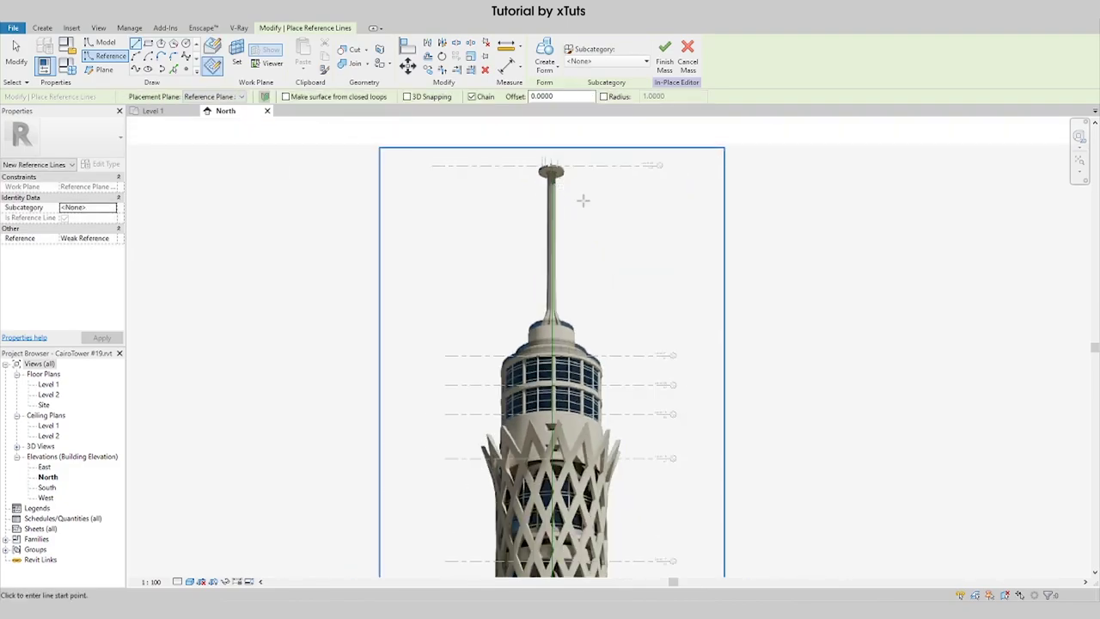
scroll(582, 201, "down", 1)
scroll(585, 202, "down", 4)
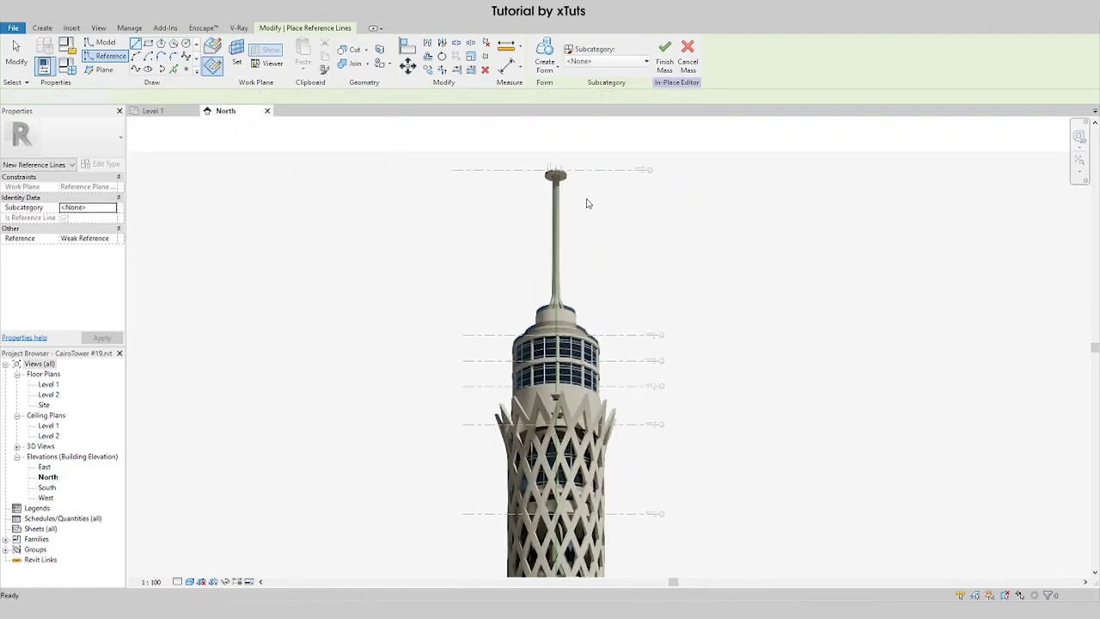
key("Escape")
scroll(588, 224, "down", 2)
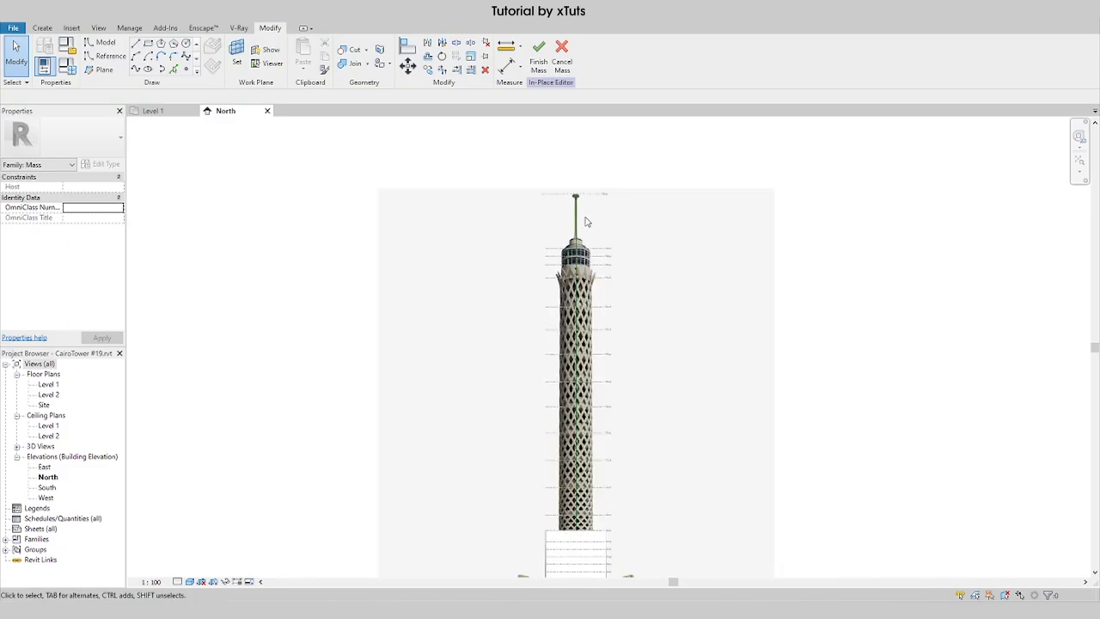
middle_click_drag(585, 221, 586, 208)
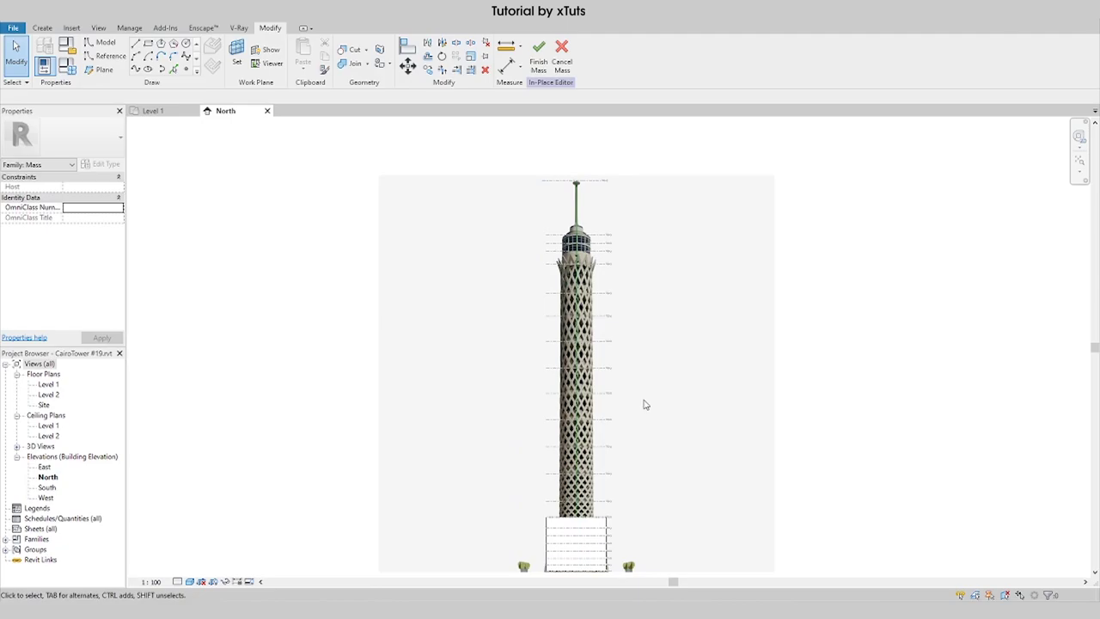
Step: Draw a vertical model line along the tower axis from Level 18 down to the base
left_click(101, 43)
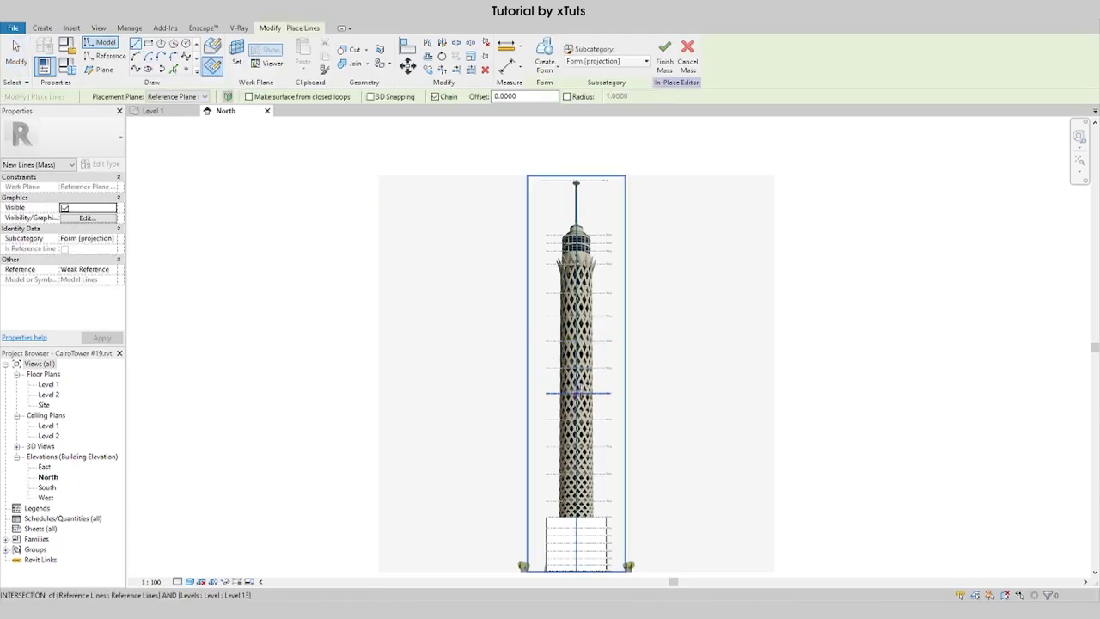
scroll(587, 371, "up", 3)
scroll(550, 216, "up", 3)
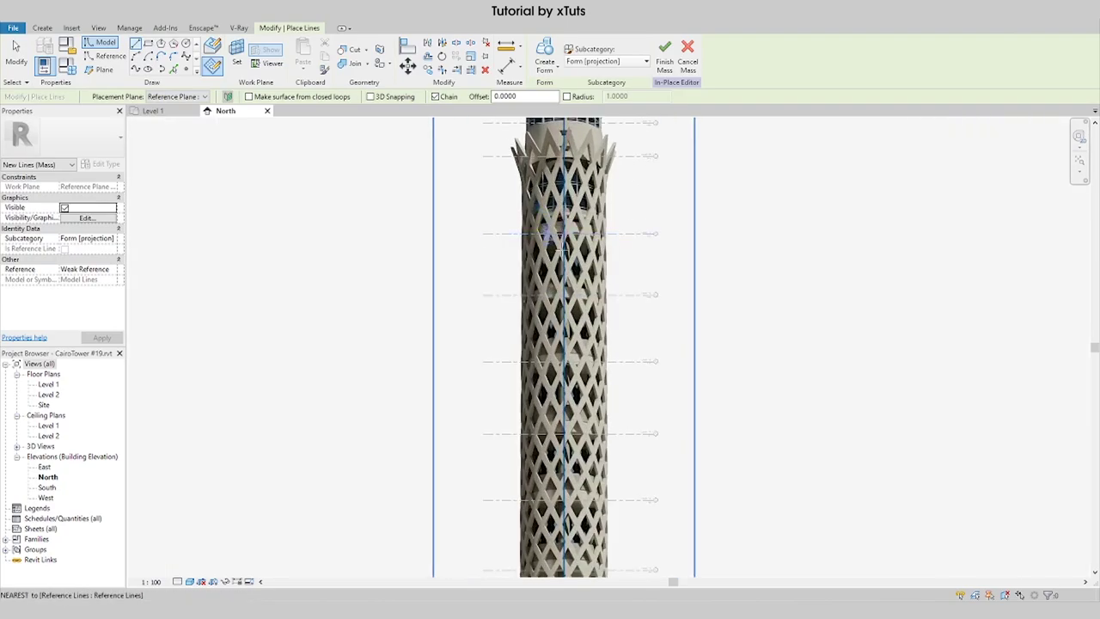
scroll(558, 208, "up", 2)
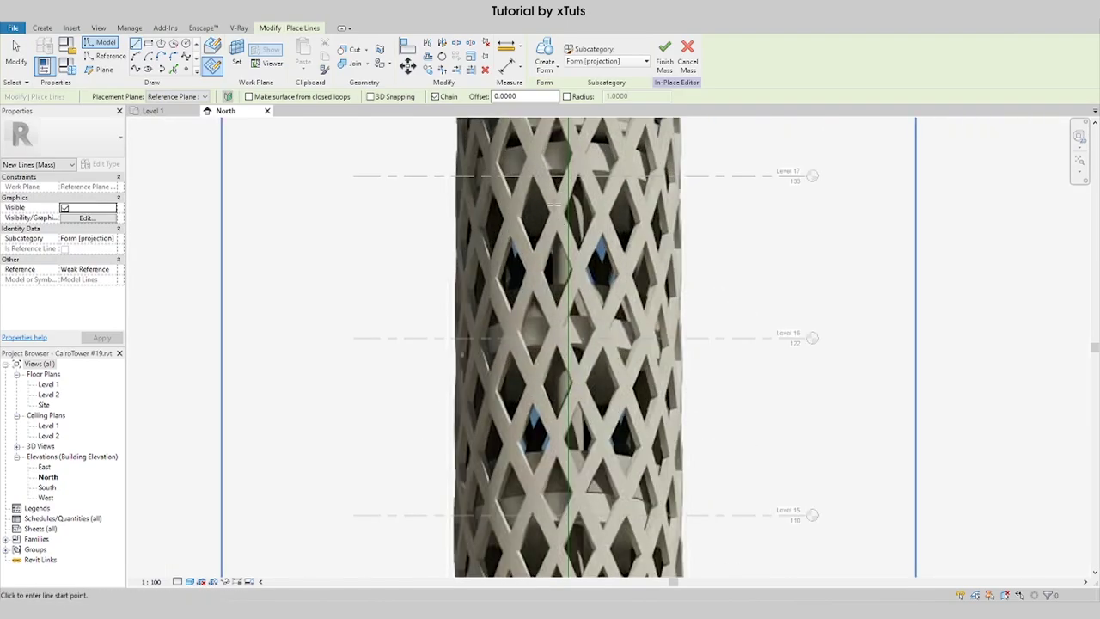
scroll(543, 314, "down", 4)
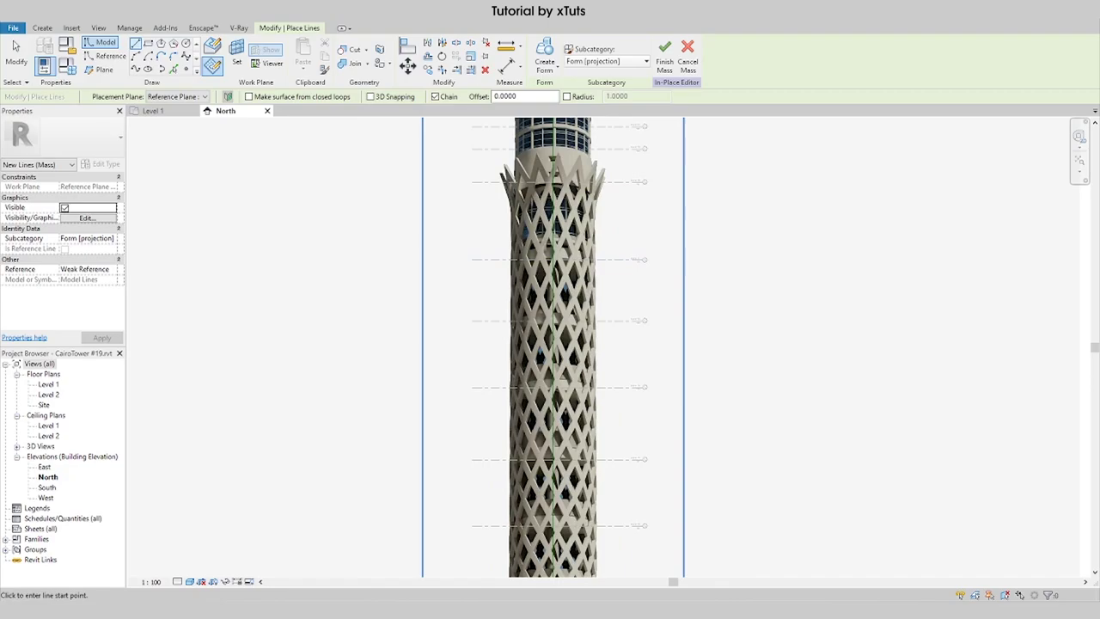
scroll(549, 246, "up", 3)
scroll(547, 253, "down", 2)
scroll(541, 223, "up", 1)
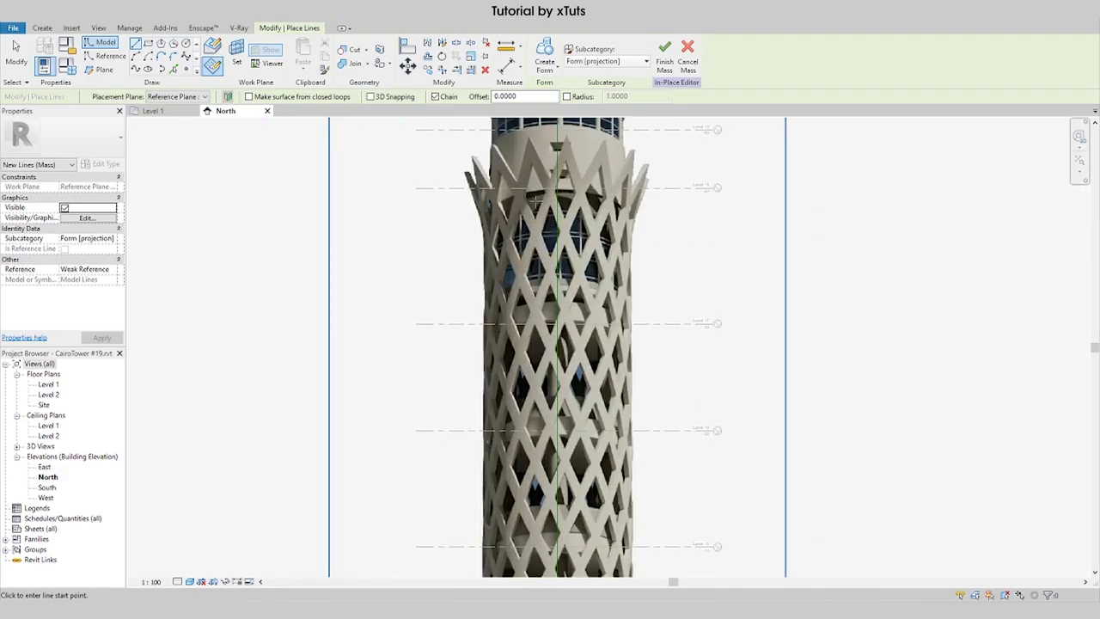
scroll(535, 201, "up", 1)
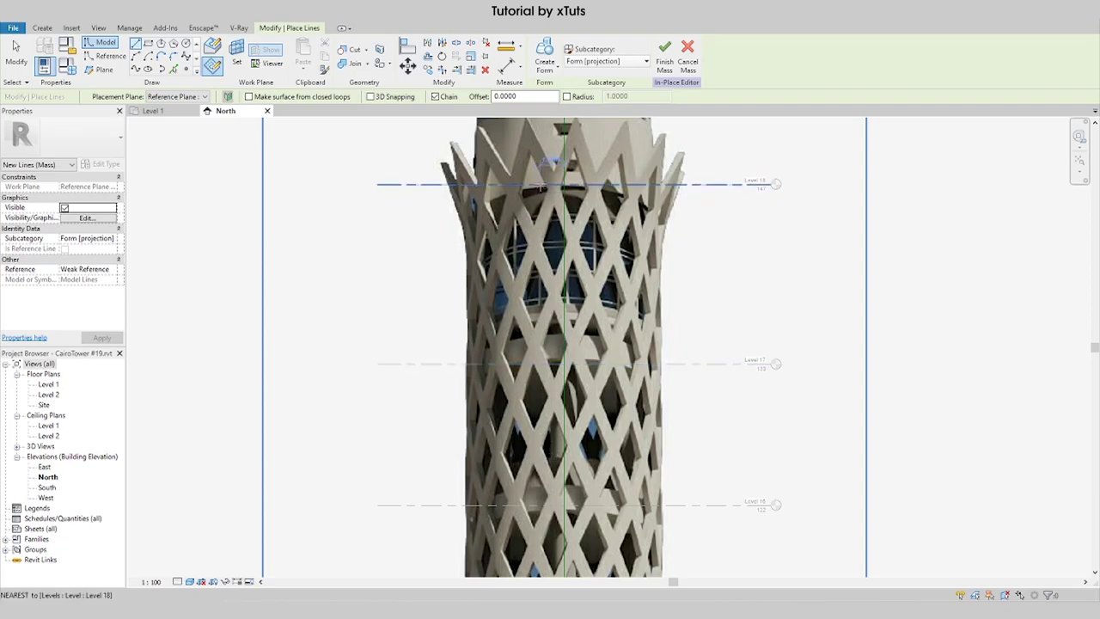
left_click(551, 182)
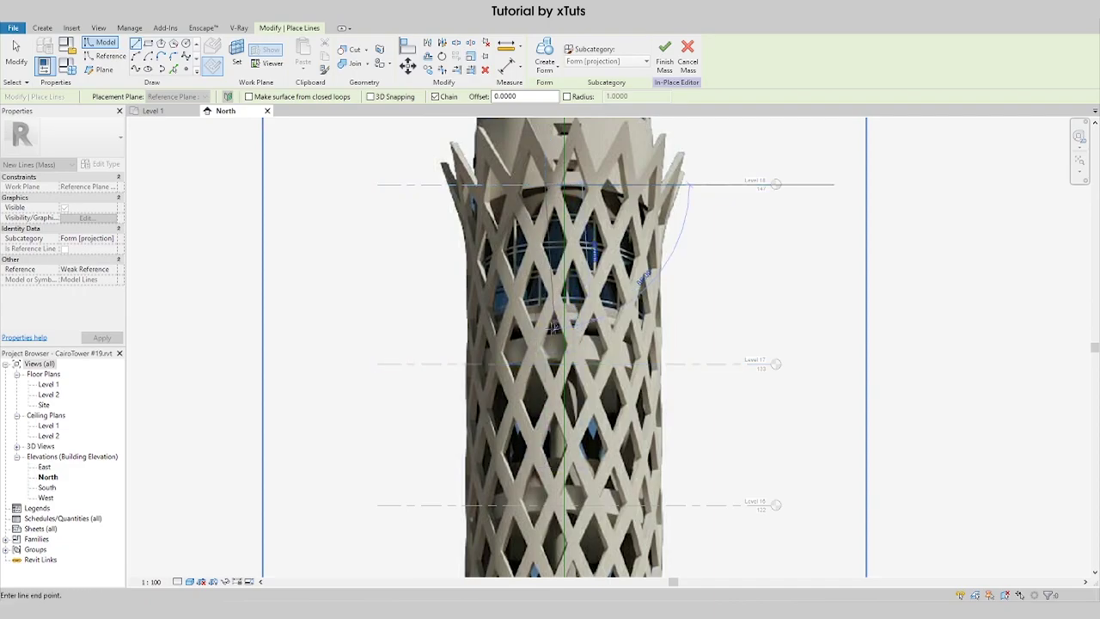
scroll(589, 247, "down", 3)
scroll(693, 206, "down", 4)
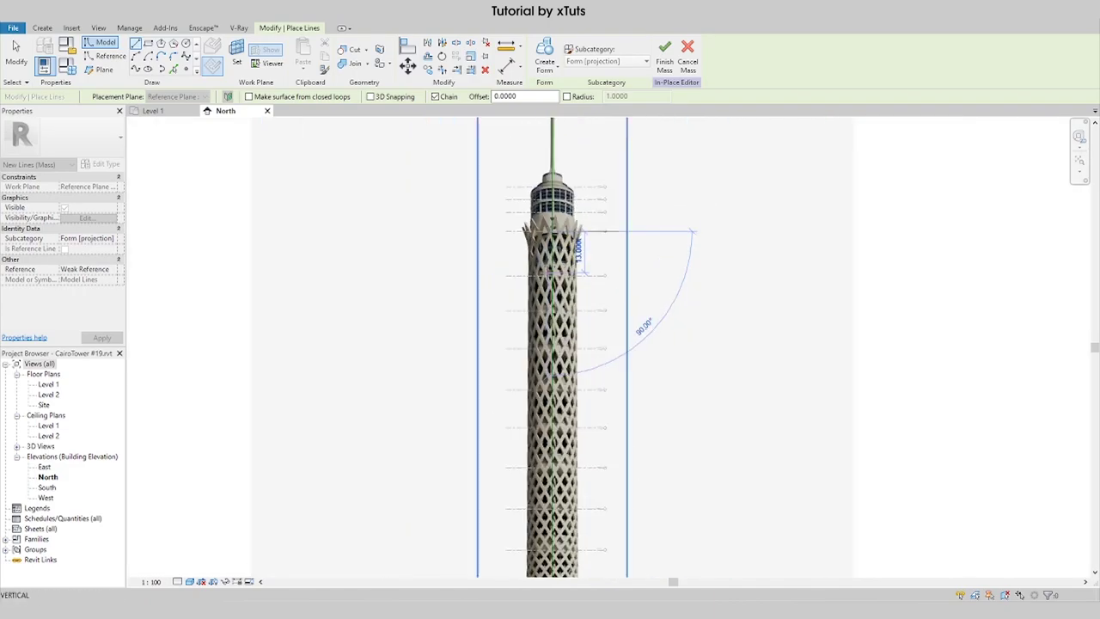
scroll(548, 451, "up", 5)
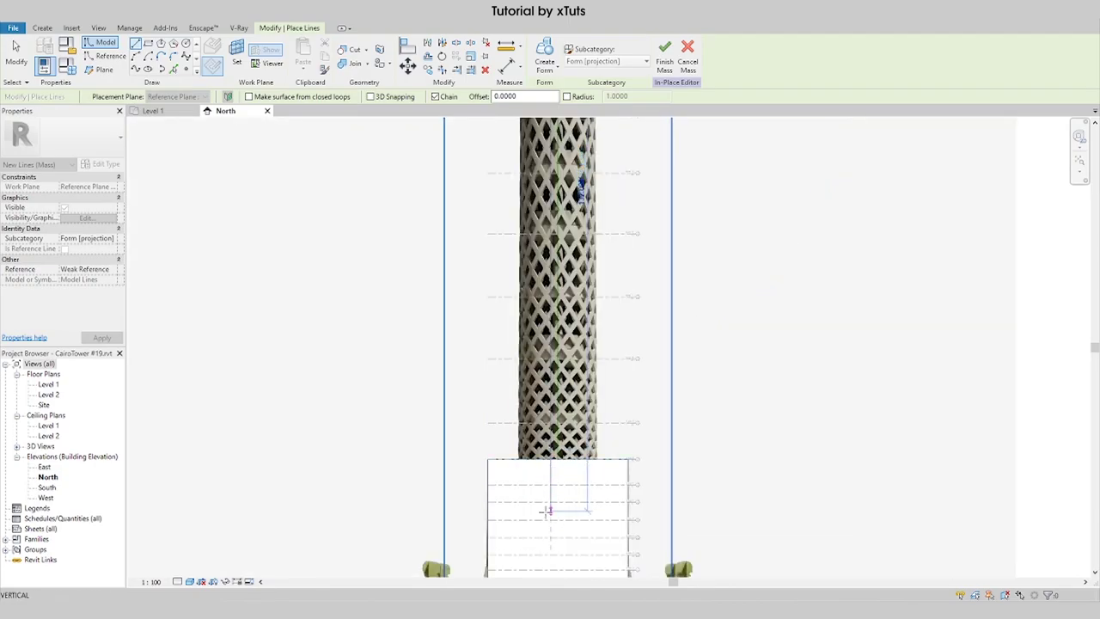
scroll(547, 510, "down", 2)
scroll(543, 512, "up", 2)
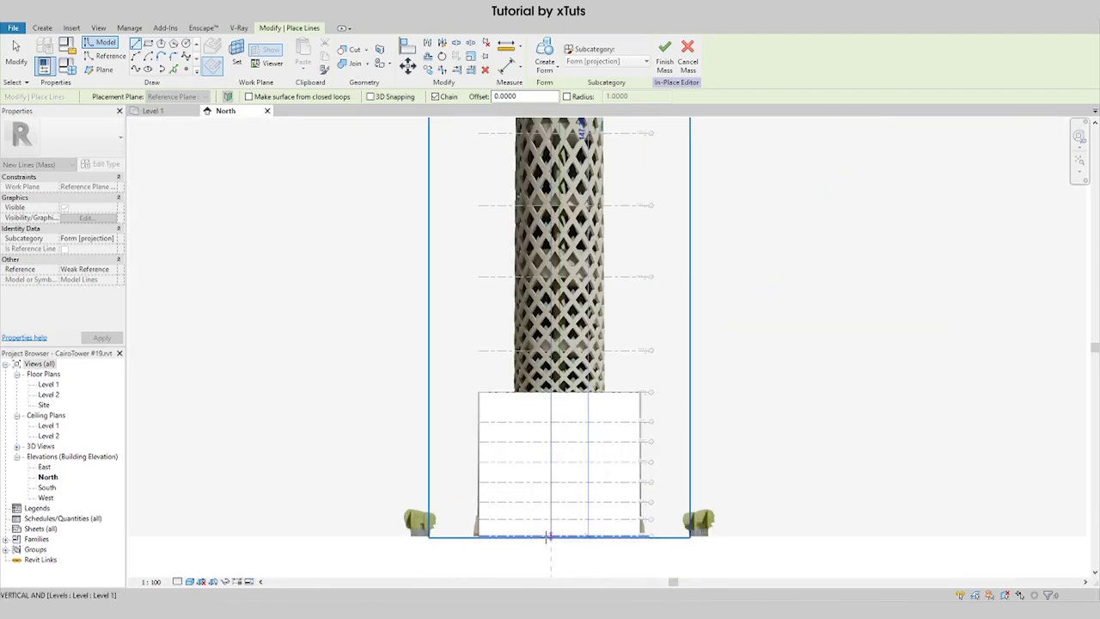
left_click(550, 536)
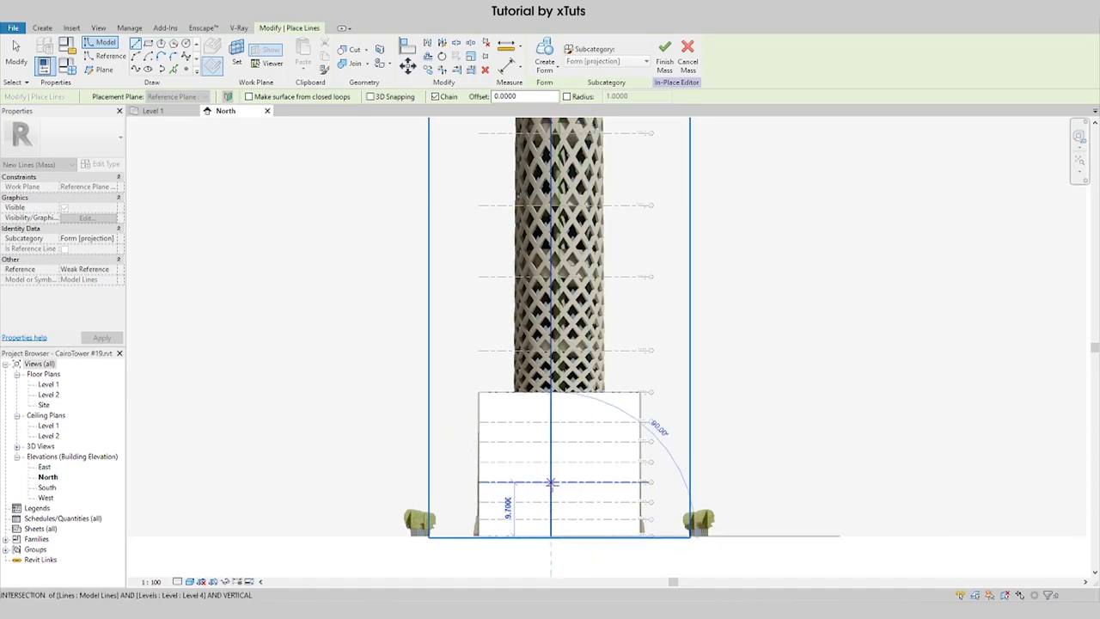
key("Escape")
key("Escape")
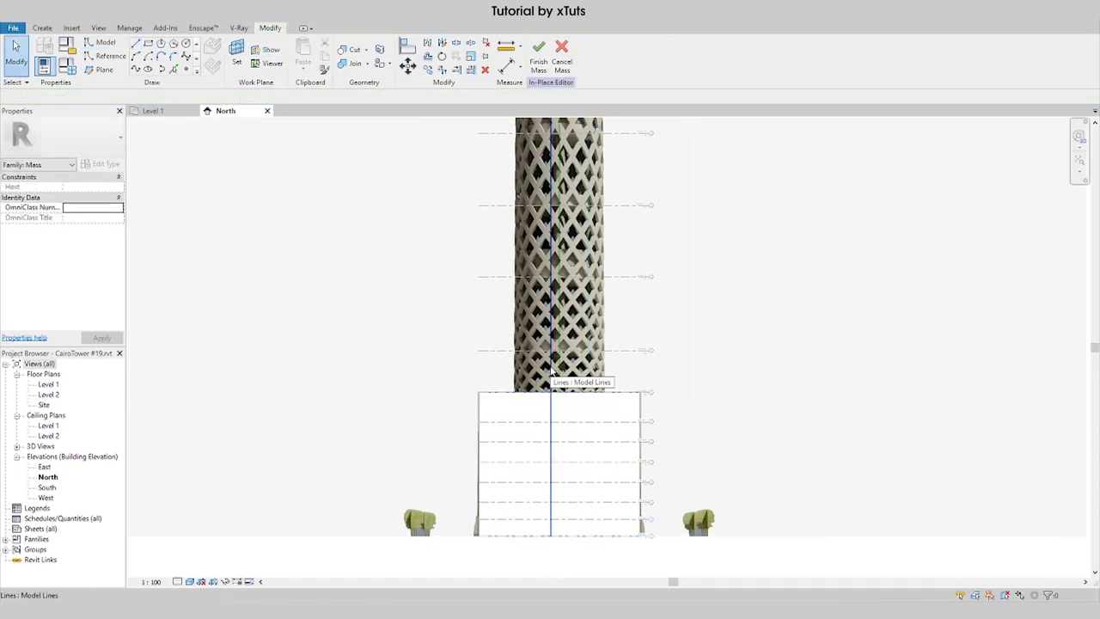
Step: Build a thin solid shaft from the vertical model line and axis reference line, viewed in 3D
left_click(551, 371)
scroll(554, 371, "up", 3)
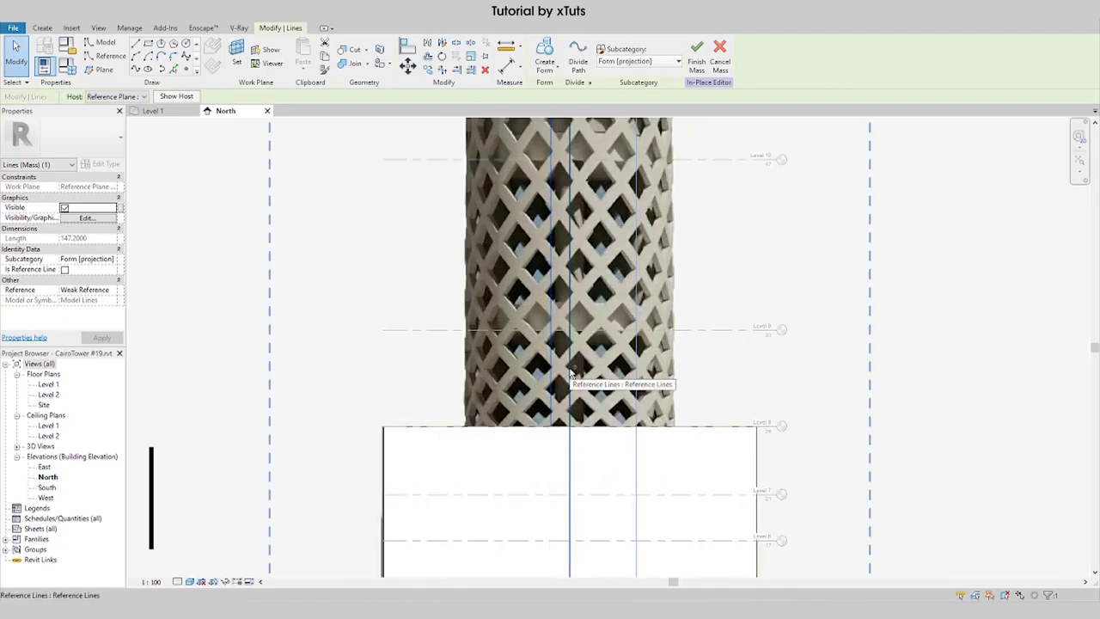
left_click(571, 372, "ctrl")
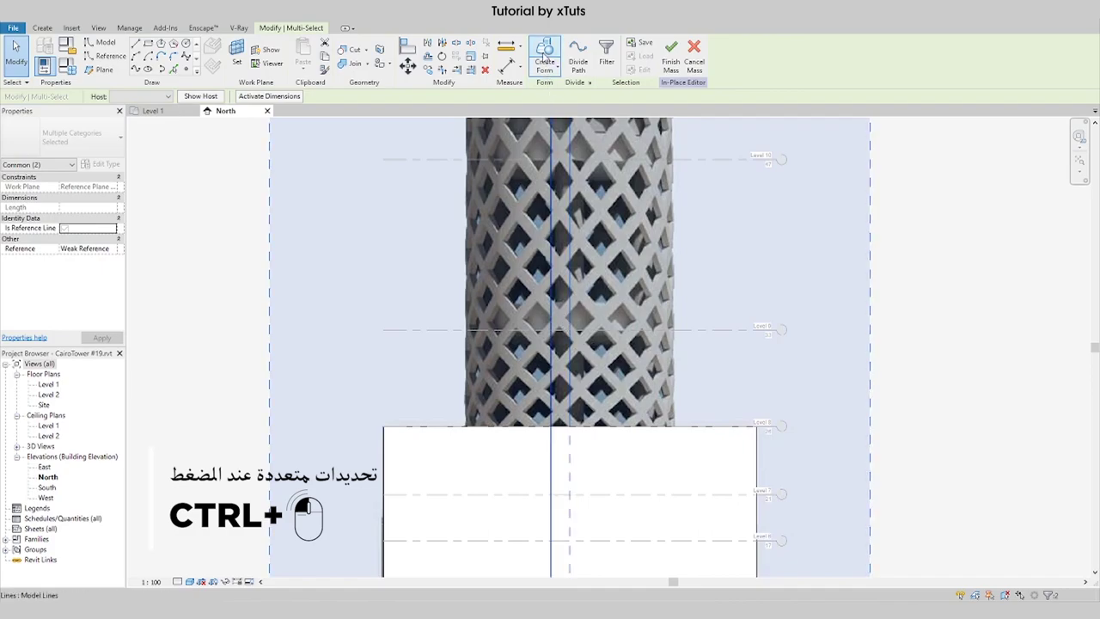
left_click(545, 60)
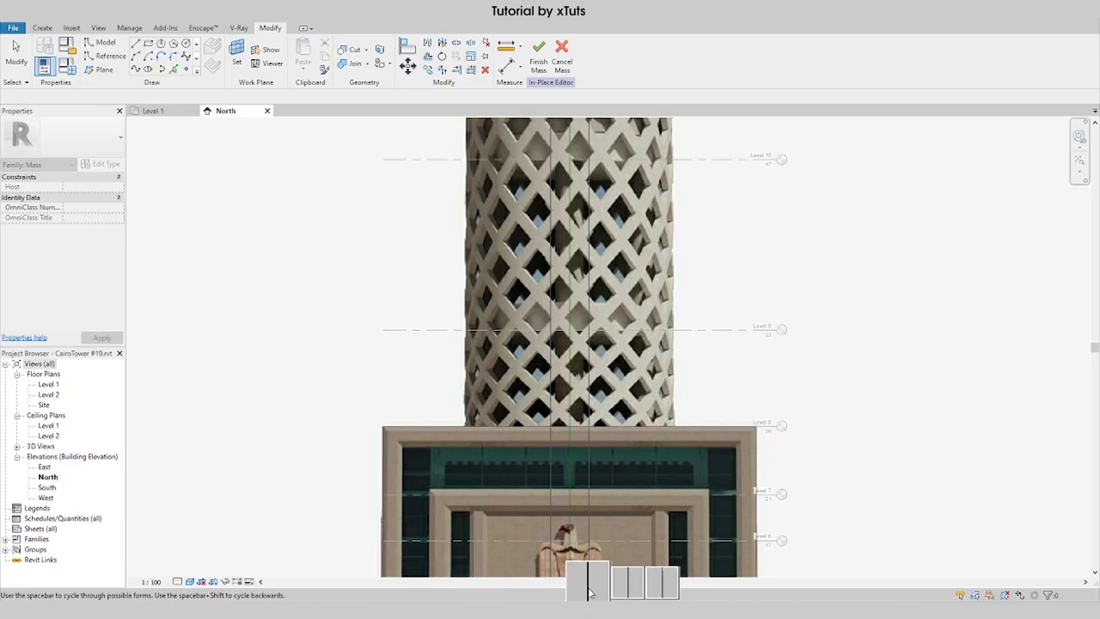
left_click(589, 592)
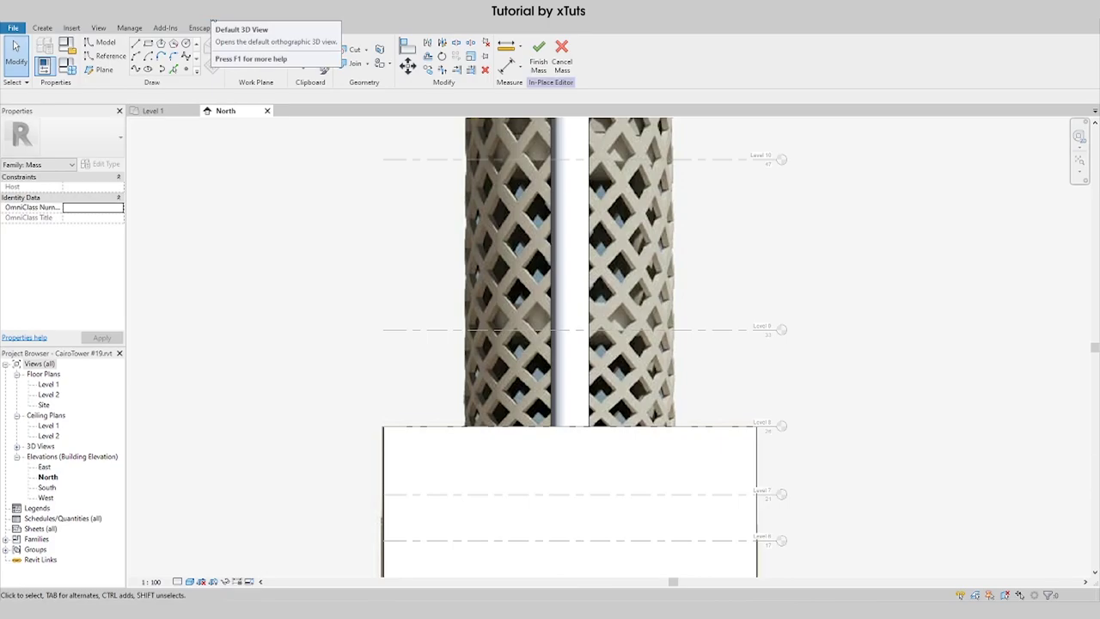
left_click(212, 13)
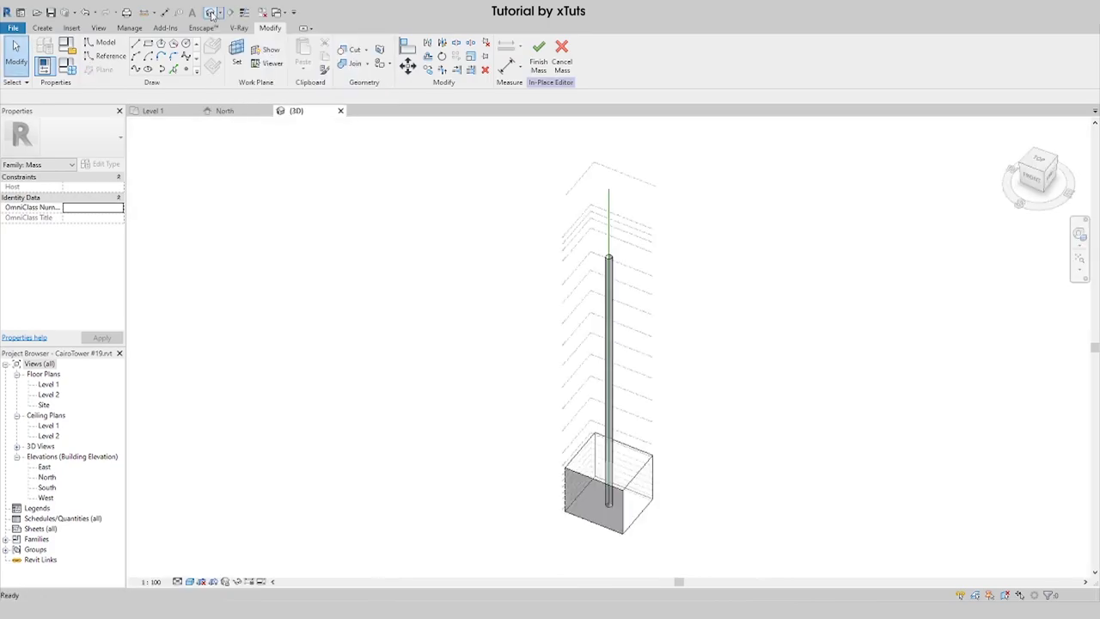
Step: Orbit the 3D view to check the new shaft, then return to the North elevation at the tower top
scroll(616, 341, "up", 3)
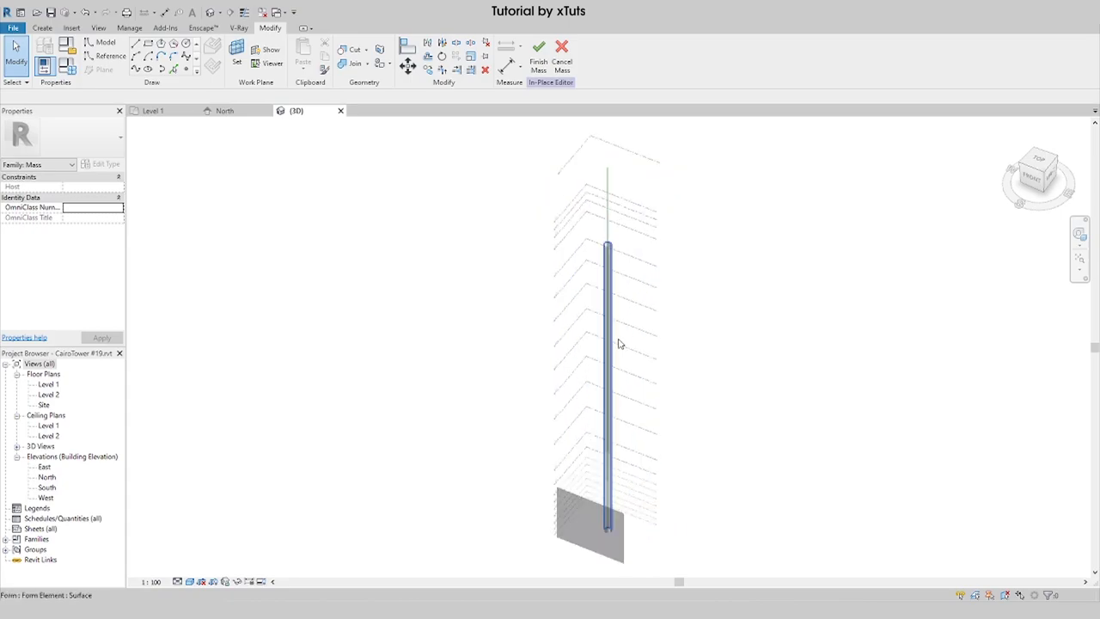
mouse_move(628, 329)
middle_mouse_down("shift")
mouse_move(724, 324)
mouse_move(469, 307)
mouse_move(508, 305)
middle_mouse_up("shift")
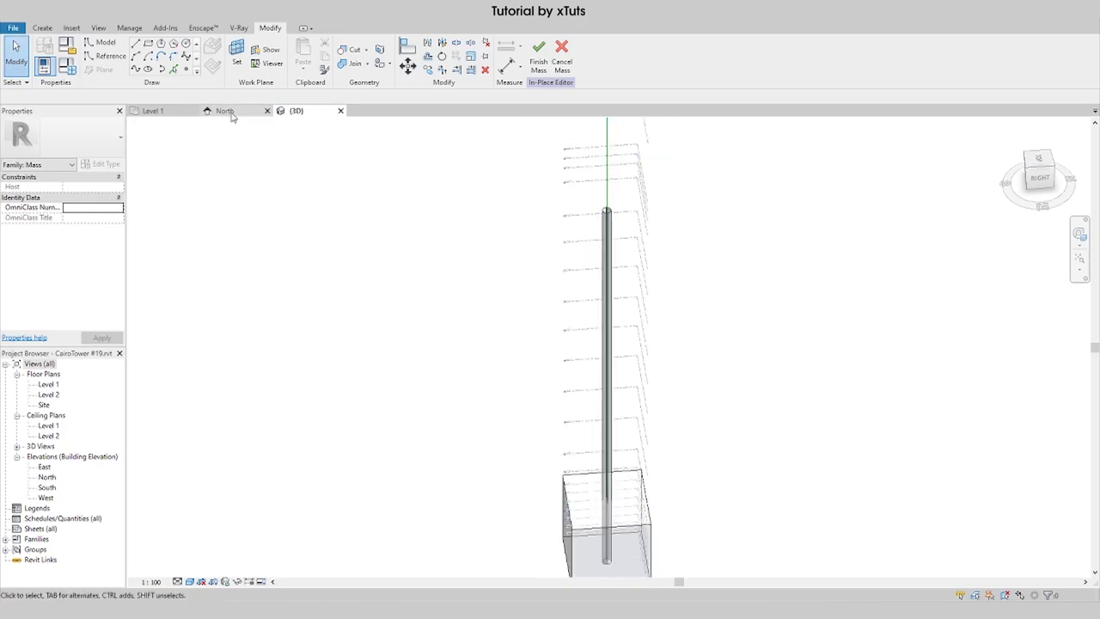
left_click(230, 113)
scroll(541, 343, "down", 3)
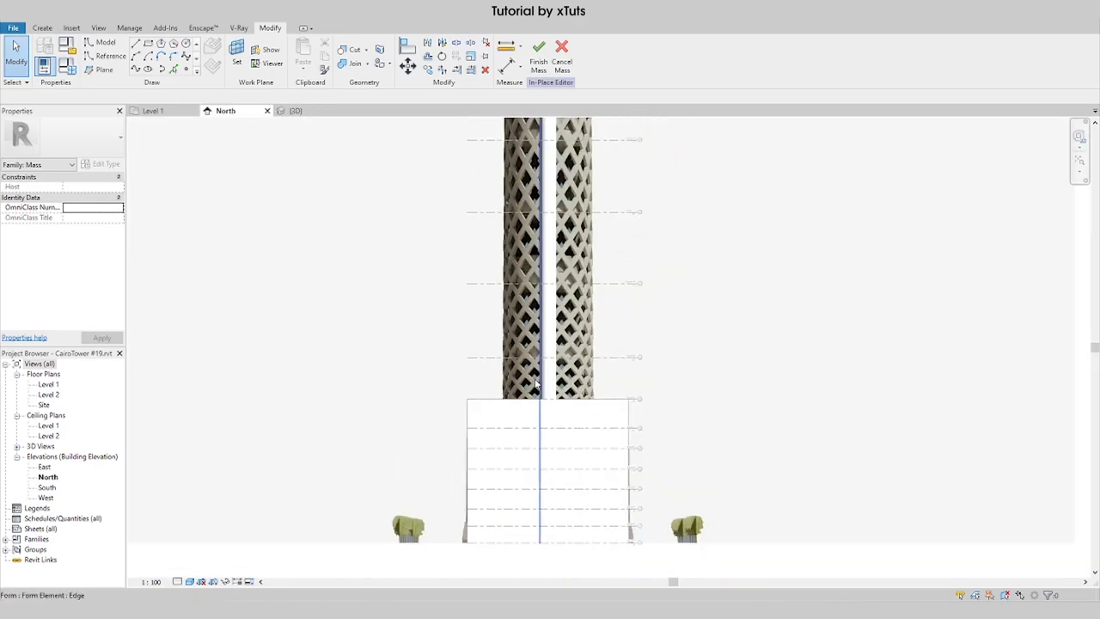
scroll(541, 343, "down", 2)
Step: Start a model line at the antenna top and trace it to the top disc's left edge
scroll(526, 136, "up", 5)
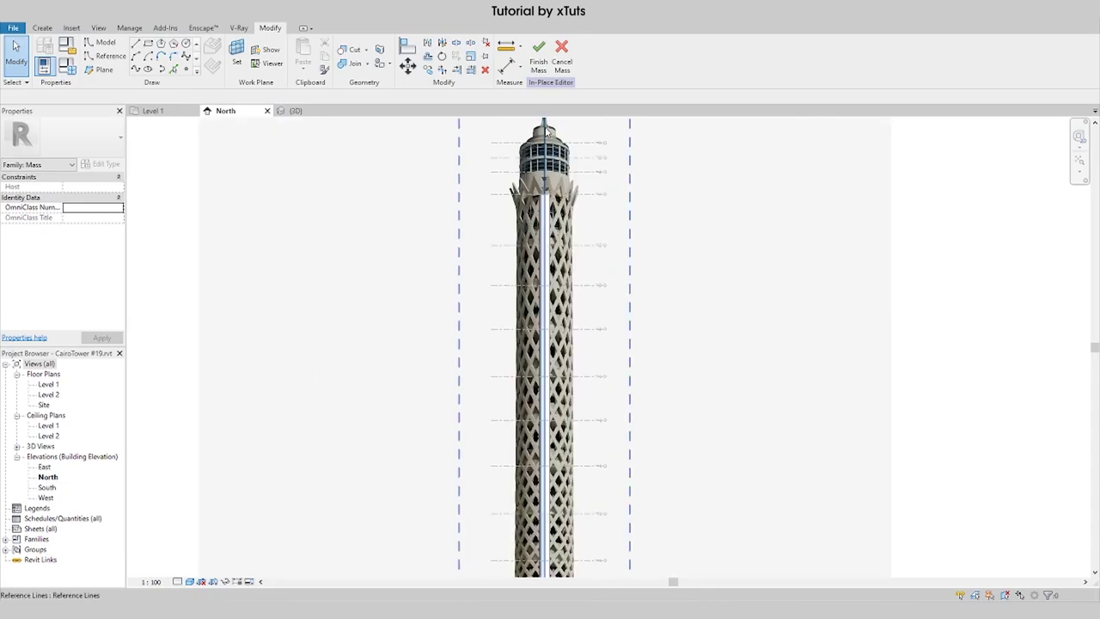
scroll(507, 260, "down", 3)
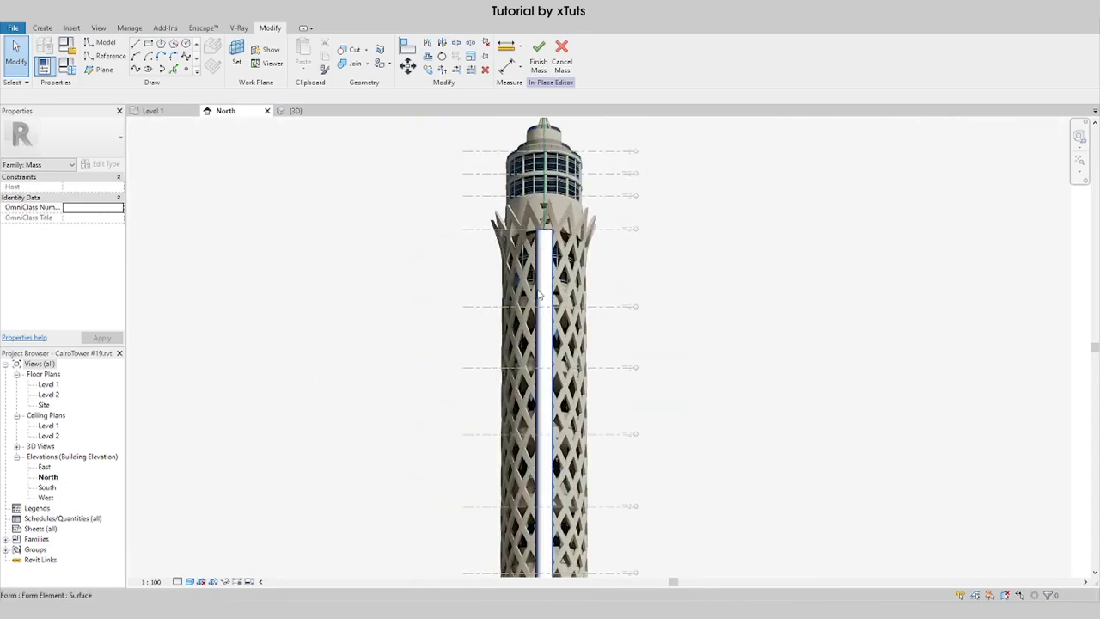
scroll(511, 220, "up", 2)
scroll(509, 249, "up", 2)
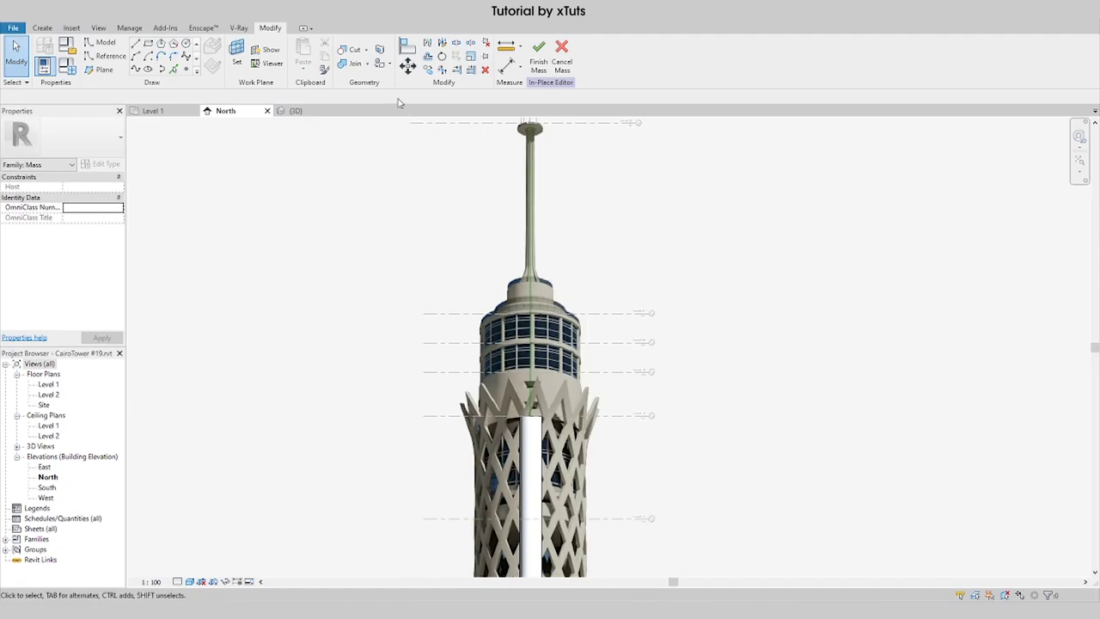
left_click(135, 45)
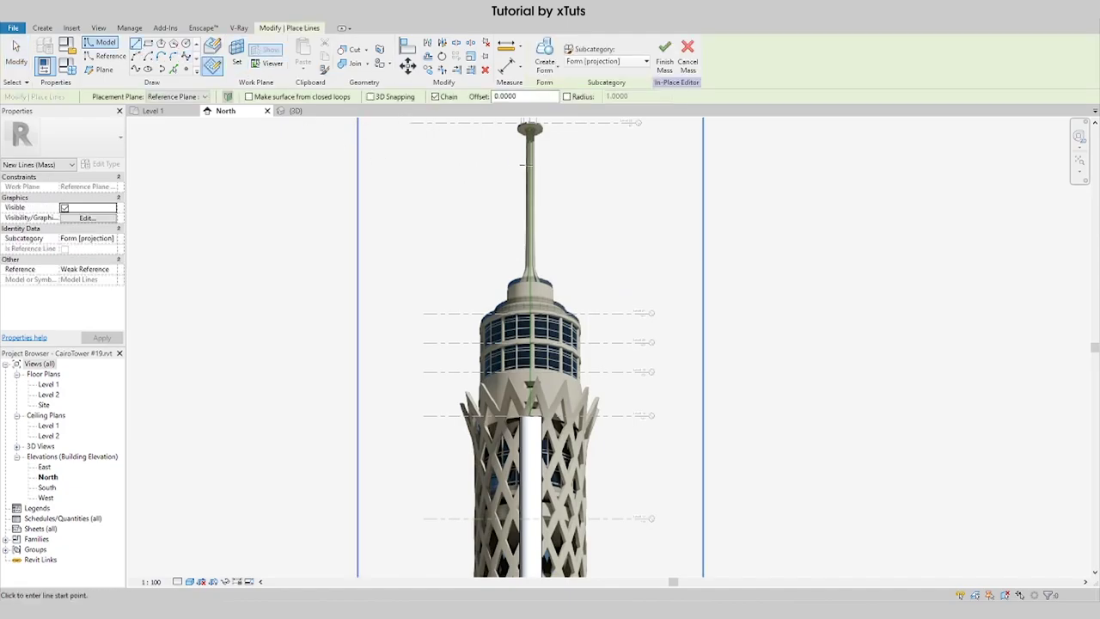
scroll(530, 129, "up", 2)
scroll(530, 129, "up", 3)
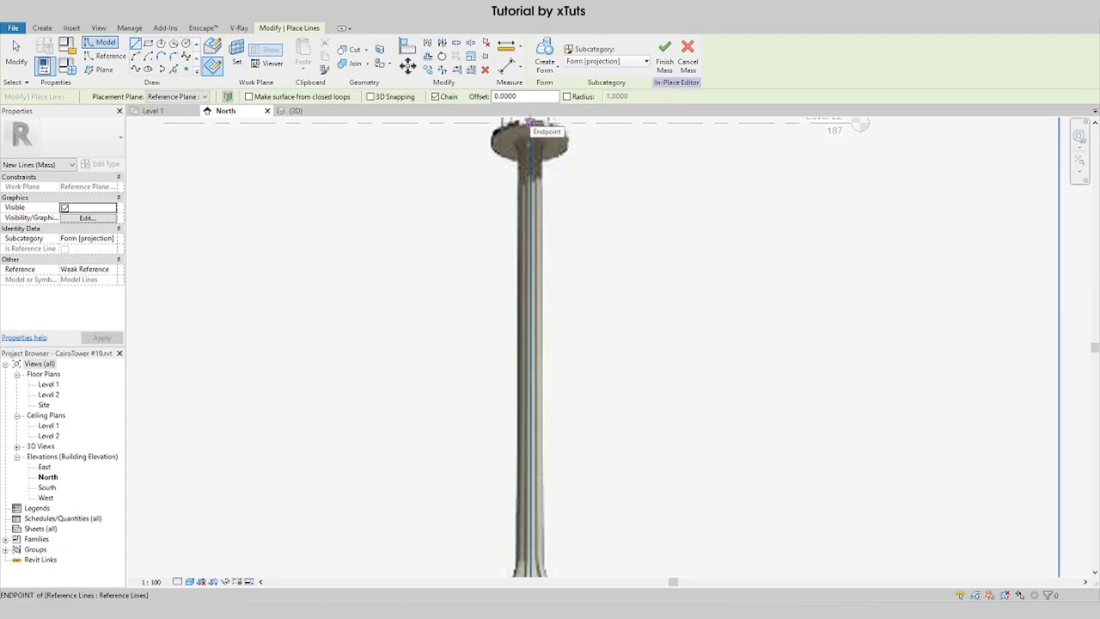
left_click(530, 126)
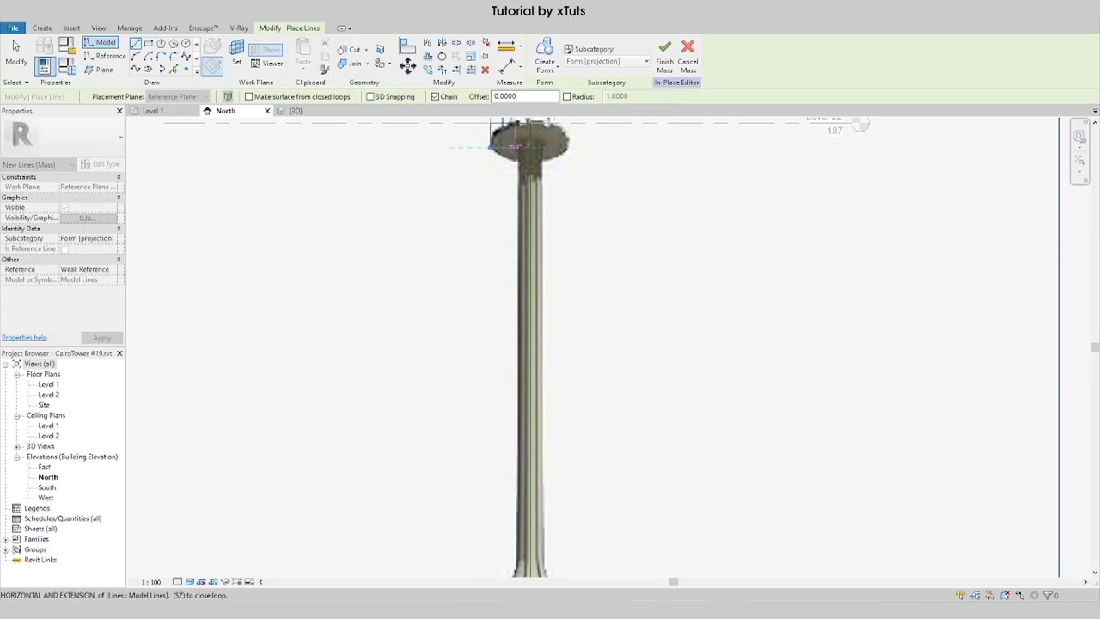
left_click(514, 148)
Step: Continue the profile down through the spire base, head shoulder and outer edge to Level 21
scroll(512, 180, "down", 3)
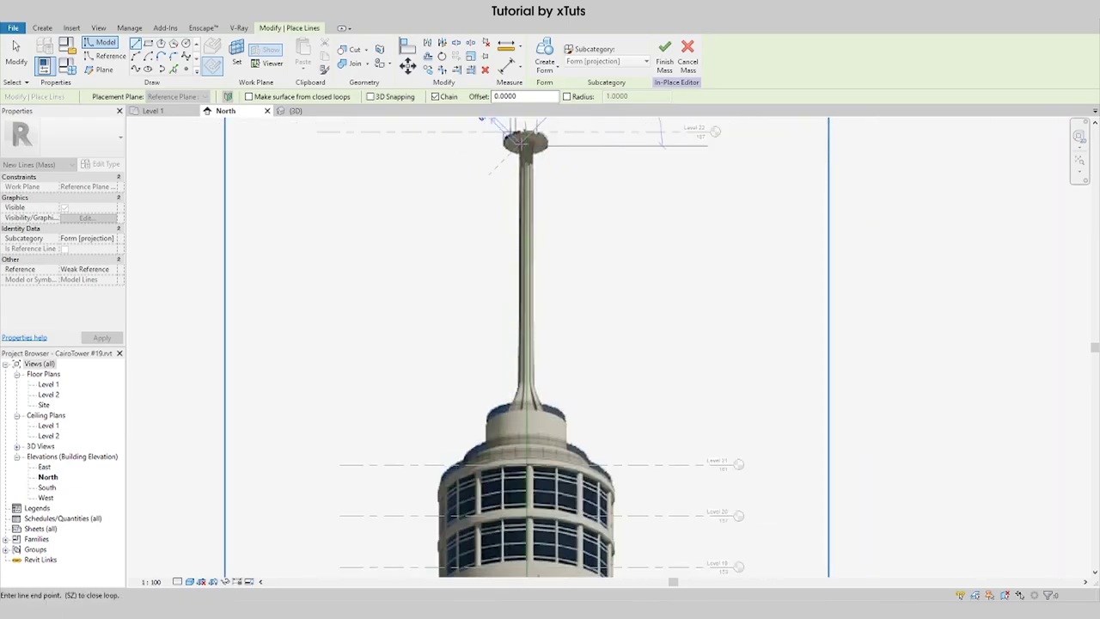
scroll(512, 380, "up", 3)
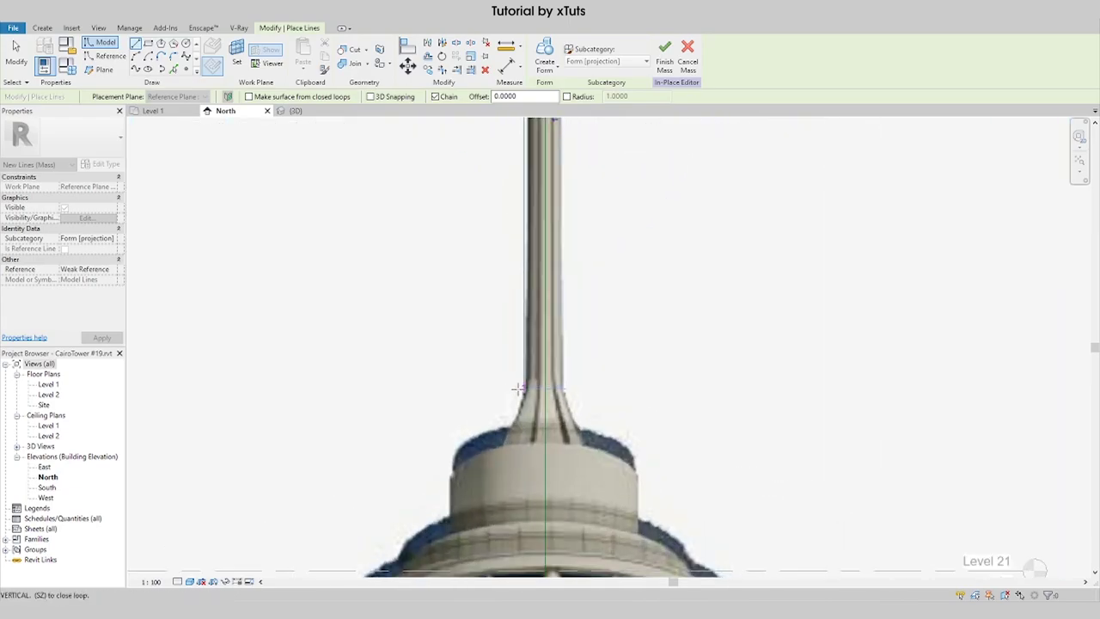
left_click(523, 387)
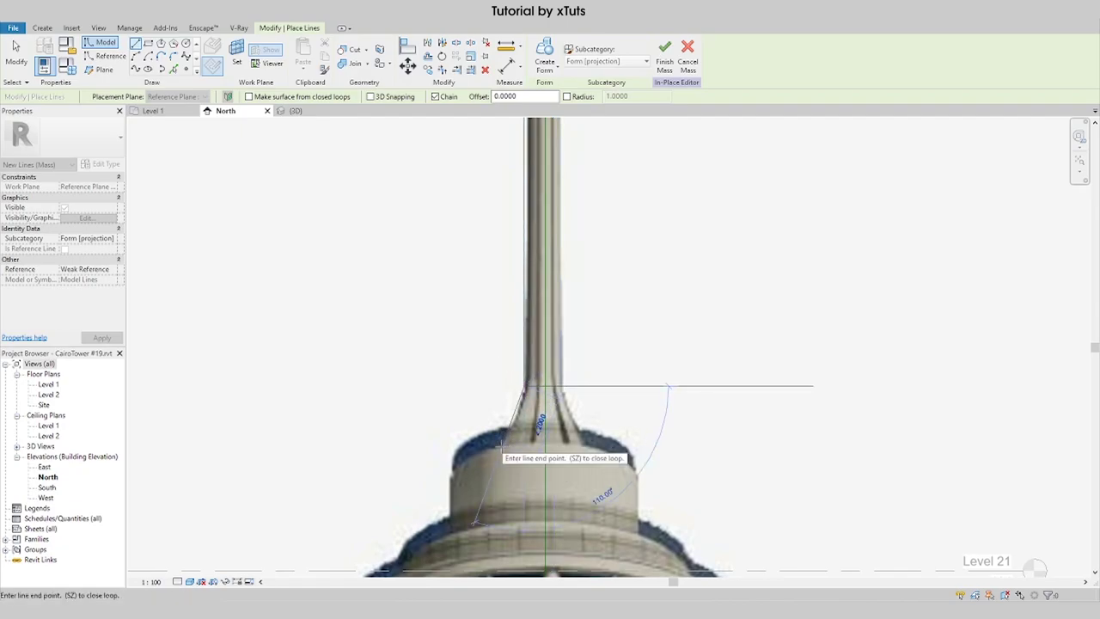
left_click(530, 446)
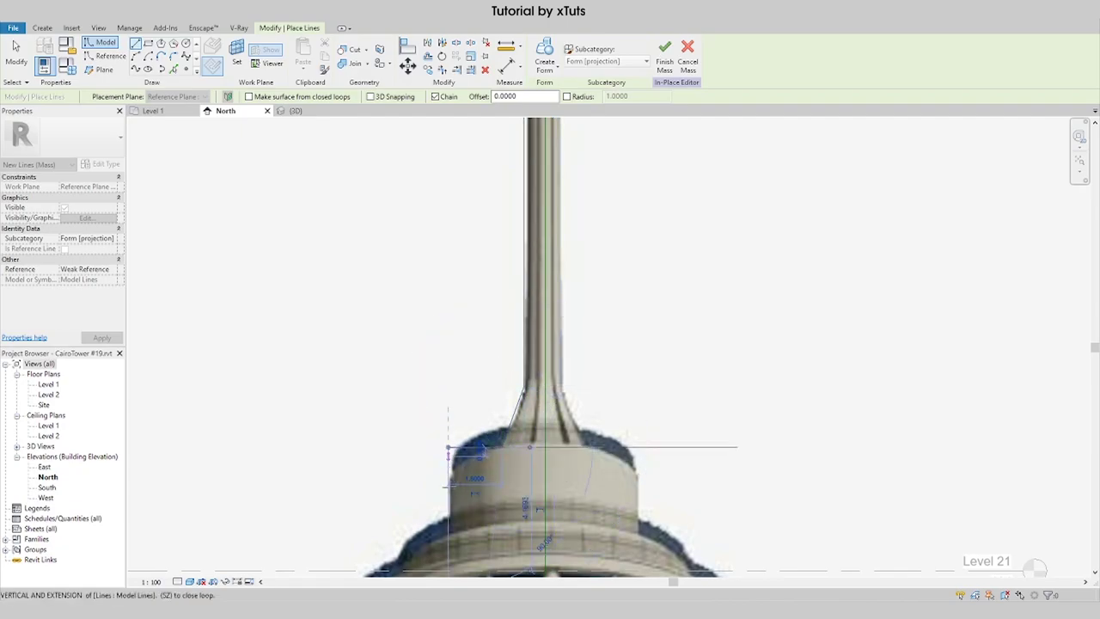
scroll(543, 300, "down", 2)
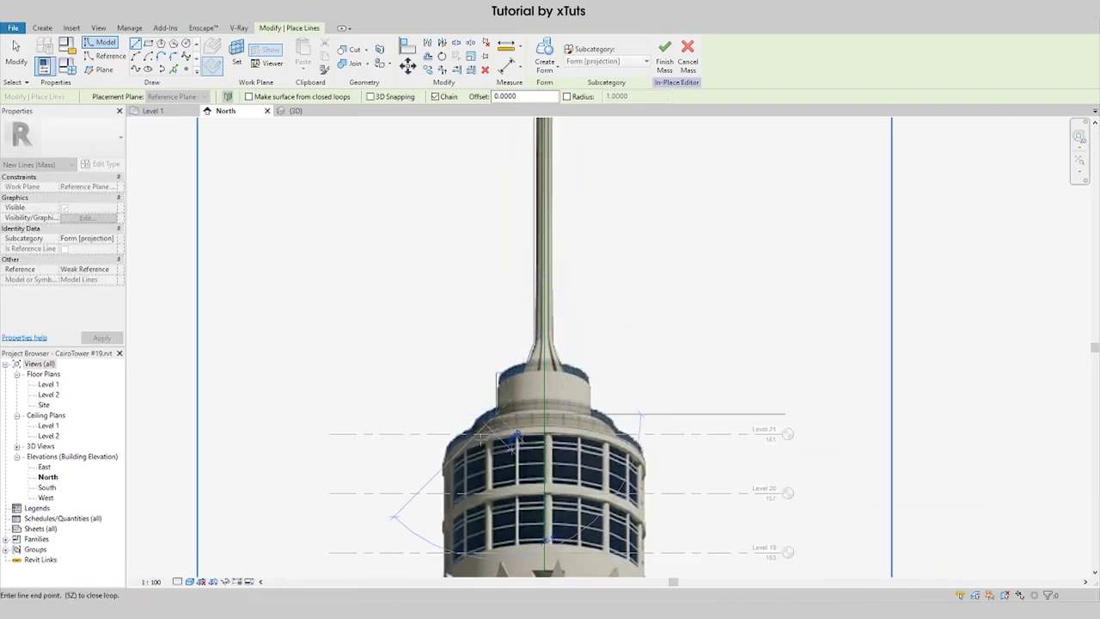
scroll(478, 437, "up", 3)
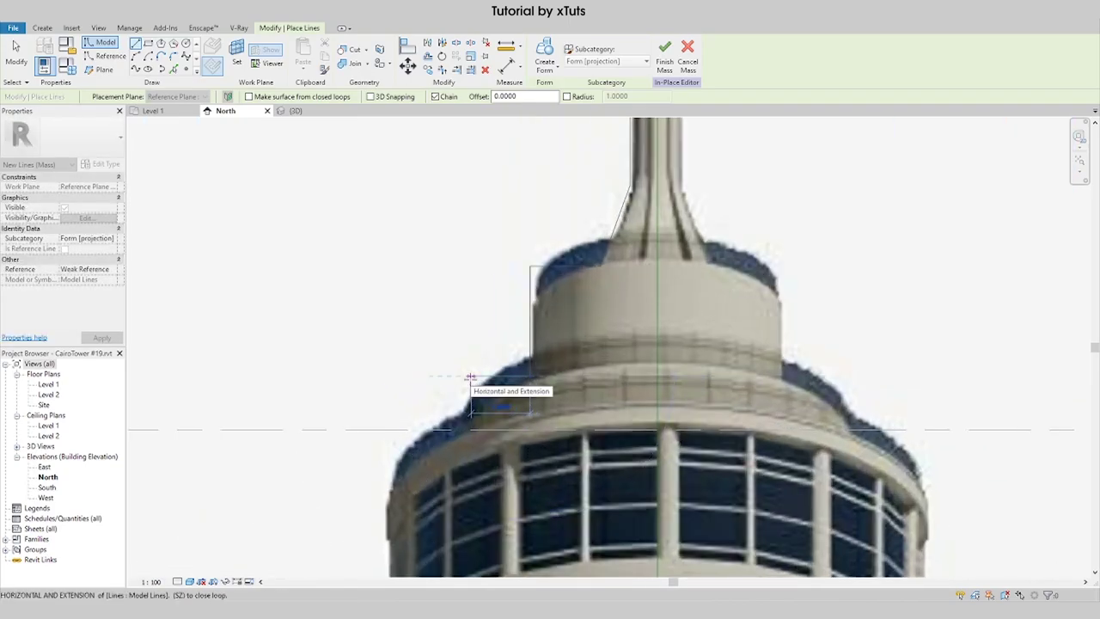
left_click(470, 376)
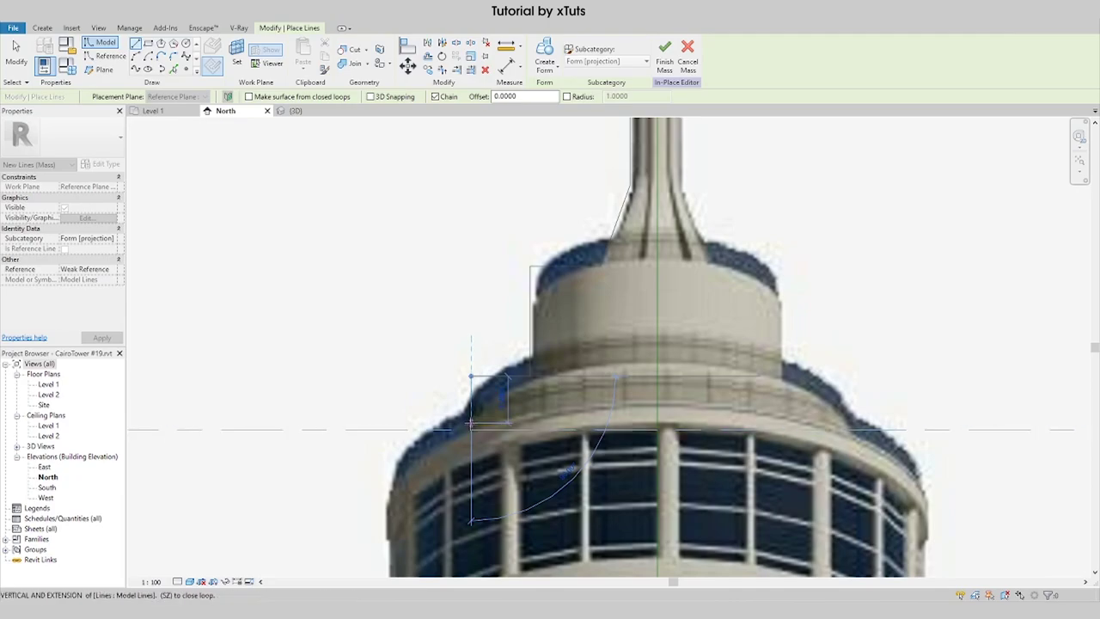
left_click(470, 430)
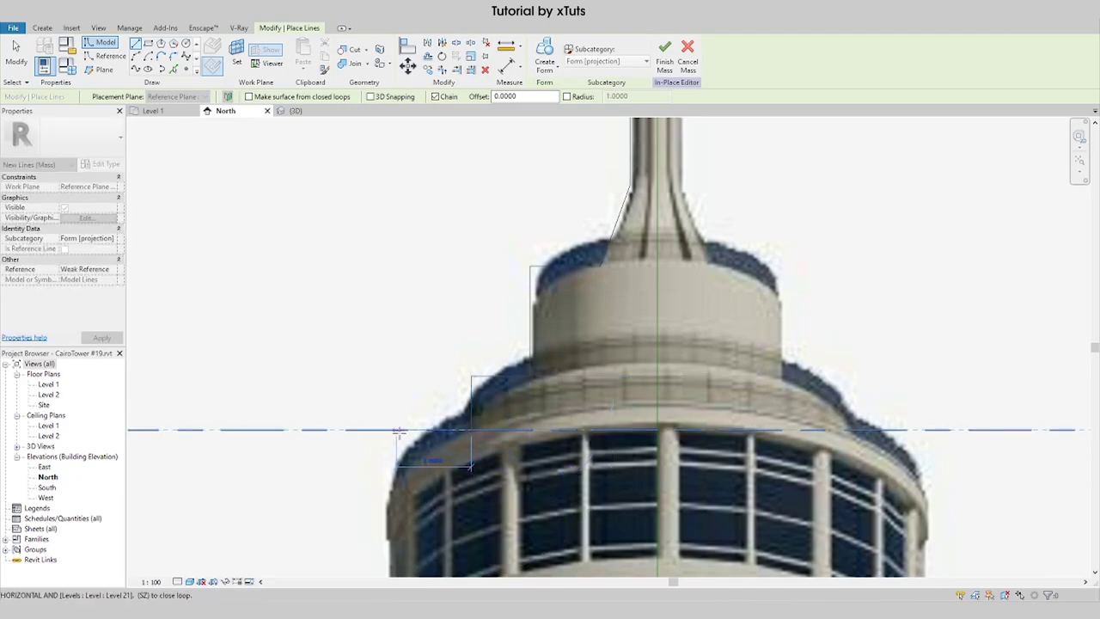
scroll(439, 258, "down", 3)
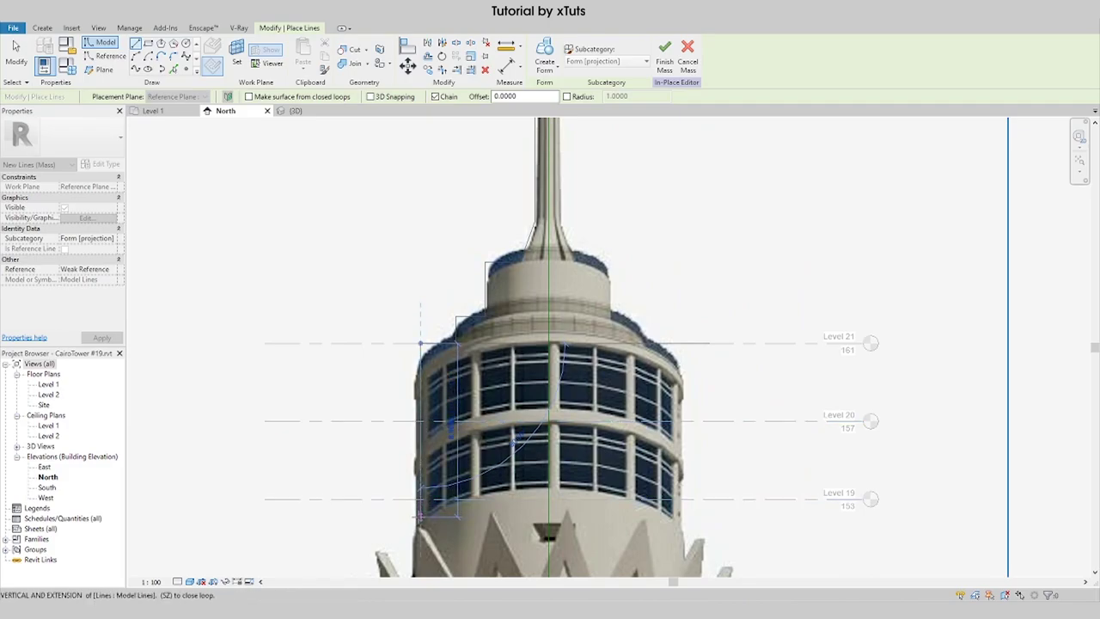
scroll(447, 344, "down", 2)
scroll(424, 530, "up", 1)
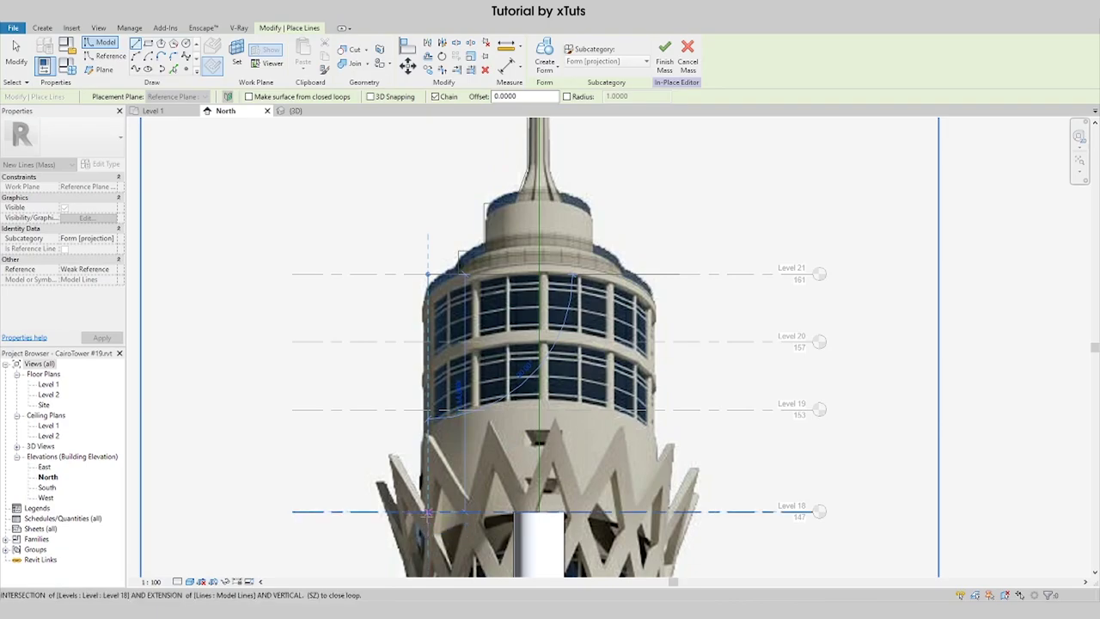
scroll(459, 354, "down", 2)
Step: Extend the profile down the crown to Level 17, then across to the central axis
scroll(459, 354, "down", 1)
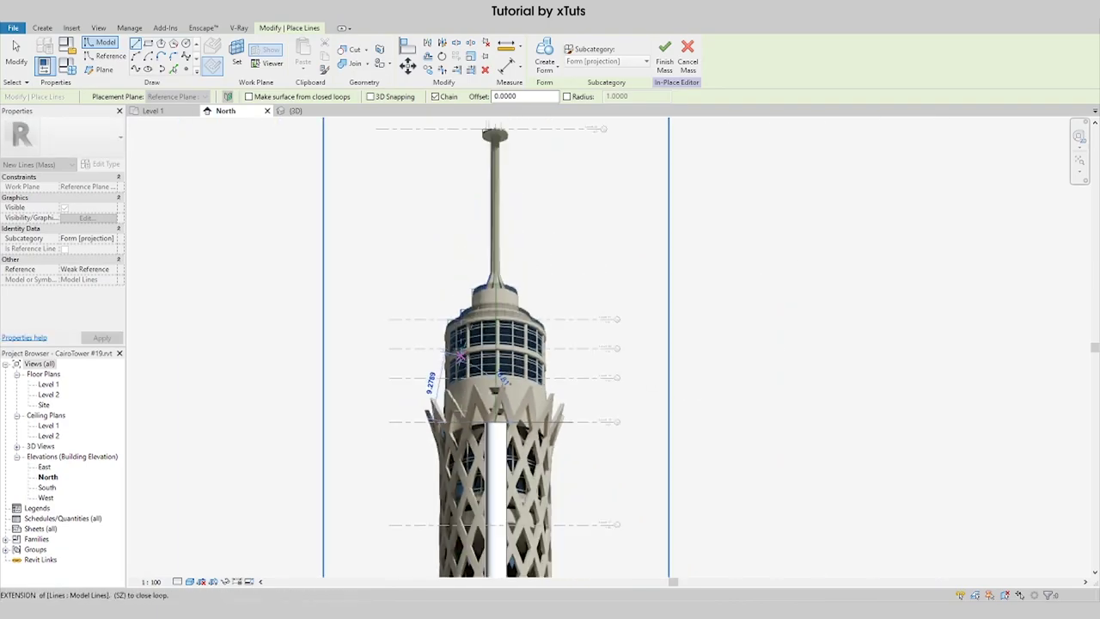
scroll(486, 369, "up", 2)
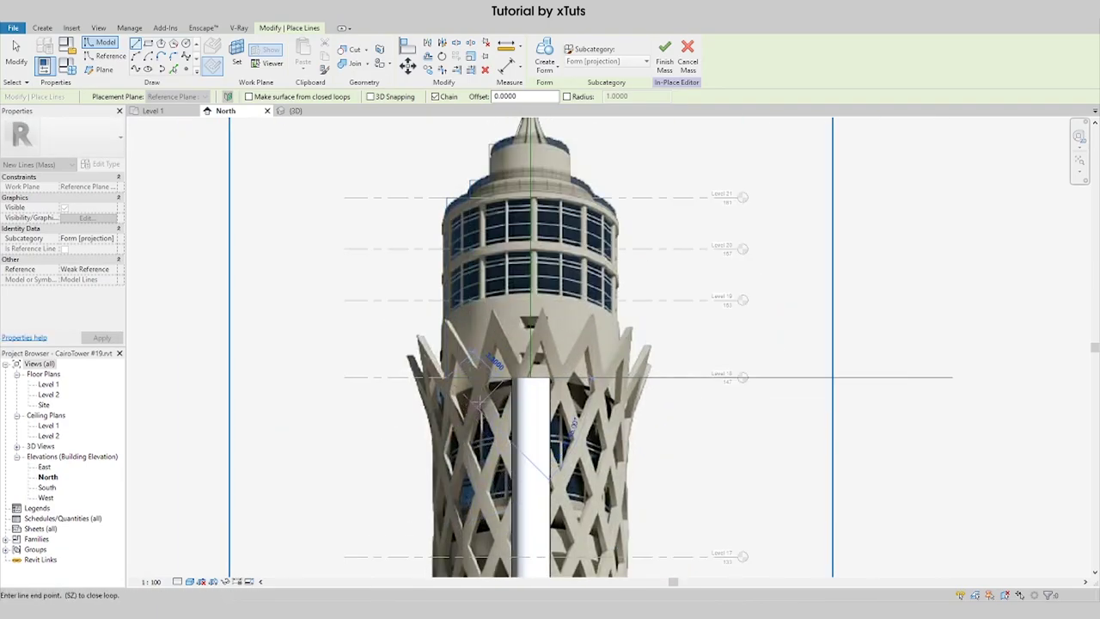
scroll(465, 377, "up", 2)
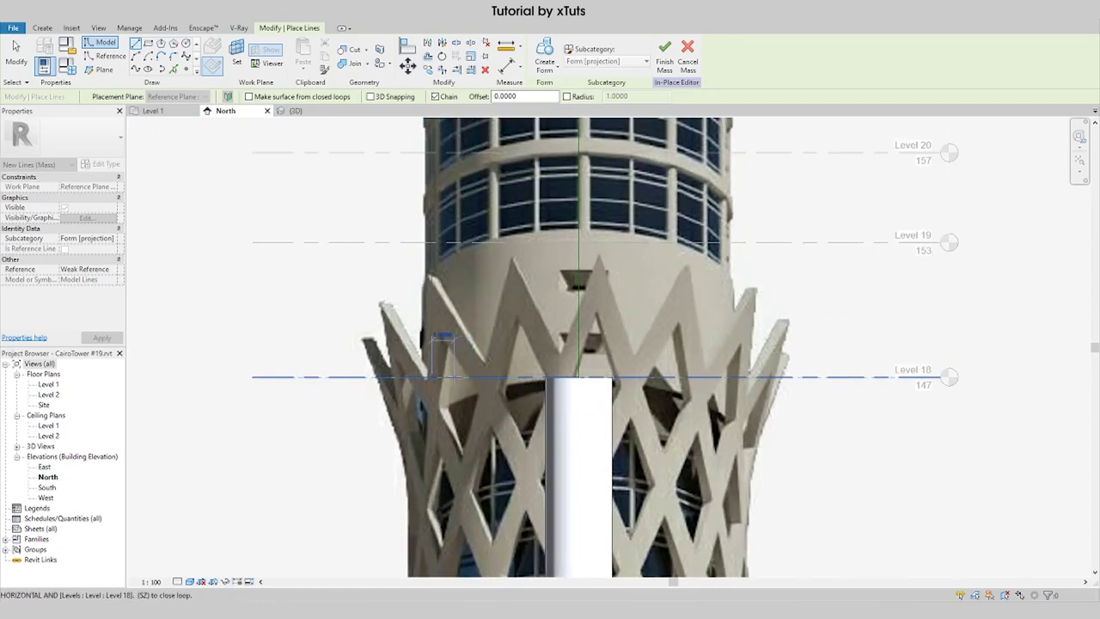
left_click(453, 376)
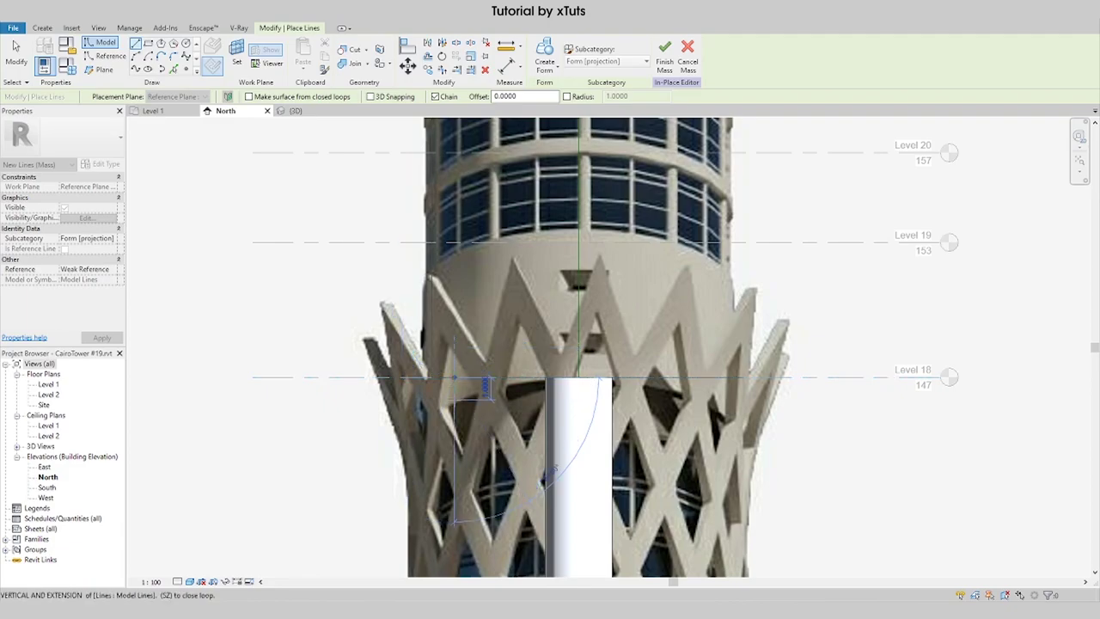
scroll(464, 300, "down", 1)
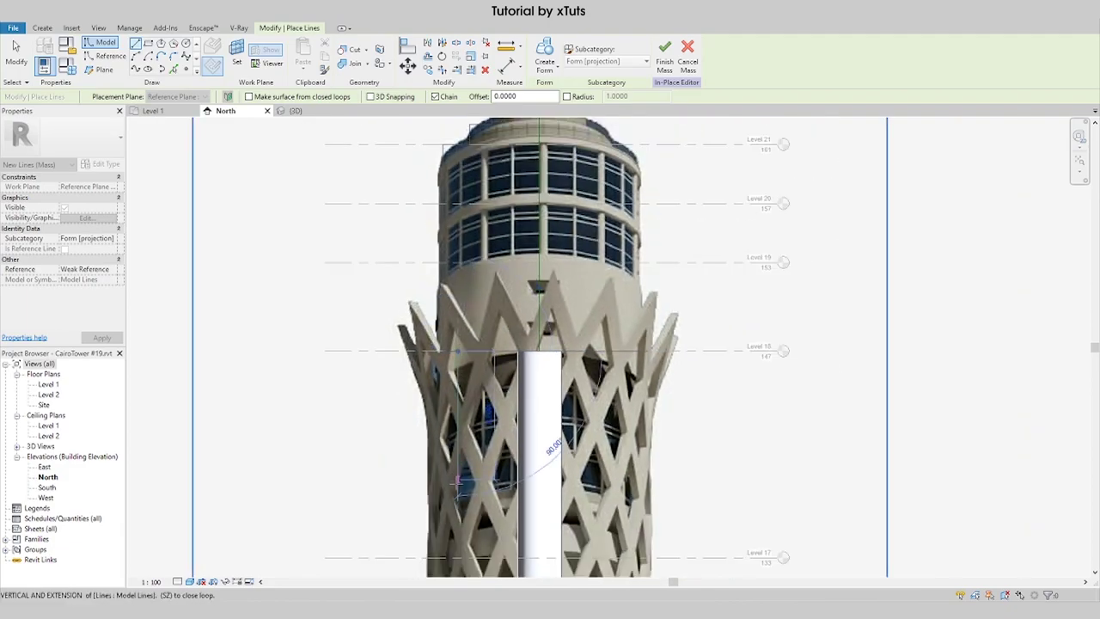
middle_click_drag(457, 482, 463, 447)
left_click(464, 318)
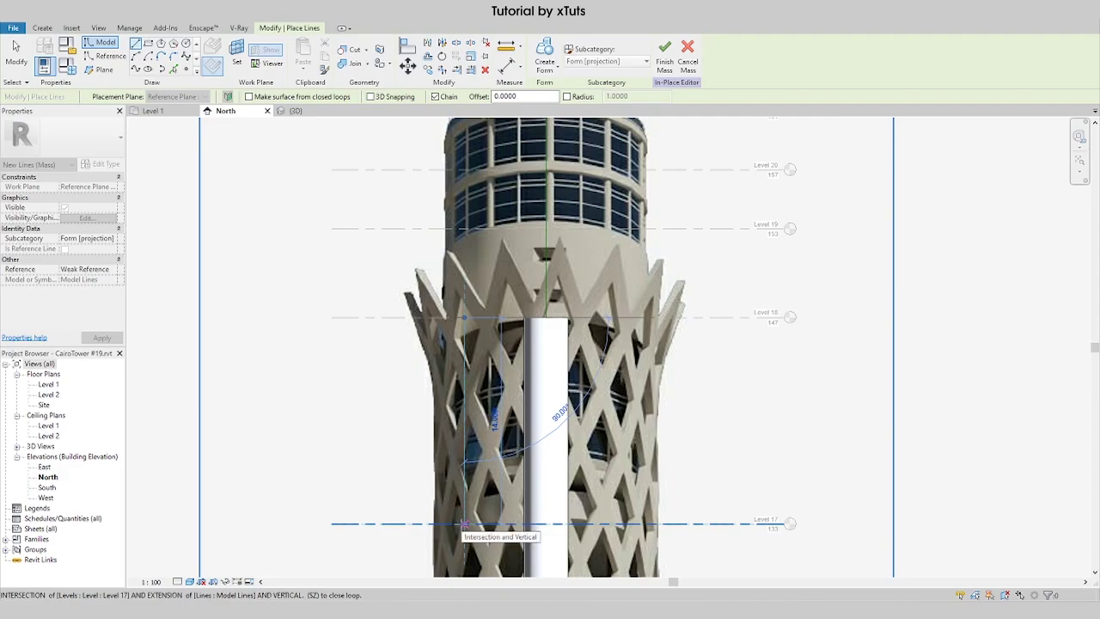
left_click(464, 523)
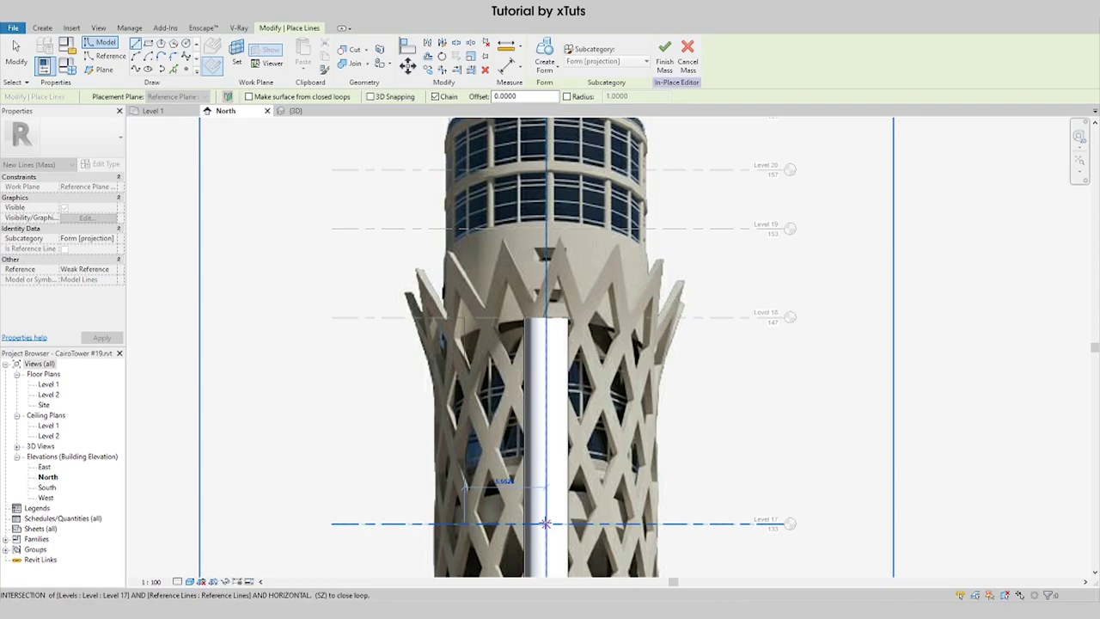
left_click(545, 523)
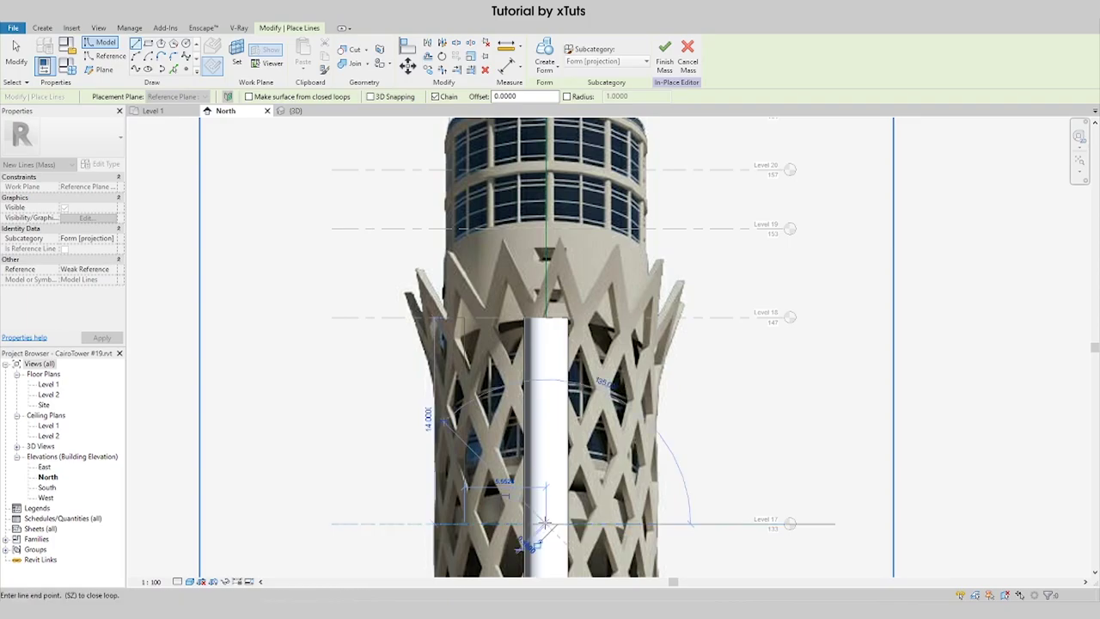
key("Escape")
key("Escape")
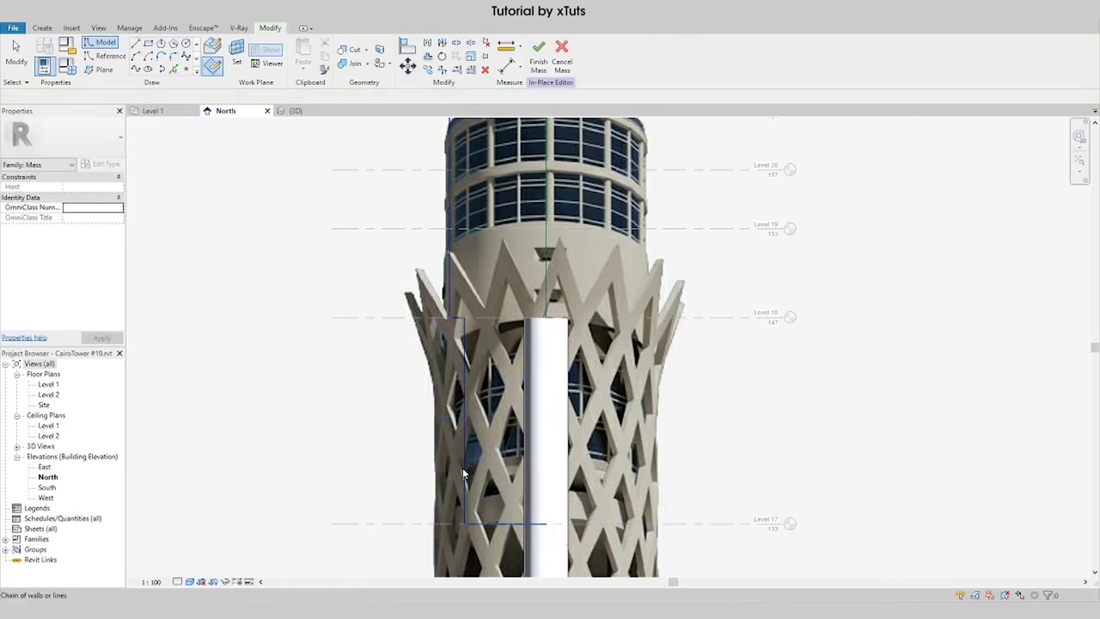
scroll(463, 462, "down", 2)
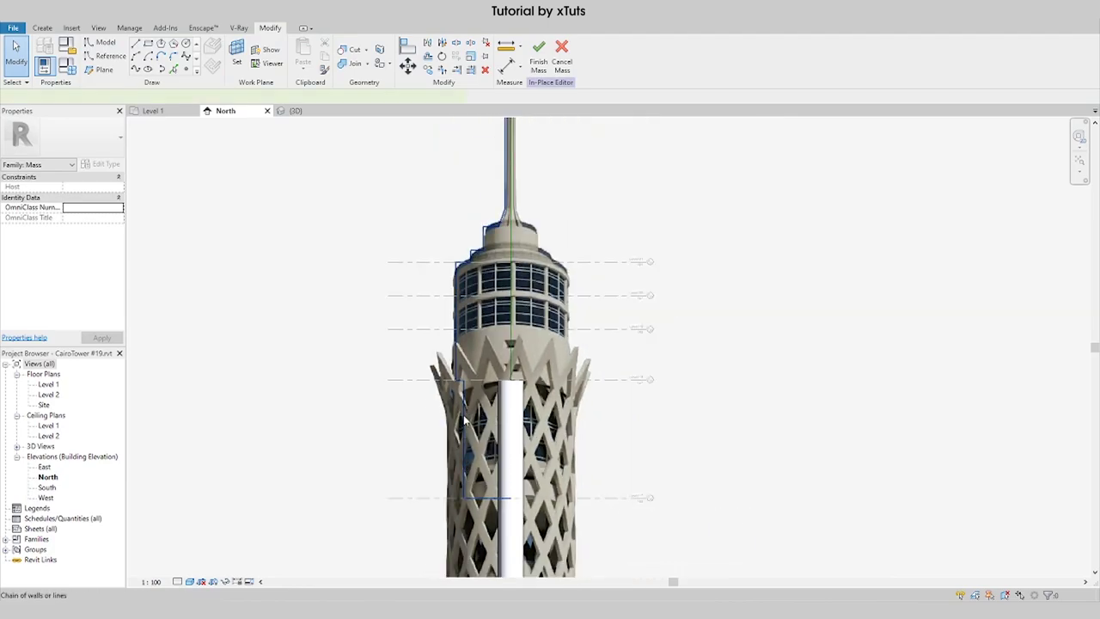
left_click(464, 420)
scroll(462, 411, "down", 1)
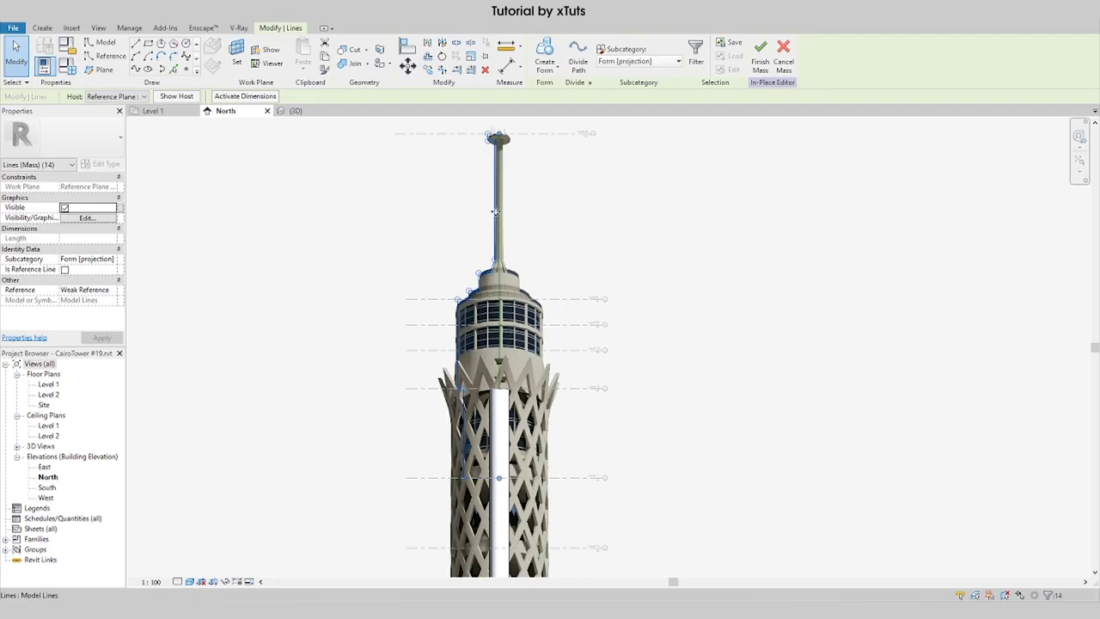
scroll(496, 210, "up", 3)
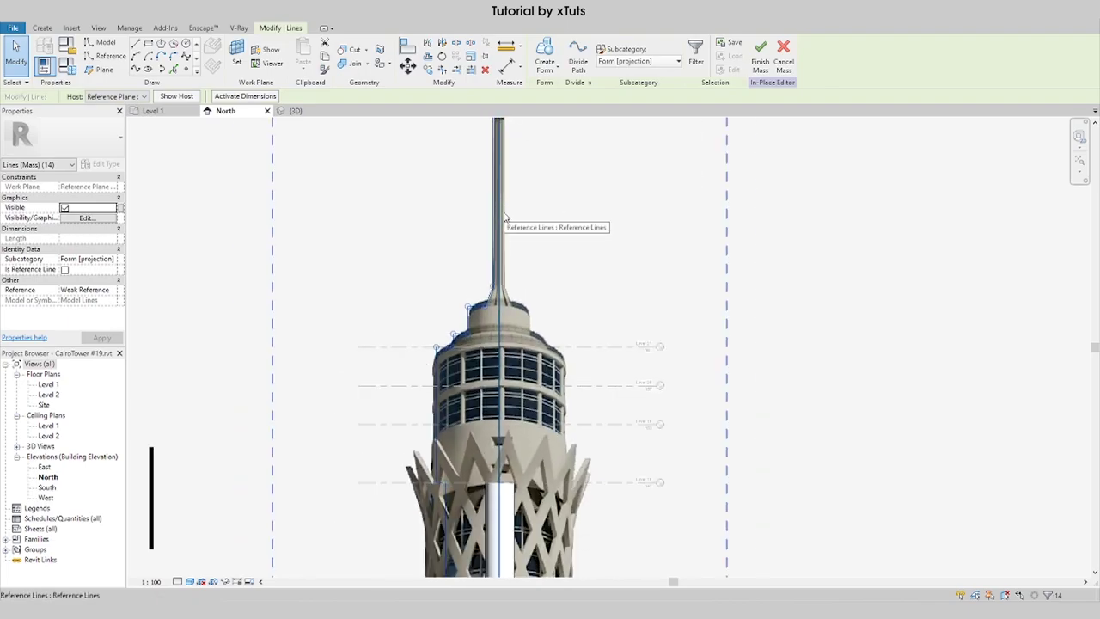
key("t")
key("r")
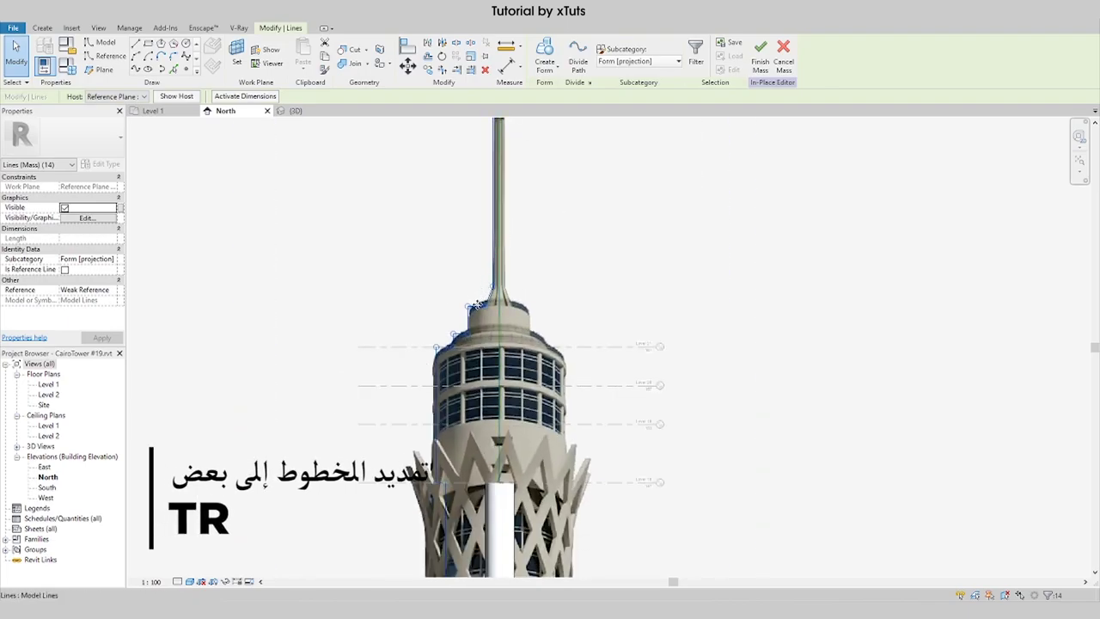
left_click(501, 311, "ctrl")
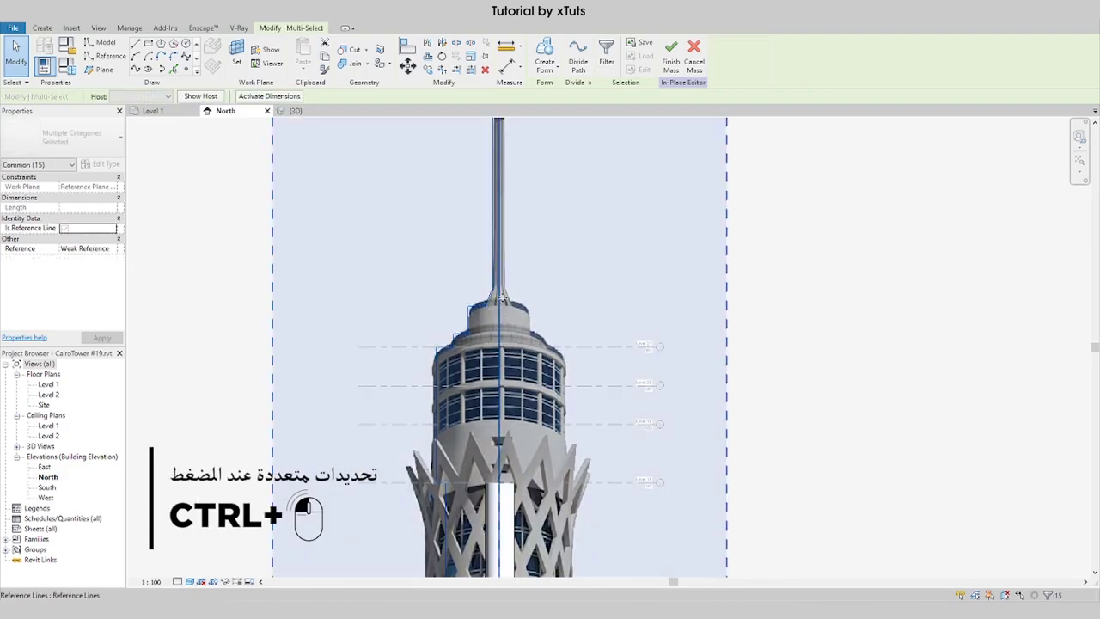
left_click(546, 53)
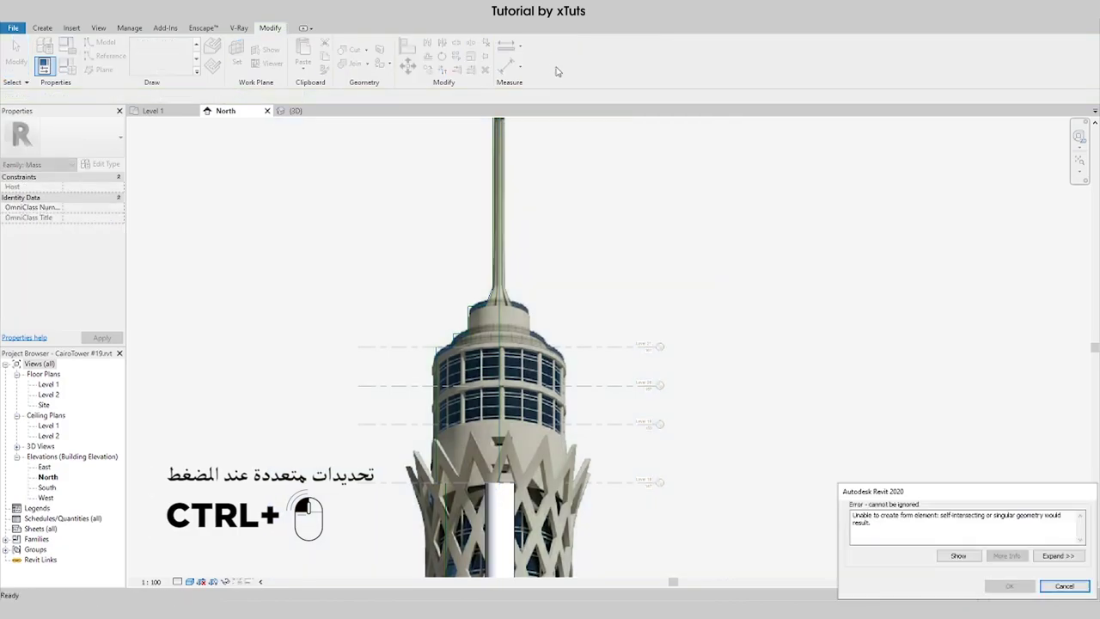
left_click(1064, 586)
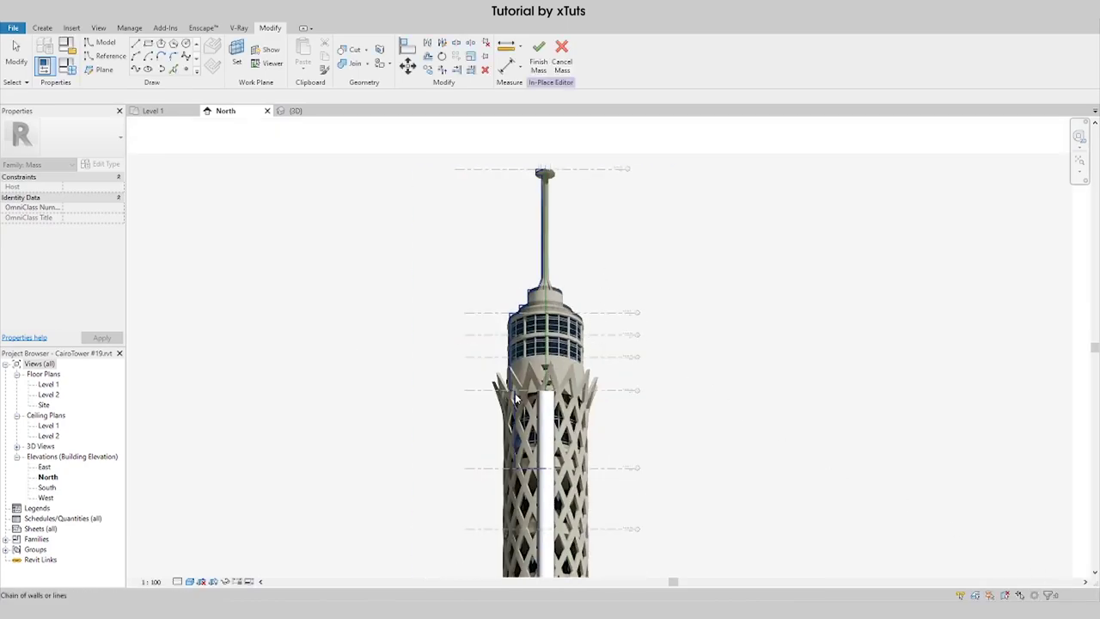
scroll(507, 379, "up", 3)
Step: Draw the top closing line of the head profile with LI
left_click(507, 378)
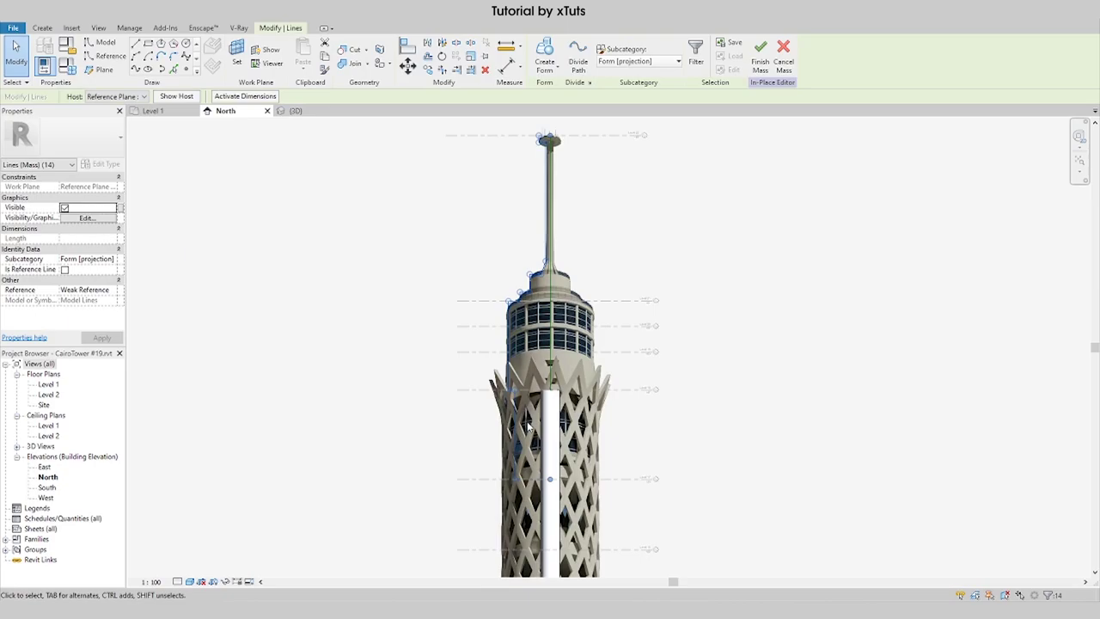
scroll(541, 157, "up", 2)
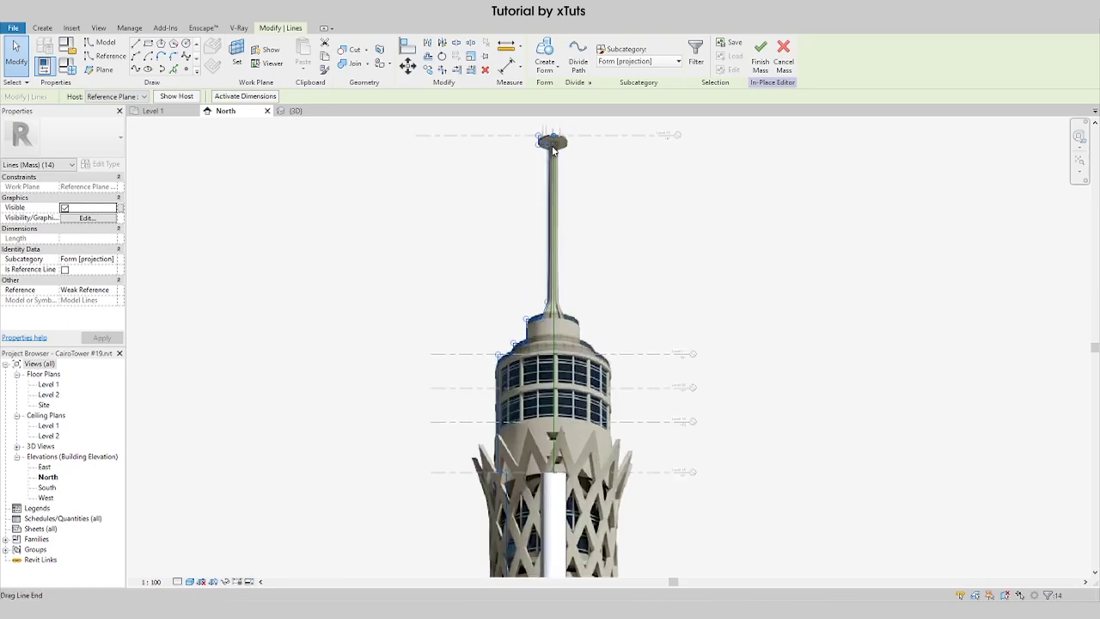
scroll(551, 156, "up", 2)
scroll(552, 156, "down", 3)
scroll(557, 160, "up", 5)
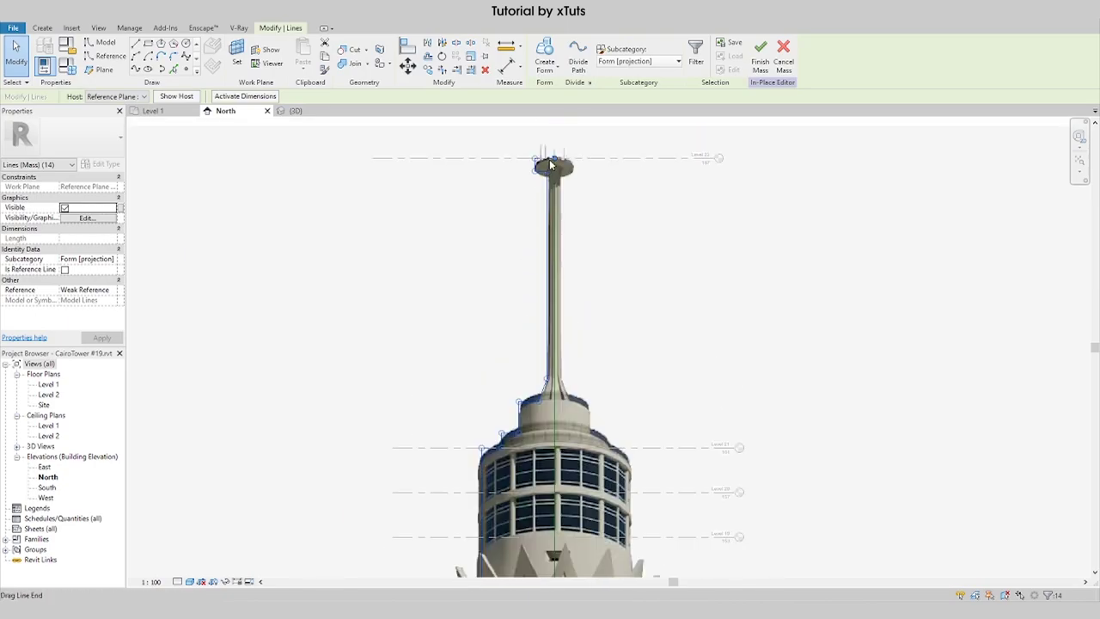
scroll(560, 159, "up", 5)
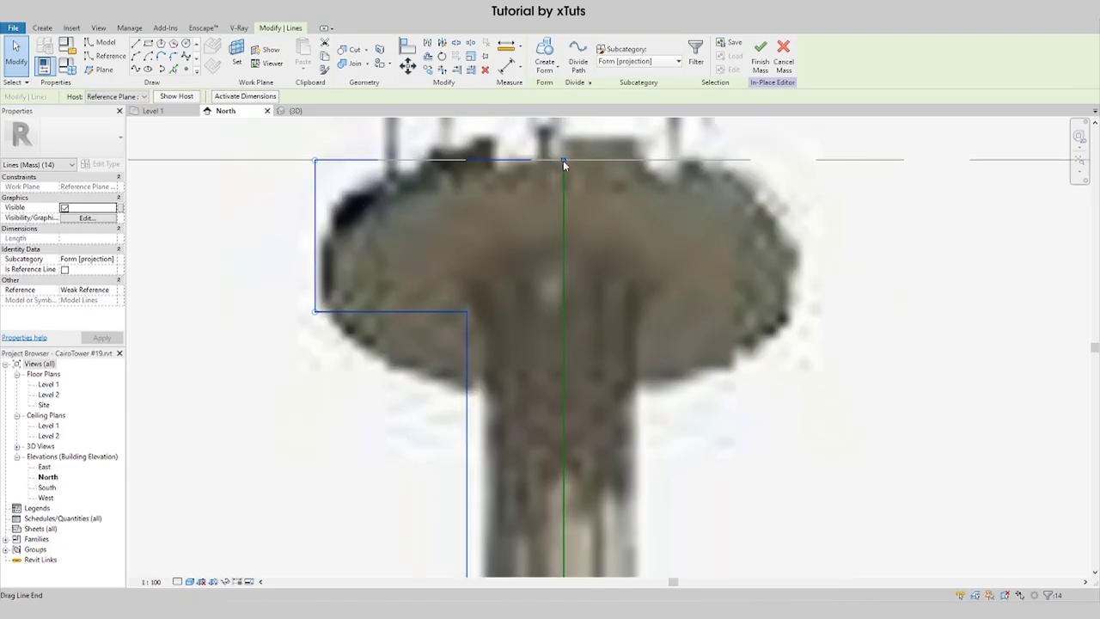
key("l")
key("i")
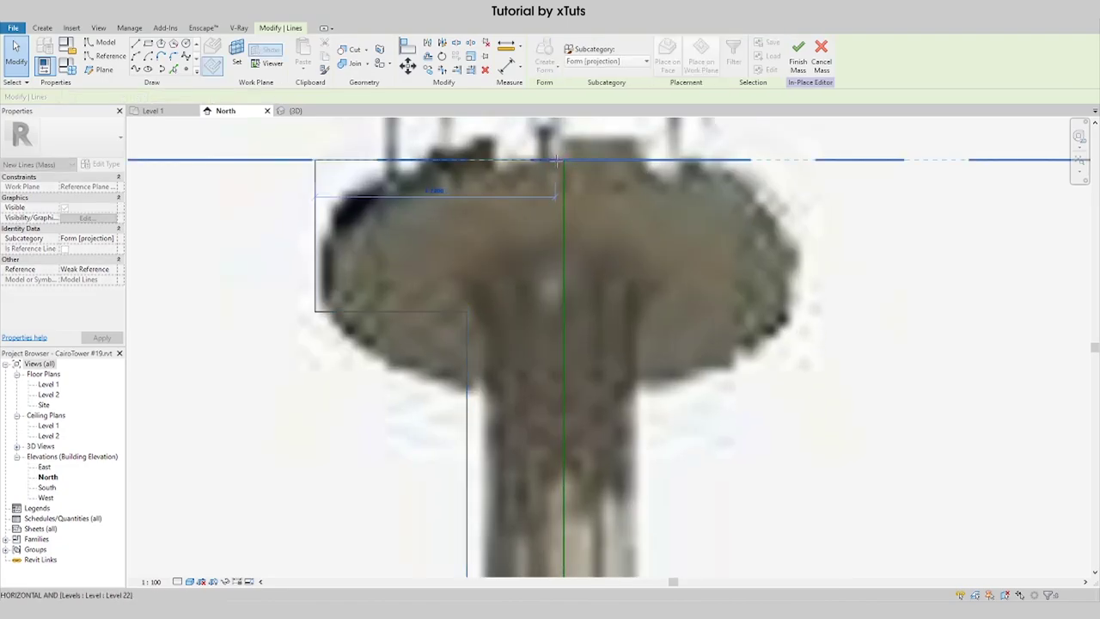
left_click(557, 160)
key("Escape")
key("Escape")
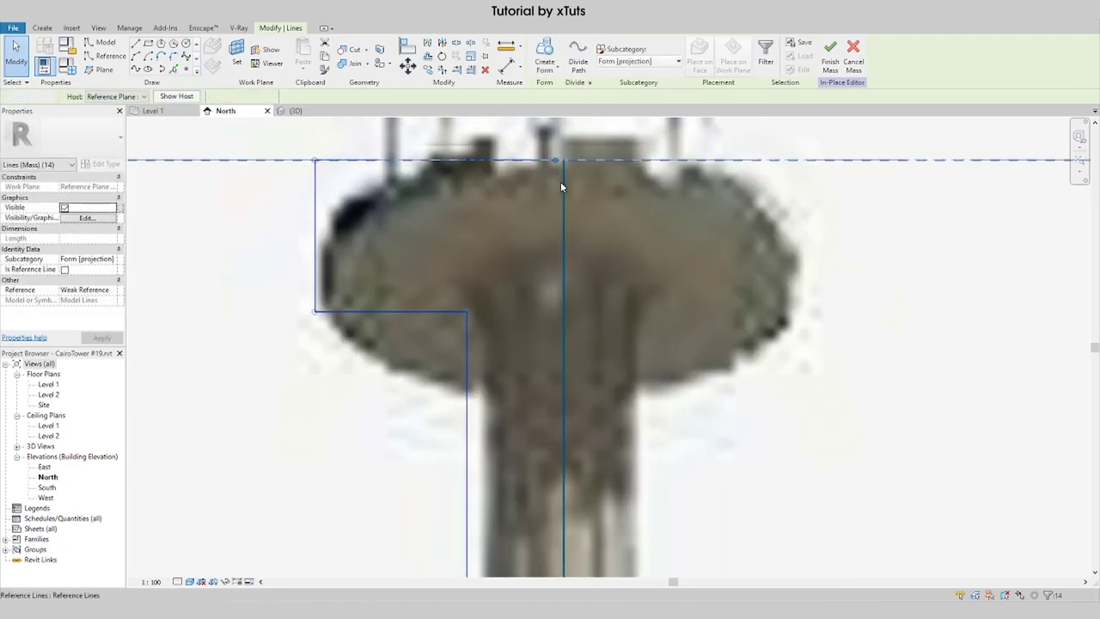
Step: Draw the bottom closing line along Level 17, ending at the central axis
scroll(563, 193, "down", 6)
scroll(557, 142, "up", 4)
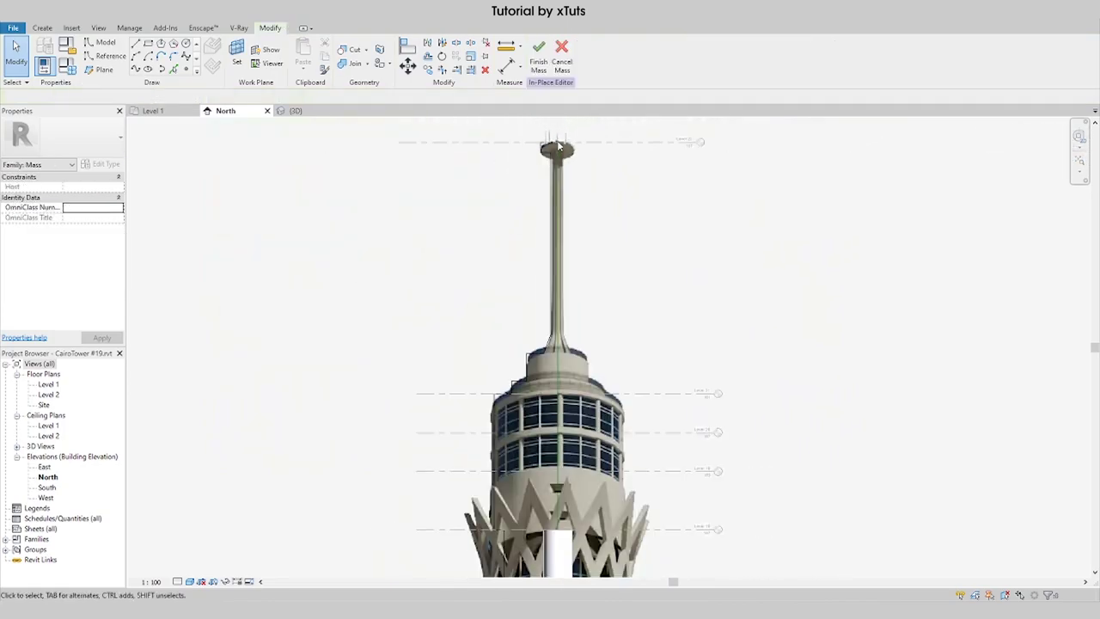
scroll(562, 365, "up", 3)
scroll(539, 275, "down", 1)
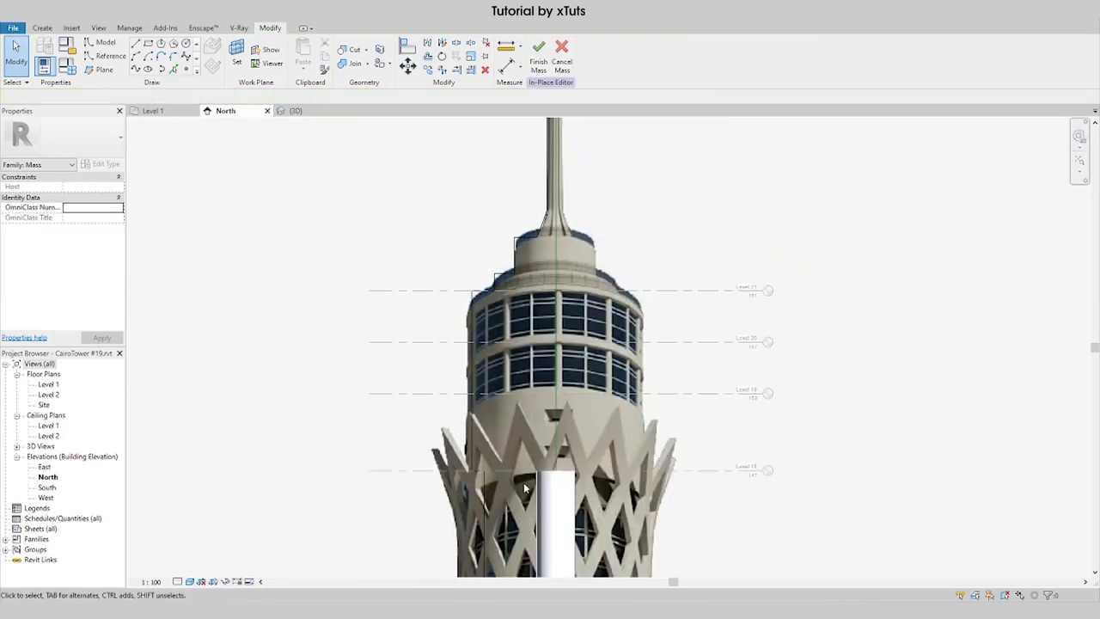
scroll(525, 369, "up", 2)
scroll(525, 365, "down", 3)
left_click(515, 294)
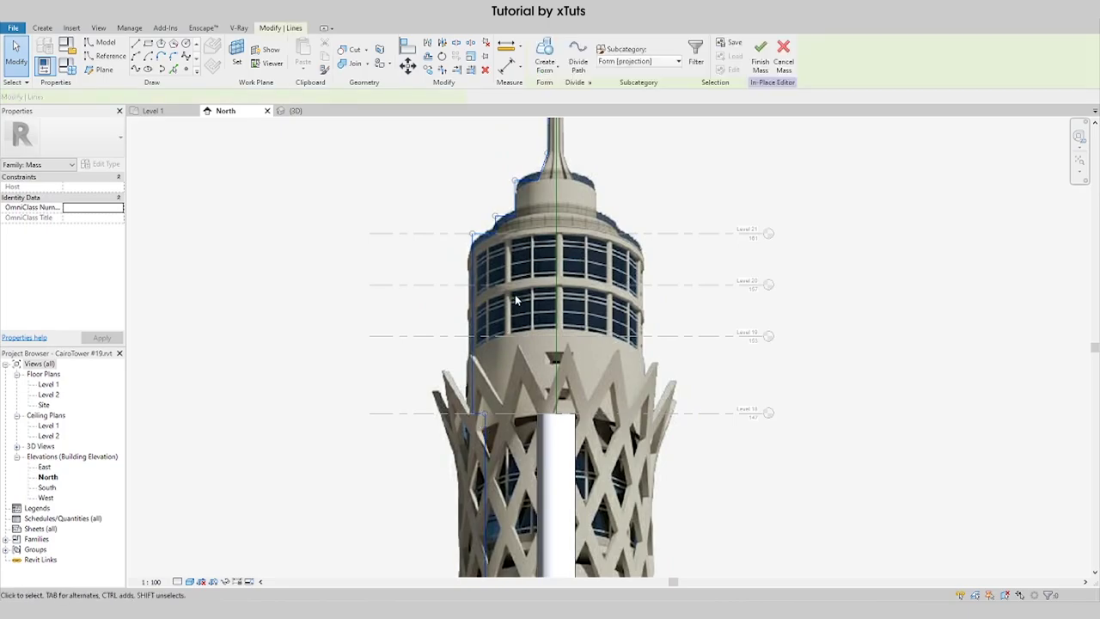
scroll(557, 518, "up", 8)
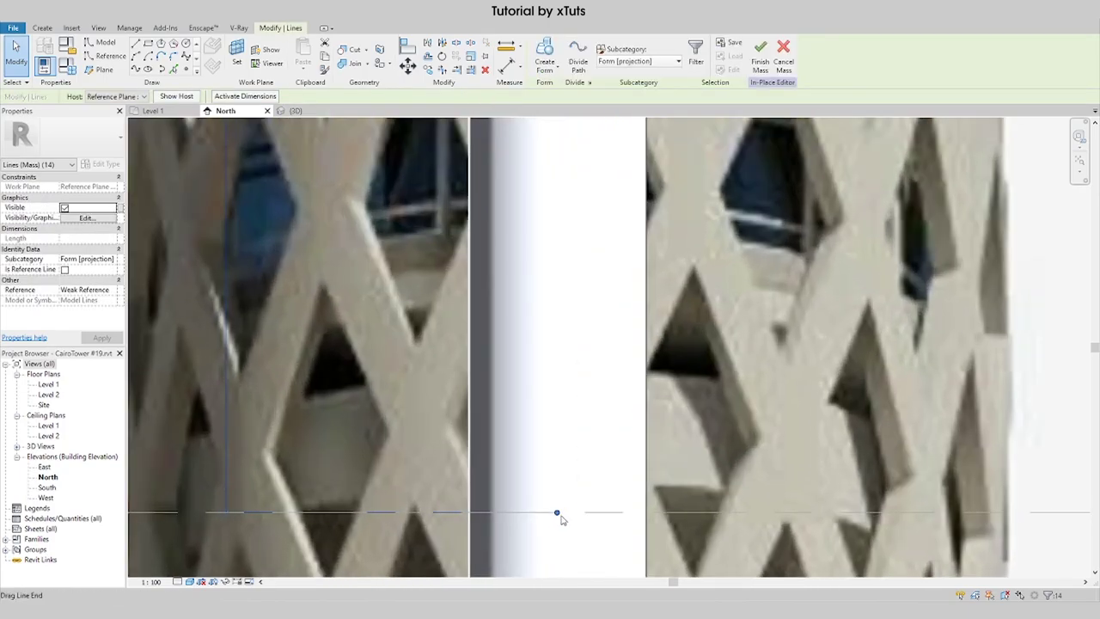
key("l")
key("i")
left_click(225, 512)
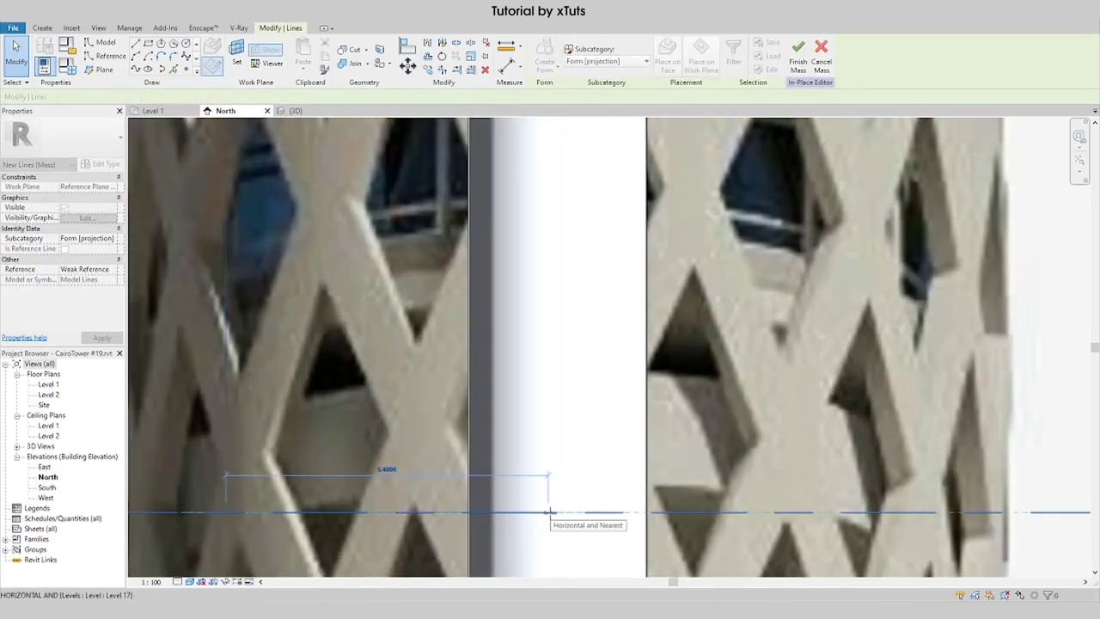
scroll(550, 513, "up", 2)
left_click(551, 512)
scroll(550, 513, "down", 8)
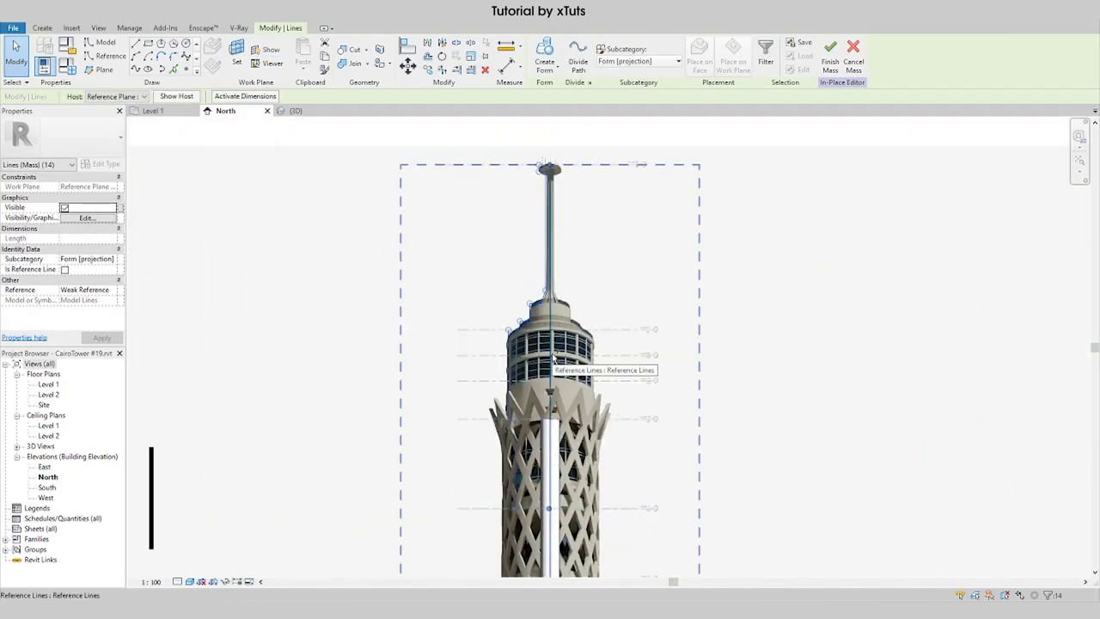
Step: Add the central axis line to the profile selection and revolve it into the solid head with Create Form
left_click(553, 356, "ctrl")
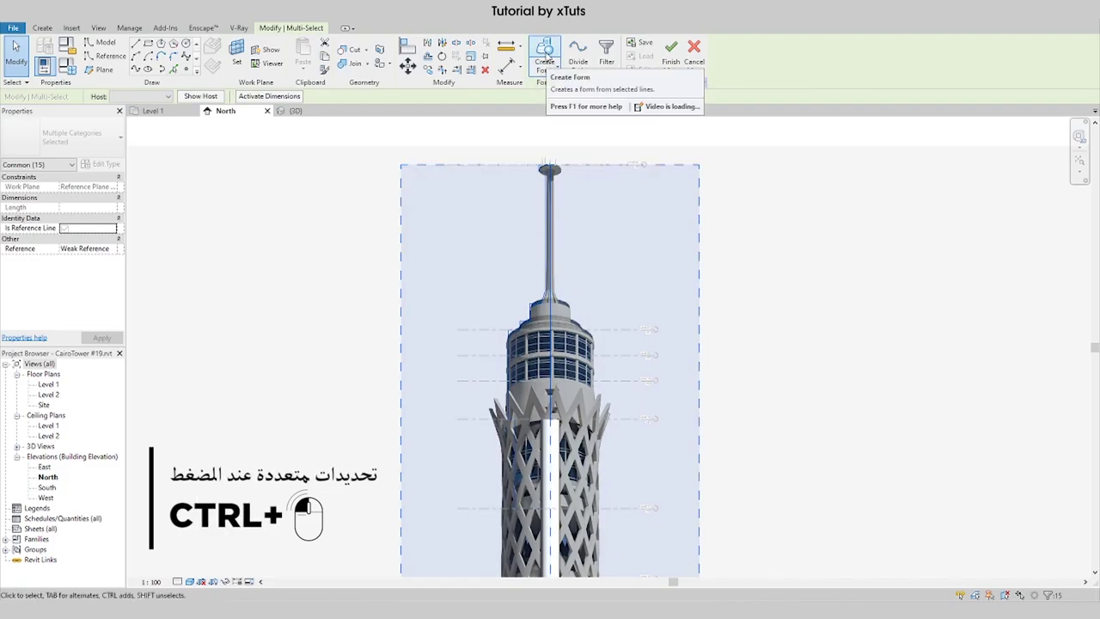
left_click(546, 54)
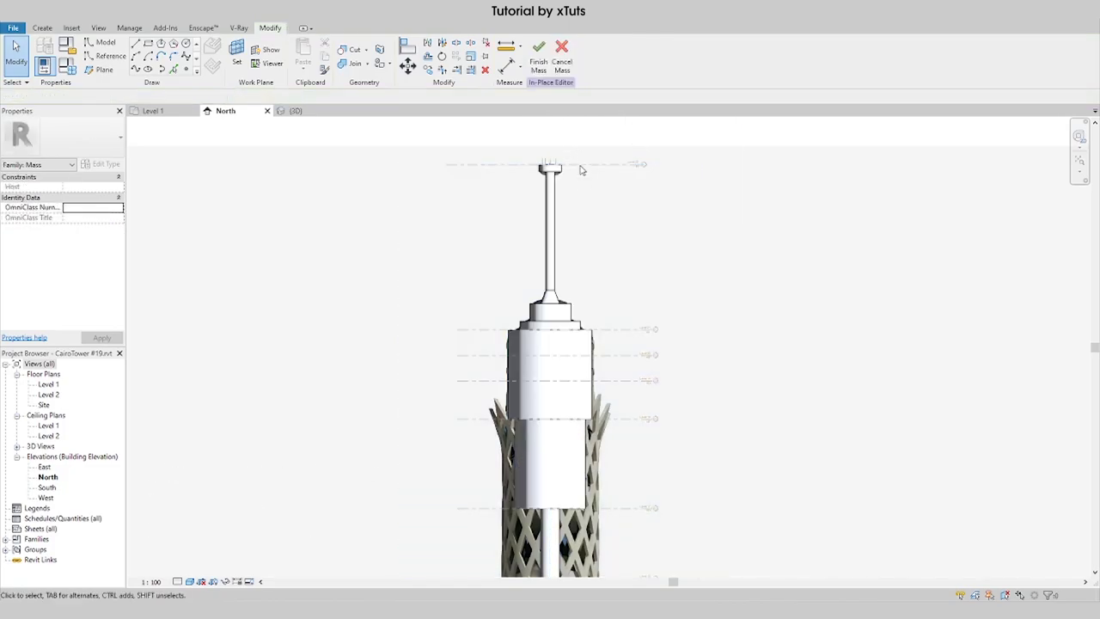
scroll(587, 247, "down", 2)
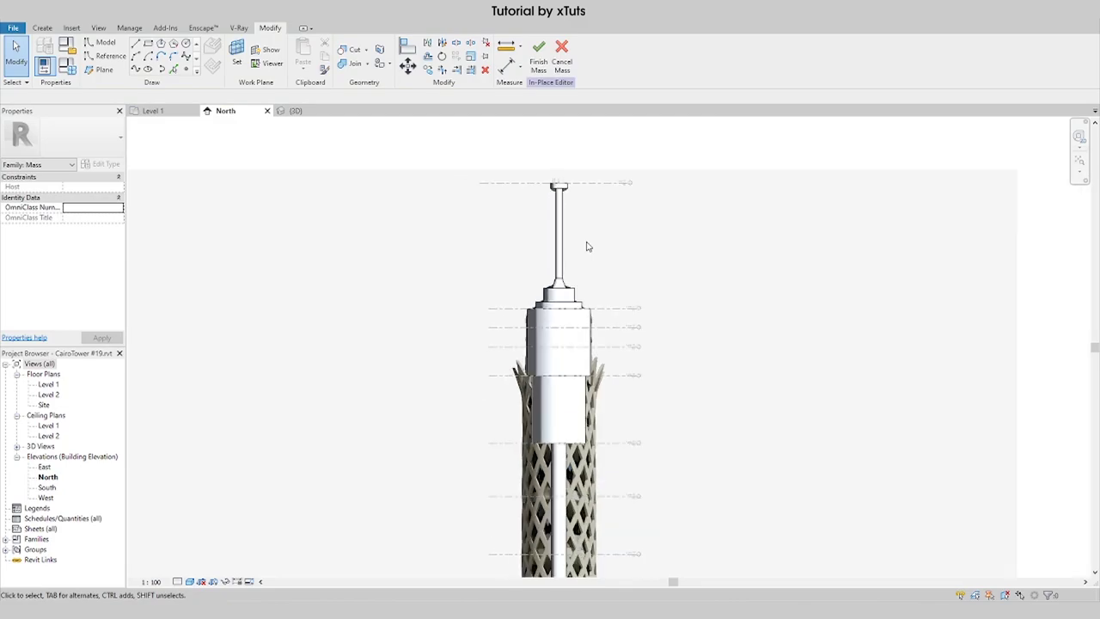
scroll(587, 247, "down", 2)
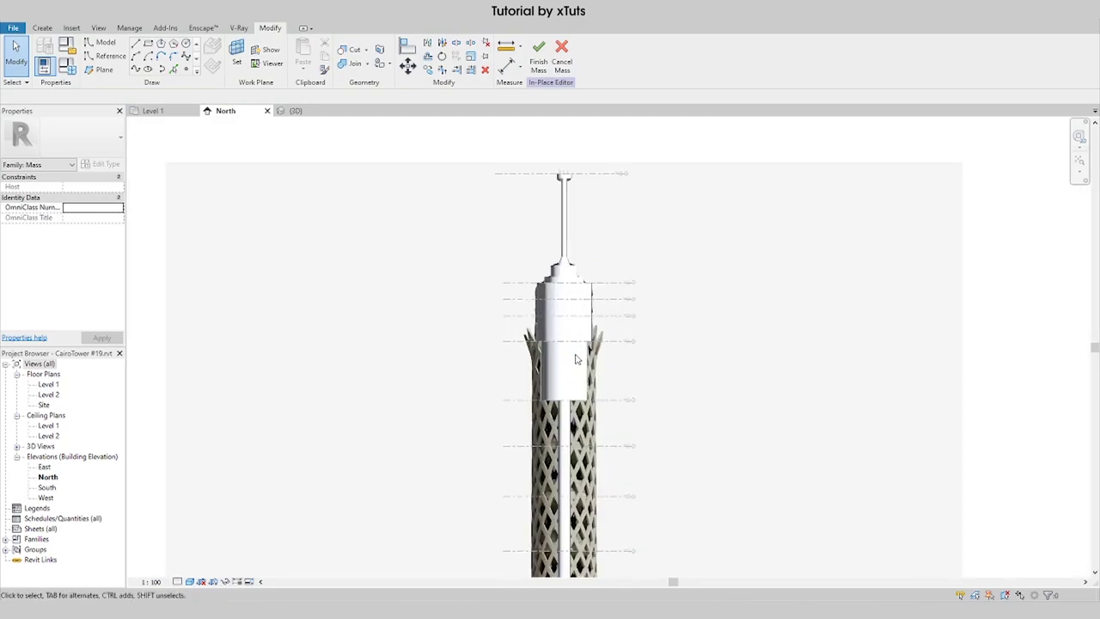
scroll(577, 359, "up", 1)
scroll(559, 215, "down", 1)
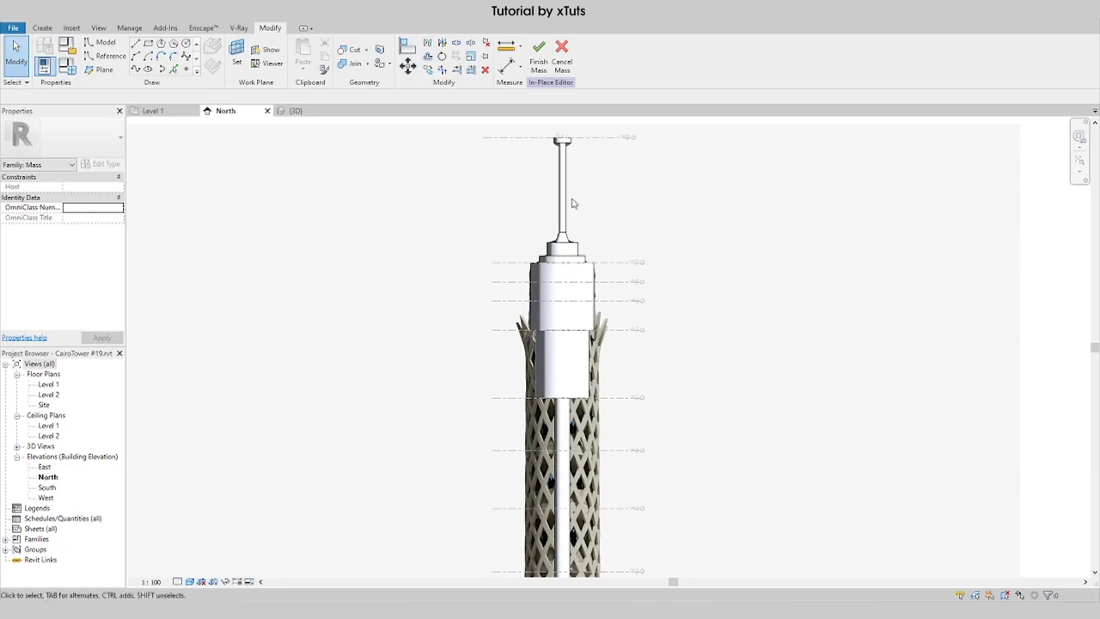
scroll(573, 203, "down", 1)
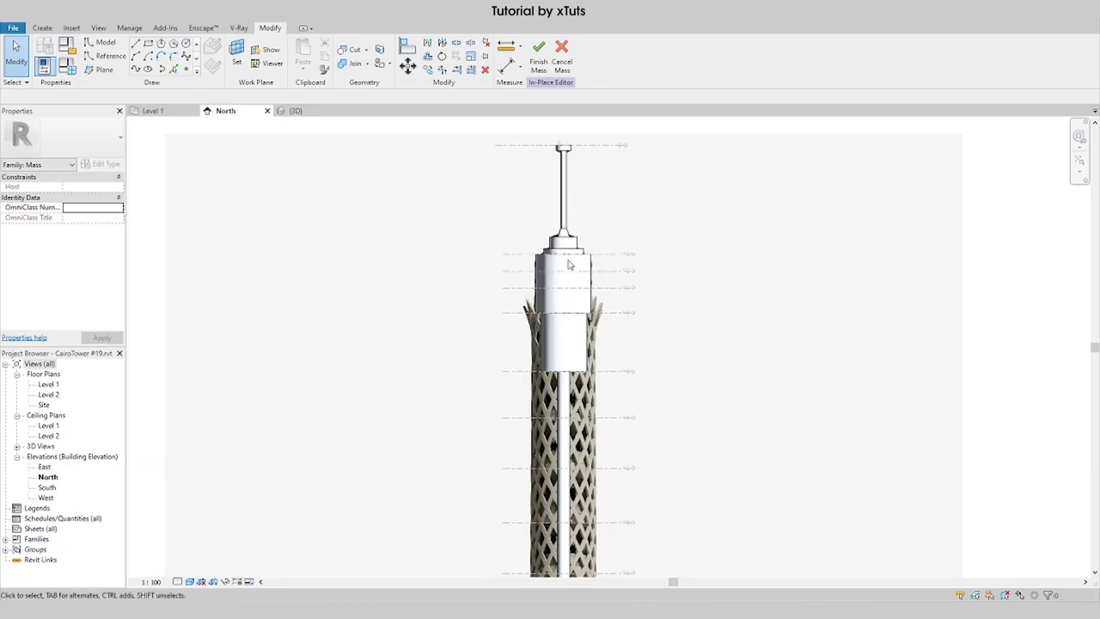
scroll(568, 265, "down", 4)
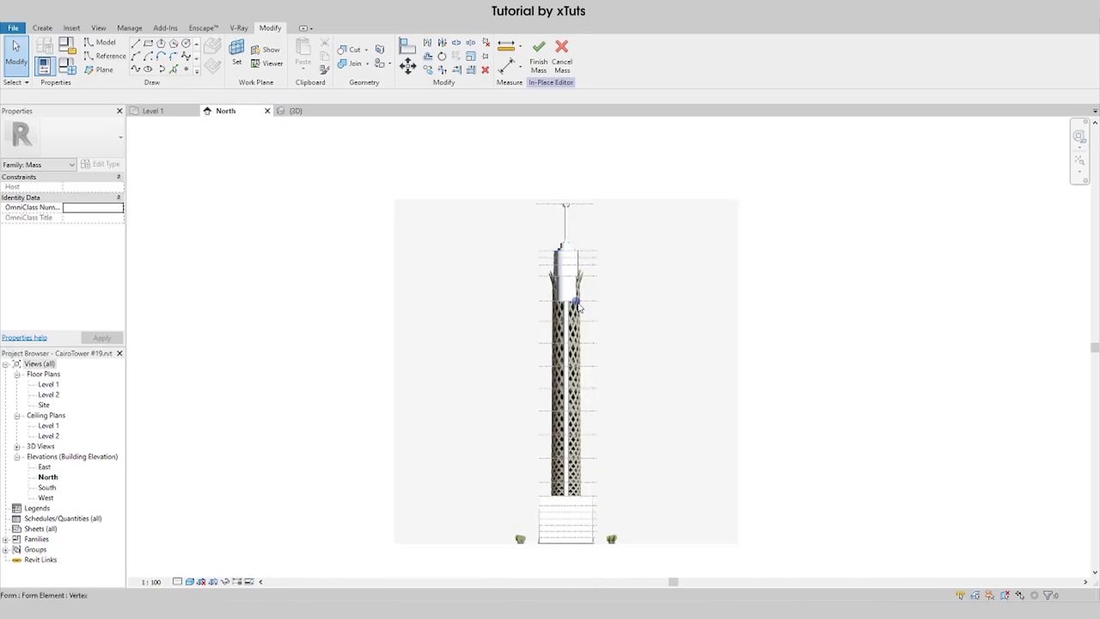
scroll(574, 307, "up", 5)
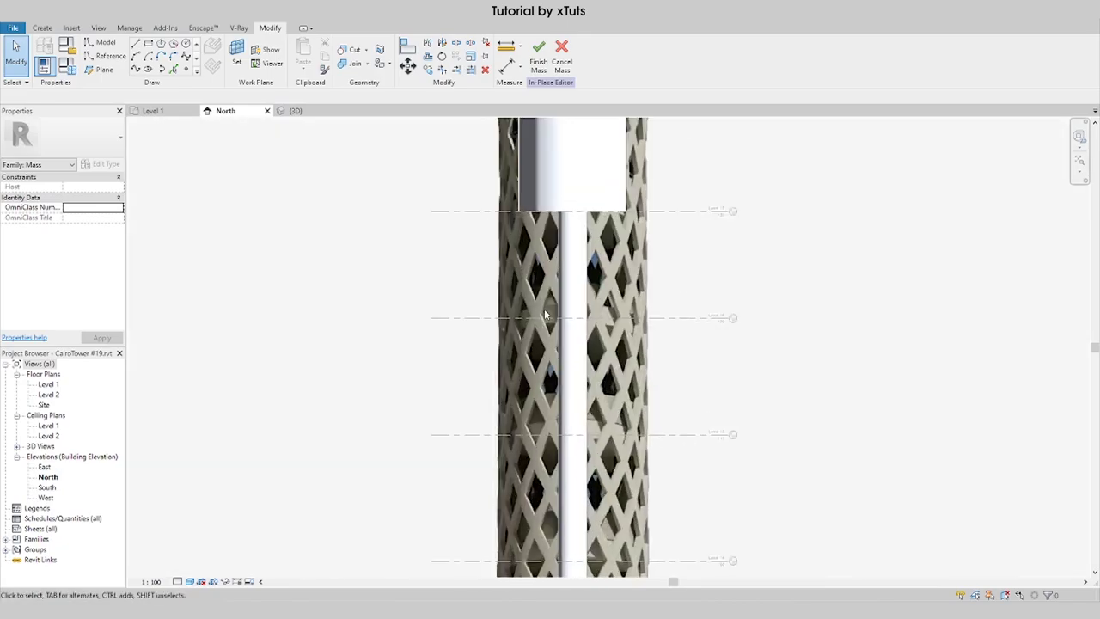
scroll(551, 288, "up", 1)
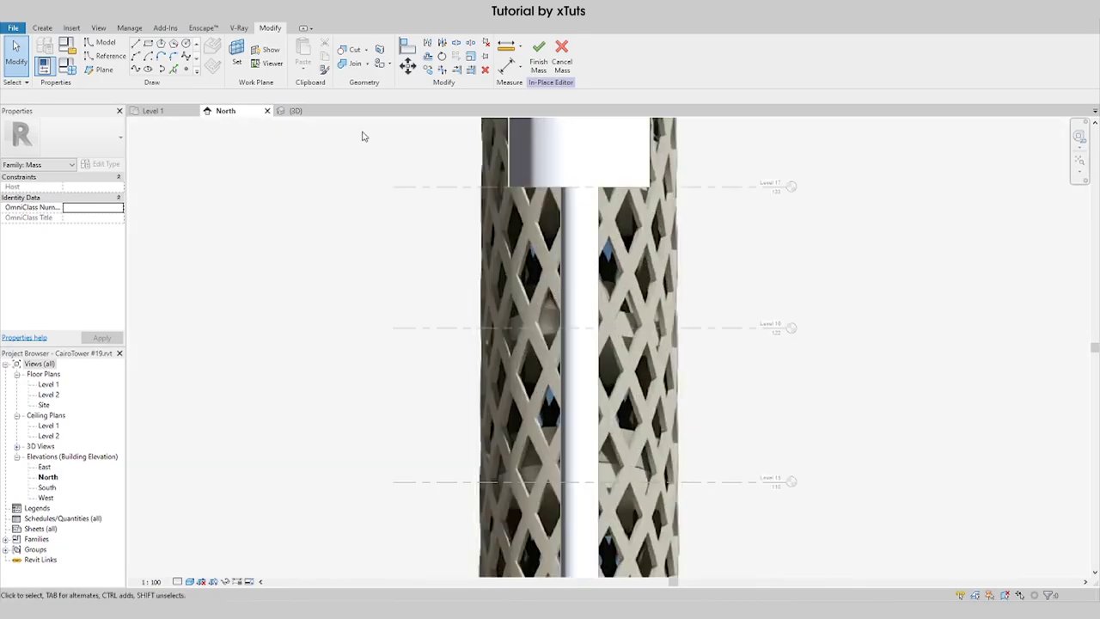
Step: Draw the slab profile's vertical edge above Level 16 and set its length to 3
left_click(135, 45)
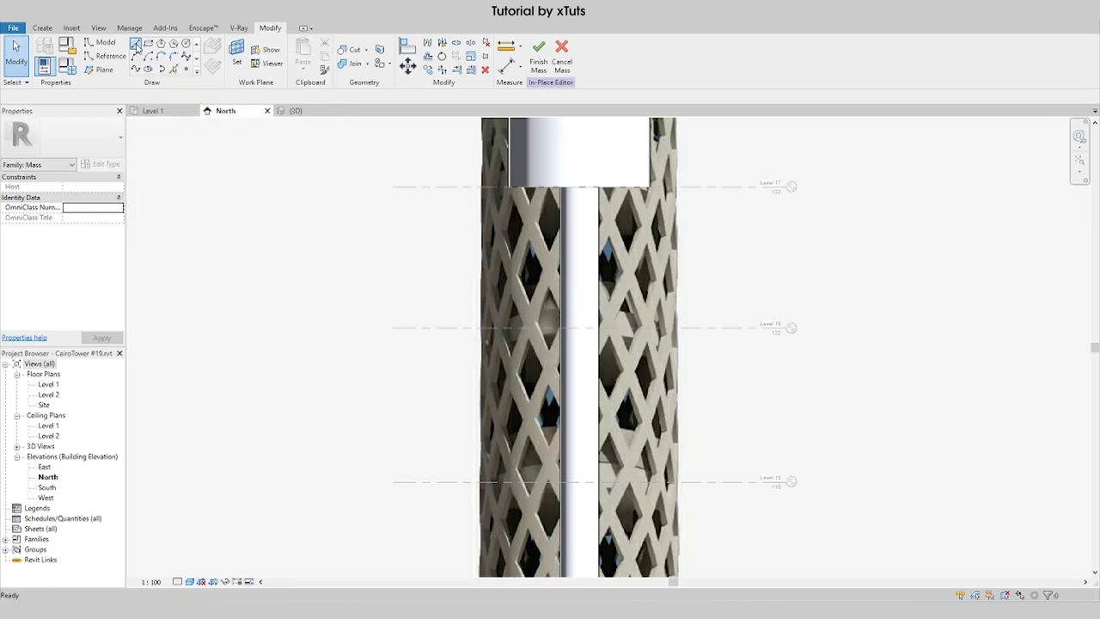
left_click(492, 328)
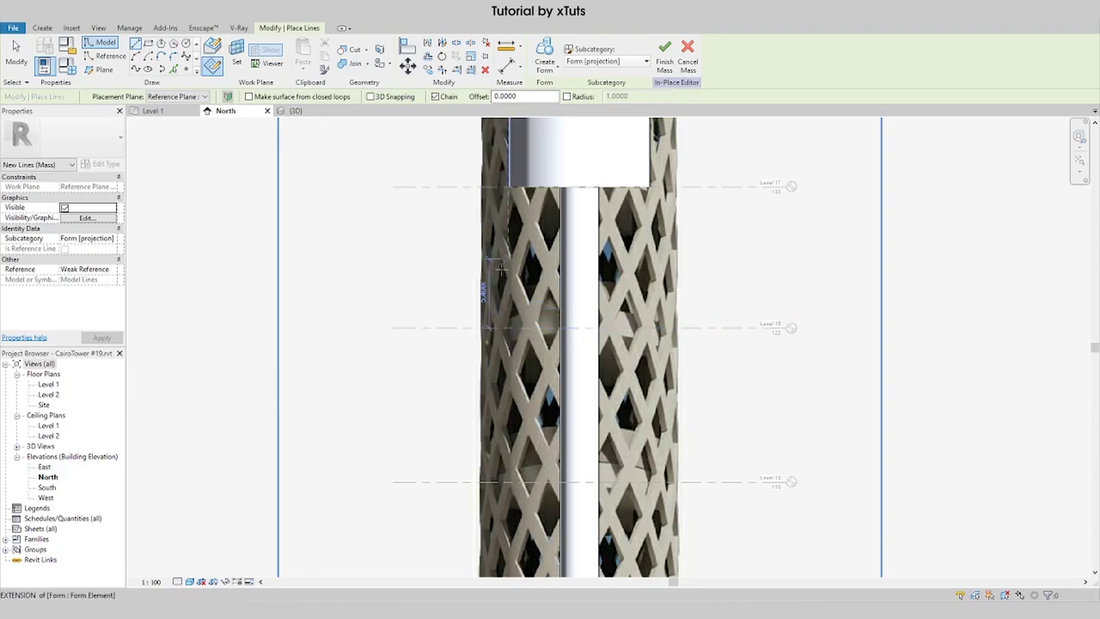
left_click(493, 327)
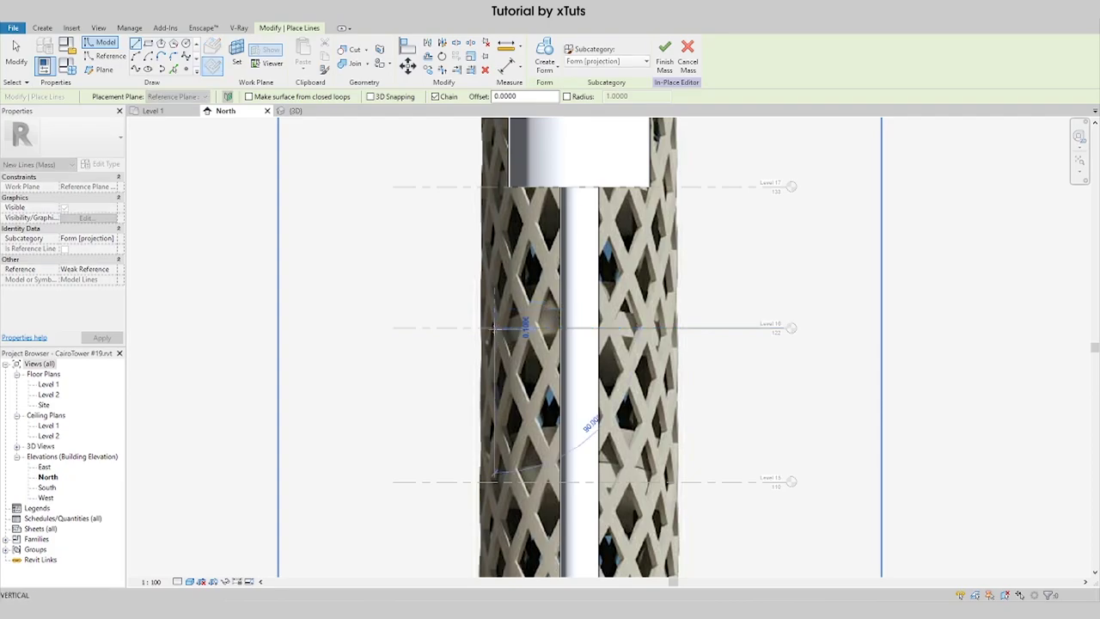
scroll(493, 327, "up", 2)
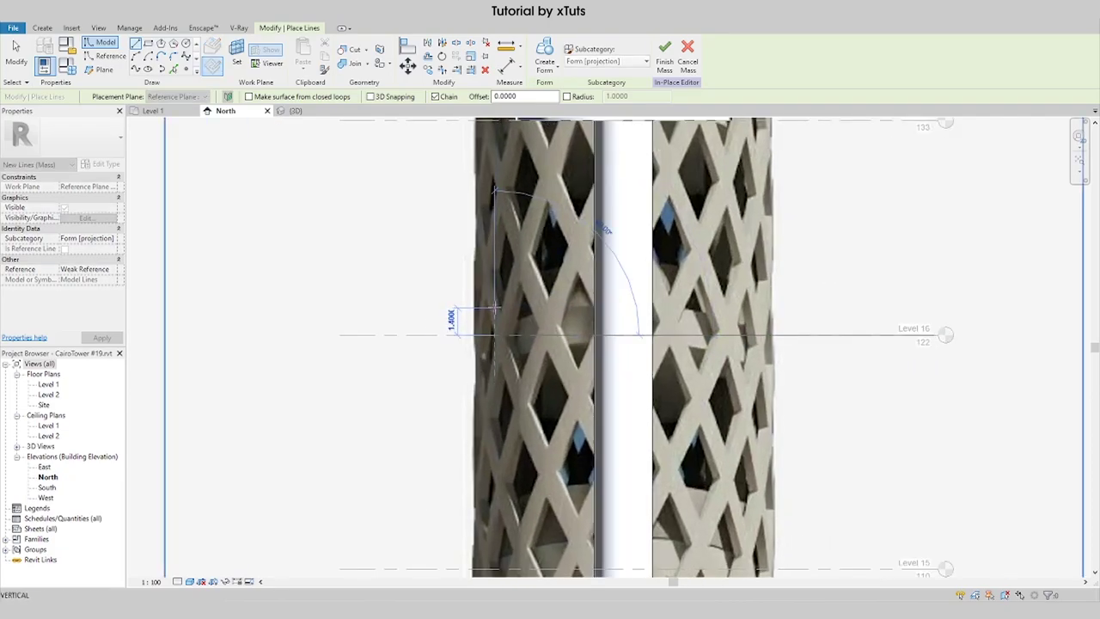
left_click(494, 307)
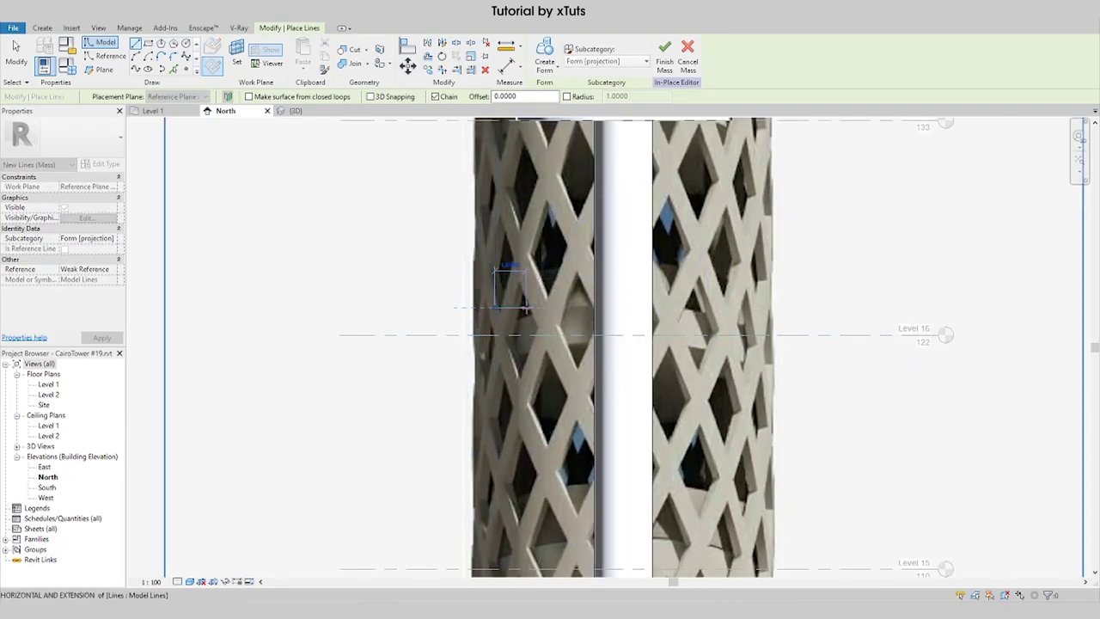
key("Escape")
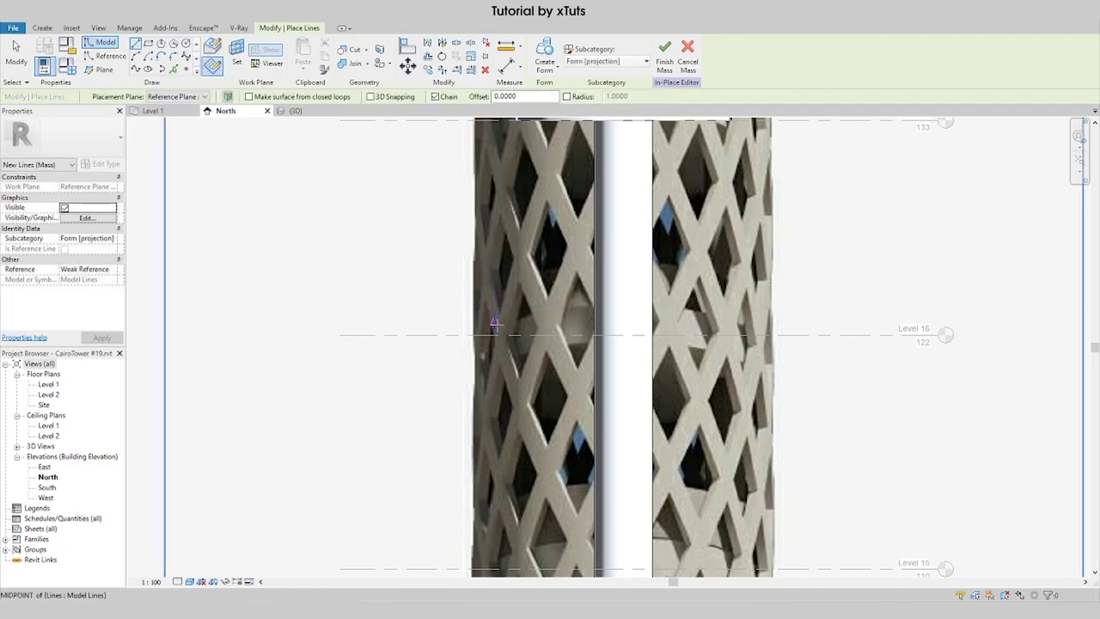
key("Escape")
left_click(495, 324)
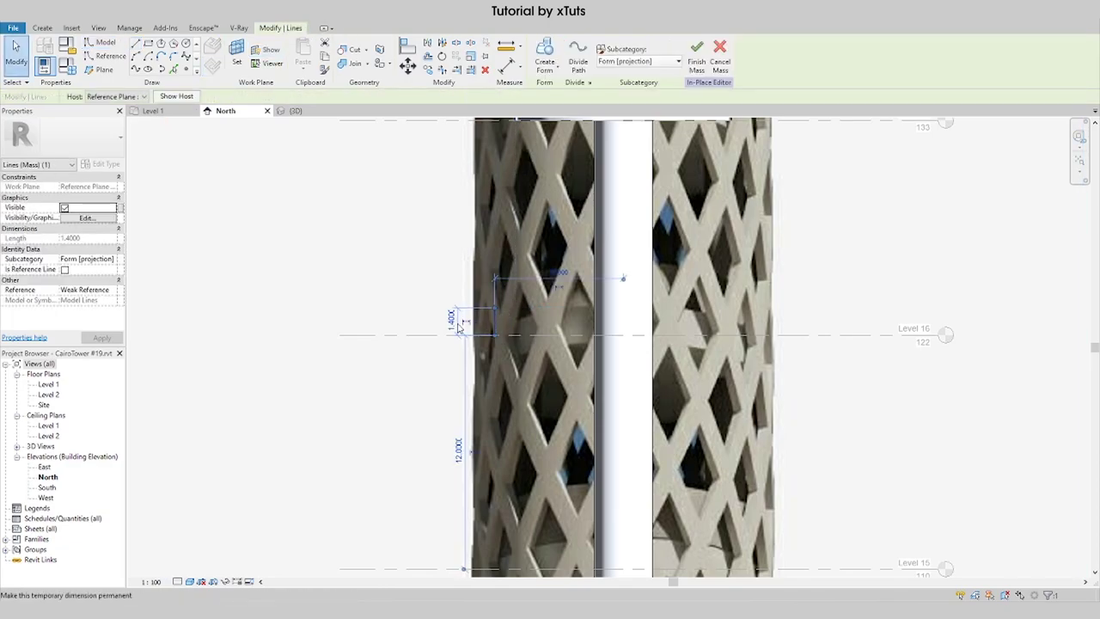
left_click(453, 322)
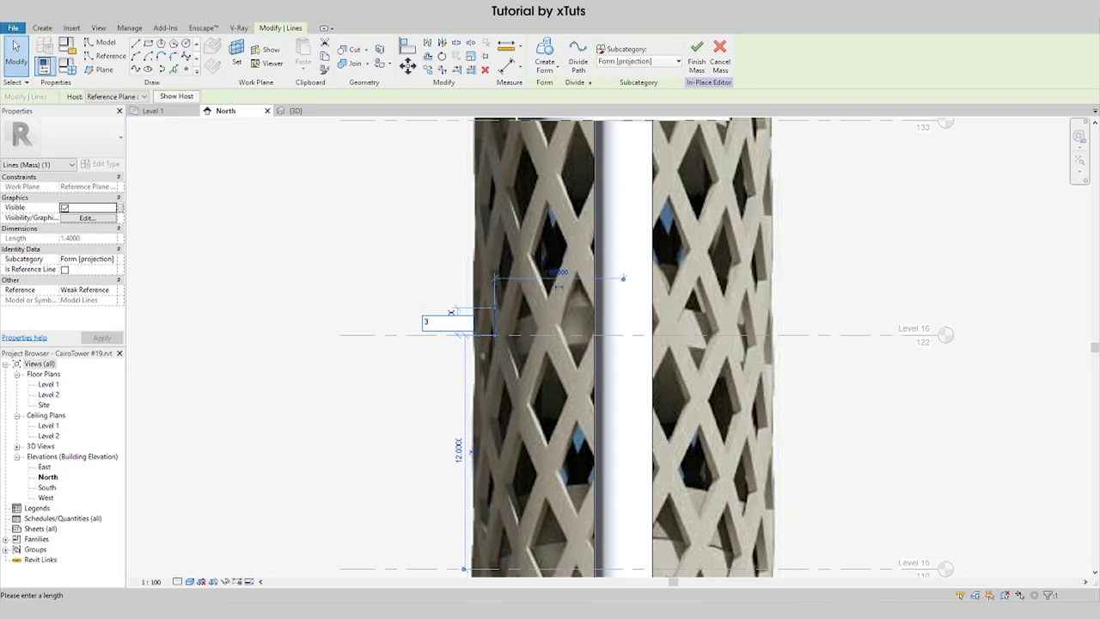
type("3")
key("Return")
left_click_drag(499, 311, 495, 303)
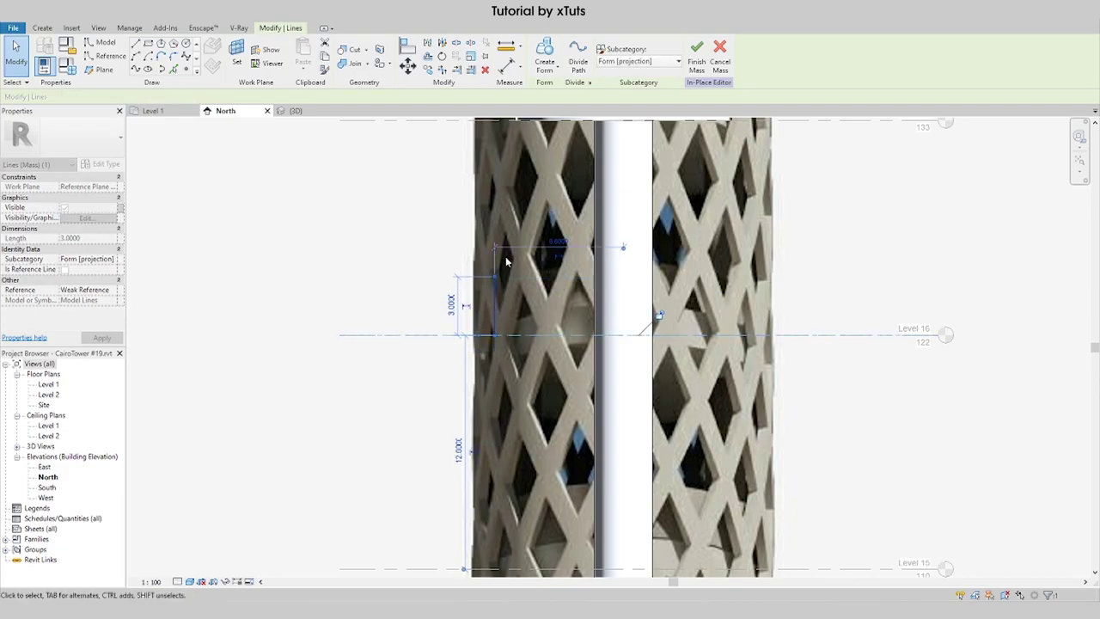
key("Escape")
Step: Draw the profile's top and bottom edges across to the shaft along Level 16
key("l")
key("i")
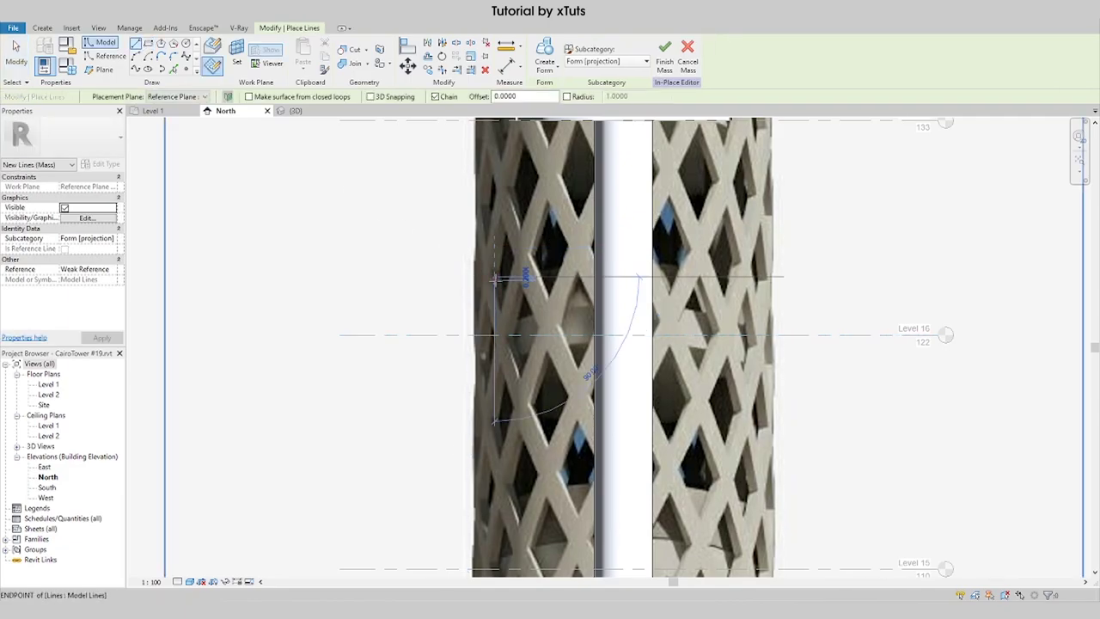
left_click(595, 276)
key("Escape")
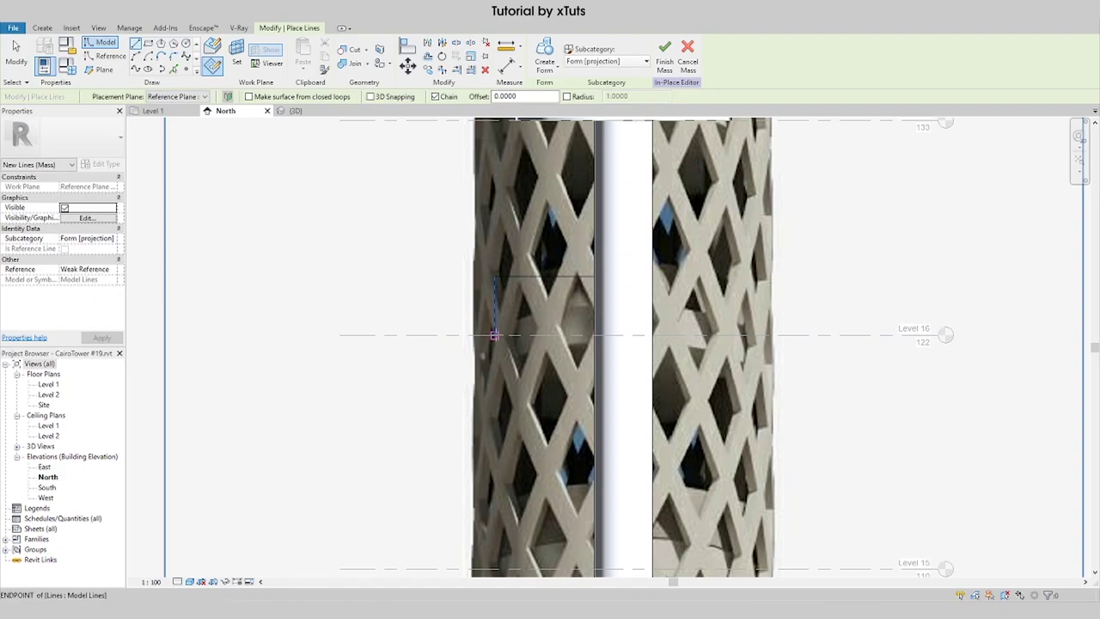
left_click(495, 336)
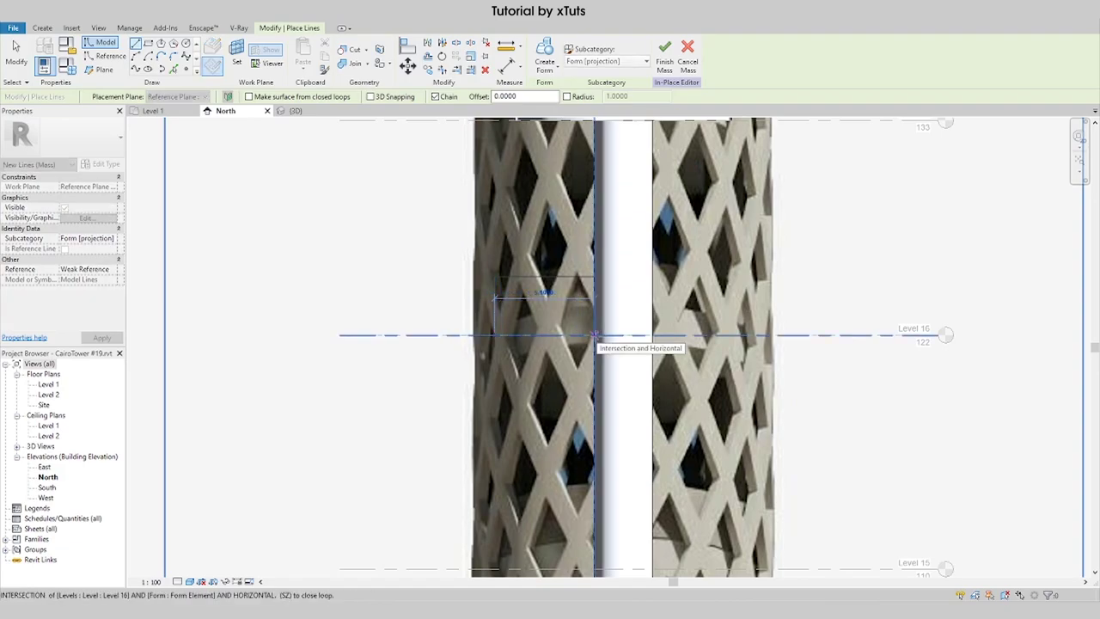
left_click(594, 335)
key("Escape")
key("Escape")
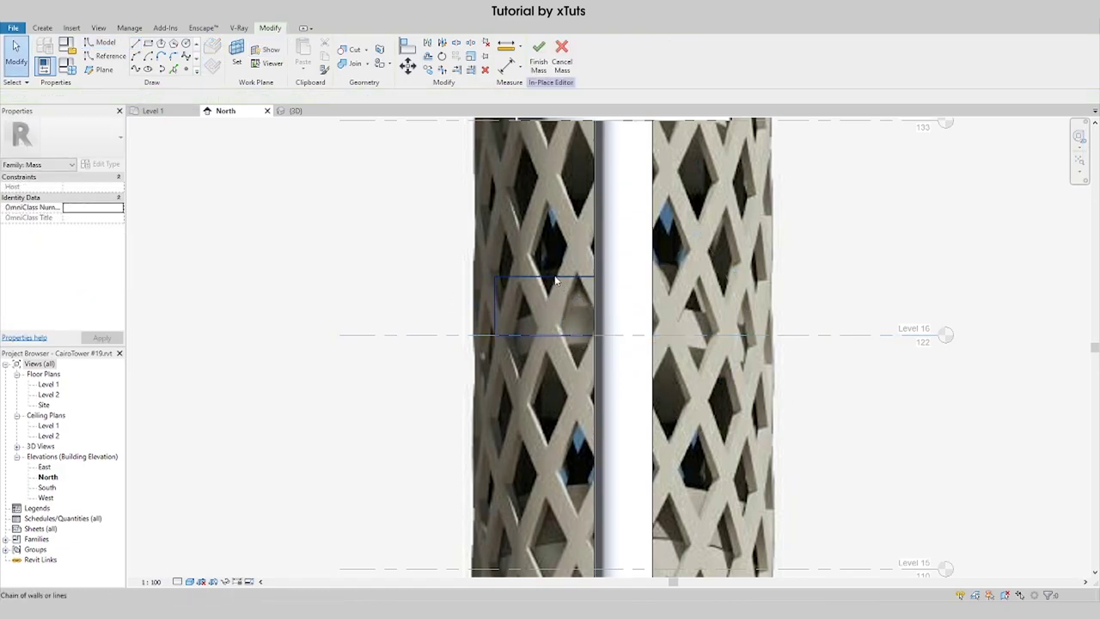
key("Tab")
Step: Select the slab profile lines and start copying from their endpoint as the base point
left_click(555, 277)
scroll(543, 273, "down", 3)
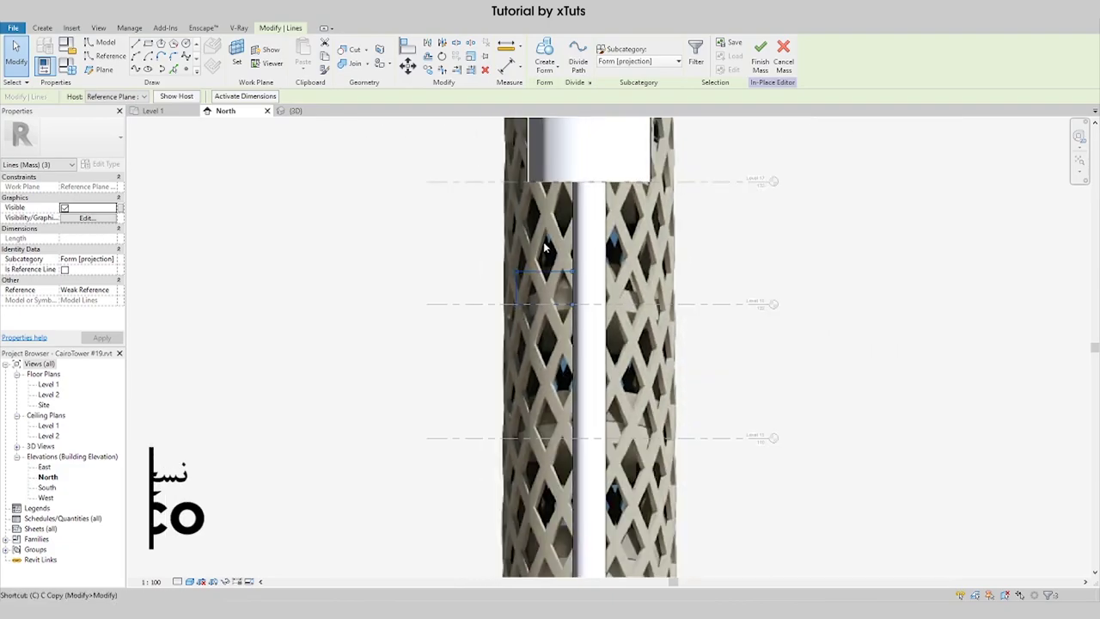
key("m")
key("v")
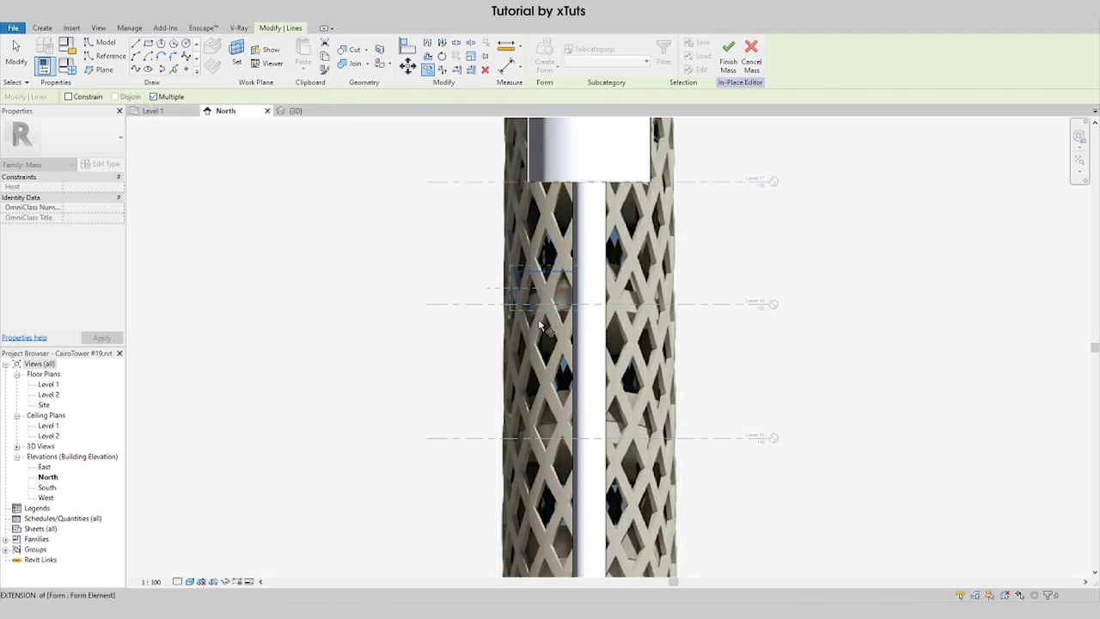
scroll(541, 324, "up", 5)
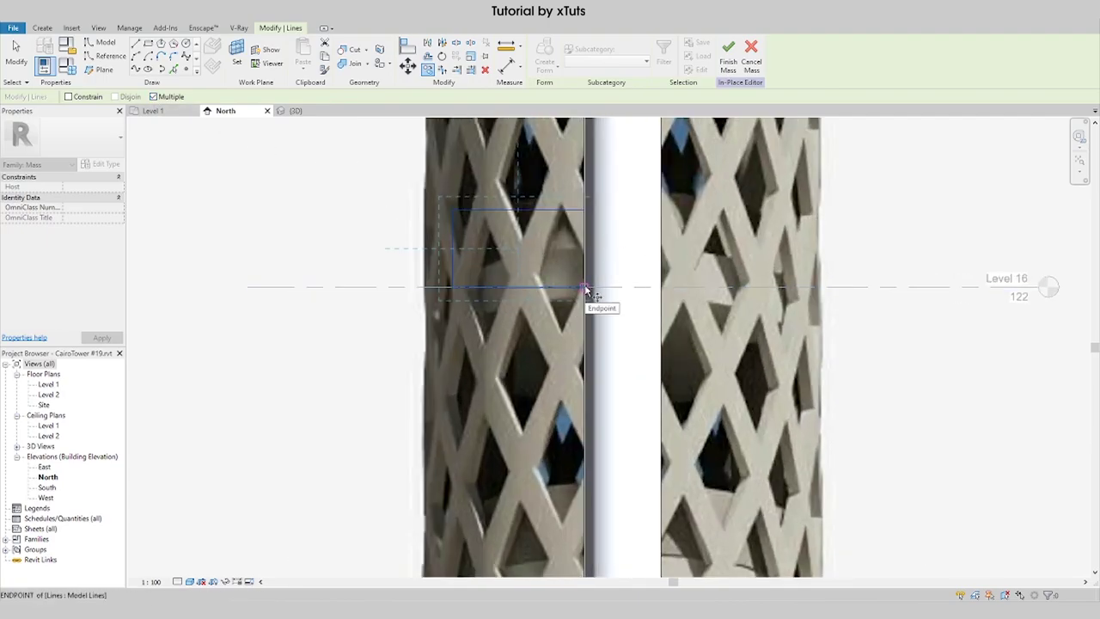
left_click(585, 289)
Step: Place copies of the ring profile at each level from Level 15 down to Level 9
scroll(589, 290, "down", 4)
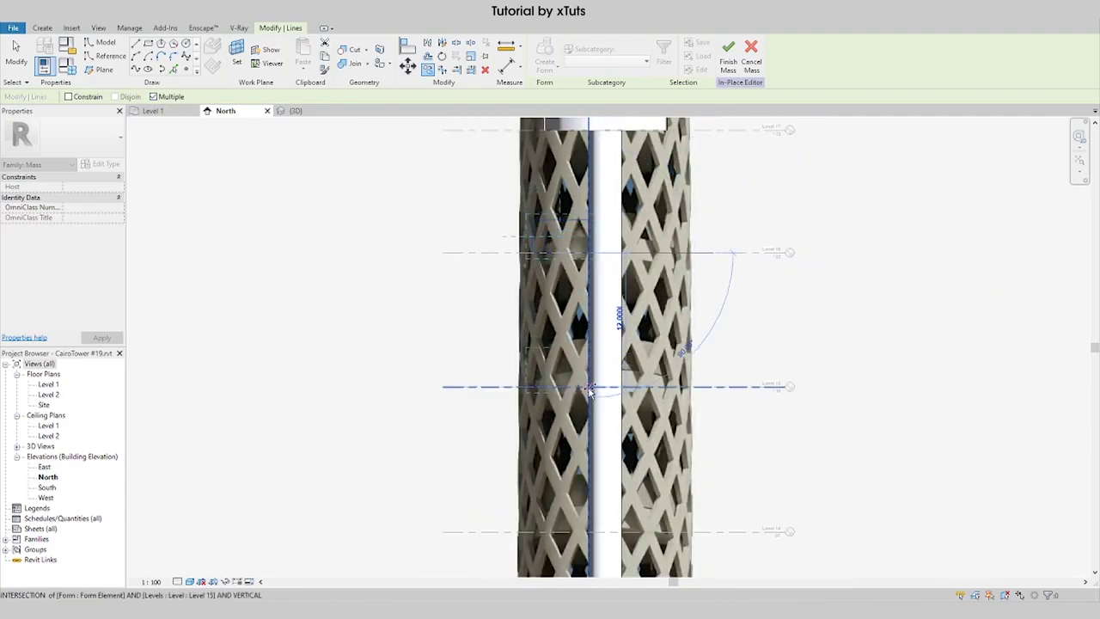
scroll(589, 391, "down", 2)
scroll(592, 395, "up", 1)
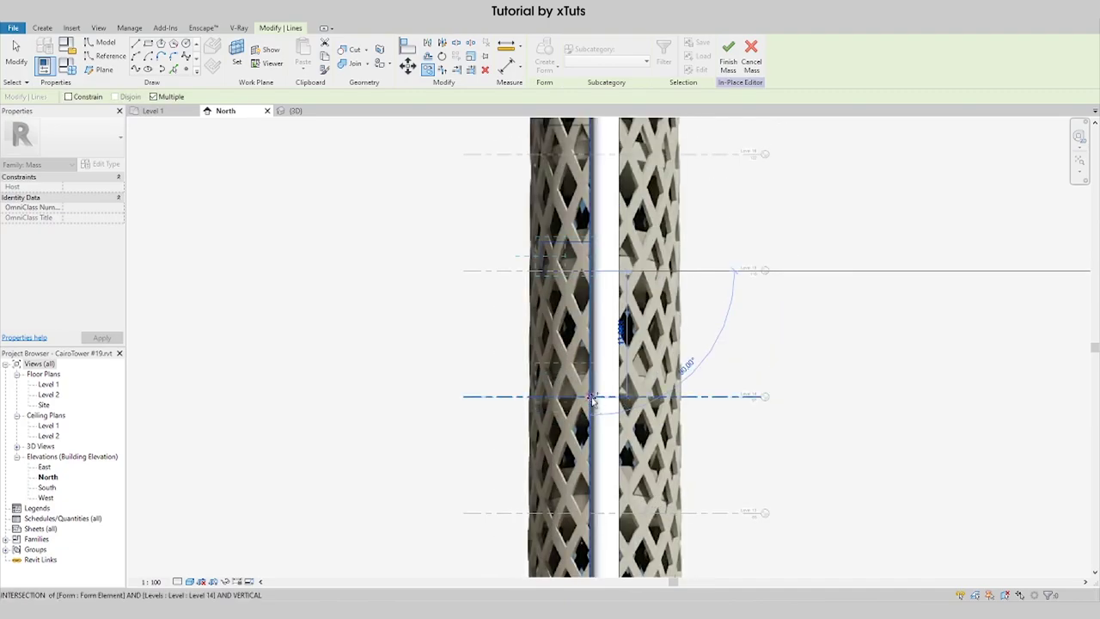
scroll(593, 404, "down", 2)
scroll(602, 429, "up", 5)
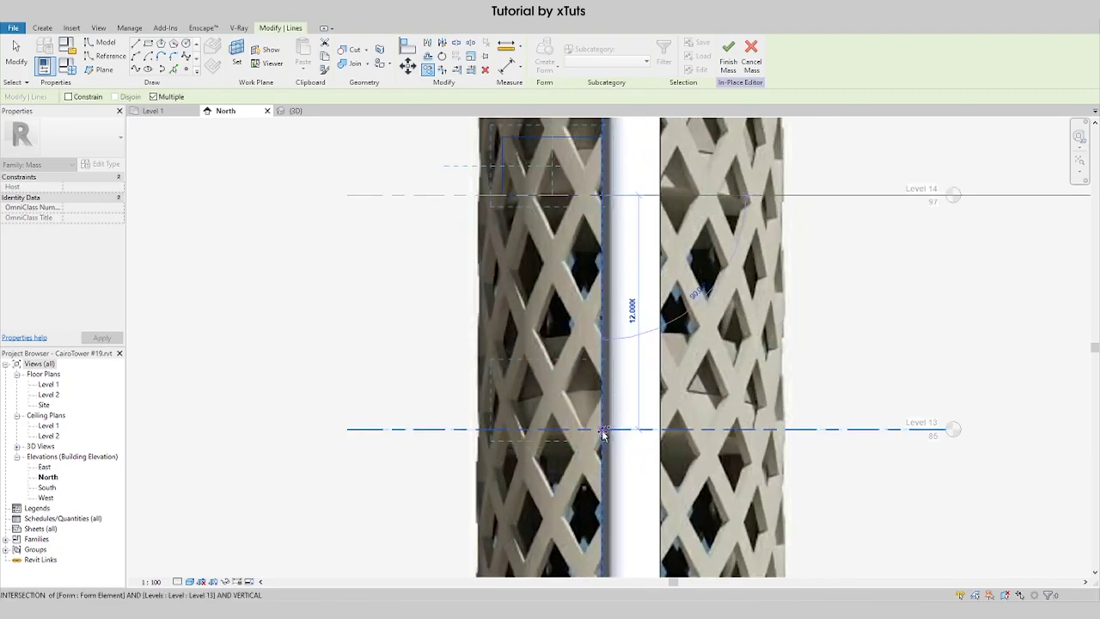
scroll(600, 475, "down", 2)
scroll(605, 486, "up", 2)
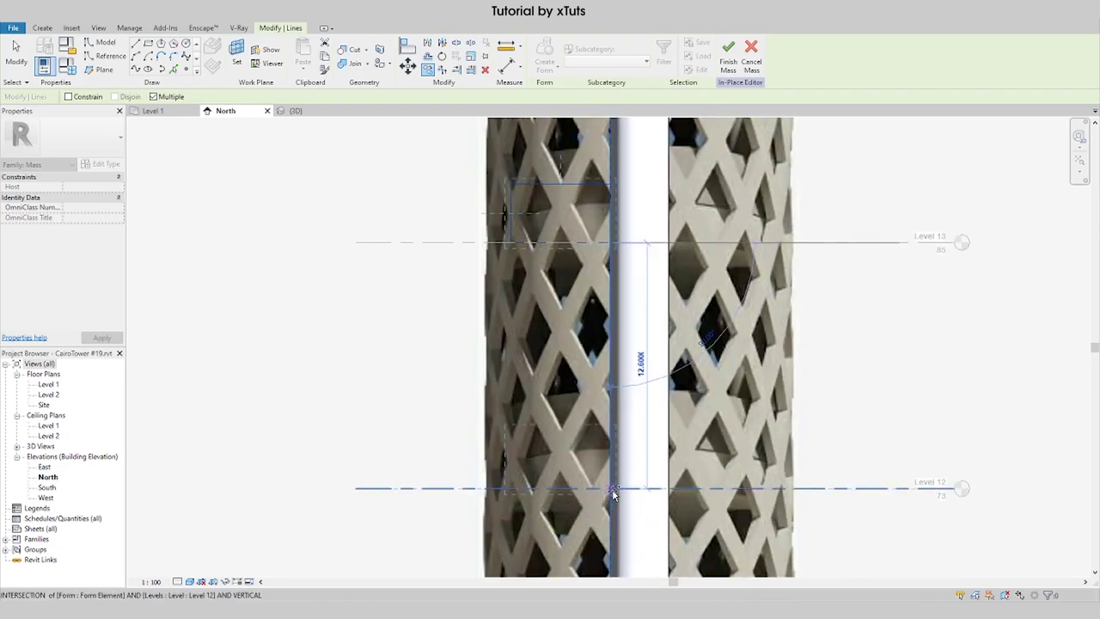
scroll(613, 485, "down", 3)
scroll(614, 464, "up", 2)
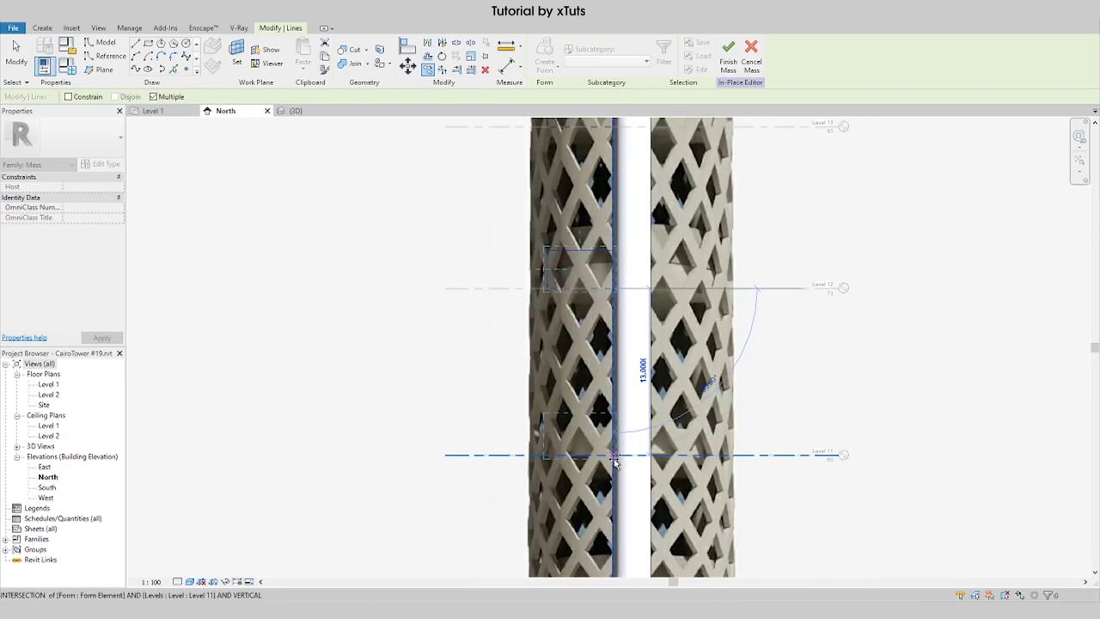
scroll(613, 456, "down", 3)
scroll(612, 438, "up", 3)
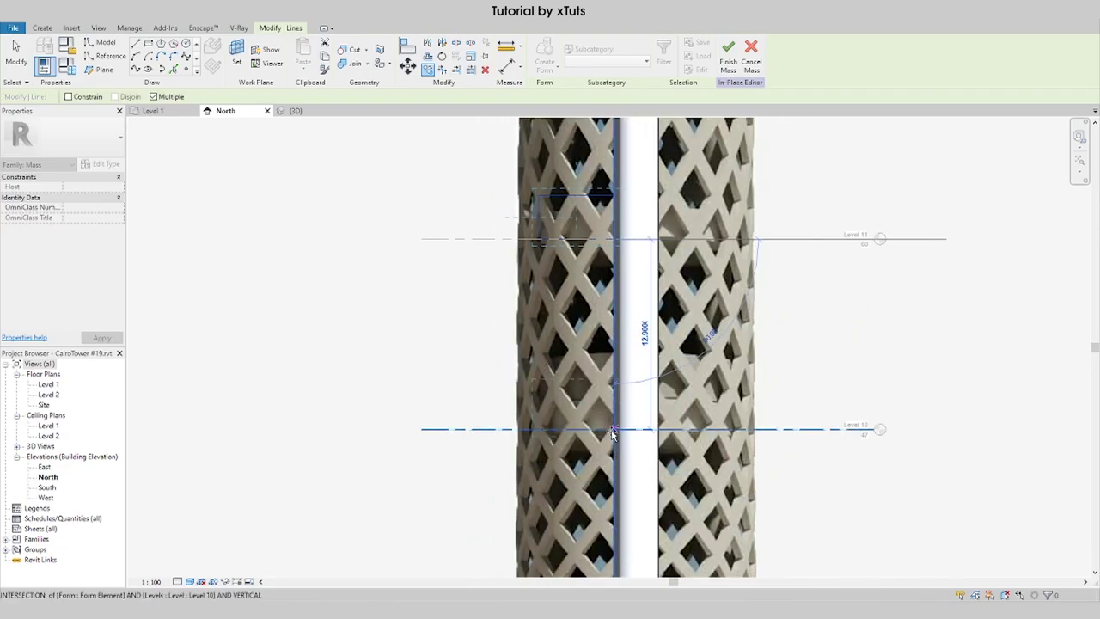
scroll(614, 434, "down", 3)
scroll(625, 433, "up", 3)
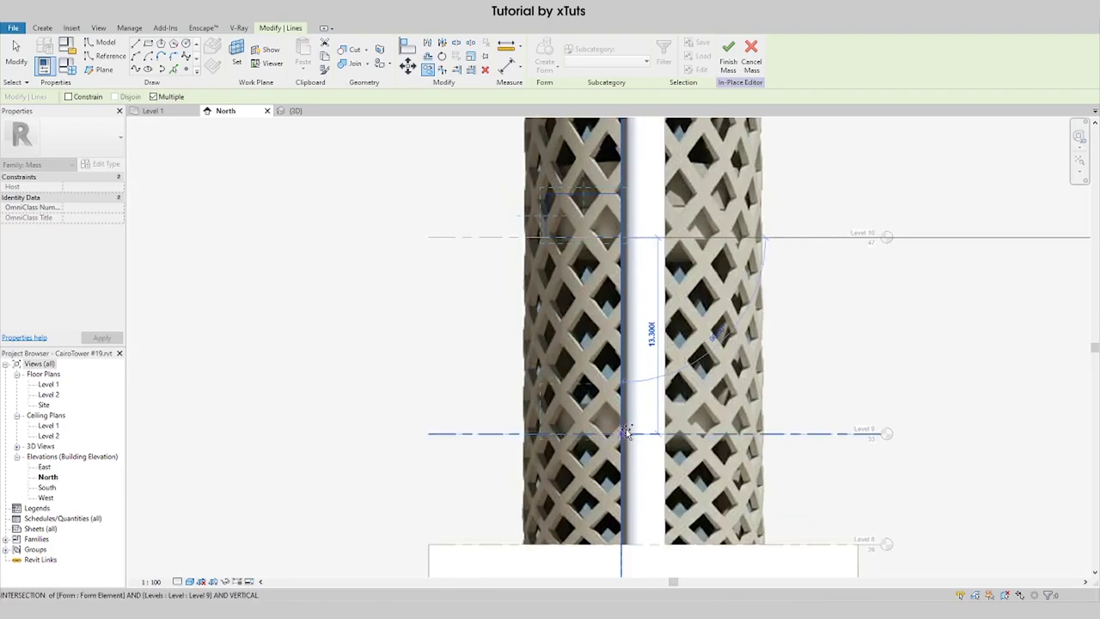
left_click(626, 433)
scroll(602, 430, "down", 4)
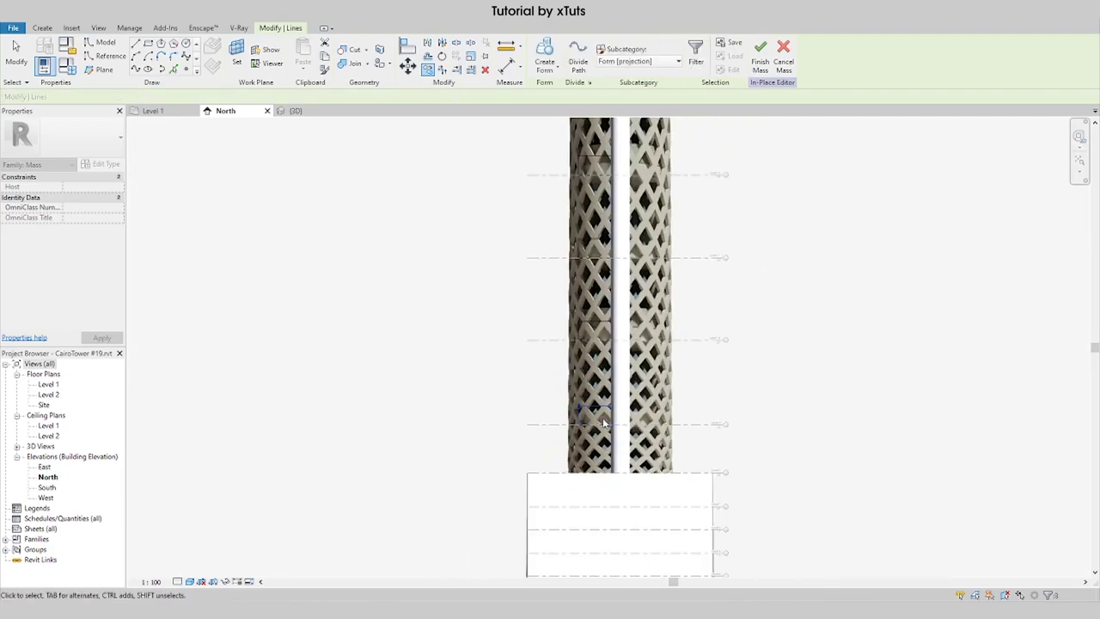
Step: Finish copying and switch the view to the Wireframe visual style
key("Escape")
scroll(603, 412, "down", 3)
key("Tab")
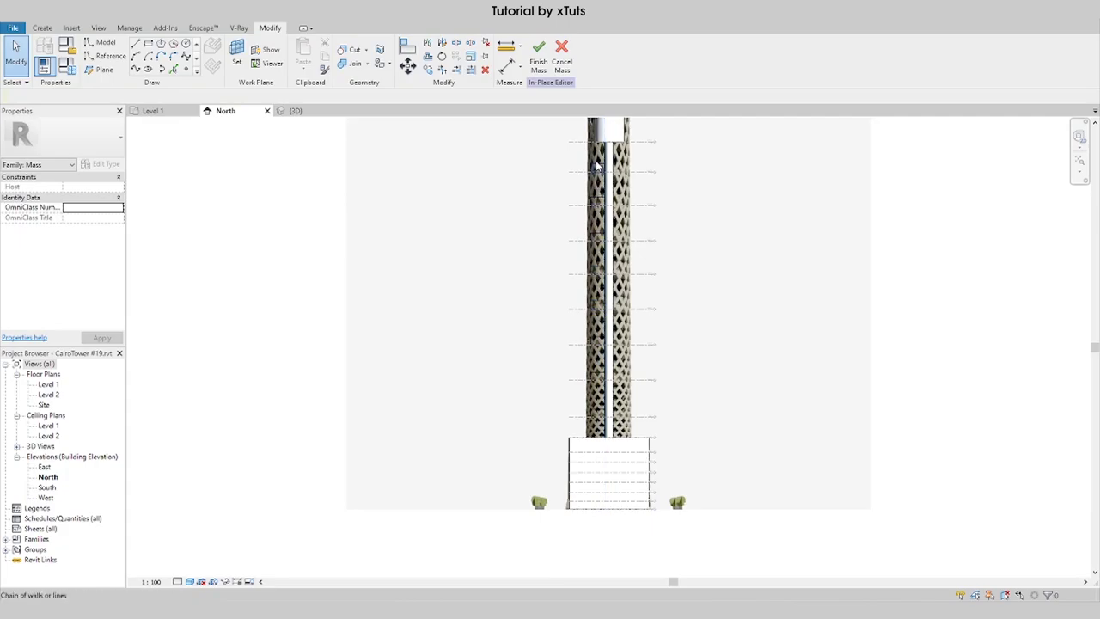
scroll(607, 166, "up", 5)
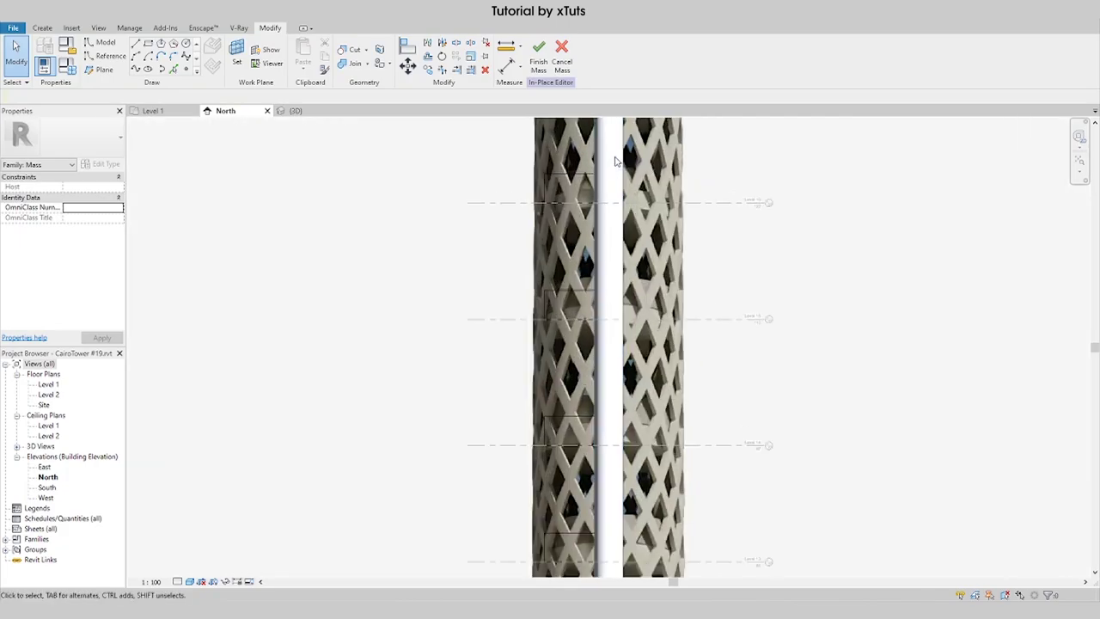
scroll(609, 172, "up", 1)
left_click(190, 582)
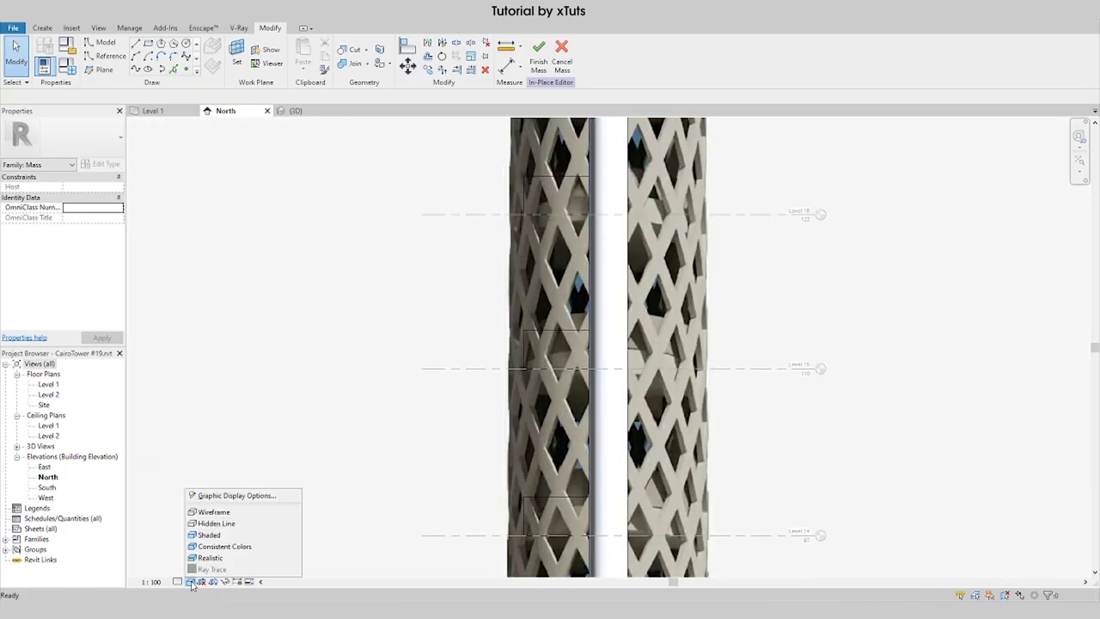
left_click(216, 513)
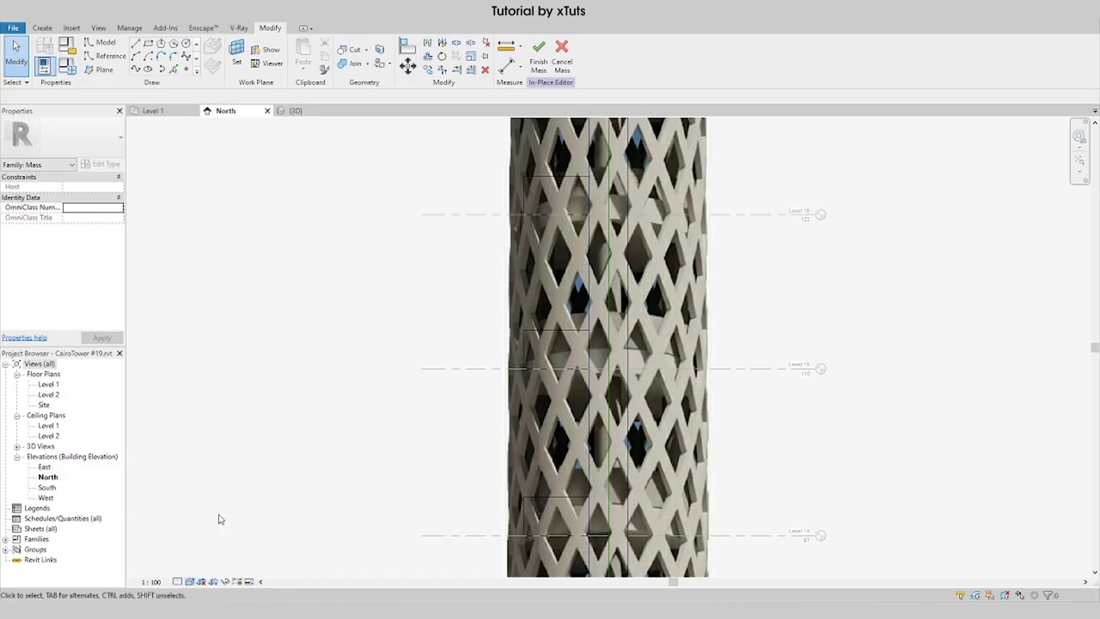
Step: Select a ring profile with the axis line, revolve it into a slab ring, and view it in 3D
left_click(610, 172)
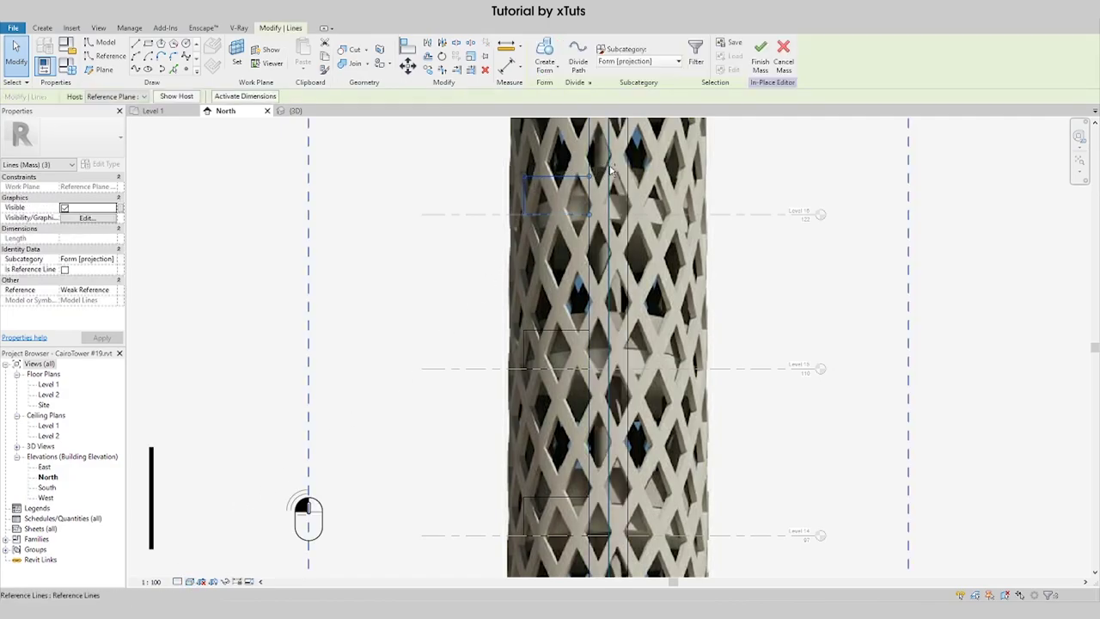
left_click(595, 222, "ctrl")
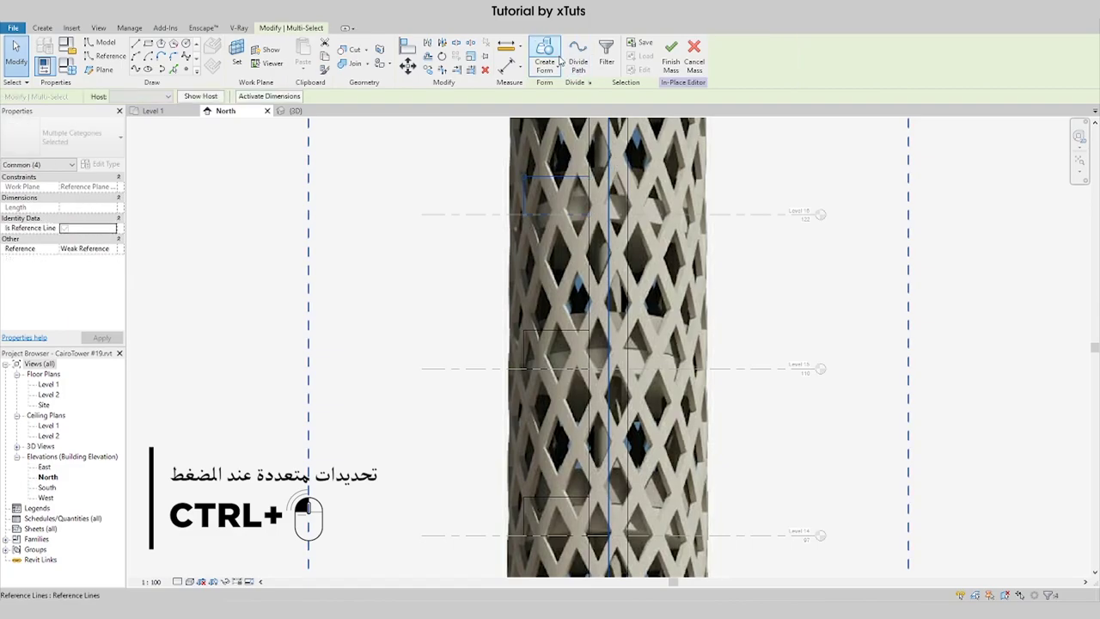
key("Escape")
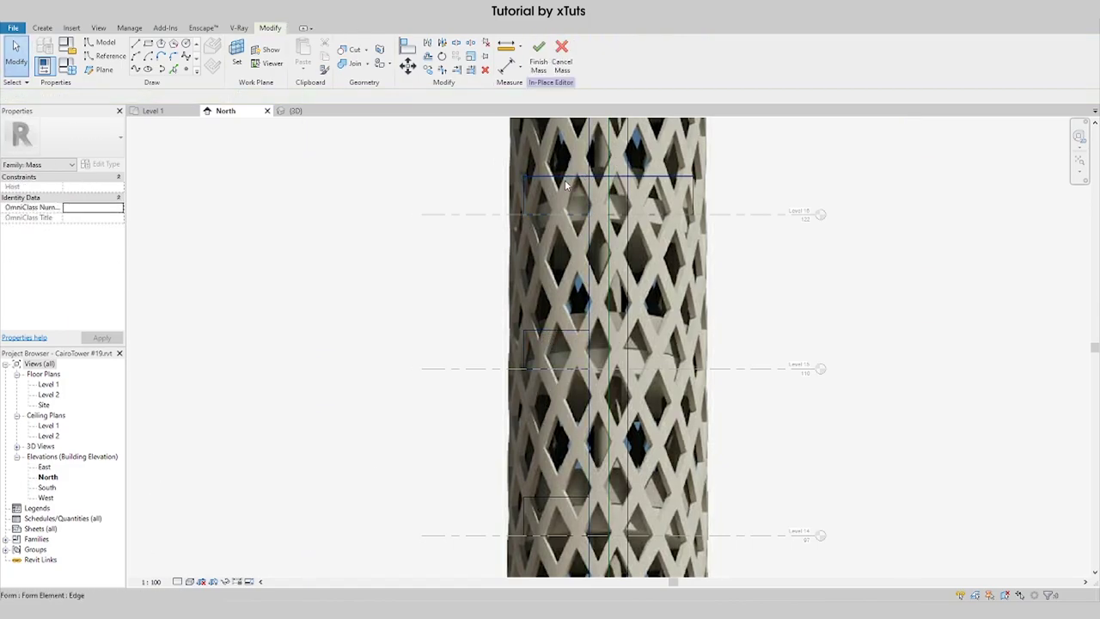
key("ctrl+Left")
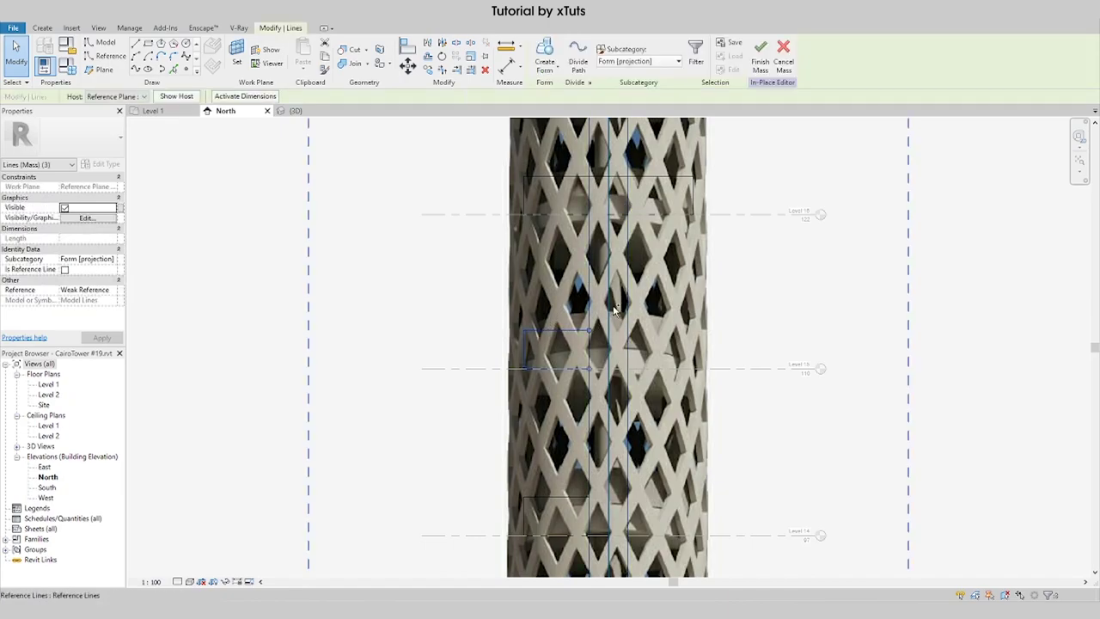
left_click(548, 53)
scroll(536, 317, "down", 3)
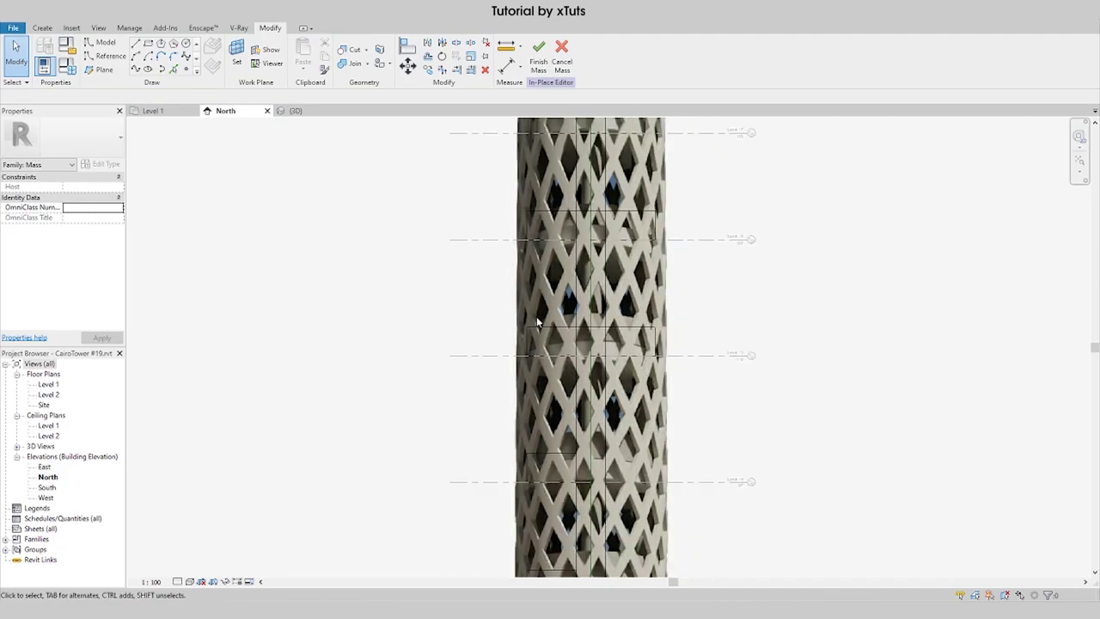
left_click(313, 115)
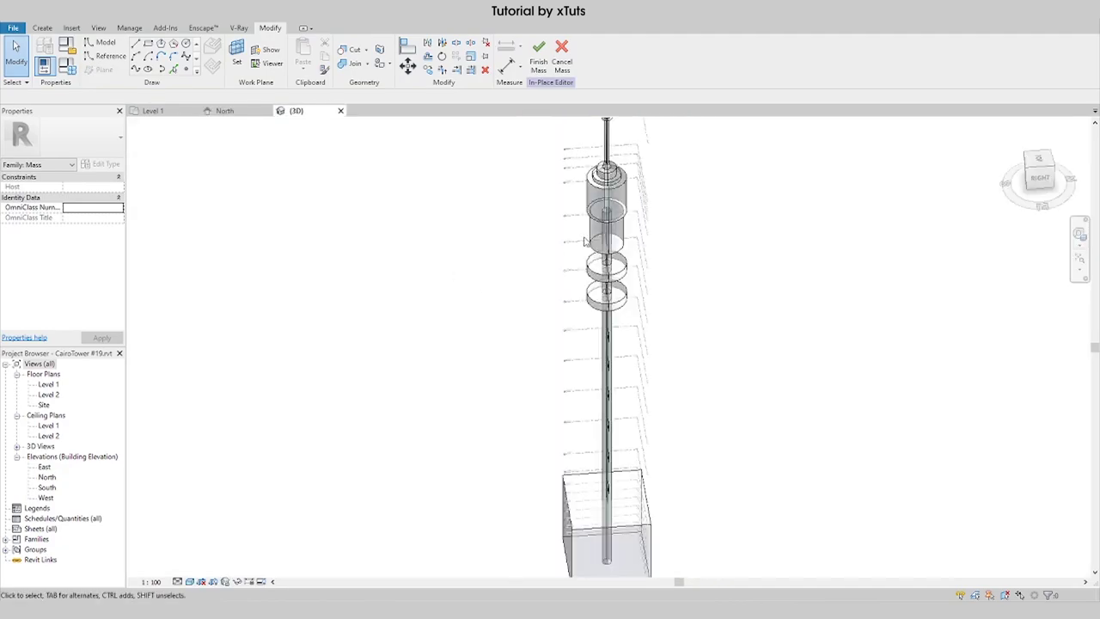
Step: Orbit the 3D tower, then show the North elevation in the Consistent Colors visual style
scroll(593, 257, "up", 3)
middle_click_drag(601, 275, 568, 258, "shift")
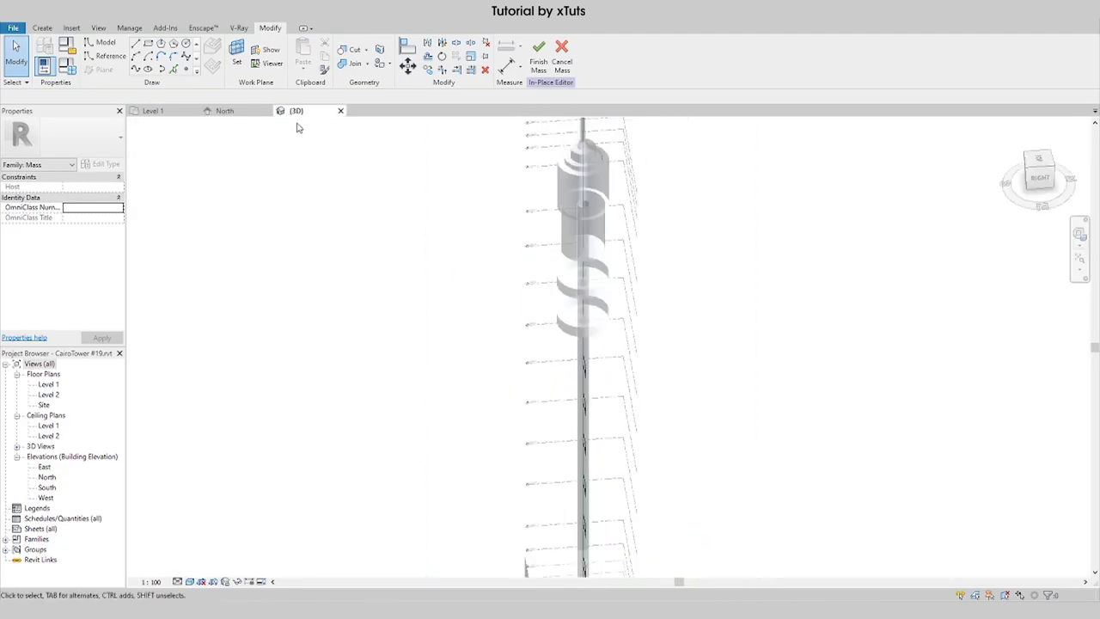
left_click(225, 111)
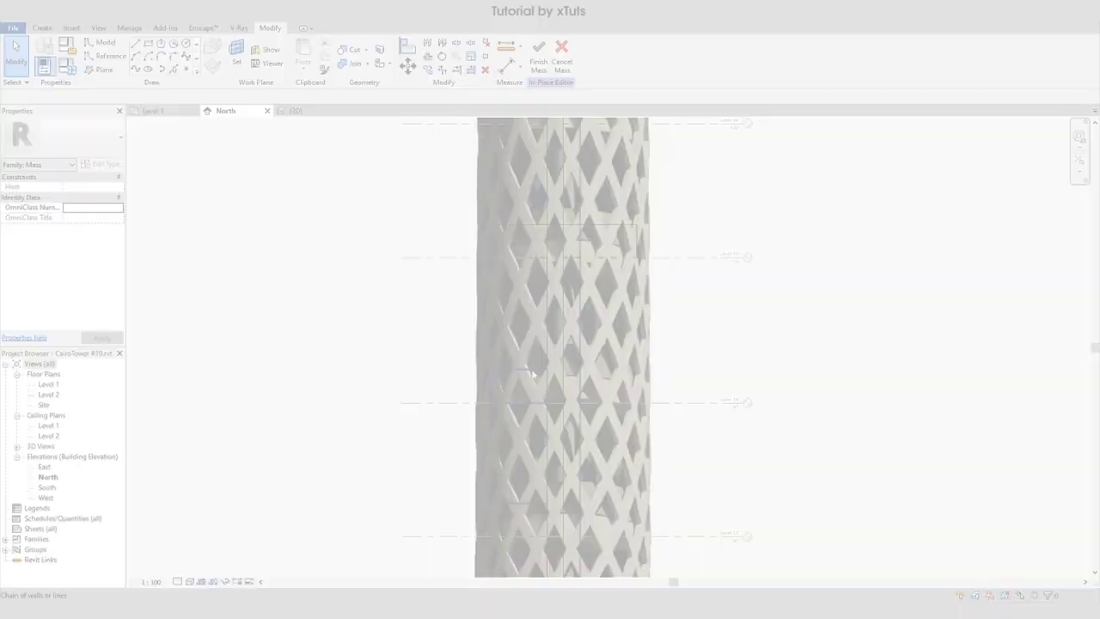
scroll(669, 387, "down", 5)
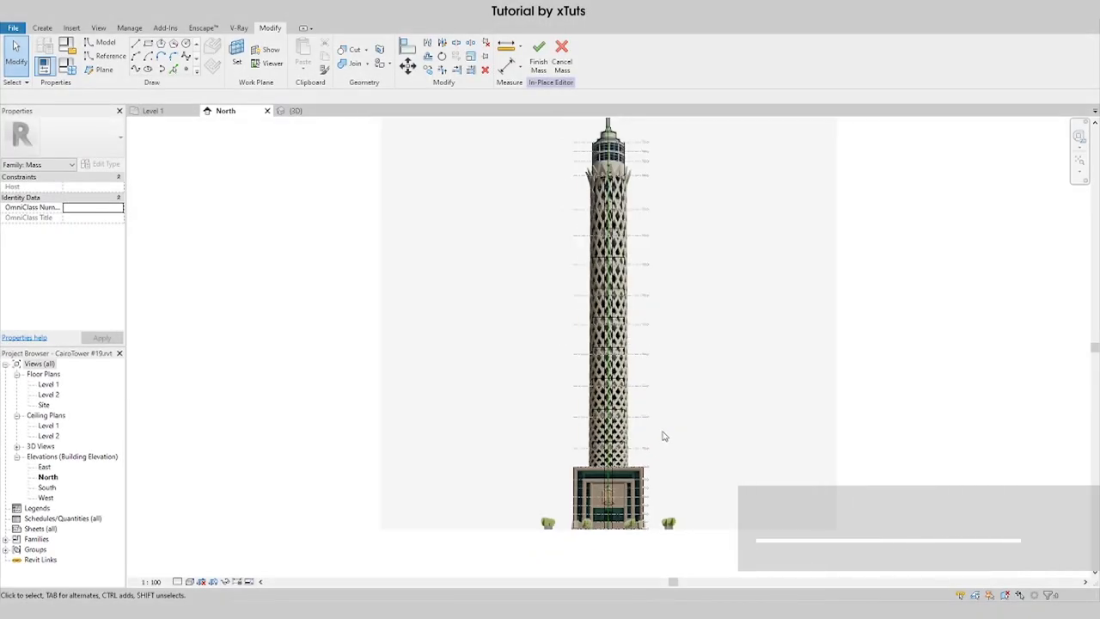
scroll(690, 281, "up", 1)
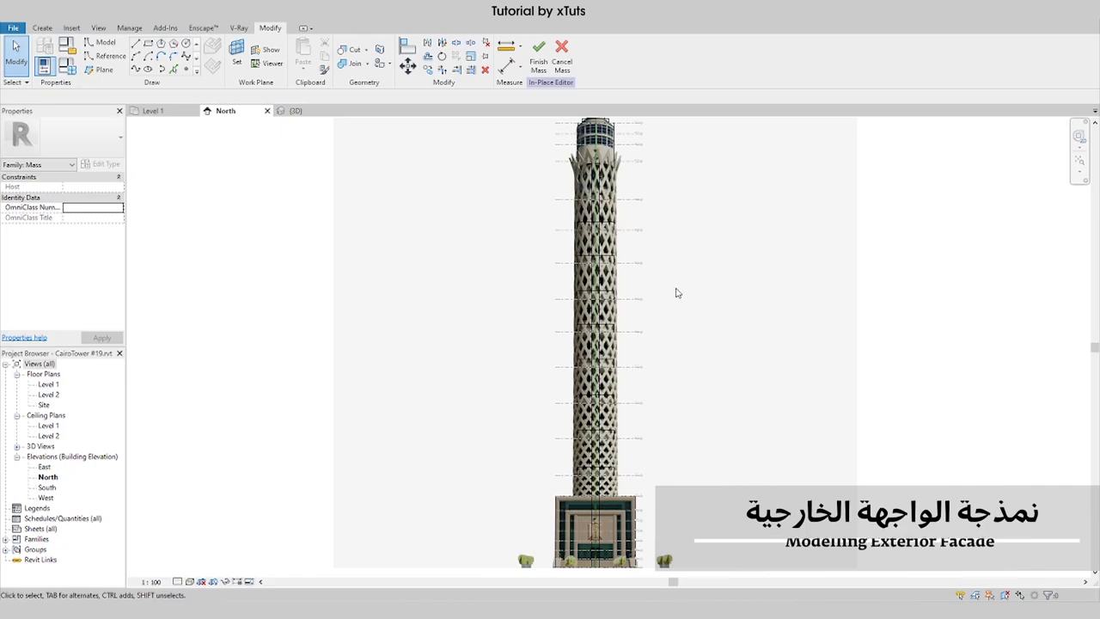
left_click(189, 581)
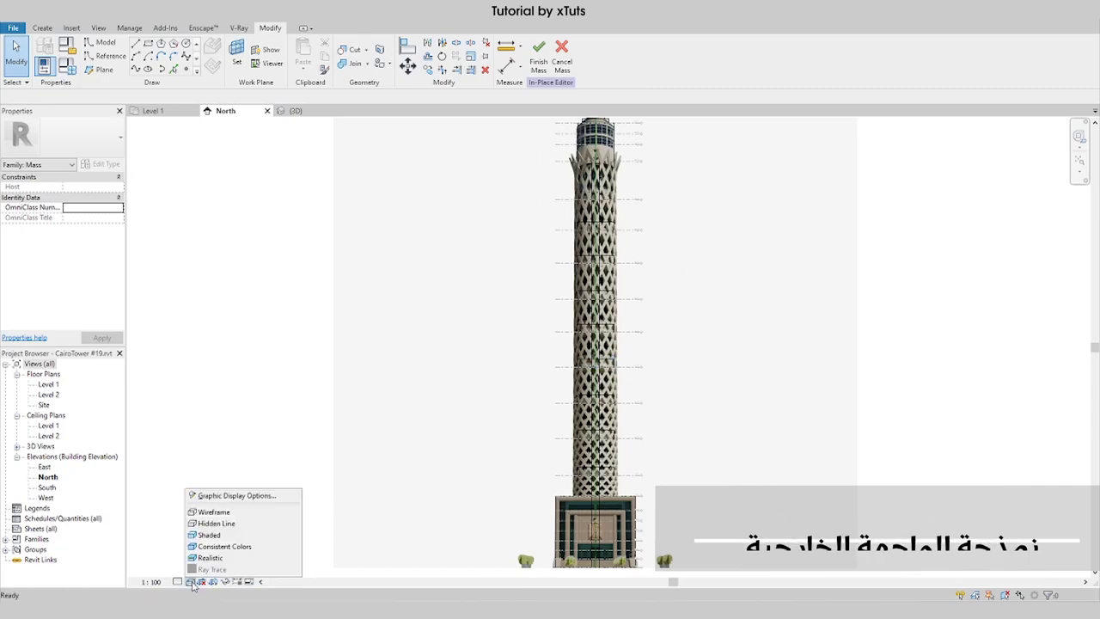
left_click(217, 547)
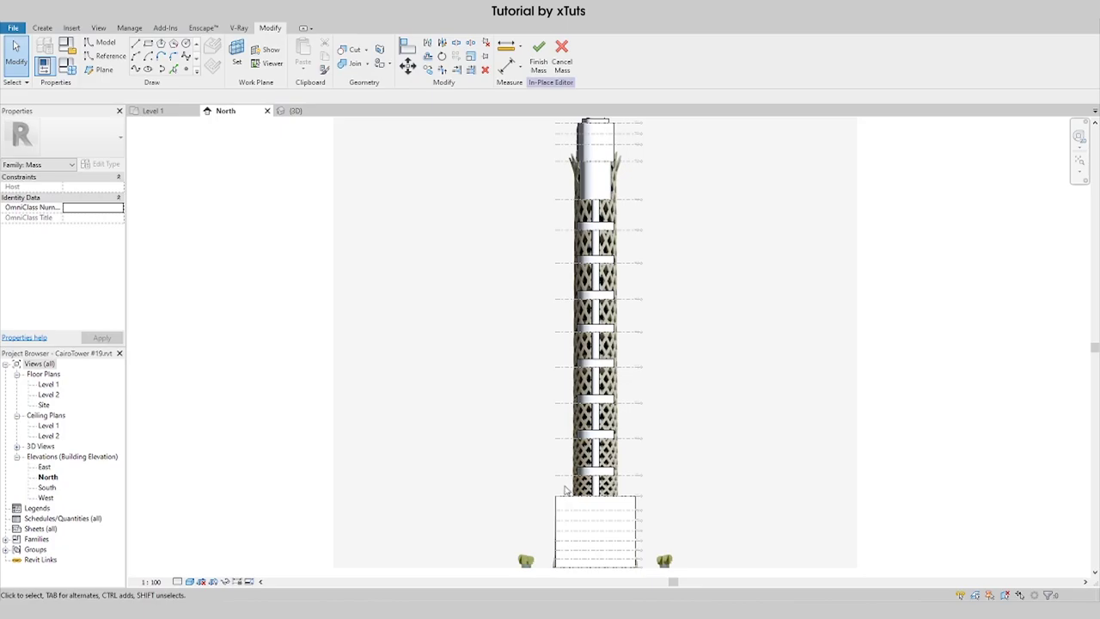
scroll(576, 446, "down", 2)
scroll(638, 459, "up", 2)
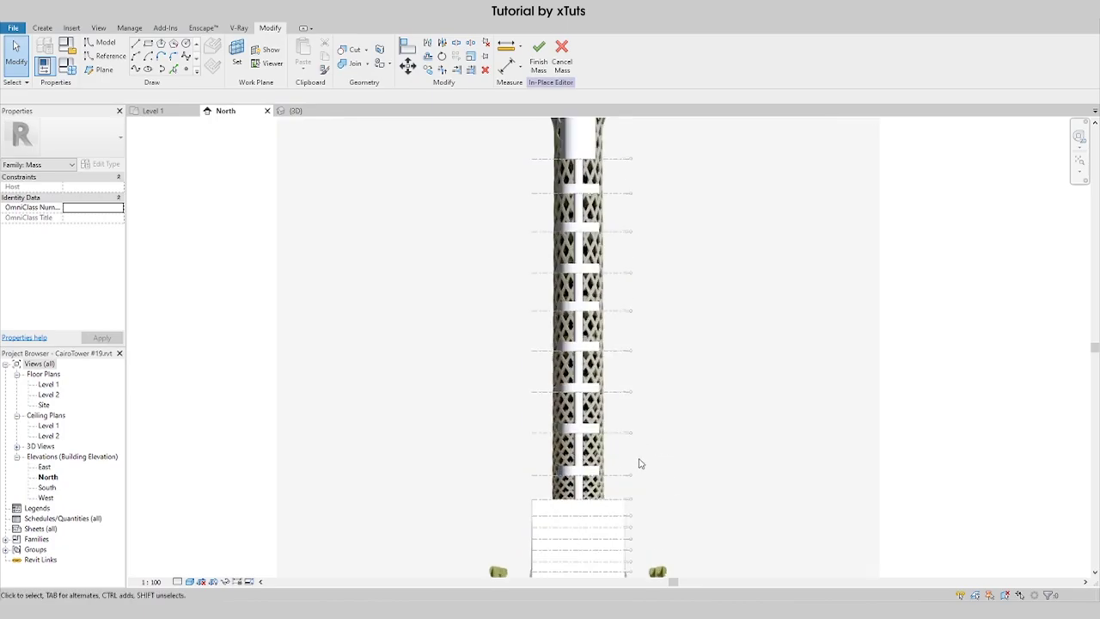
scroll(615, 455, "up", 1)
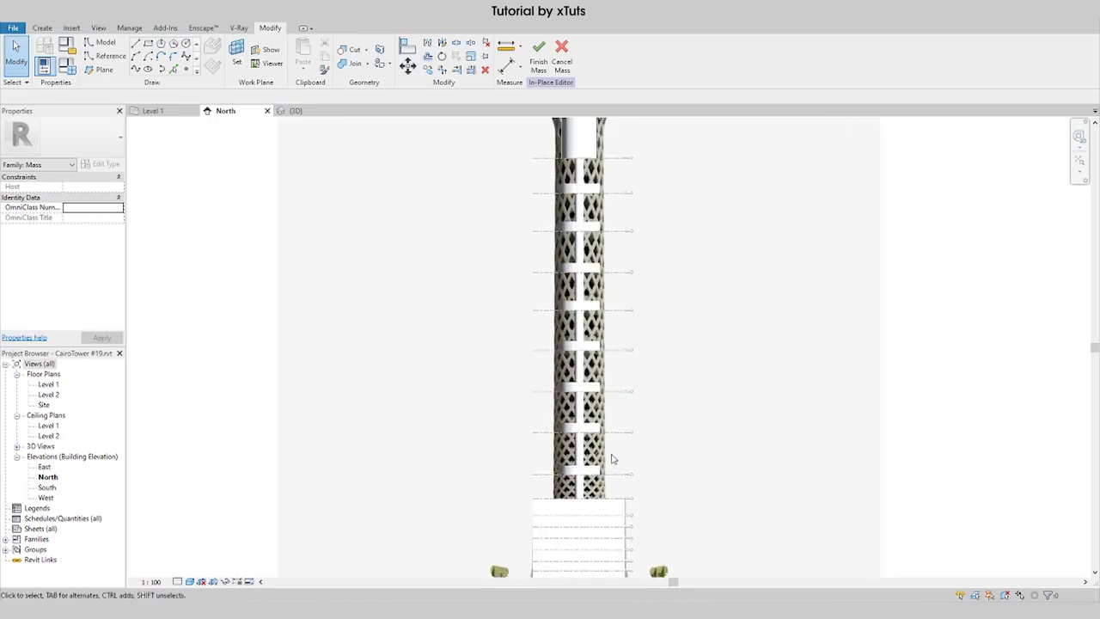
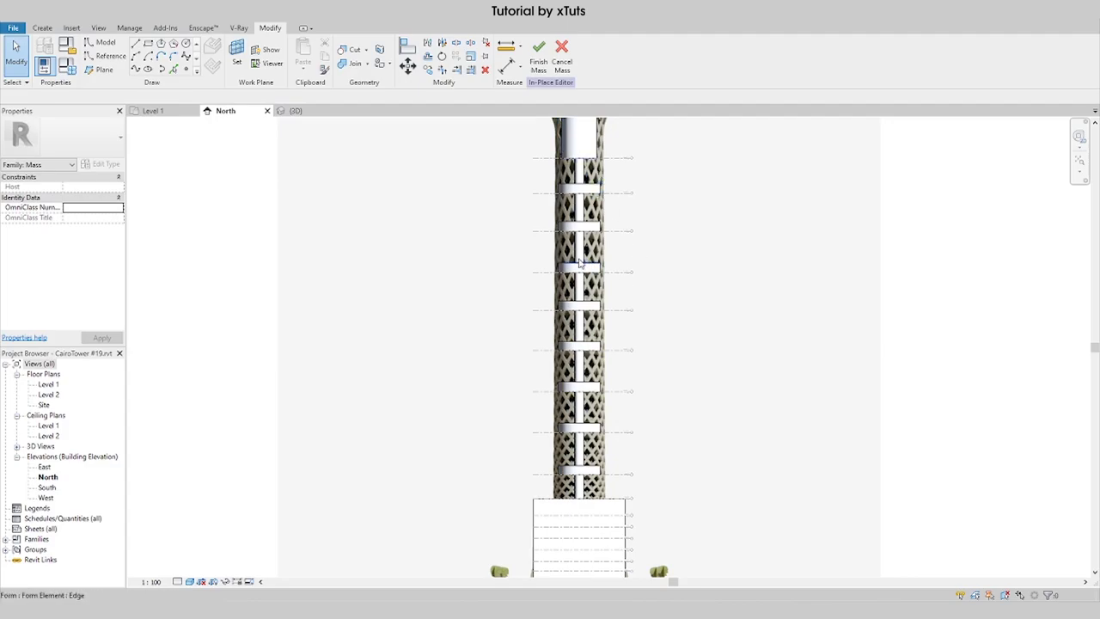
Step: Start a model line placed on the Reference Plane : Center
left_click(100, 43)
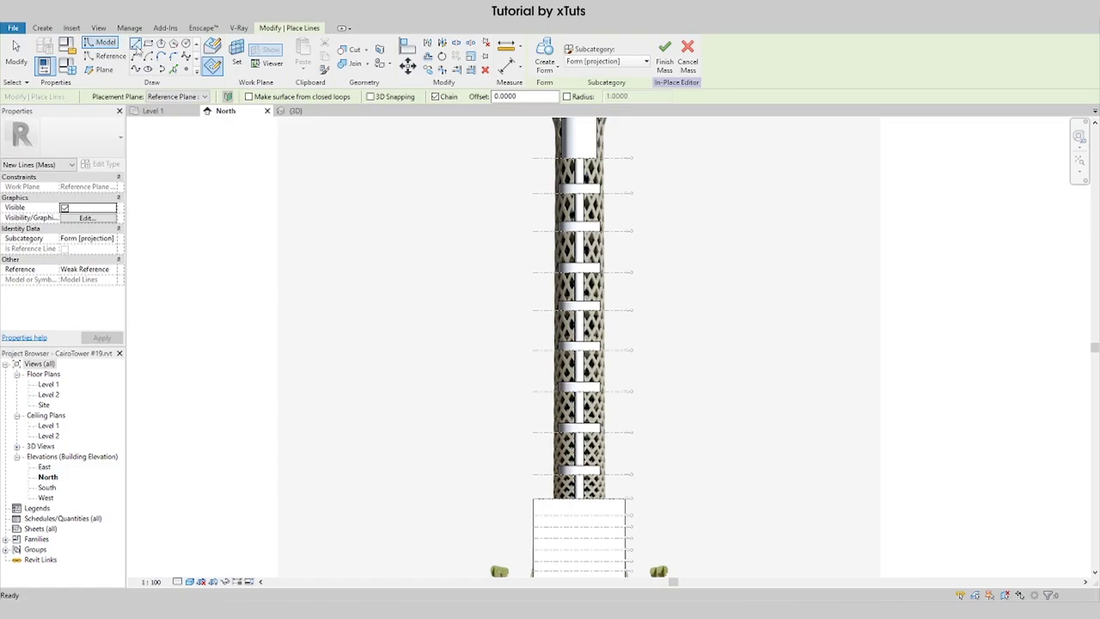
left_click(177, 97)
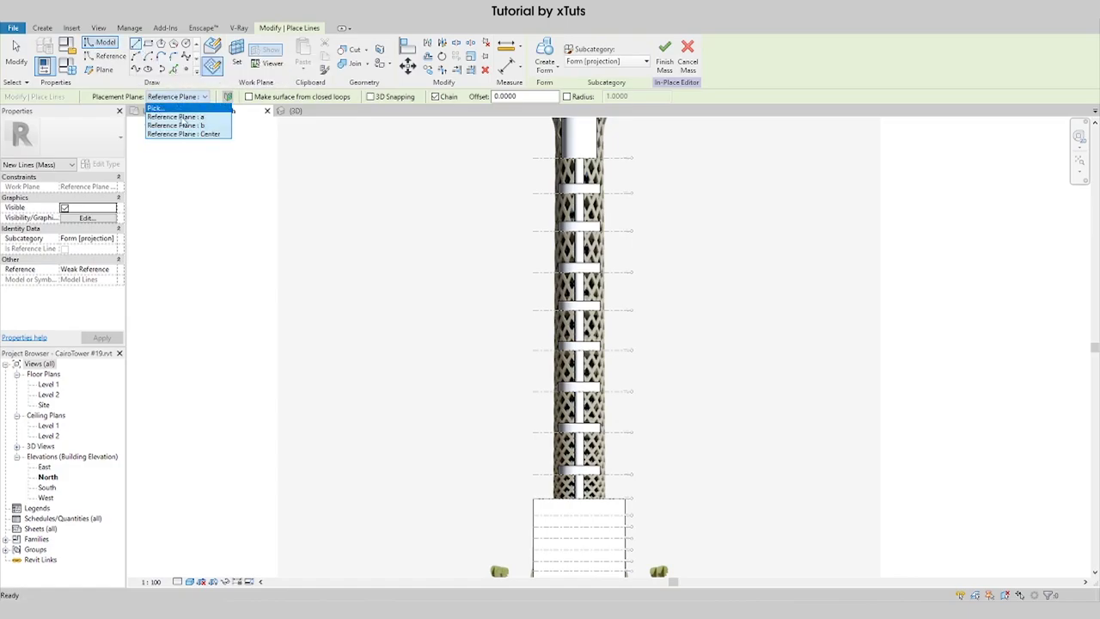
left_click(184, 134)
scroll(633, 484, "up", 8)
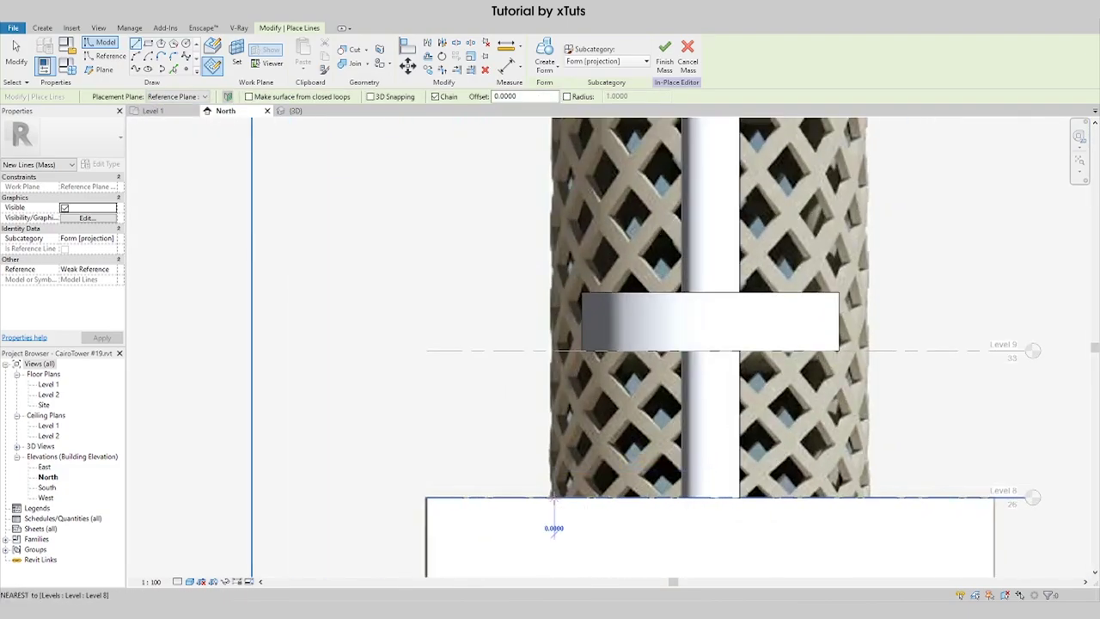
Step: Draw a 51.5 m vertical line upward from Level 8
left_click(553, 498)
scroll(559, 509, "down", 5)
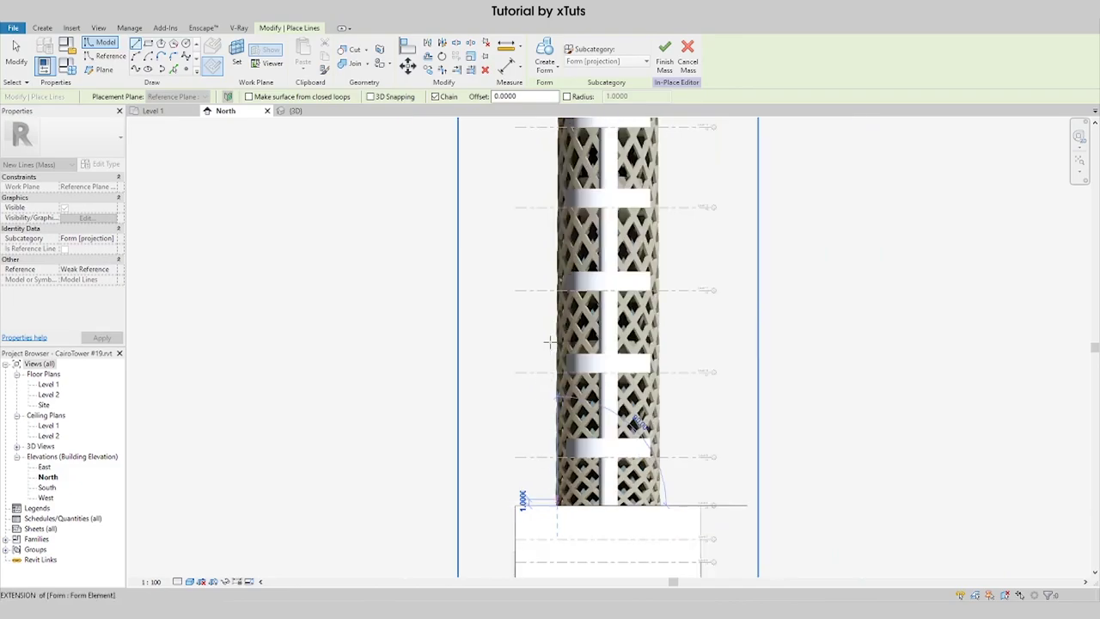
scroll(550, 348, "up", 3)
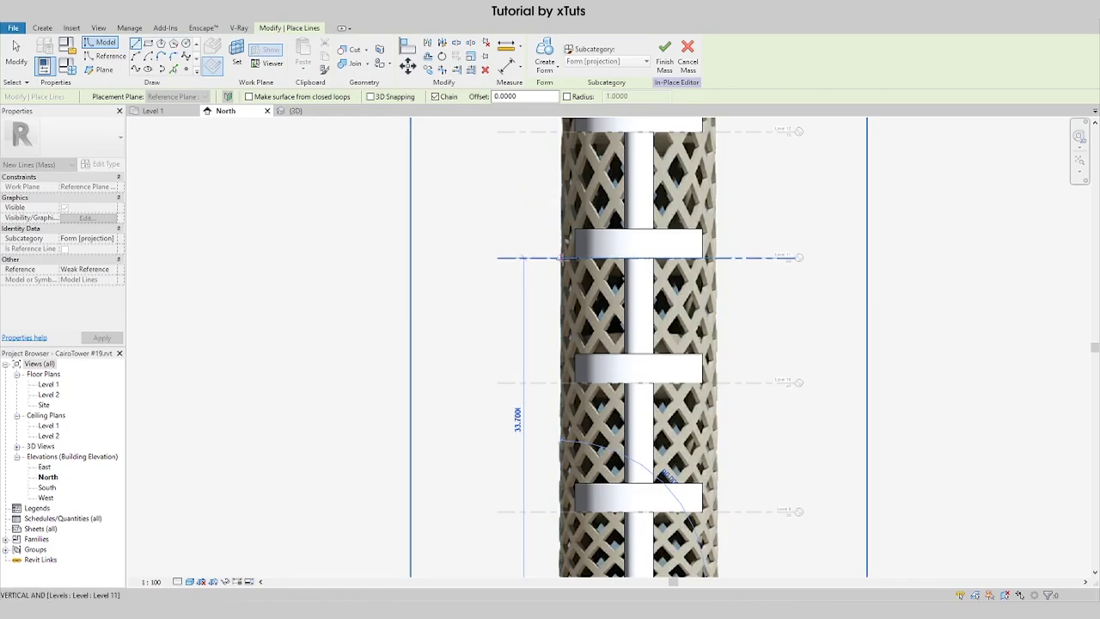
scroll(562, 328, "down", 2)
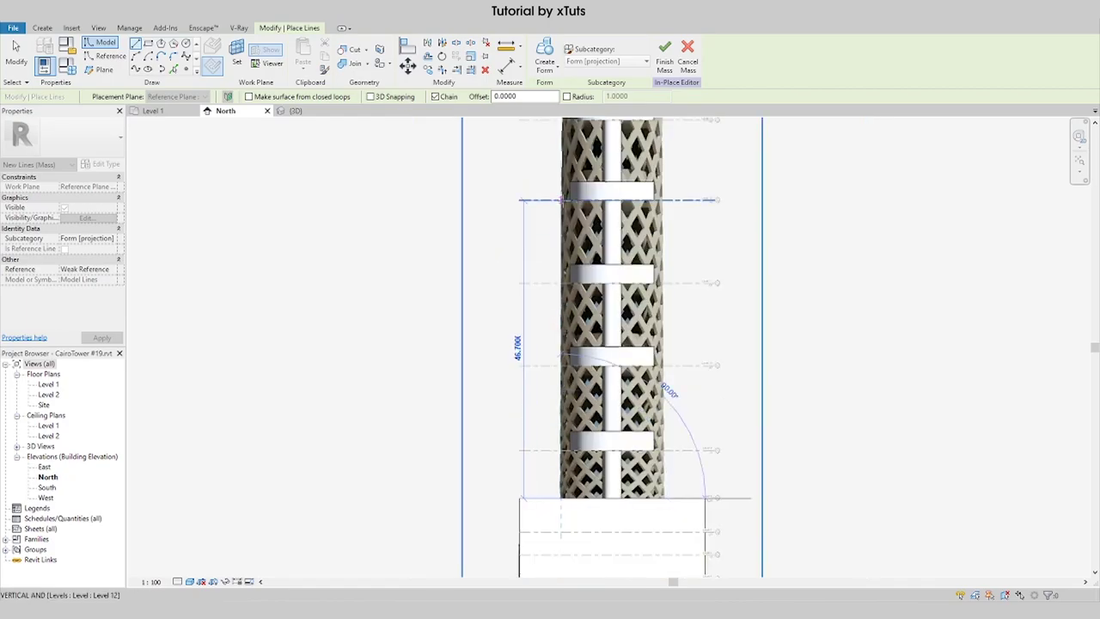
type("51")
type(".5")
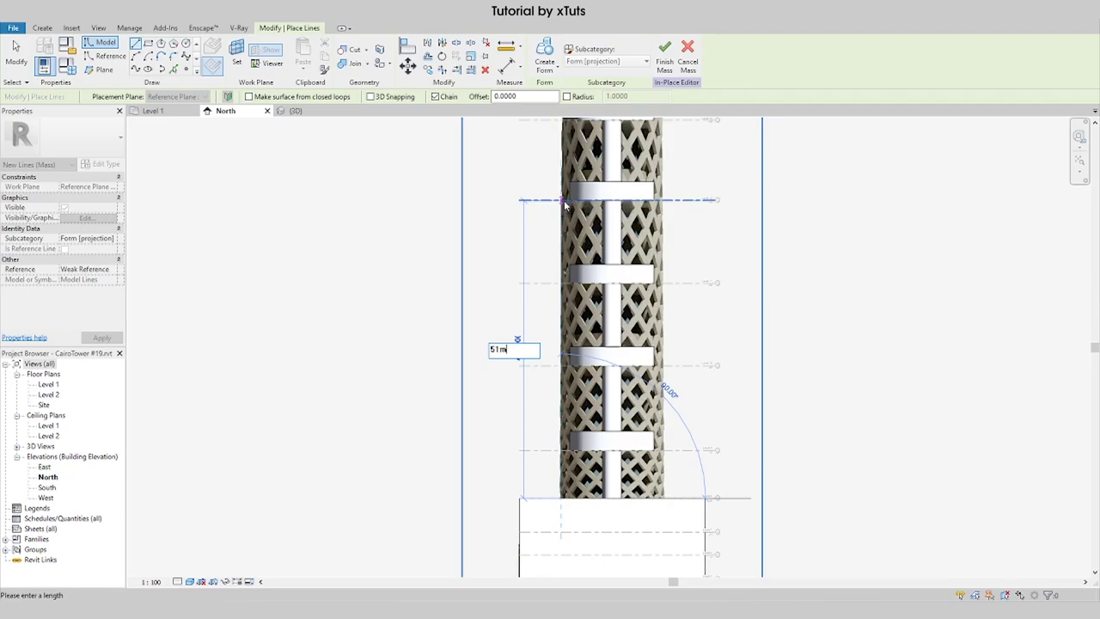
key("Return")
scroll(532, 337, "down", 1)
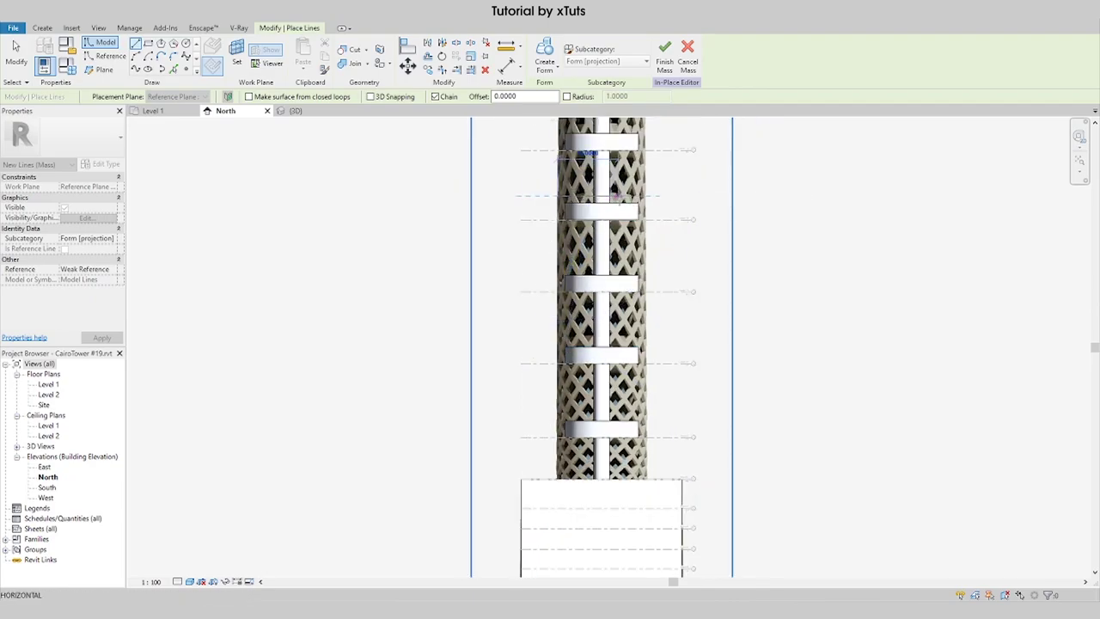
scroll(601, 215, "up", 3)
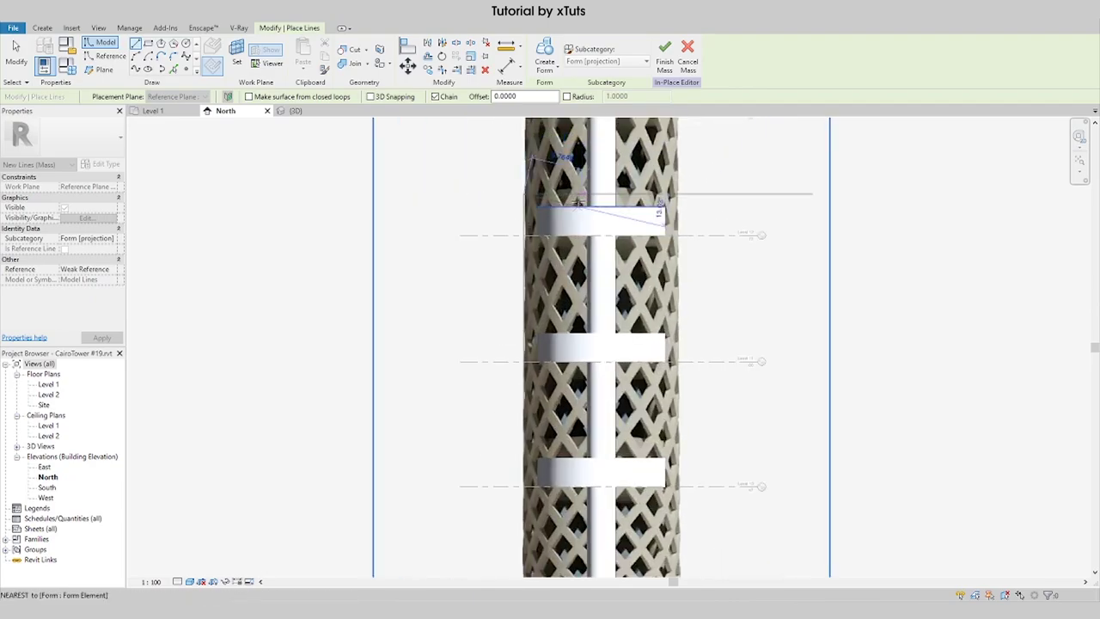
scroll(576, 203, "up", 1)
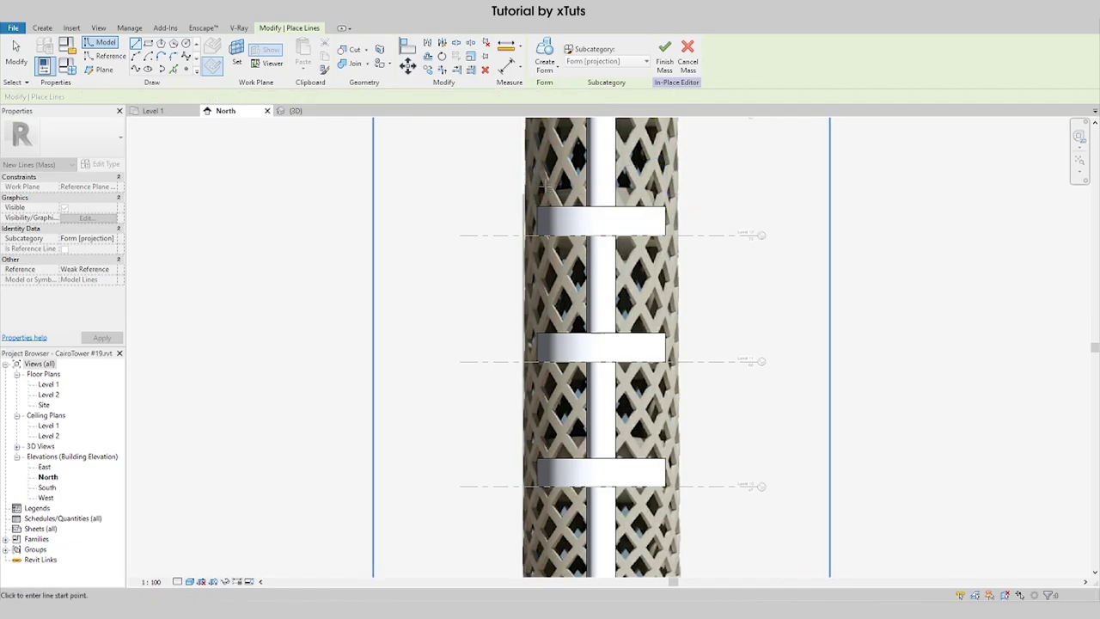
key("Escape")
key("Escape")
Step: Select the new model line and check it in the {3D} view
left_click(525, 200)
scroll(529, 223, "down", 1)
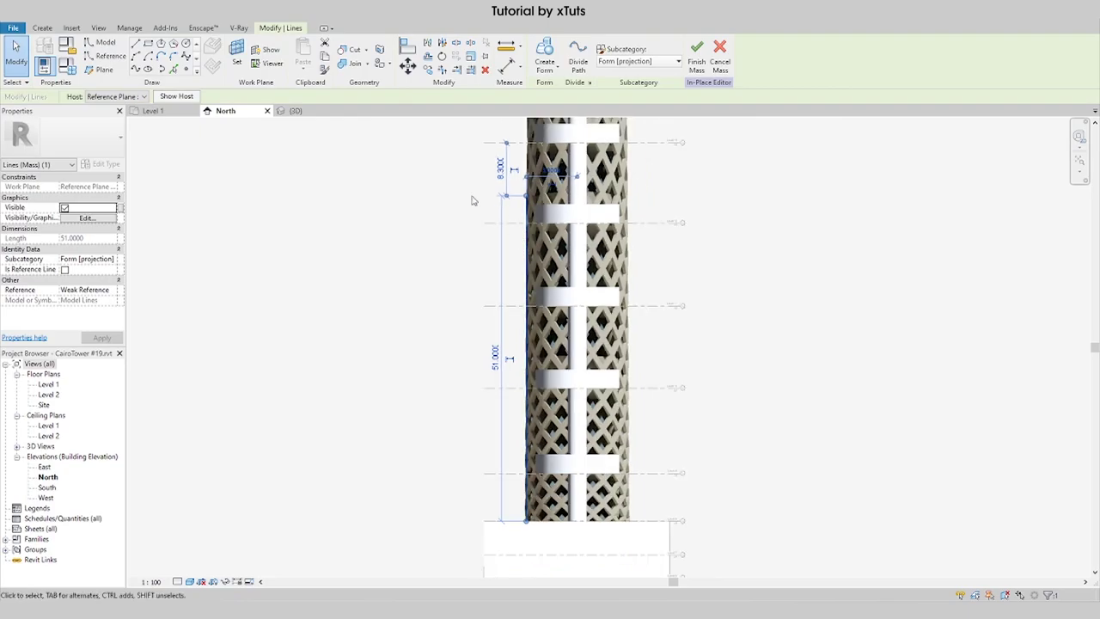
left_click(294, 111)
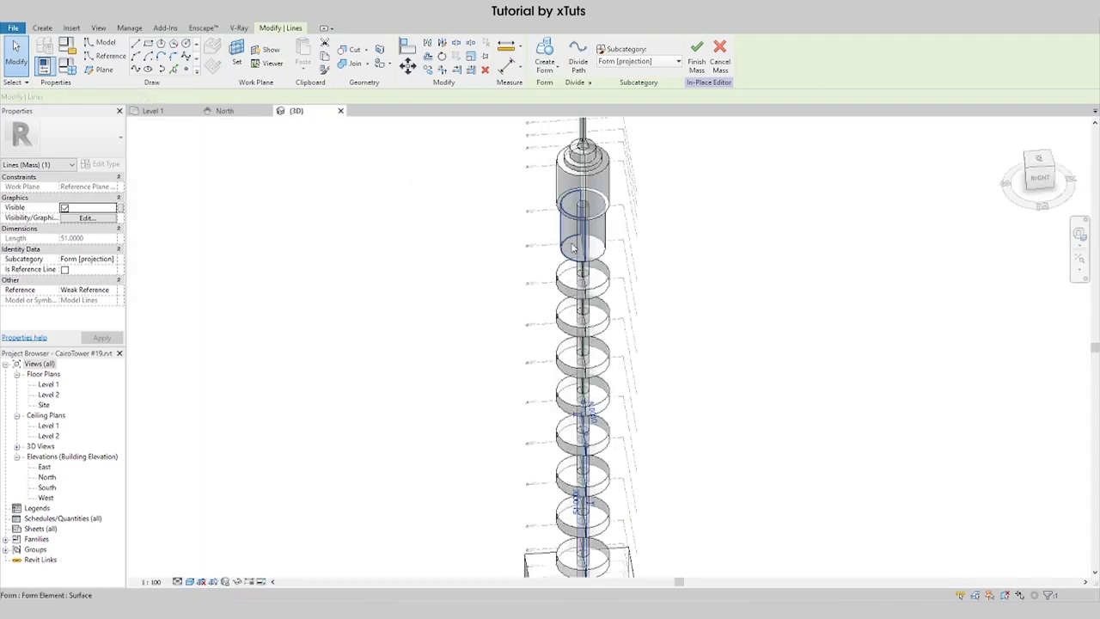
left_click(584, 176)
middle_click_drag(583, 176, 583, 159, "shift")
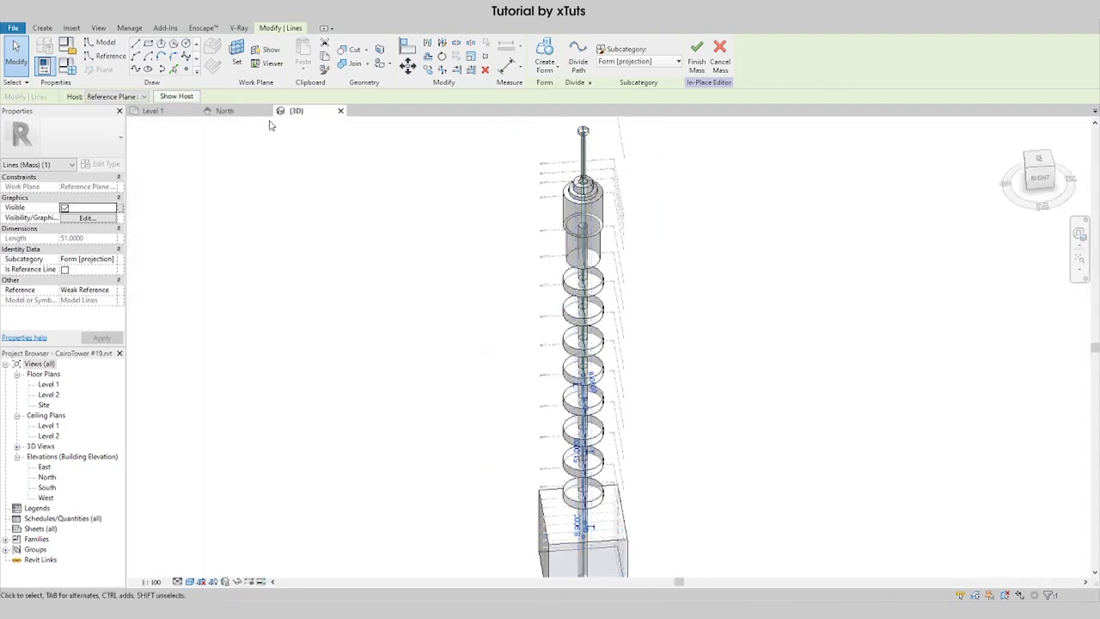
Step: In the North elevation, switch to Wireframe and select the model and reference lines
left_click(230, 112)
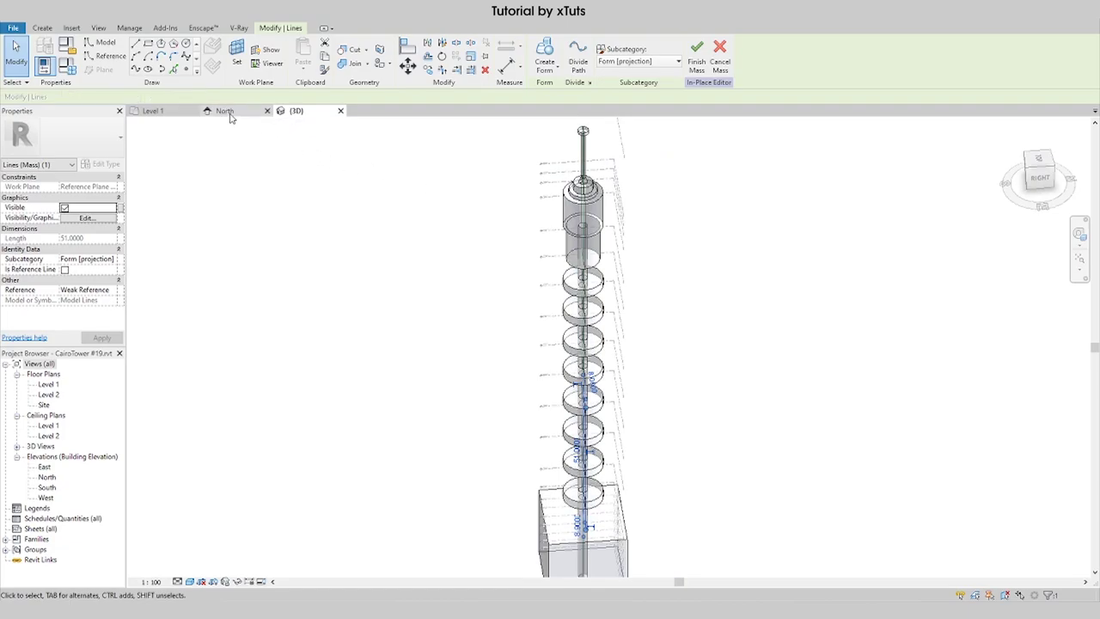
left_click(189, 581)
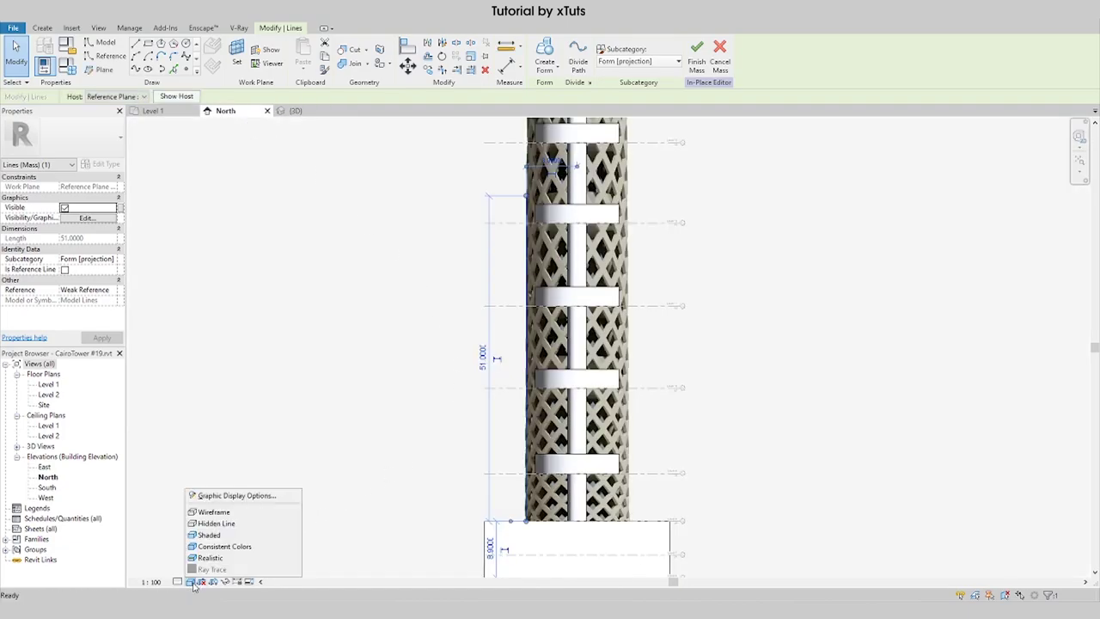
left_click(214, 513)
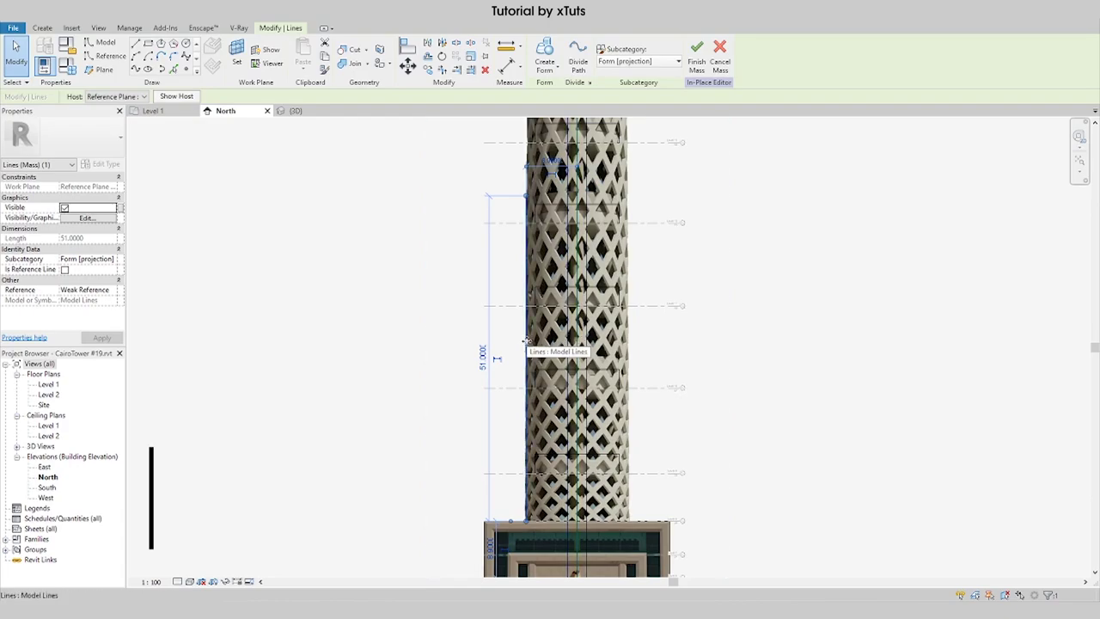
left_click(574, 344)
left_click(577, 344, "ctrl")
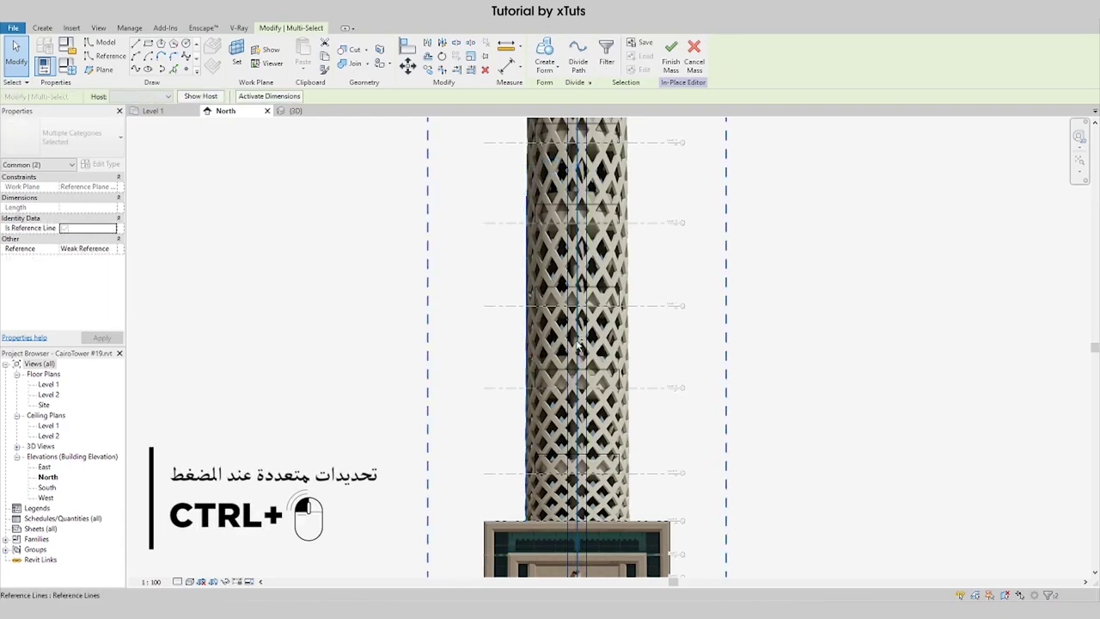
Step: Make a cylinder form from the selected lines, review it in {3D}, and return to North
left_click(546, 53)
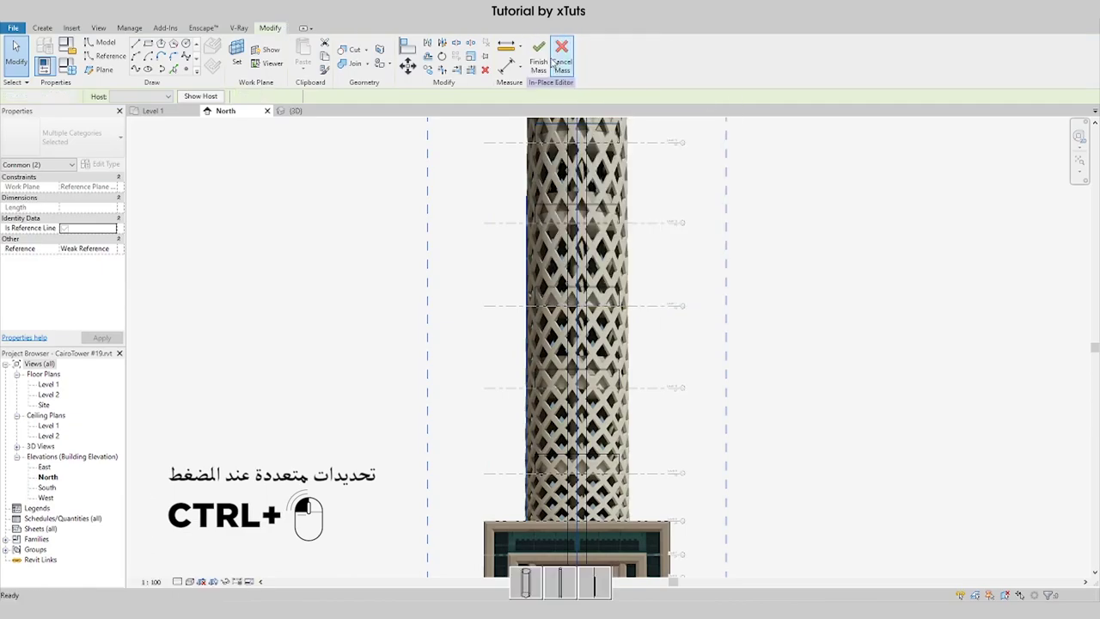
left_click(533, 585)
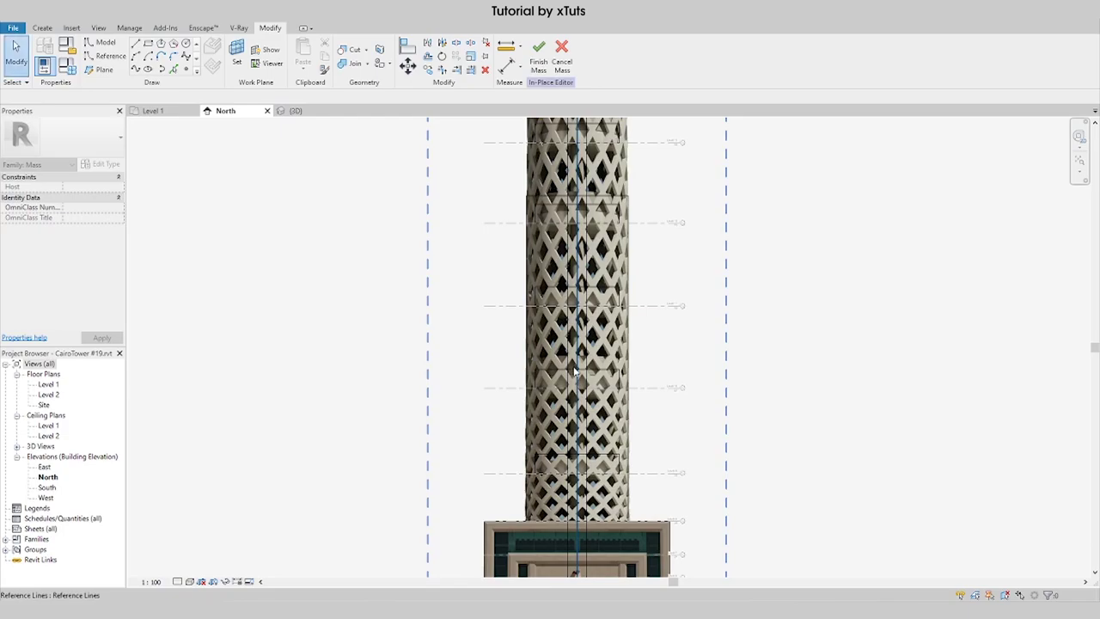
left_click(487, 258)
left_click(306, 113)
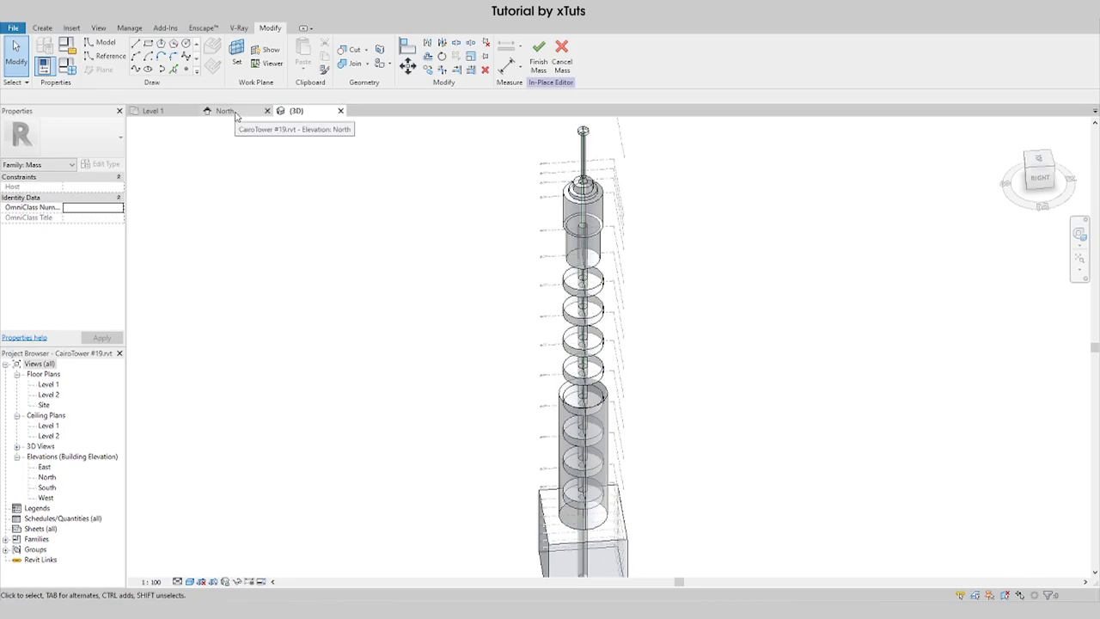
left_click(234, 113)
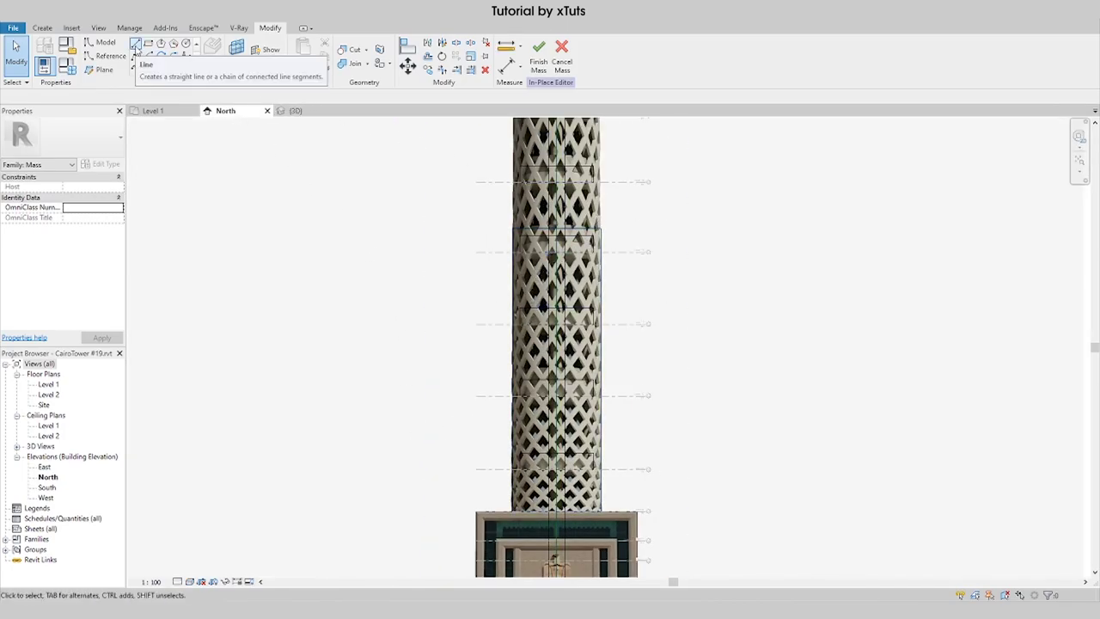
Step: Start a model line on a reference plane chosen as the Placement Plane
left_click(135, 48)
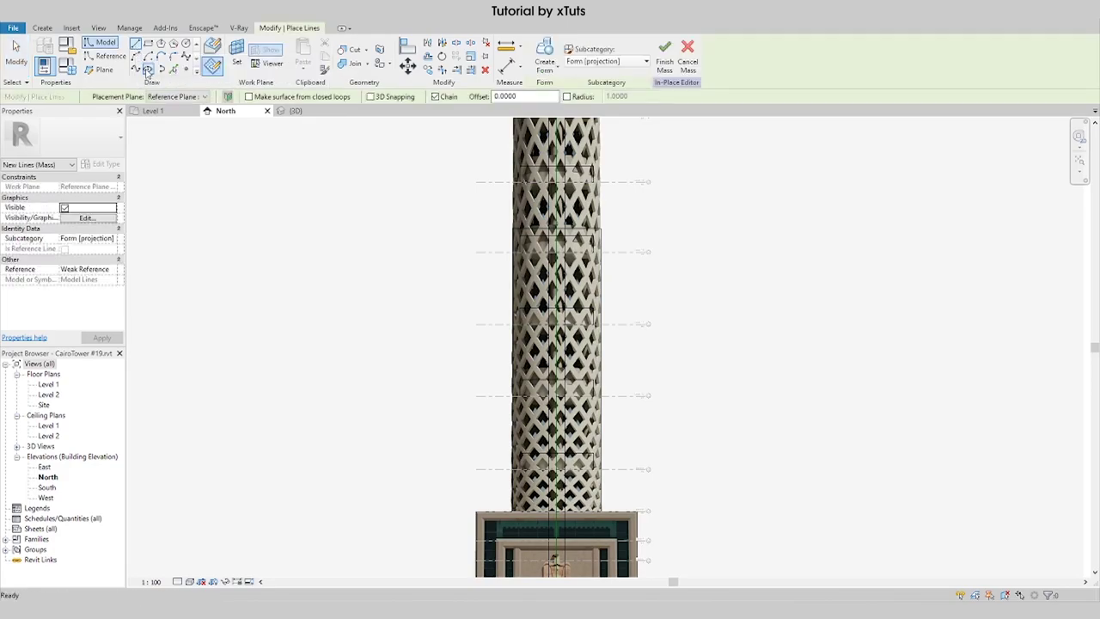
left_click(177, 96)
left_click(180, 130)
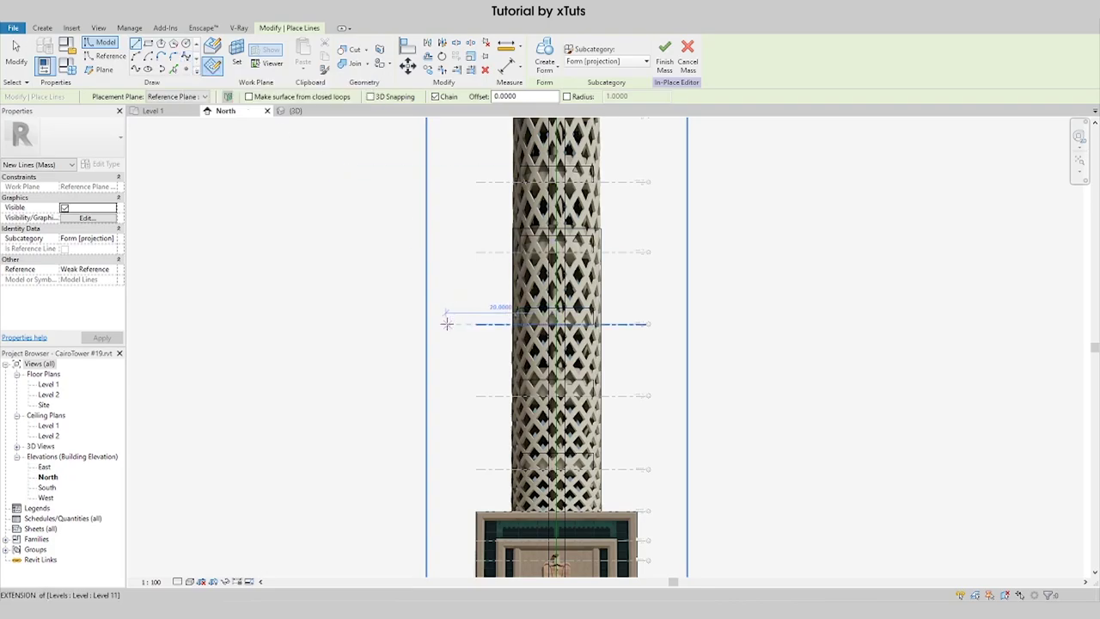
scroll(491, 429, "down", 5)
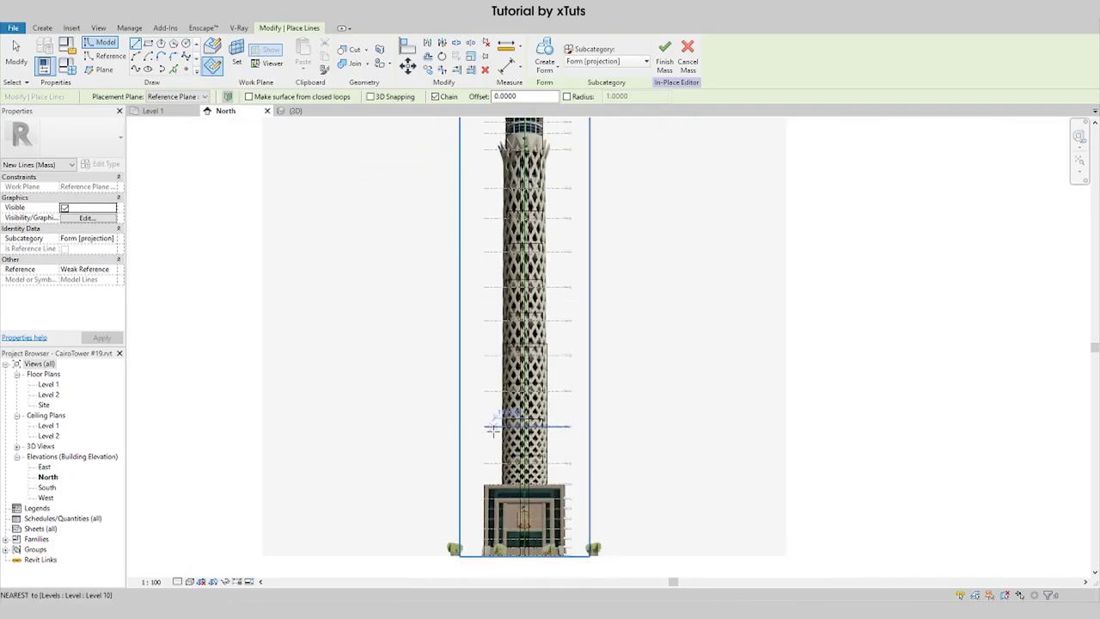
scroll(495, 345, "up", 3)
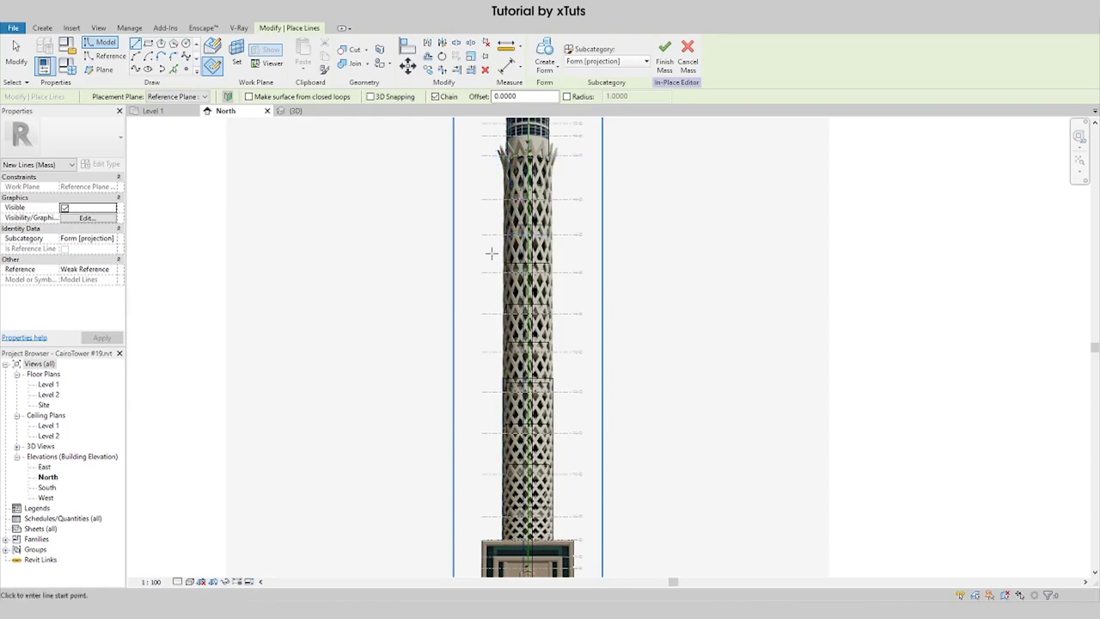
Step: Draw a 74.49 m spline from the top endpoint down the tower's flared left edge, then select it
left_click(186, 57)
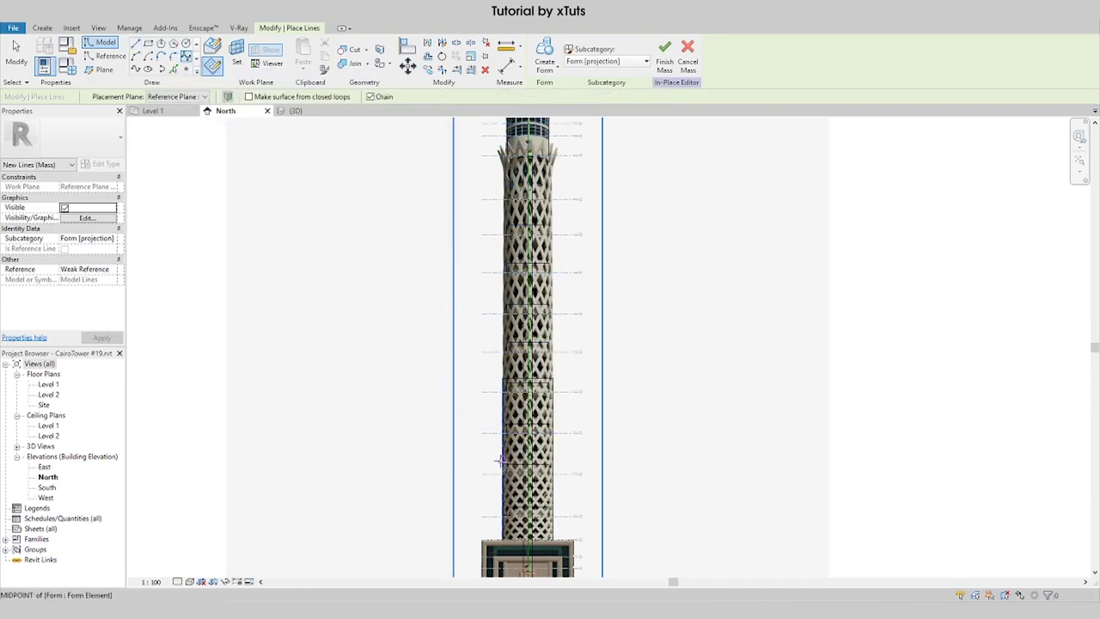
scroll(503, 464, "up", 5)
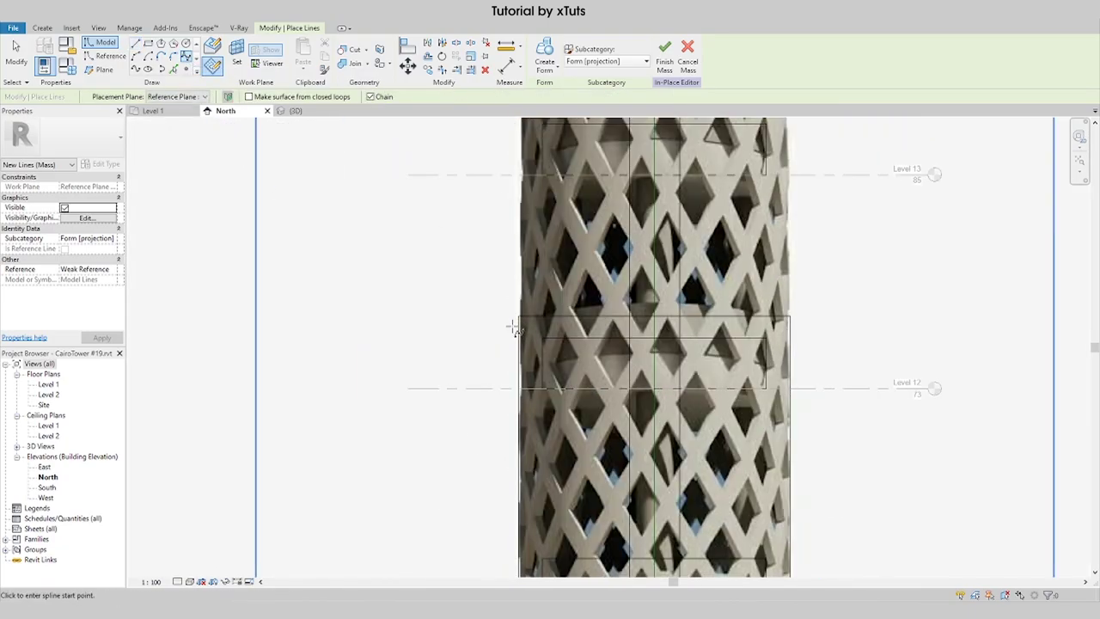
scroll(515, 322, "up", 2)
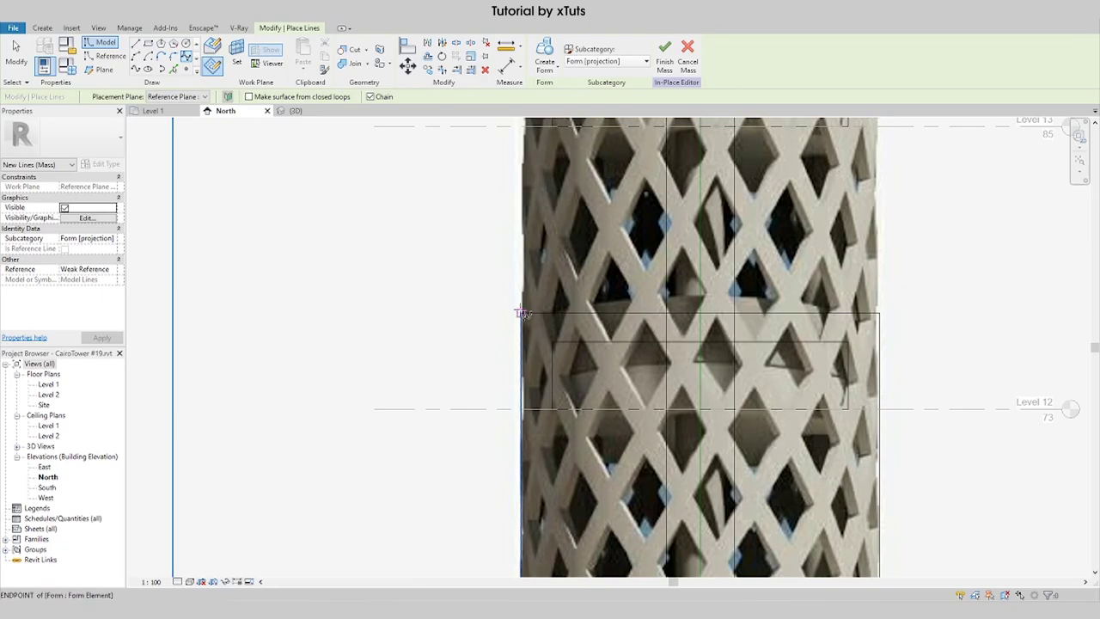
left_click(523, 314)
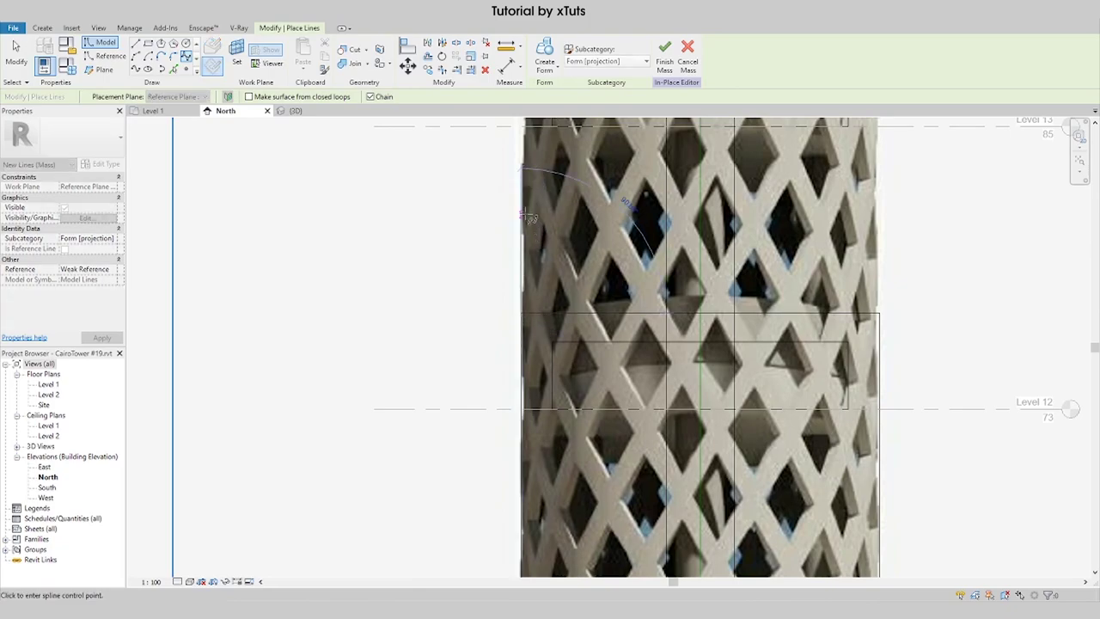
scroll(509, 429, "down", 3)
scroll(511, 444, "down", 2)
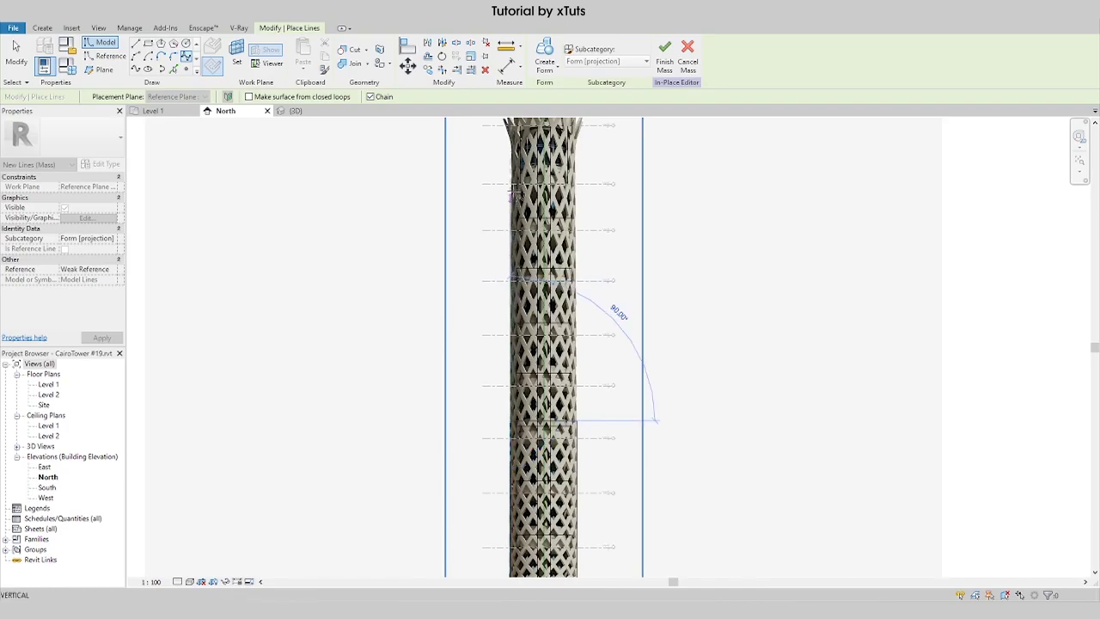
scroll(515, 151, "up", 3)
scroll(518, 153, "up", 3)
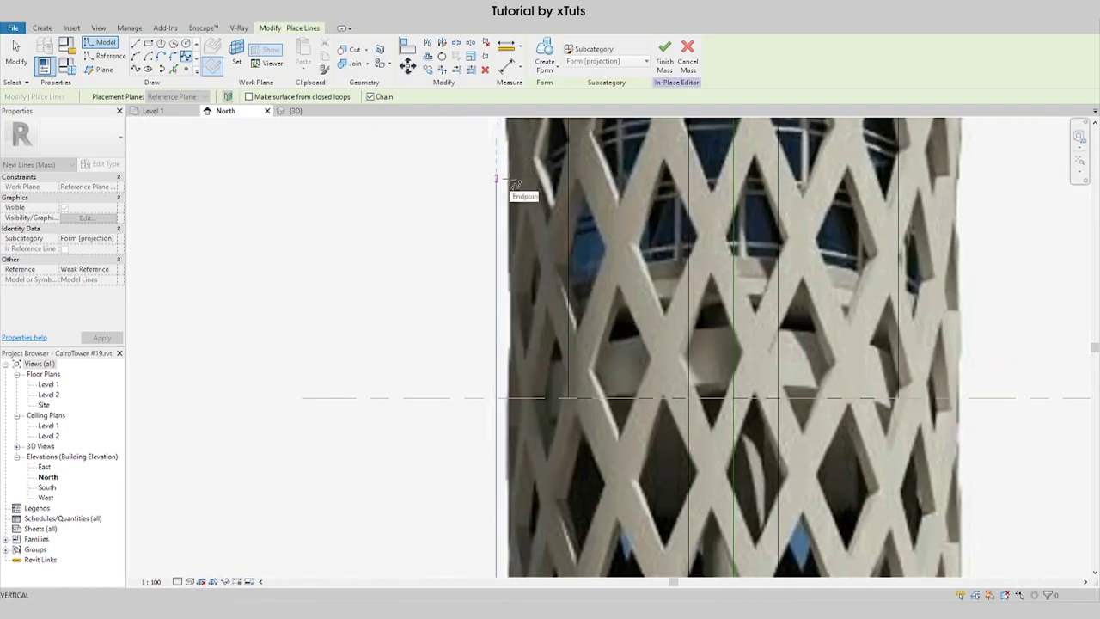
scroll(515, 172, "down", 2)
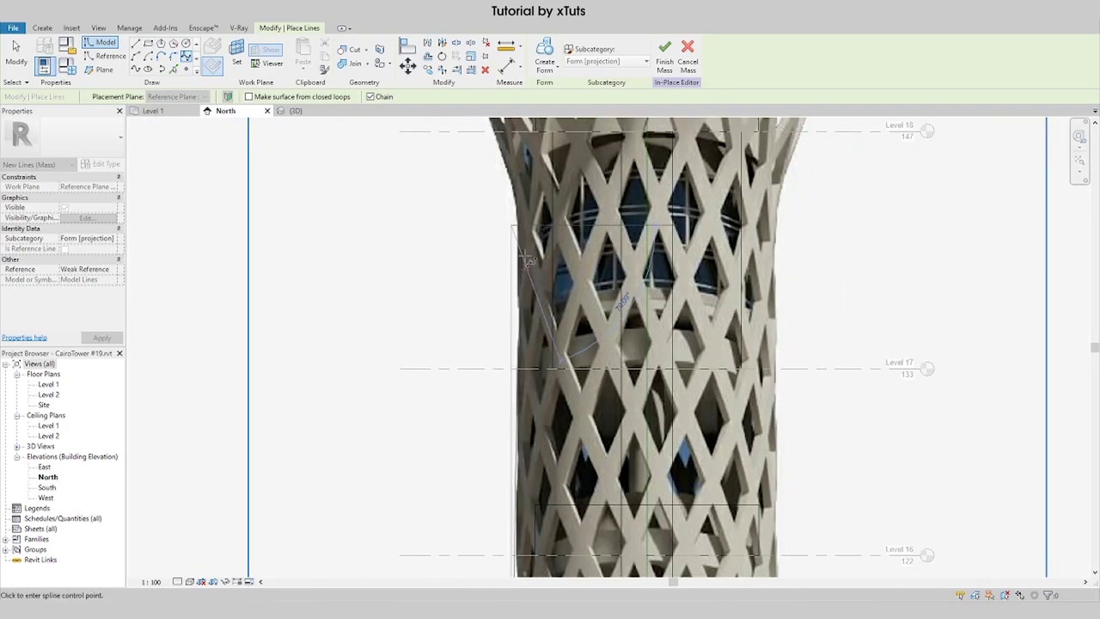
scroll(514, 198, "up", 3)
scroll(516, 215, "down", 2)
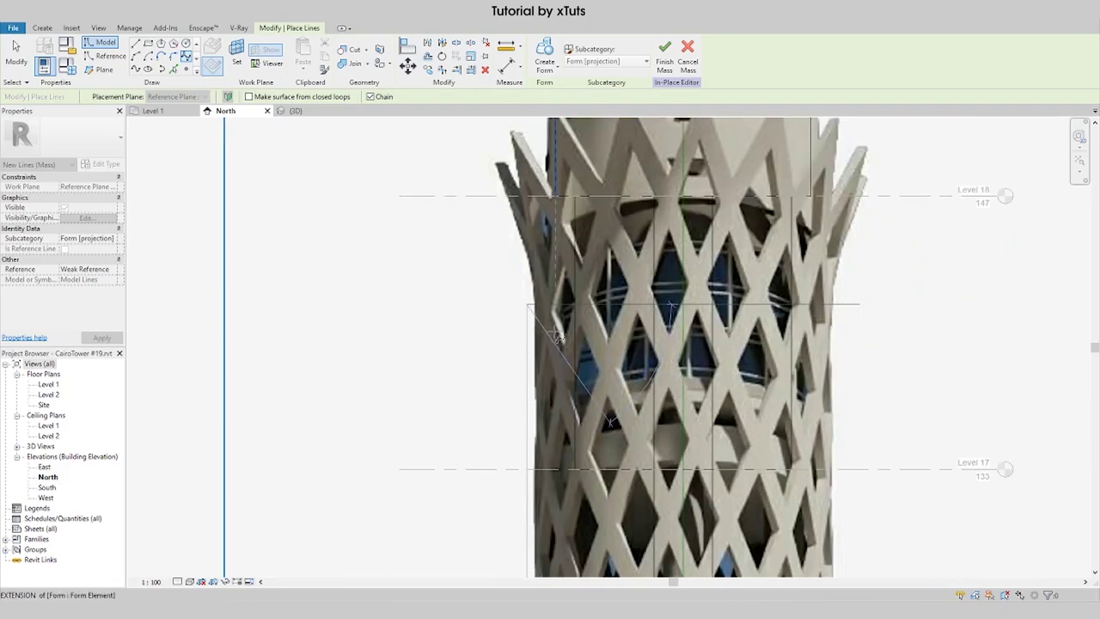
scroll(520, 245, "up", 2)
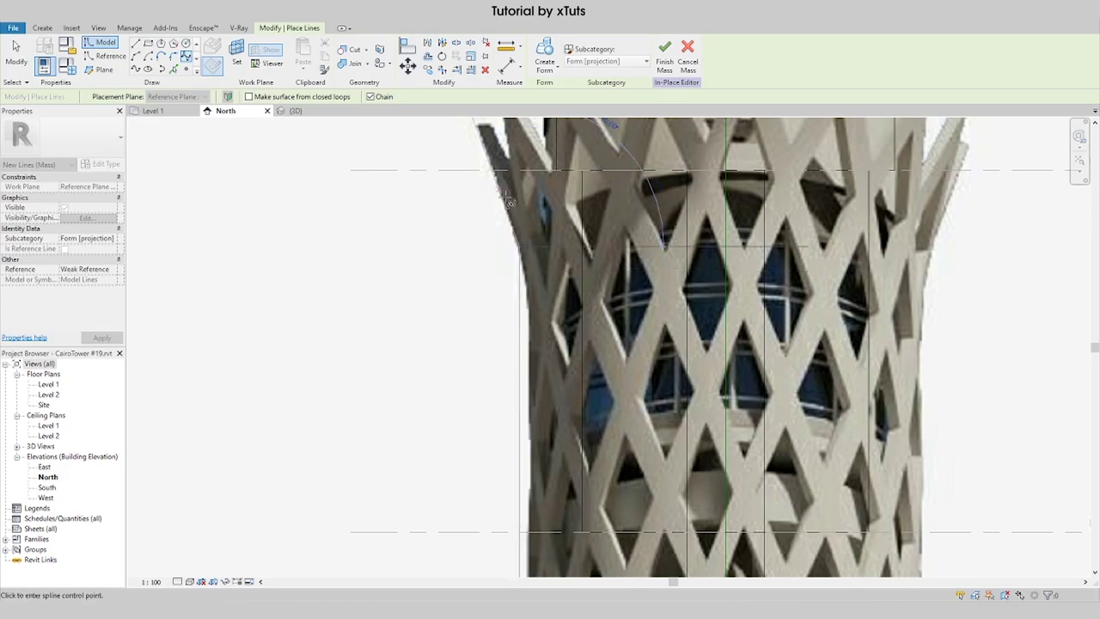
scroll(510, 202, "down", 2)
scroll(494, 176, "up", 1)
scroll(494, 165, "down", 2)
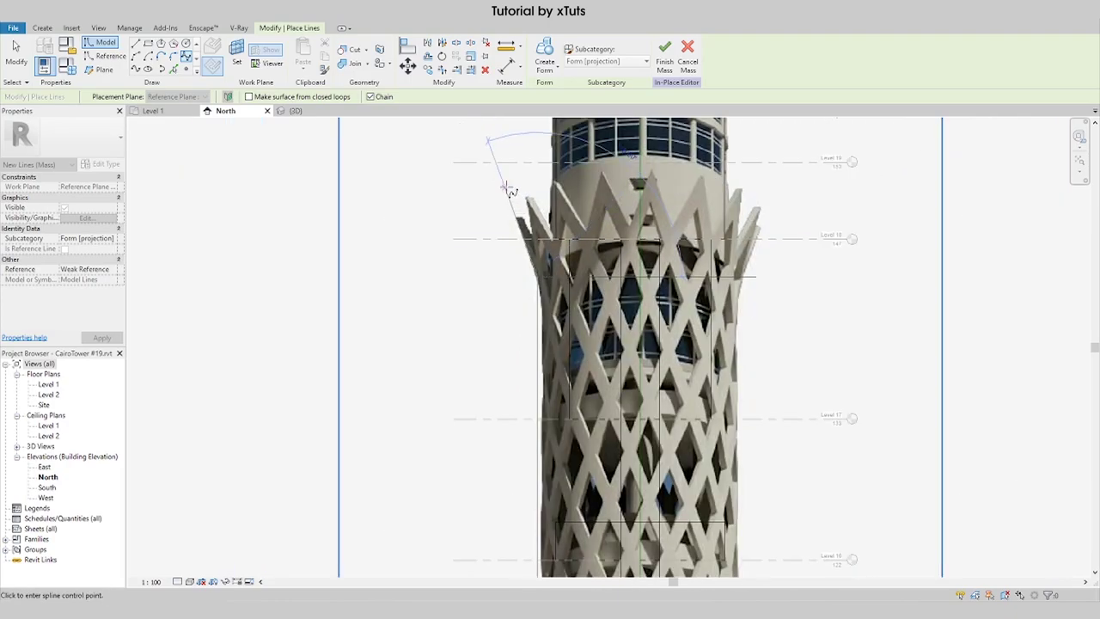
key("Escape")
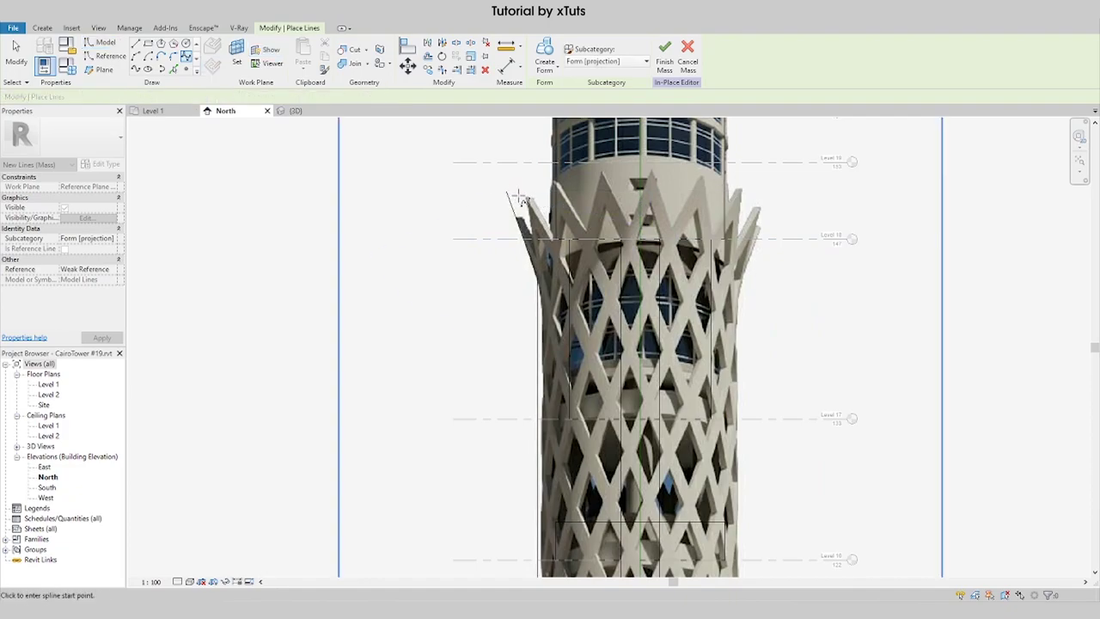
key("Escape")
left_click(512, 202)
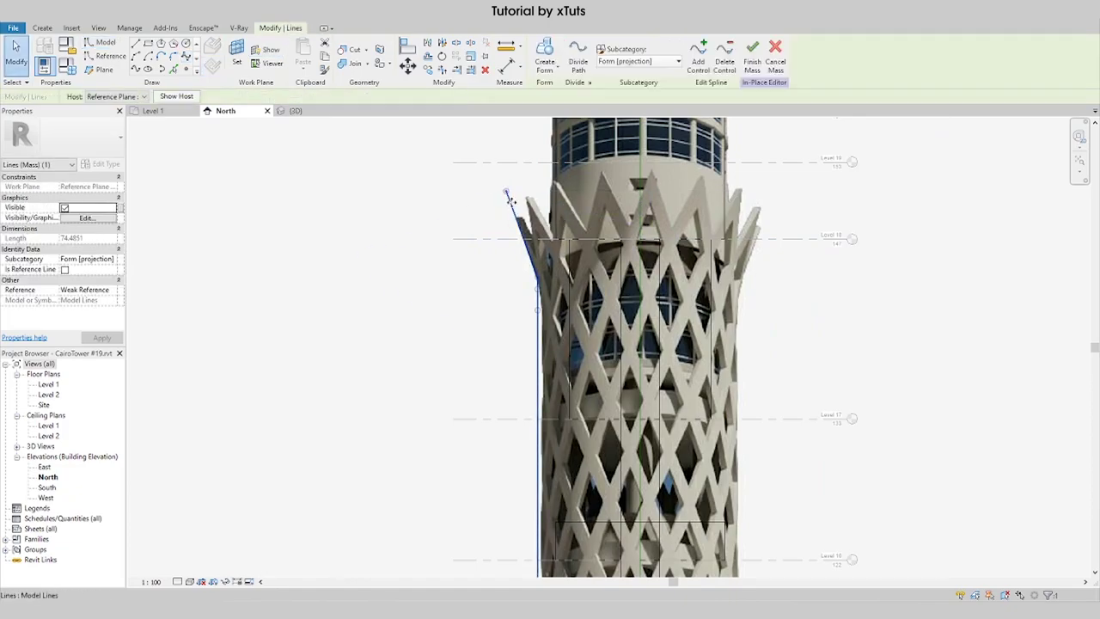
scroll(500, 215, "down", 1)
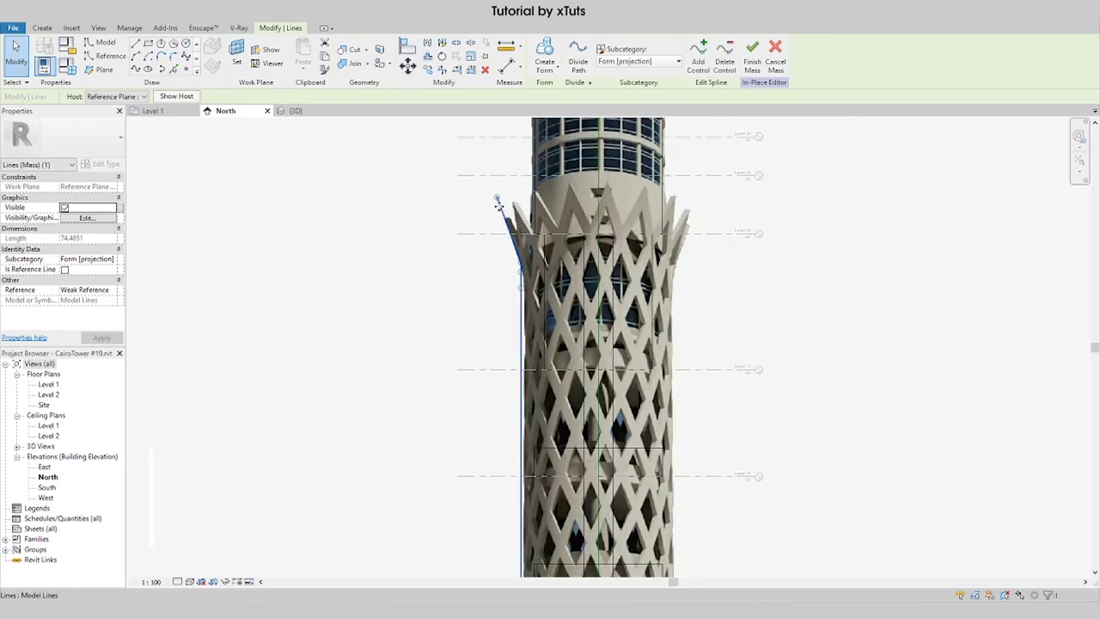
Step: Add the central reference line as the axis and create a form with the spline
left_click(599, 186)
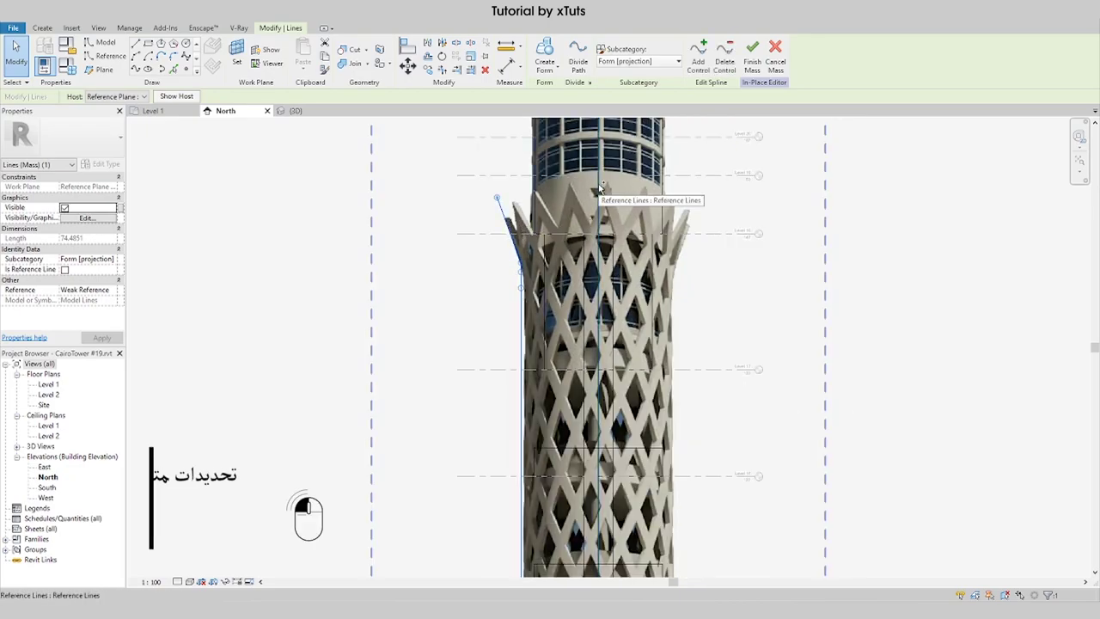
left_click(599, 186, "ctrl")
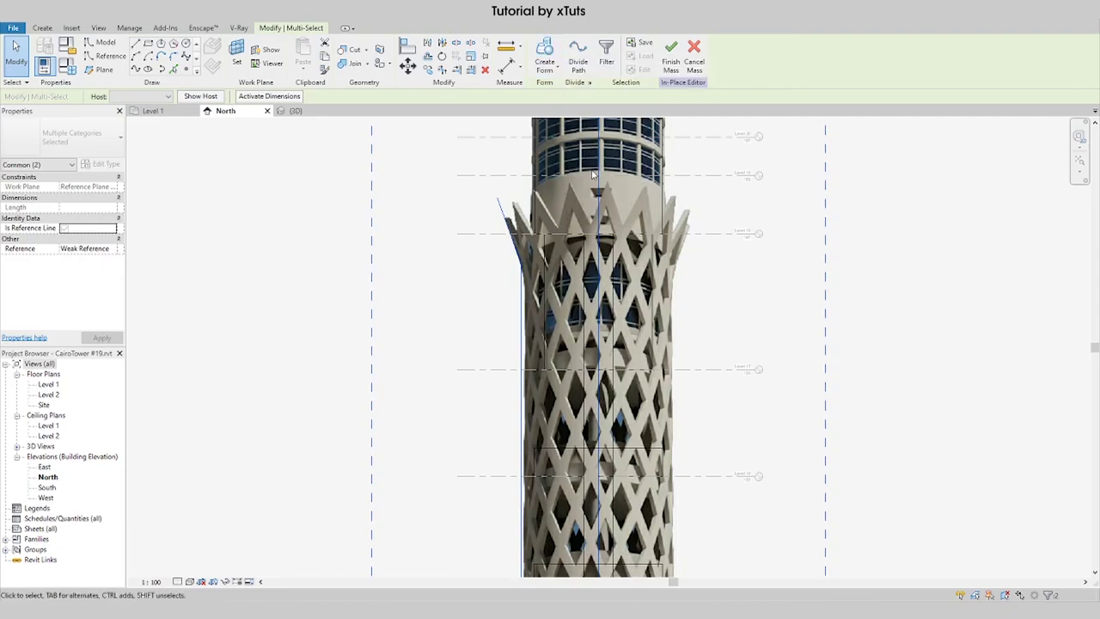
left_click(544, 53)
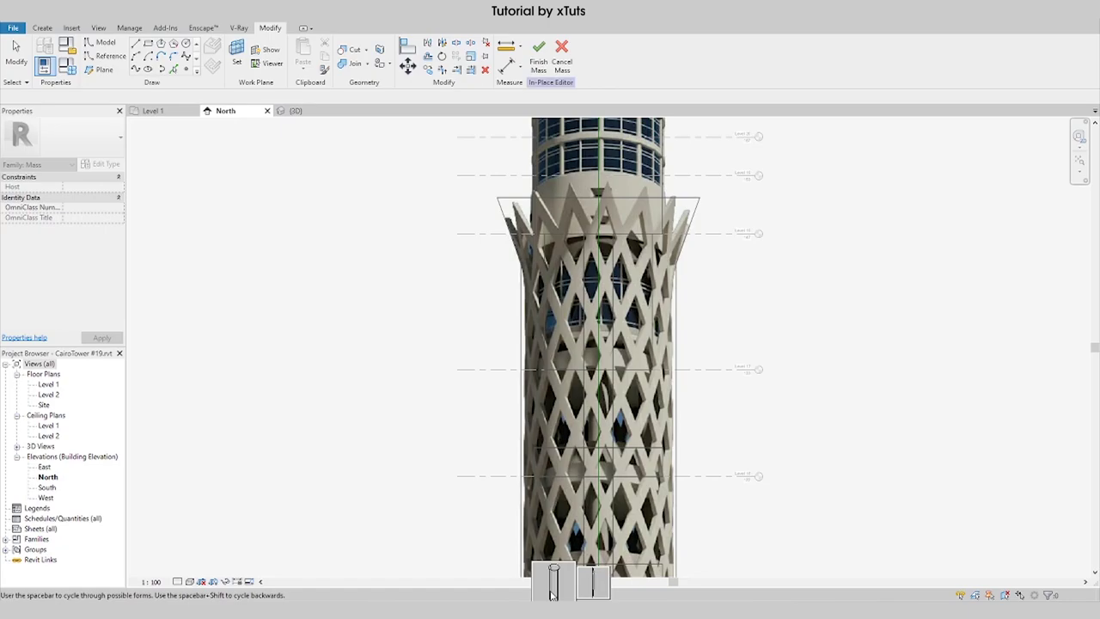
Step: Choose the revolved form option and view the tower in {3D}
left_click(552, 588)
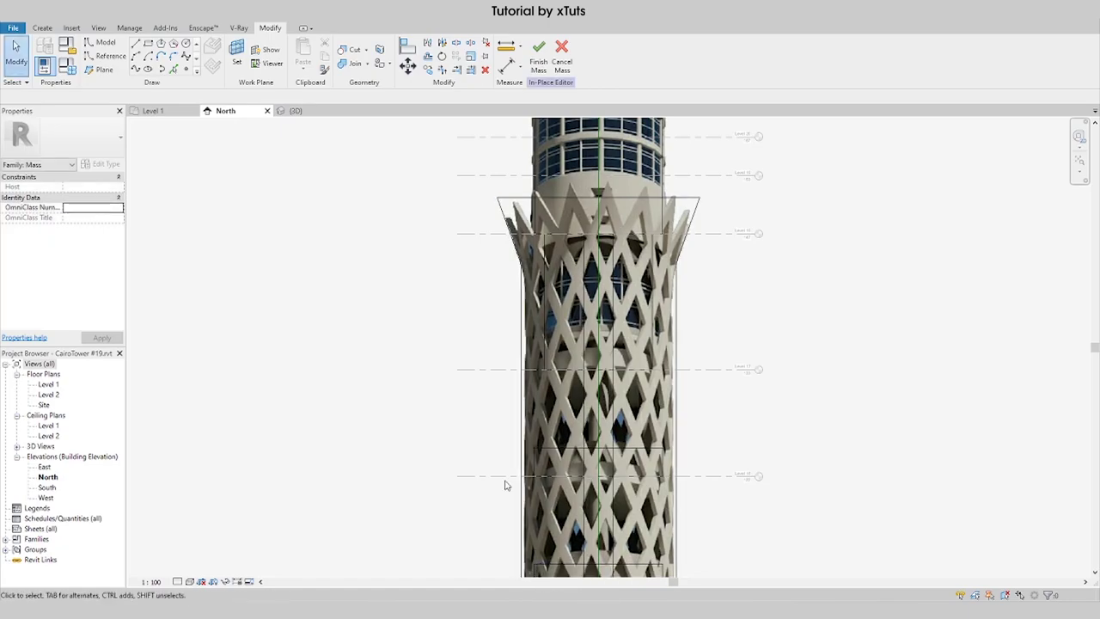
left_click(295, 111)
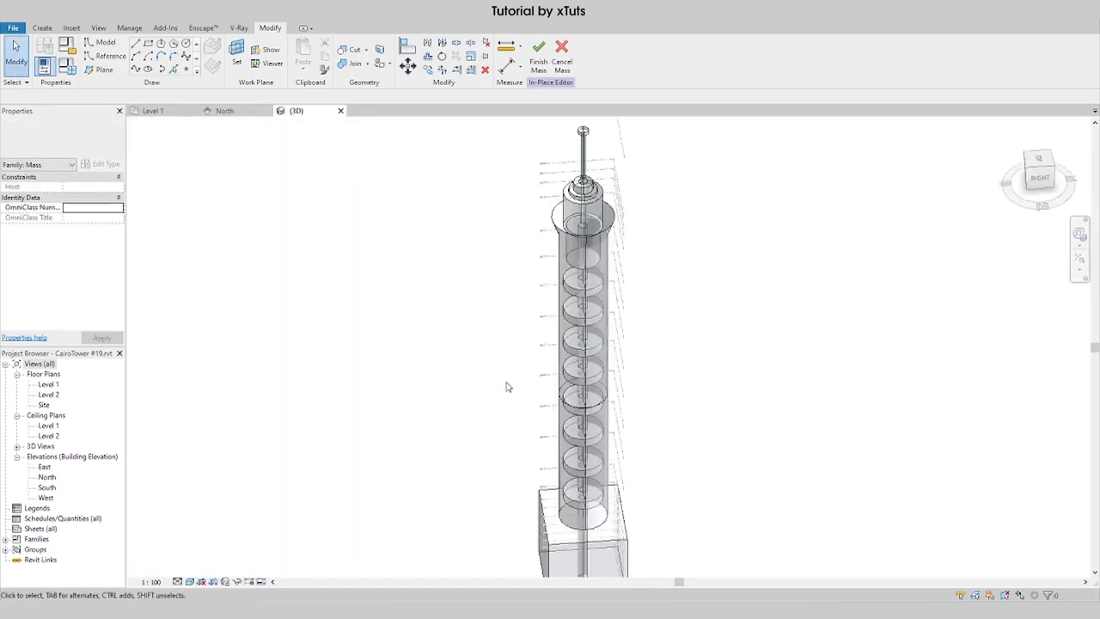
middle_click_drag(608, 388, 445, 382, "shift")
scroll(554, 257, "up", 3)
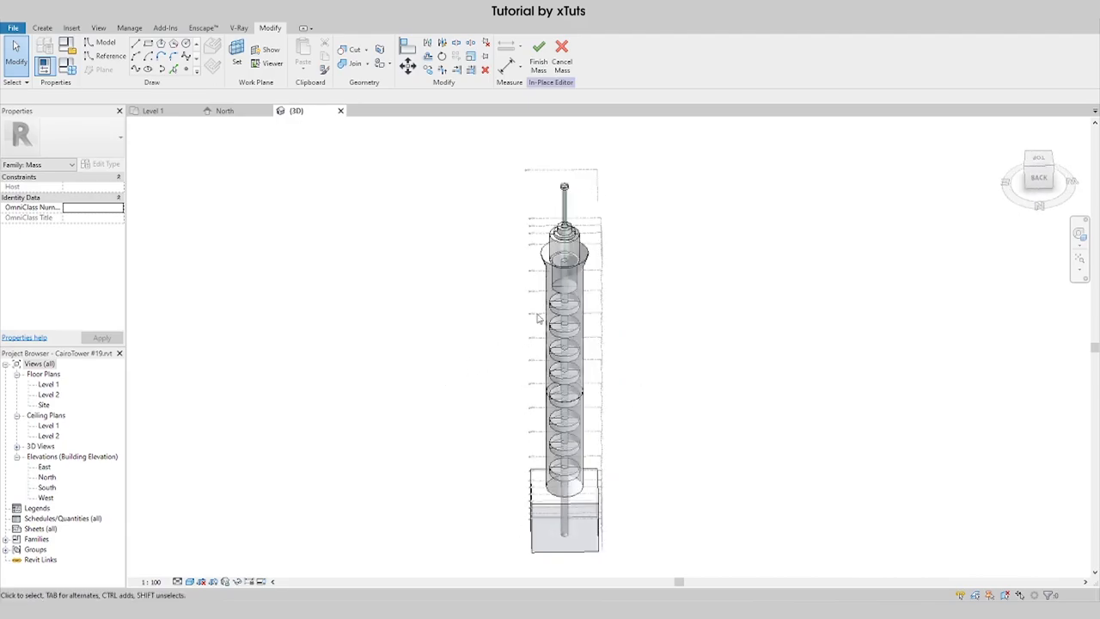
Step: Select all four form surfaces of the tower, from the upper cylinder to the lower one
left_click(553, 262)
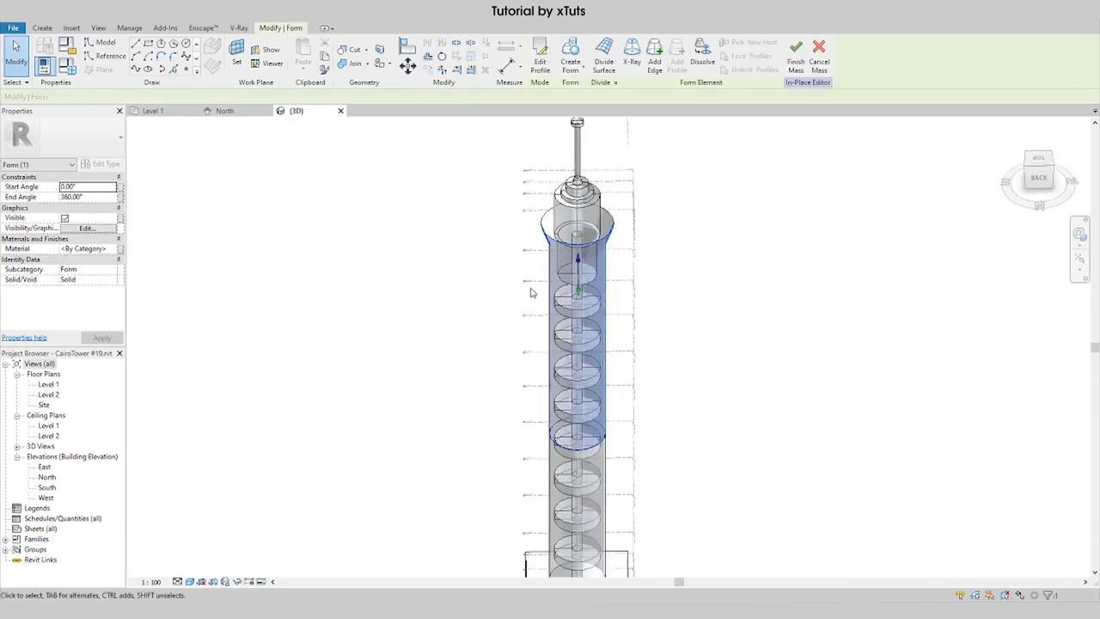
middle_click_drag(549, 323, 554, 283, "shift")
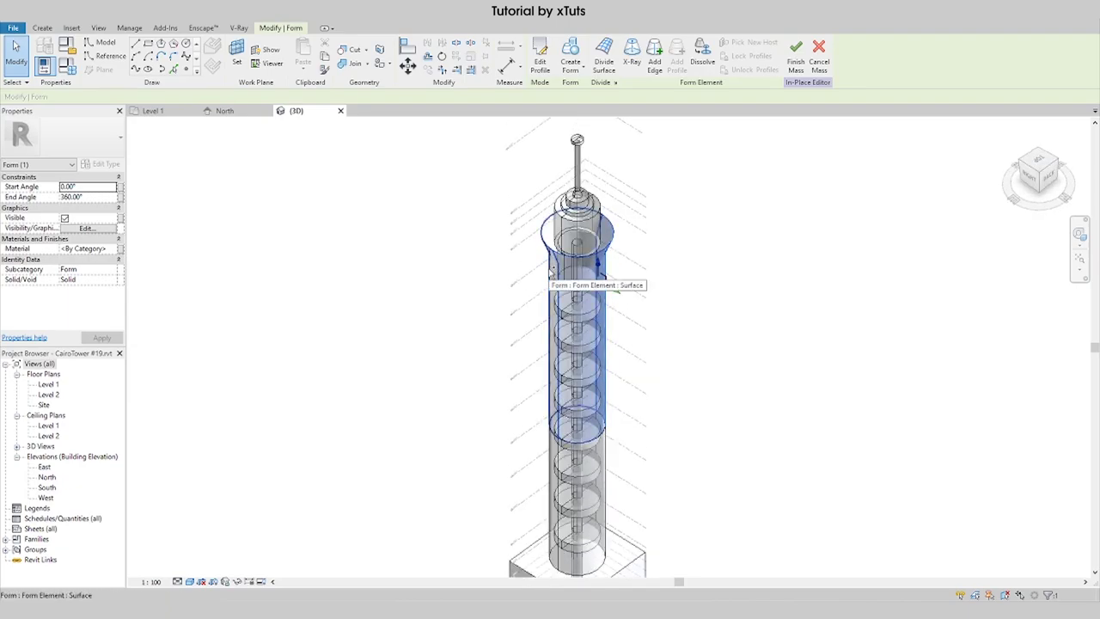
left_click(551, 269, "ctrl")
middle_click_drag(604, 552, 585, 451)
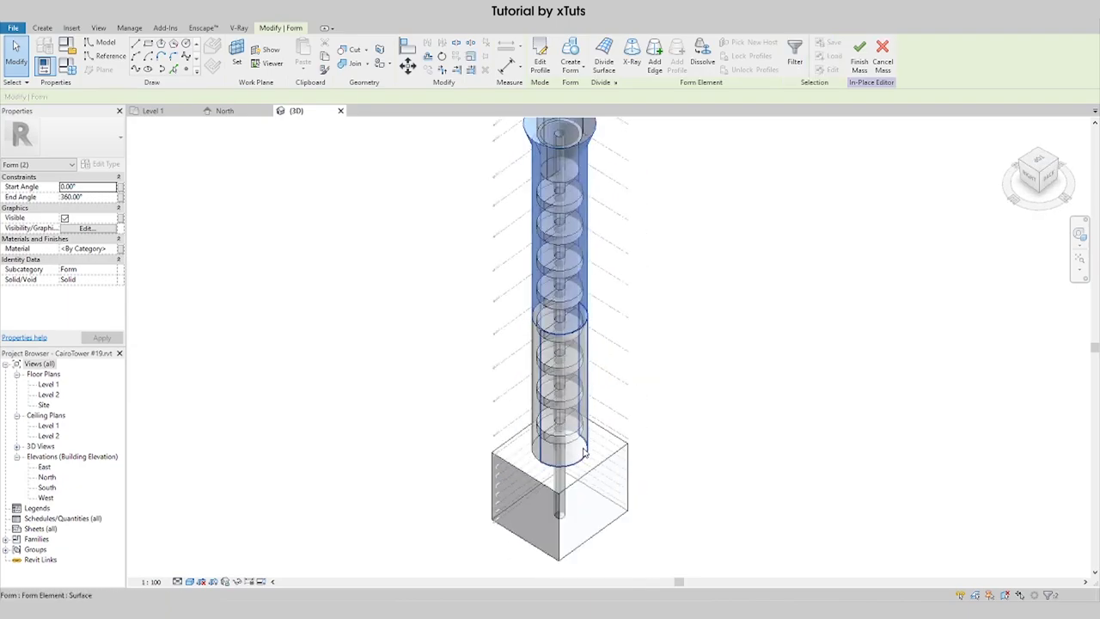
left_click(584, 453, "ctrl")
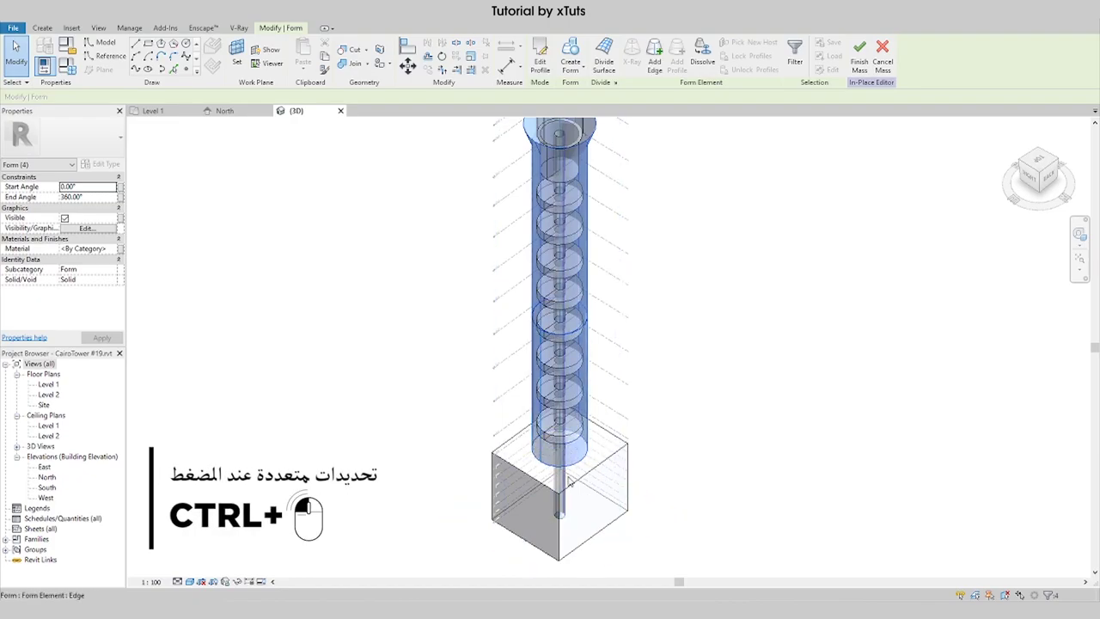
scroll(567, 464, "down", 2)
left_click(583, 366, "ctrl")
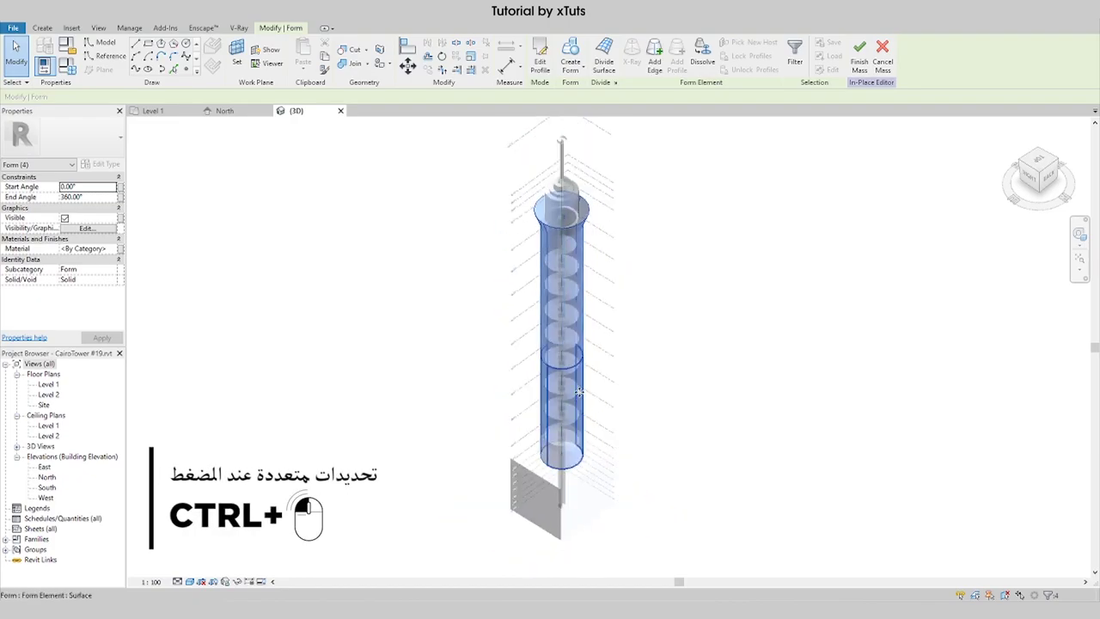
Step: Divide the selected surfaces and apply the Rhomboid pattern
left_click(604, 60)
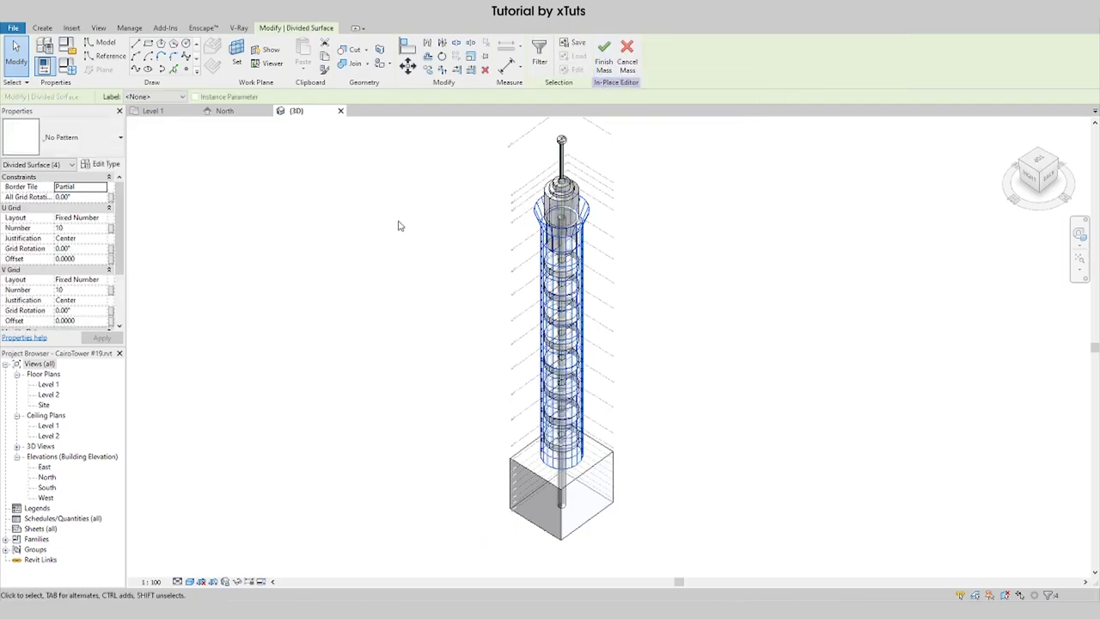
left_click(44, 144)
left_click(67, 146)
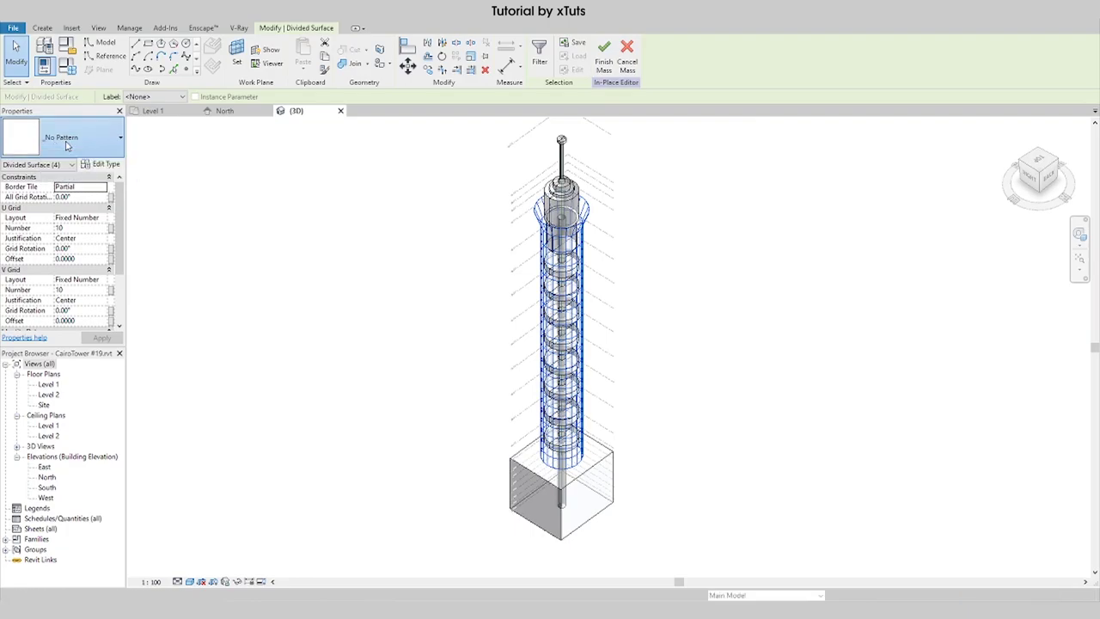
left_click(67, 146)
scroll(51, 309, "down", 4)
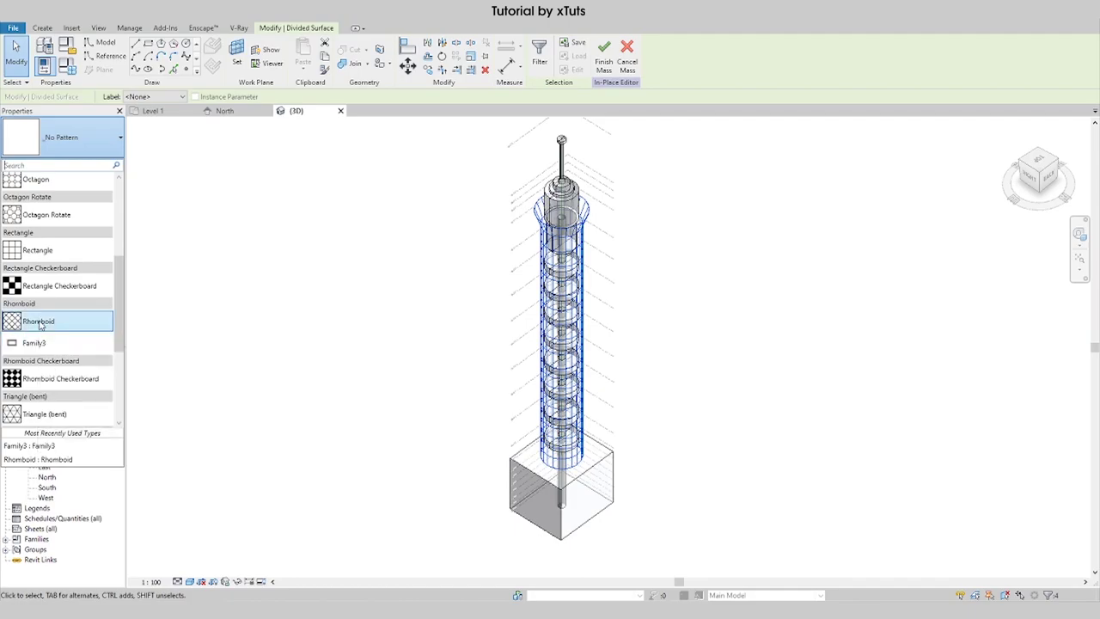
left_click(40, 323)
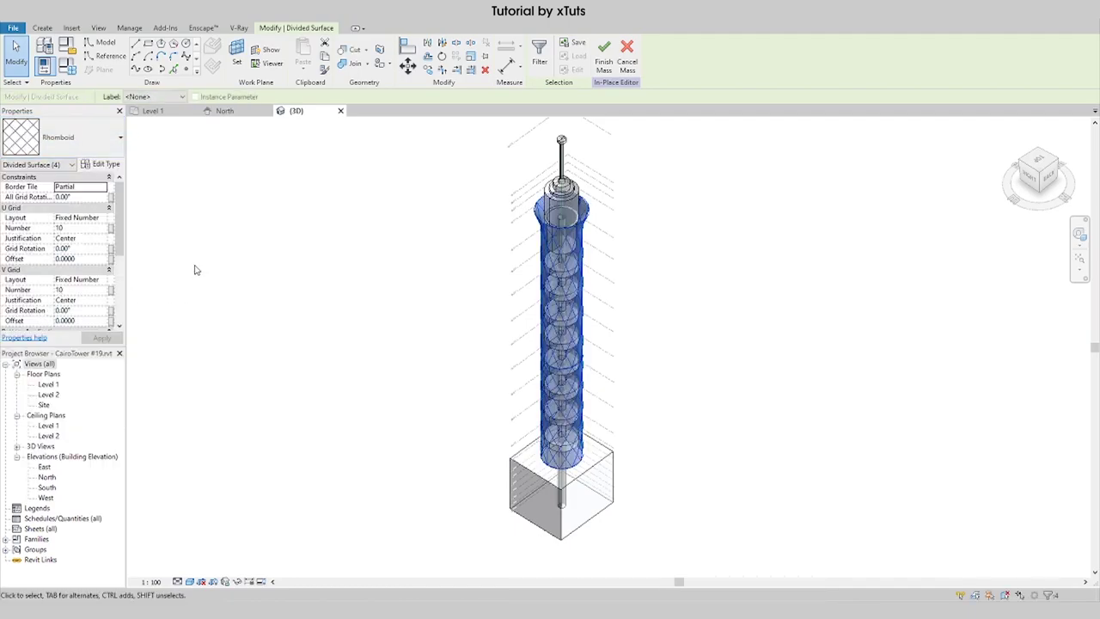
scroll(453, 296, "up", 2)
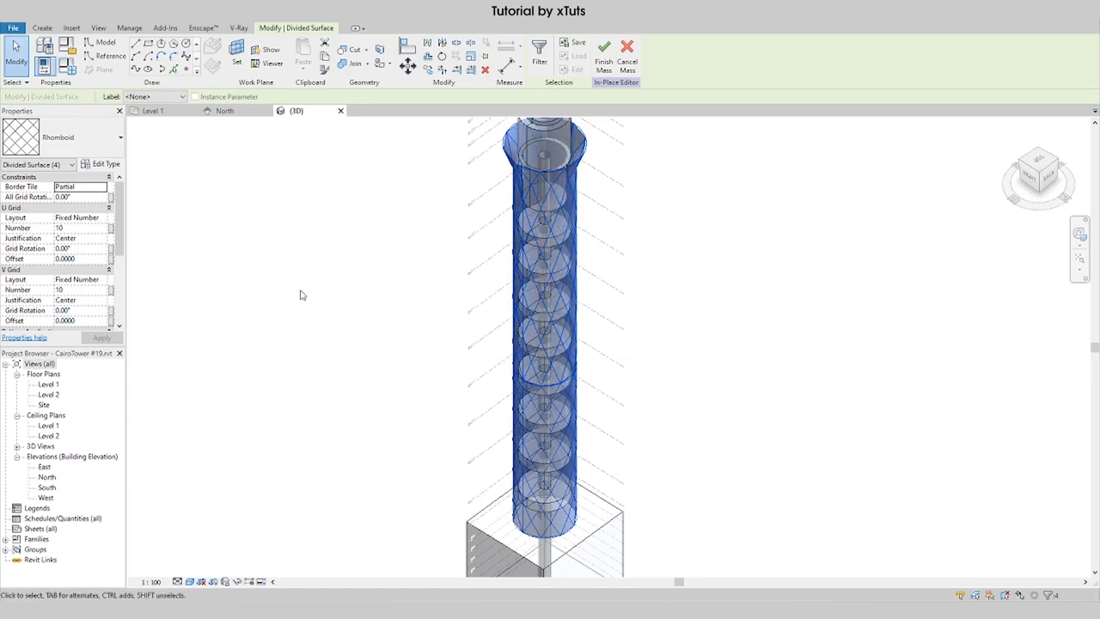
Step: Set both U Grid and V Grid Number to 20
left_click(71, 227)
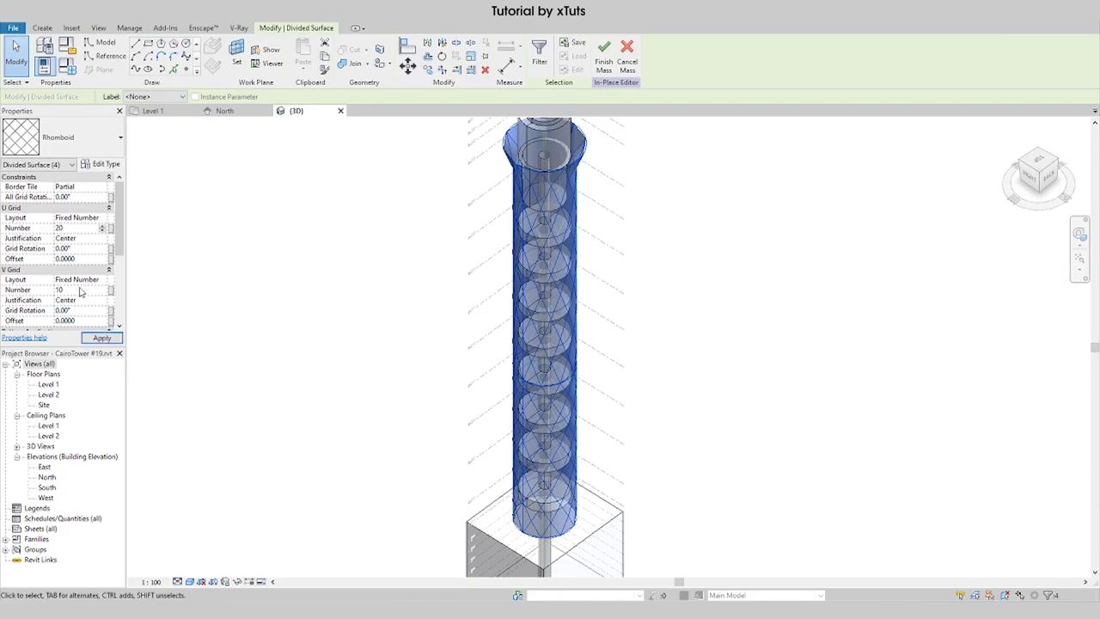
left_click(78, 290)
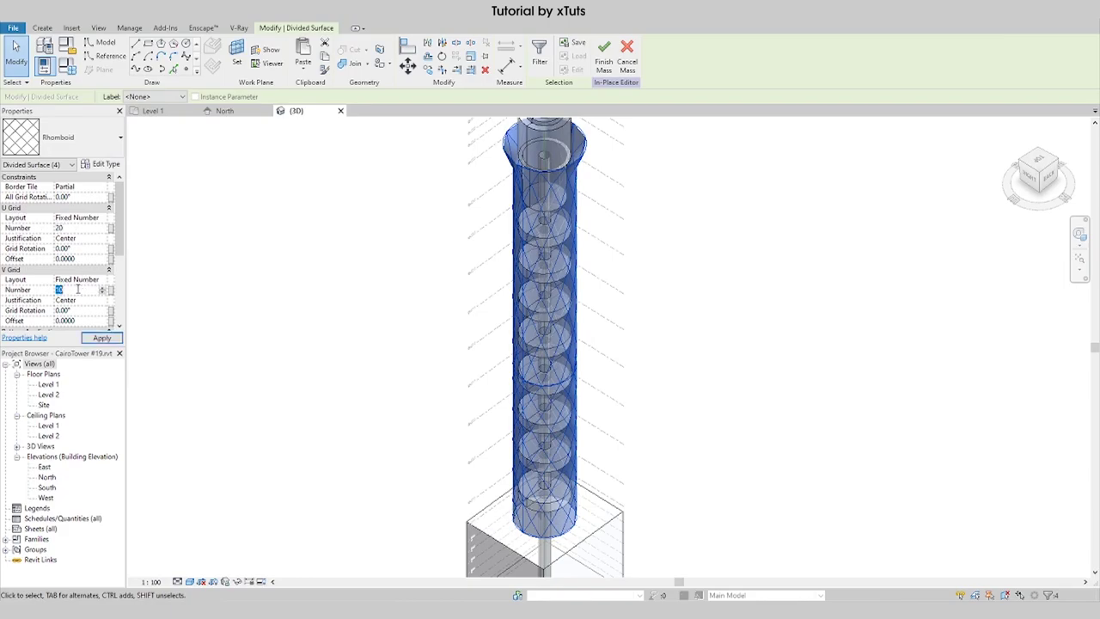
left_click(97, 340)
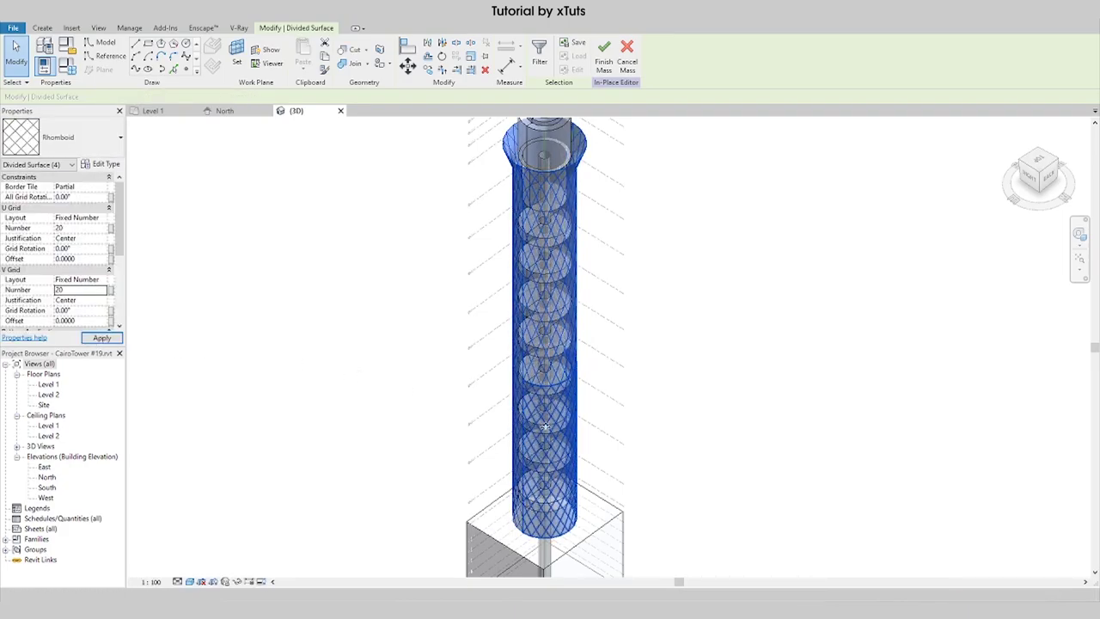
scroll(542, 405, "up", 2)
scroll(542, 406, "up", 4)
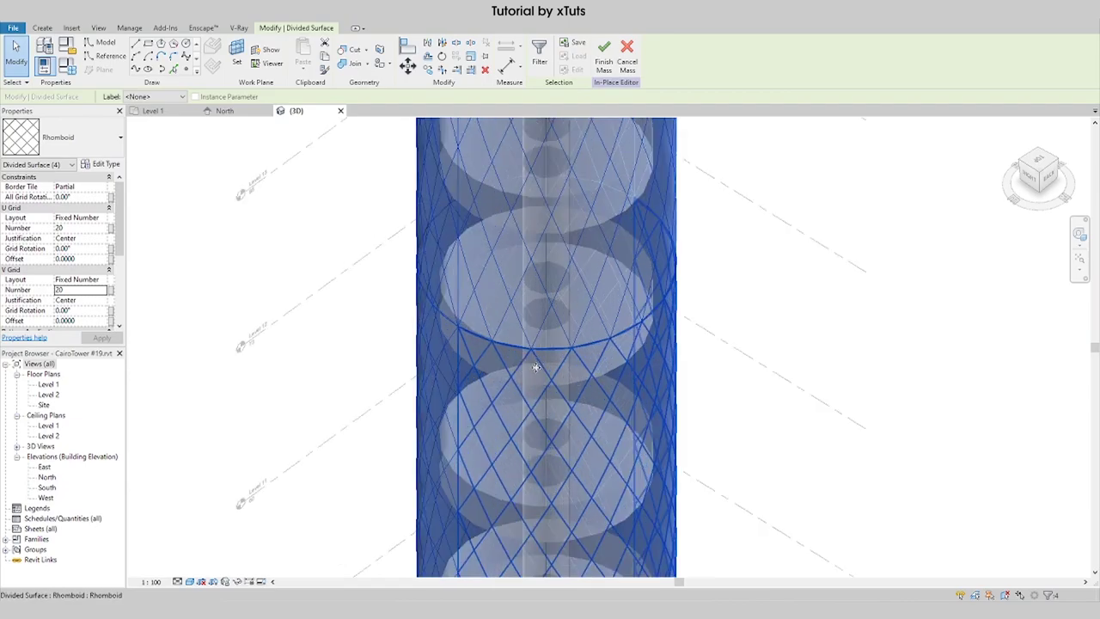
scroll(480, 370, "down", 10)
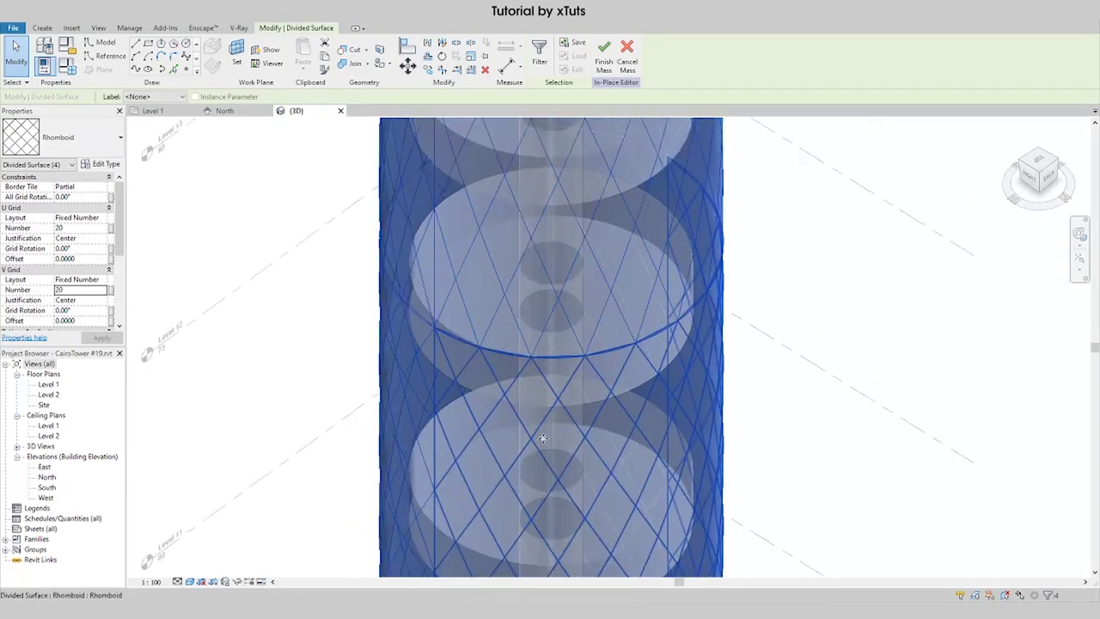
middle_click_drag(548, 345, 534, 310, "shift")
Step: Switch the surface pattern type to Rhomboid Family3 panels and deselect to inspect the lattice
left_click(71, 139)
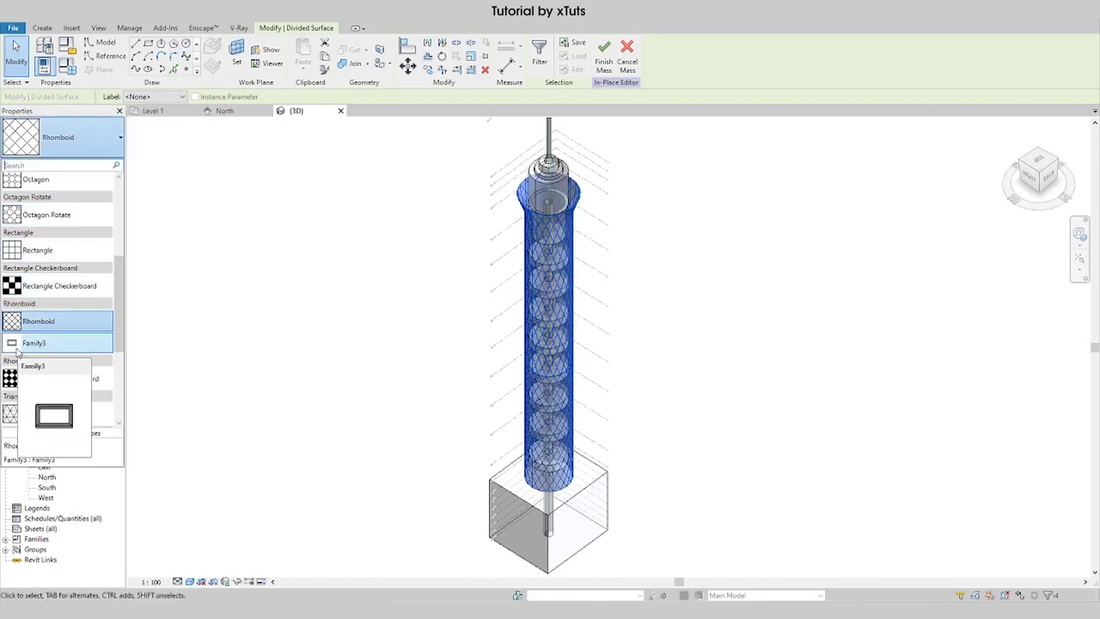
left_click(42, 347)
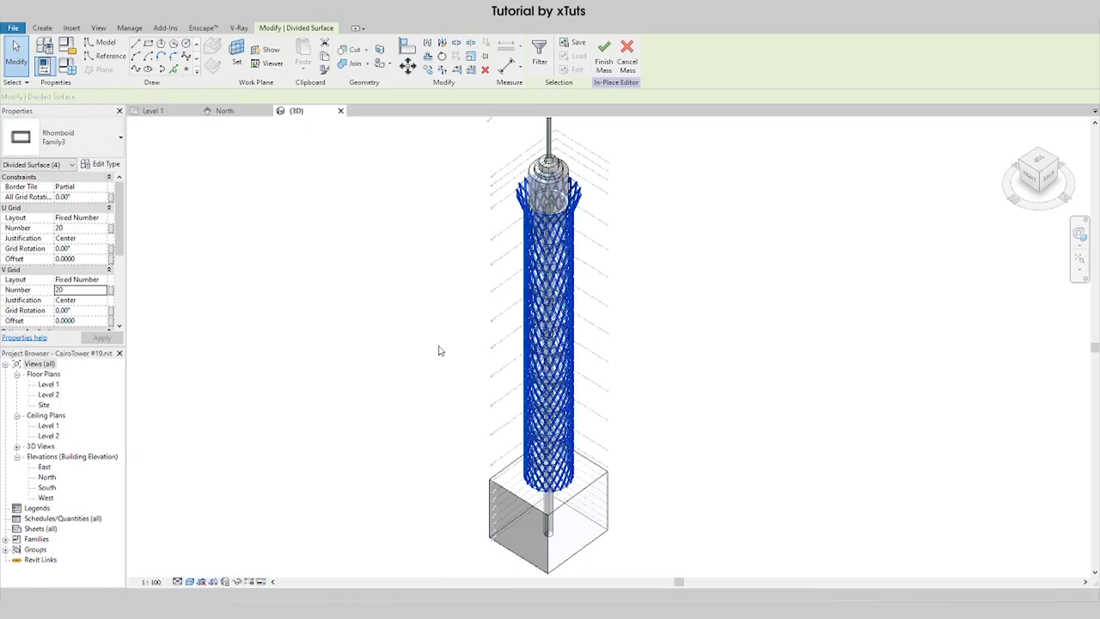
scroll(593, 195, "up", 2)
scroll(617, 189, "down", 3)
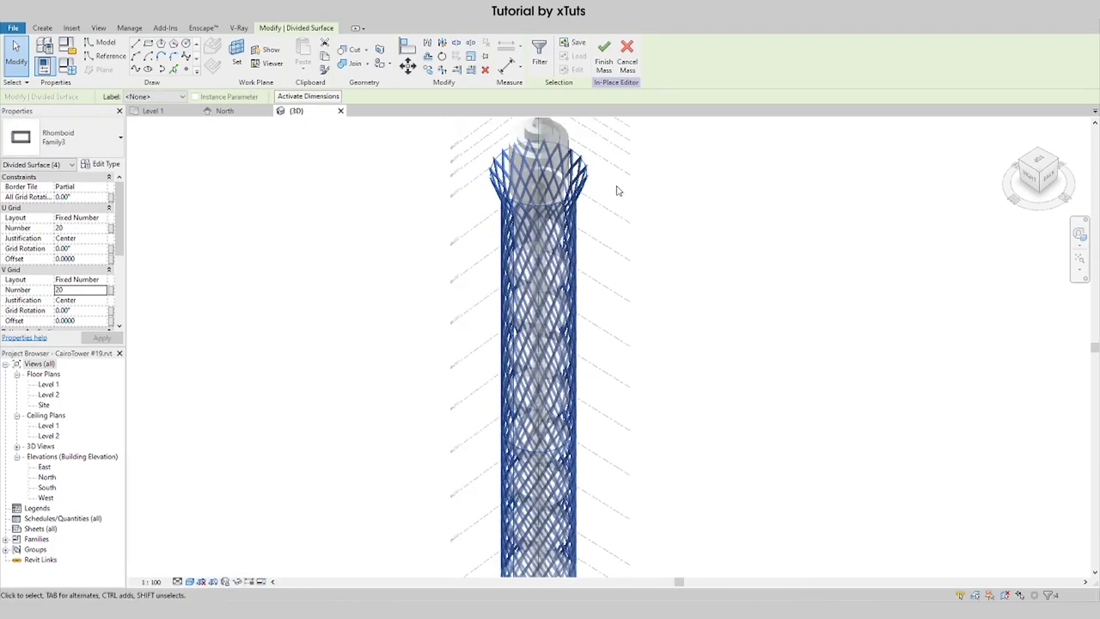
left_click(696, 254)
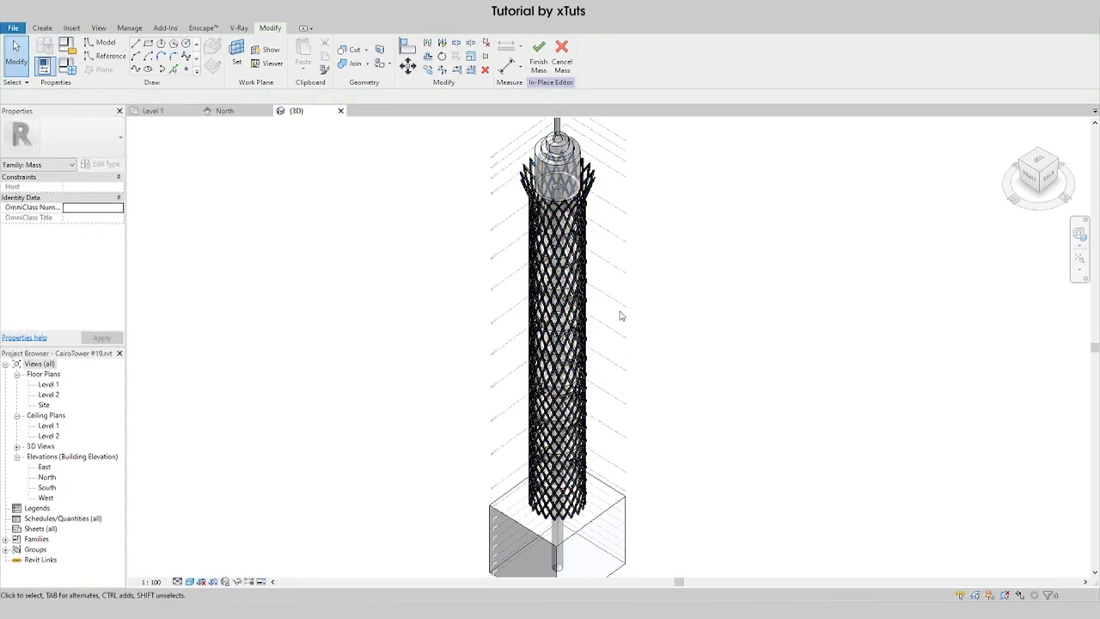
scroll(621, 313, "up", 3)
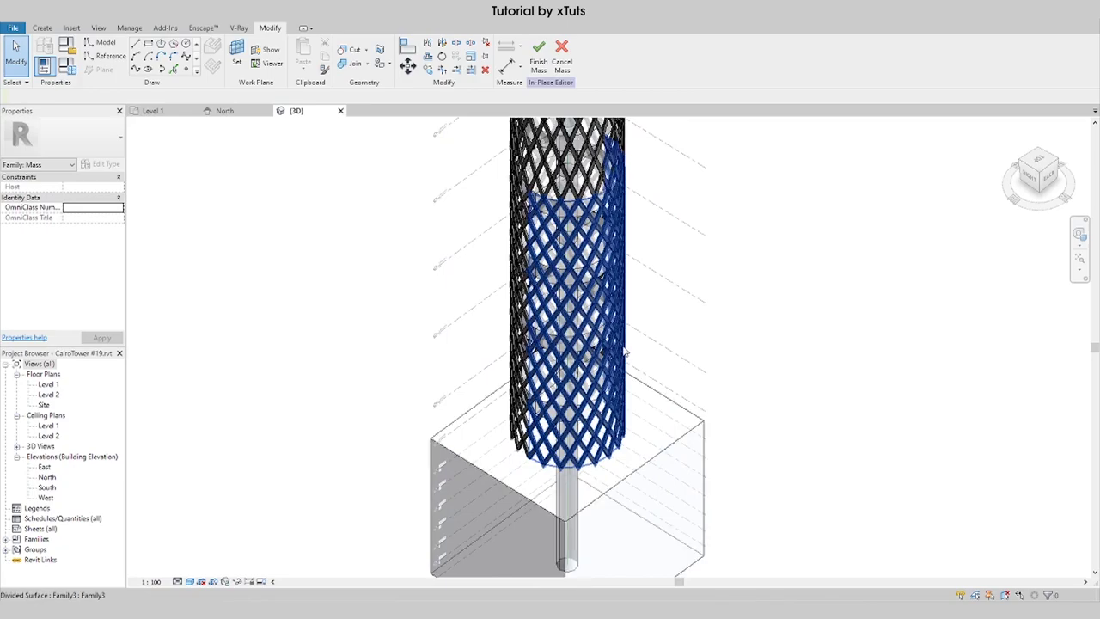
scroll(597, 478, "up", 2)
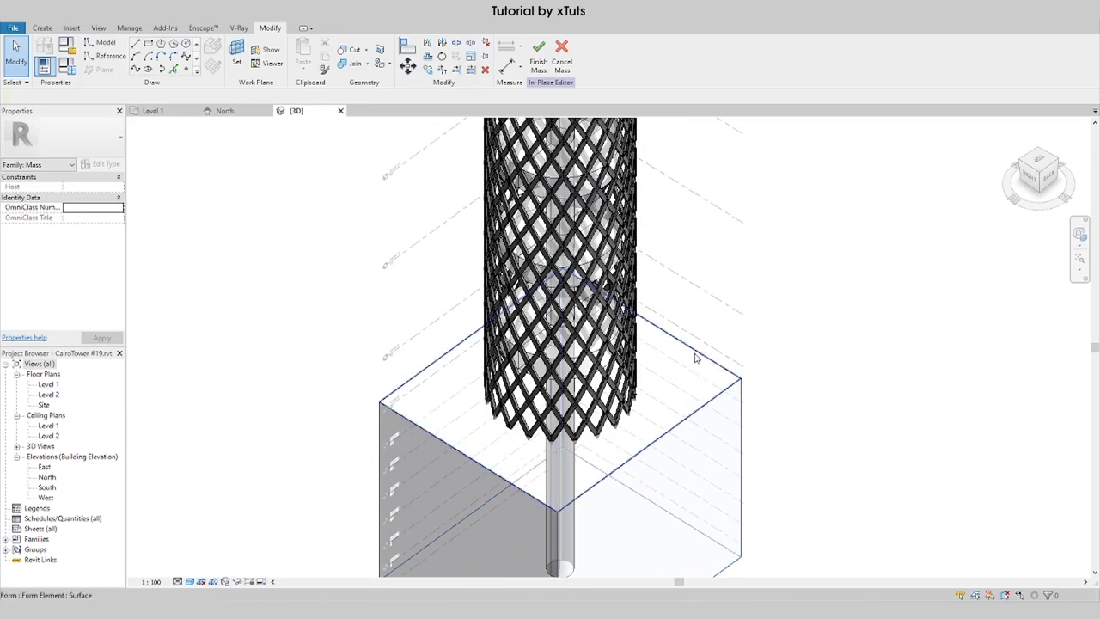
scroll(596, 440, "up", 5)
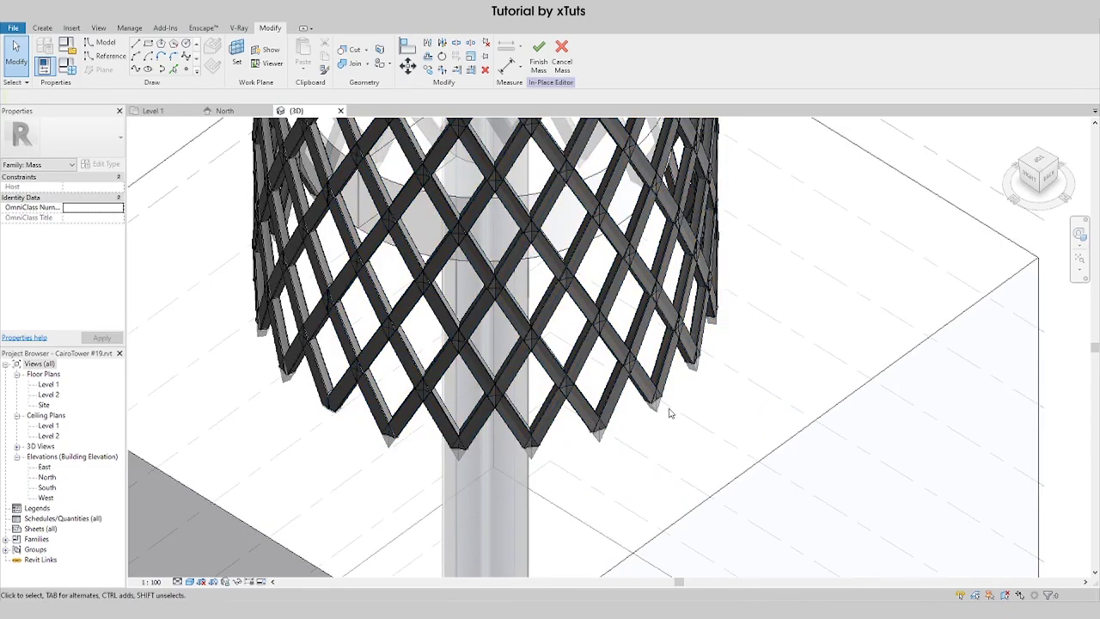
scroll(486, 442, "down", 4)
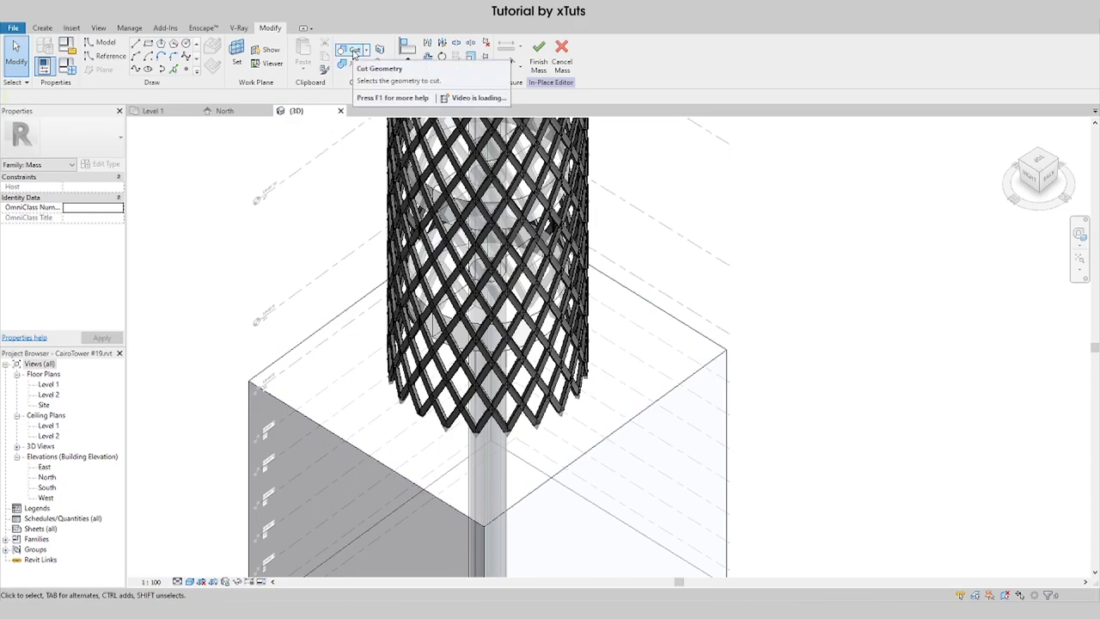
Step: Cut a lattice panel with the base box mass using Cut Geometry
left_click(353, 52)
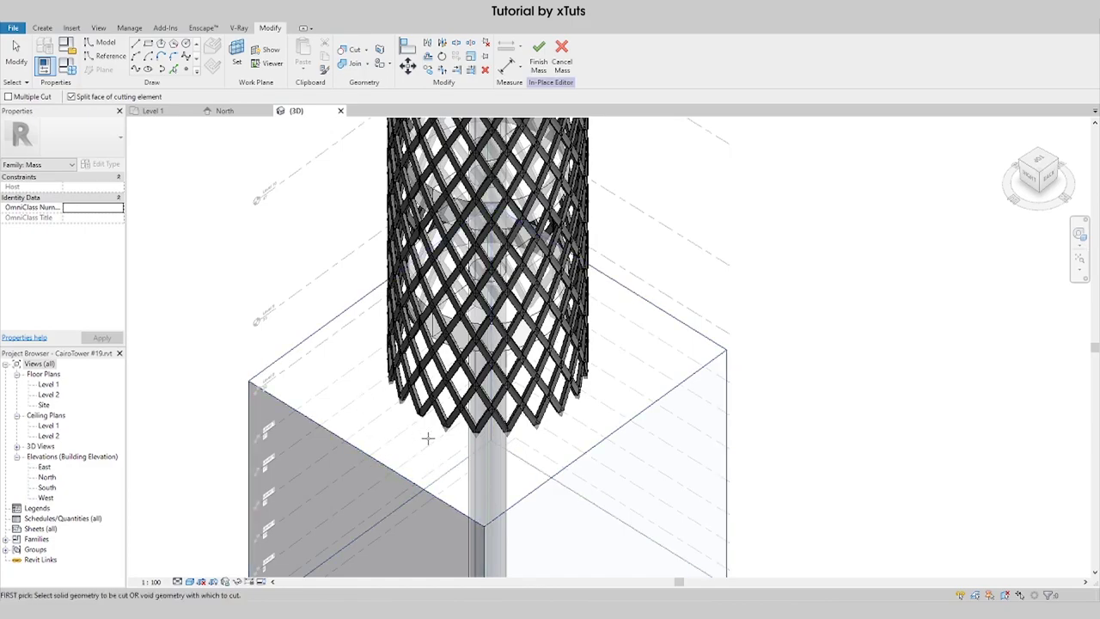
scroll(429, 434, "up", 3)
left_click(454, 400)
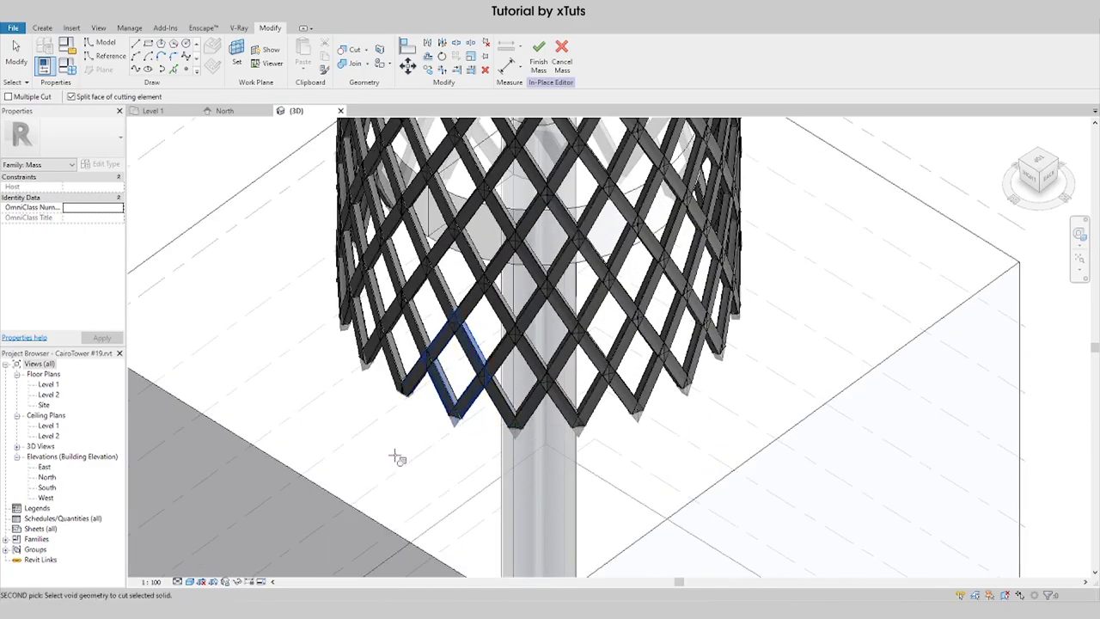
left_click(352, 507)
scroll(393, 457, "down", 2)
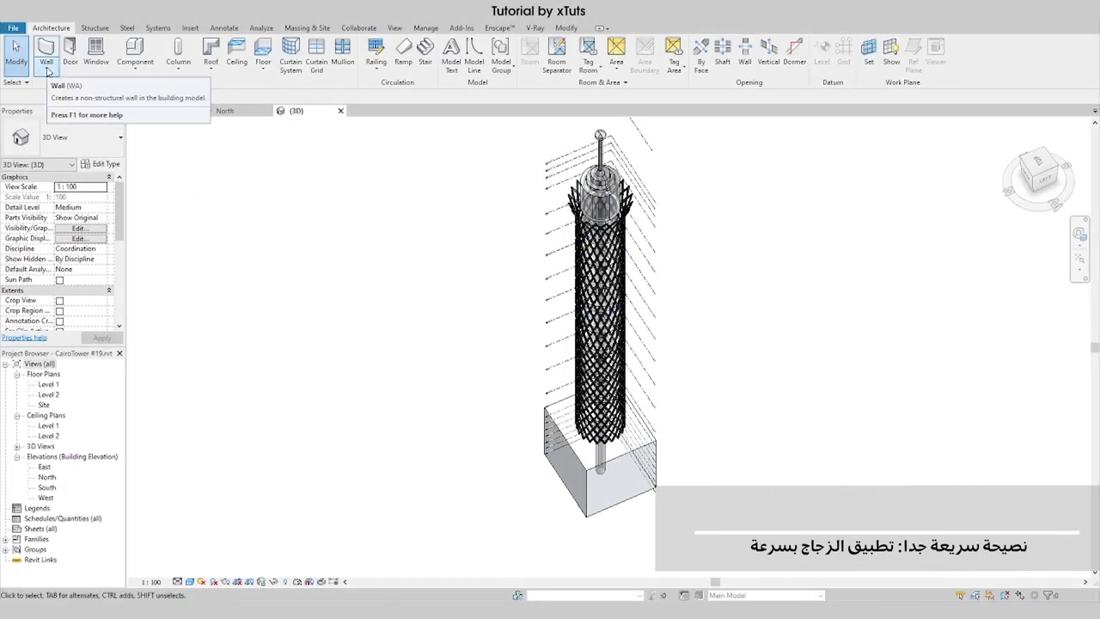
Step: Place Generic - 300mm walls by face on the chained faces of the tower and base box
left_click(48, 71)
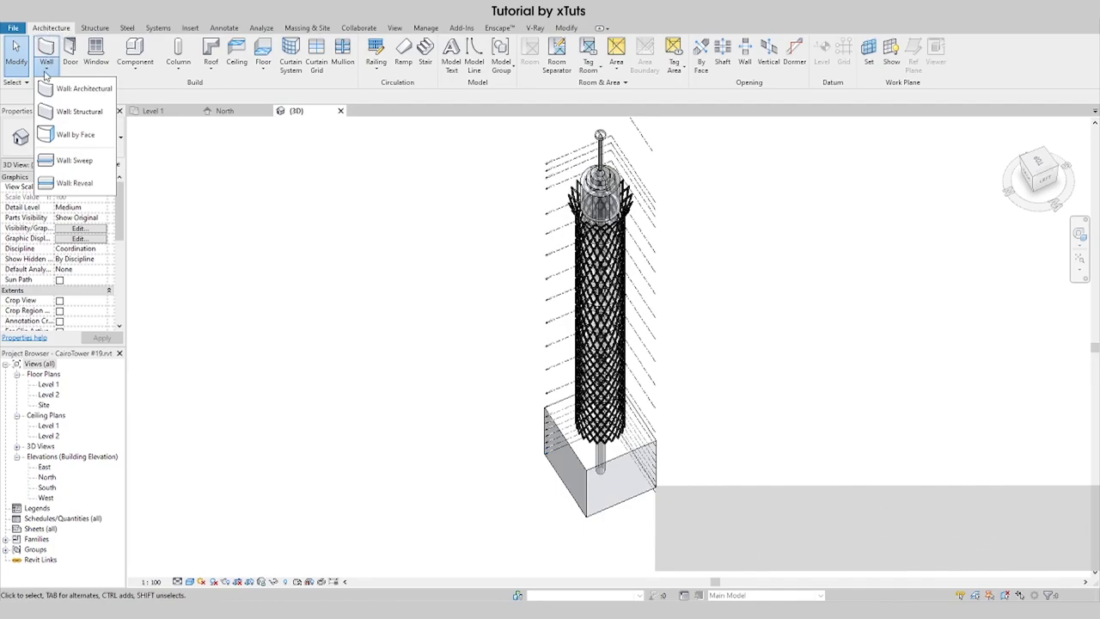
left_click(73, 140)
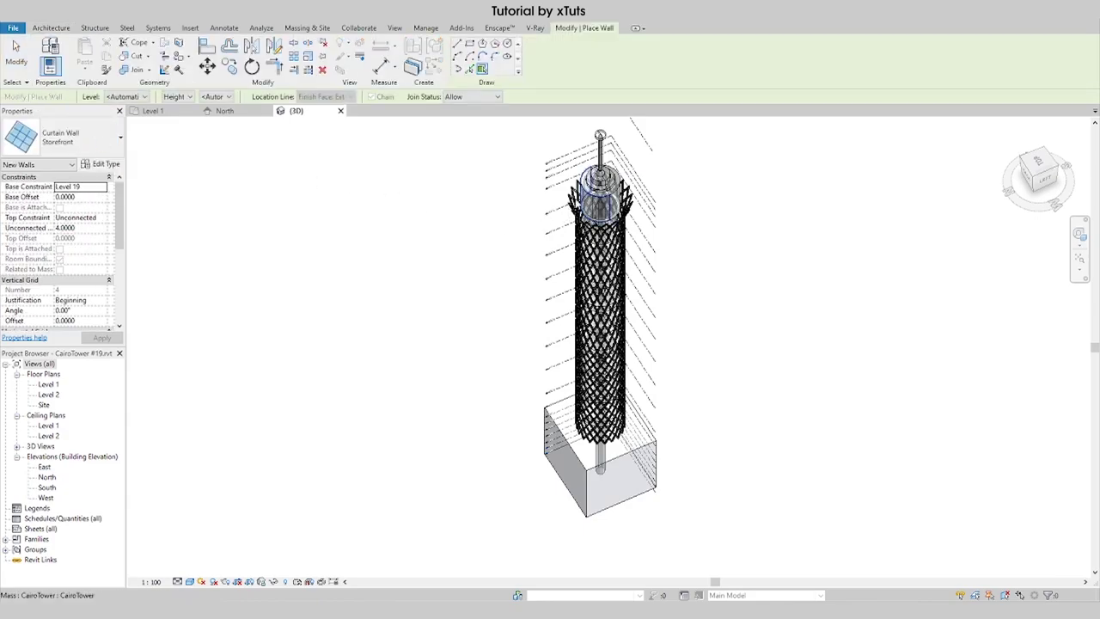
left_click(76, 144)
scroll(75, 272, "up", 3)
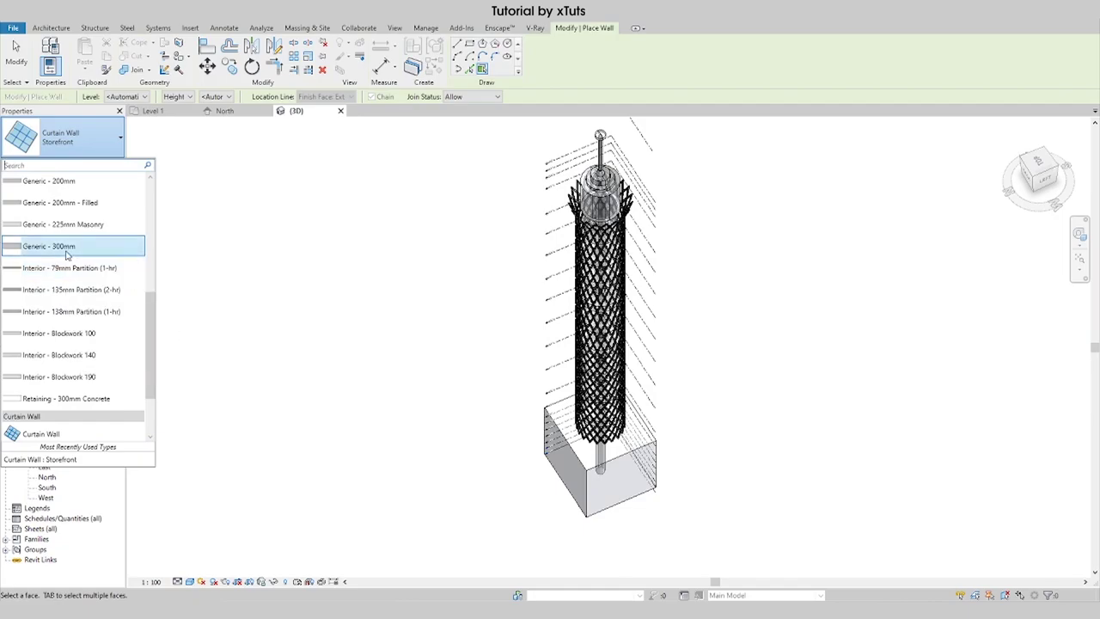
left_click(67, 247)
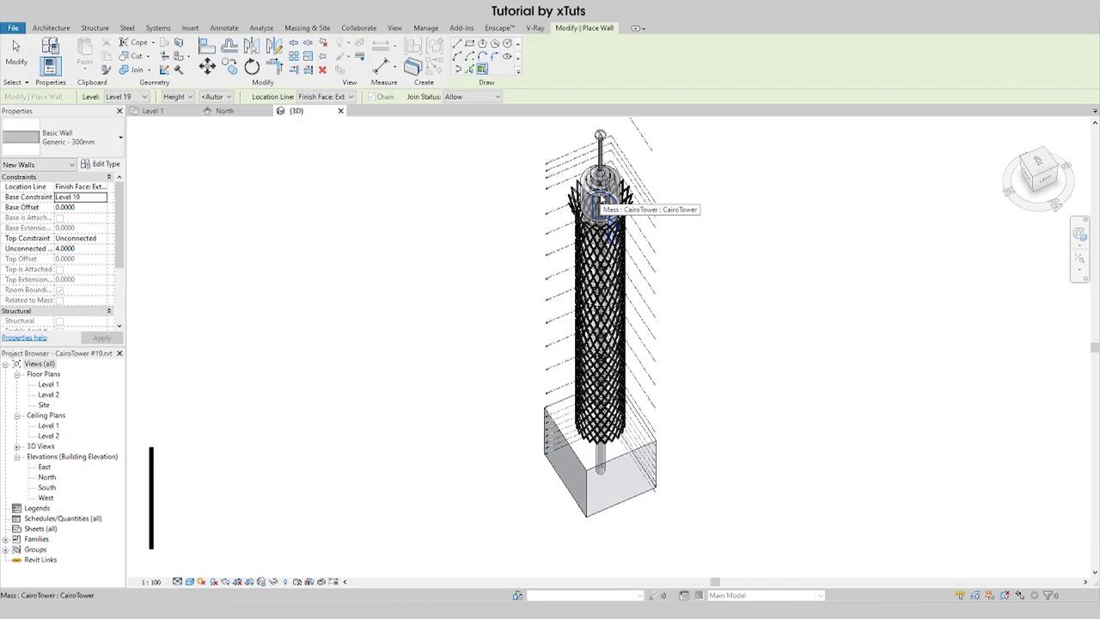
key("Tab")
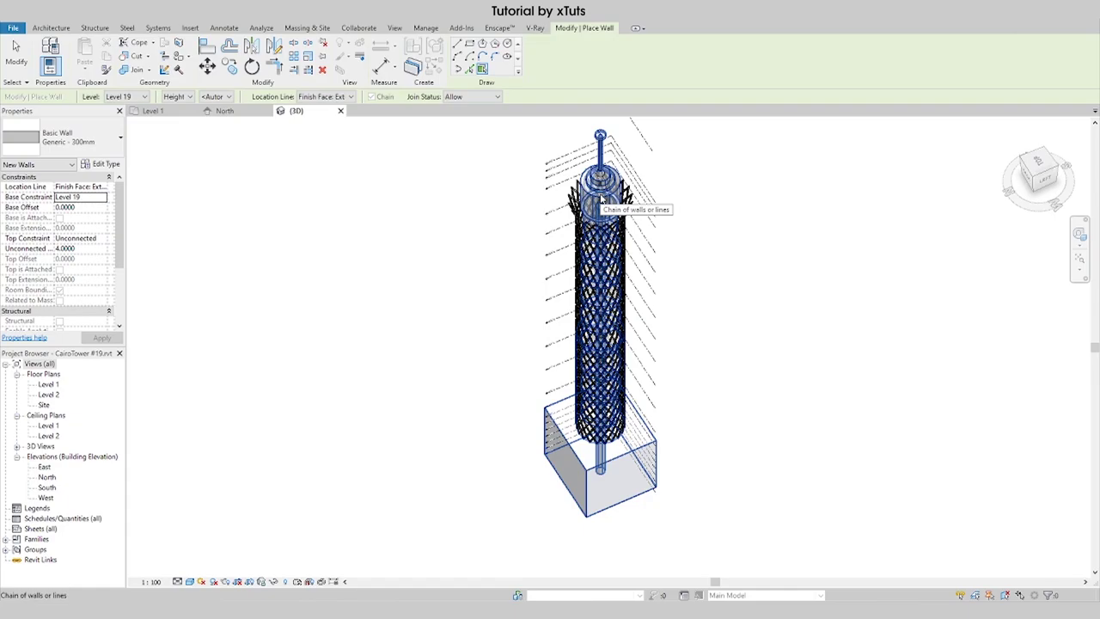
left_click(602, 199)
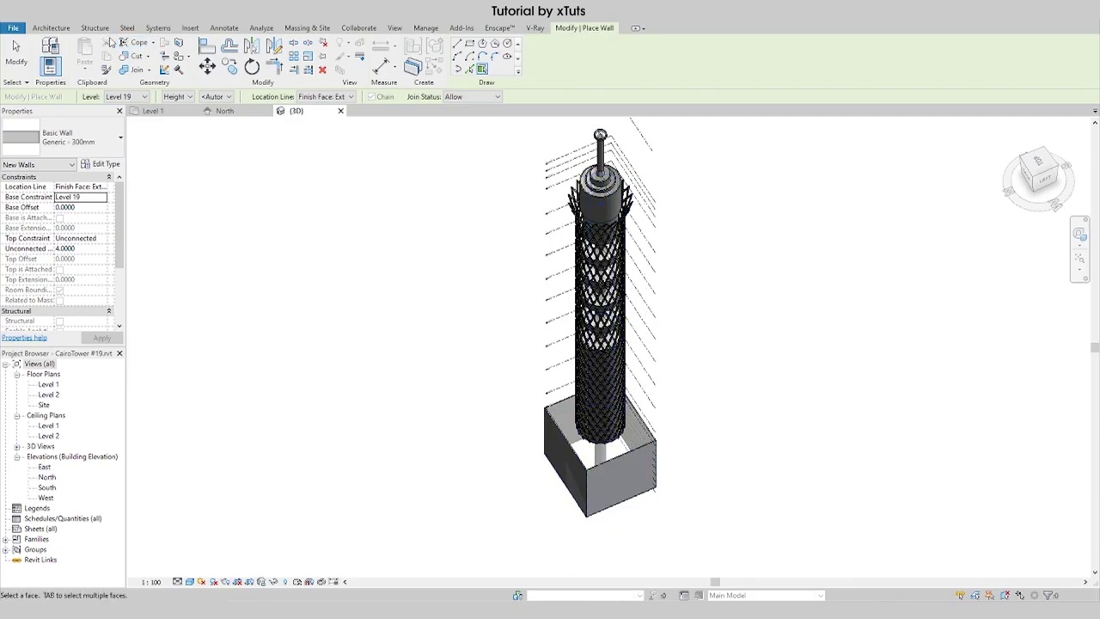
left_click(53, 28)
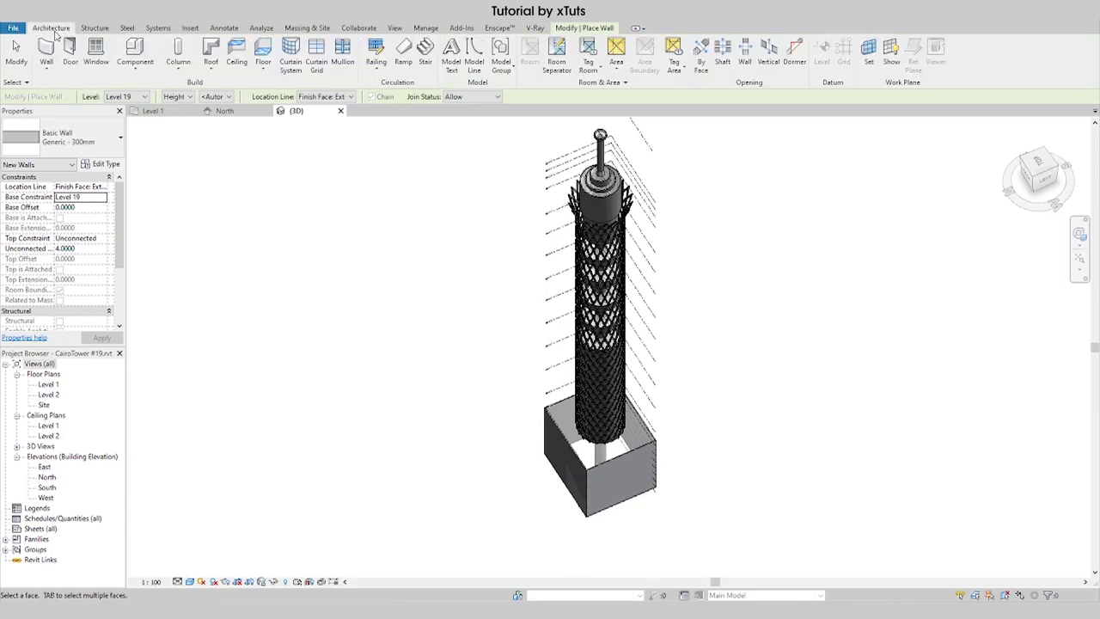
Step: Create a Warm Roof - Concrete roof by face on the tower's top ring face
left_click(212, 71)
left_click(240, 138)
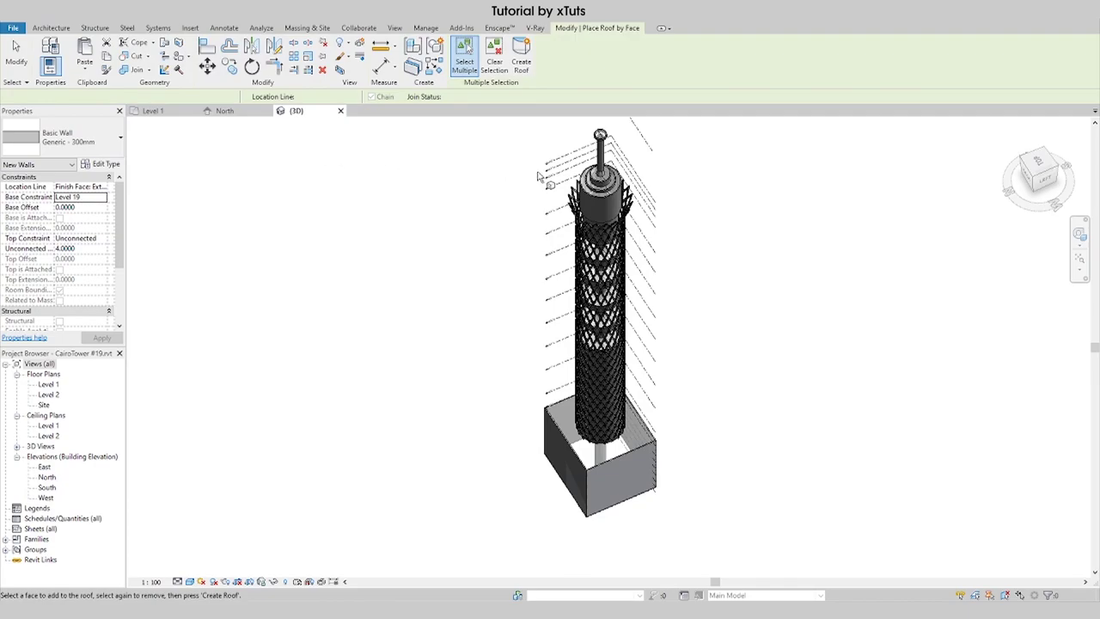
scroll(603, 192, "up", 5)
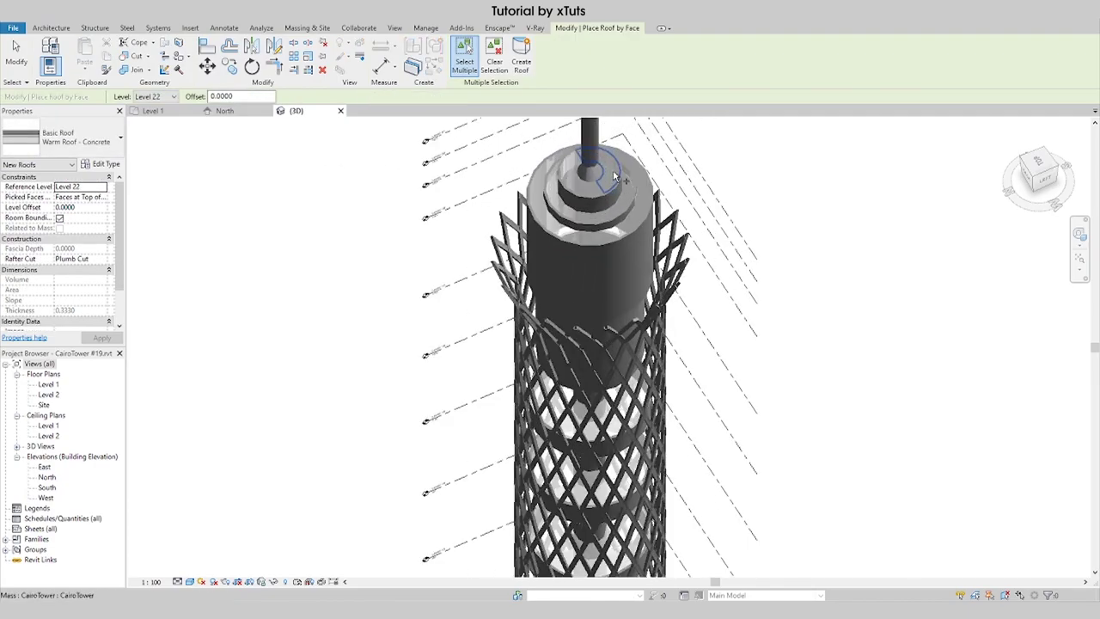
left_click(615, 176)
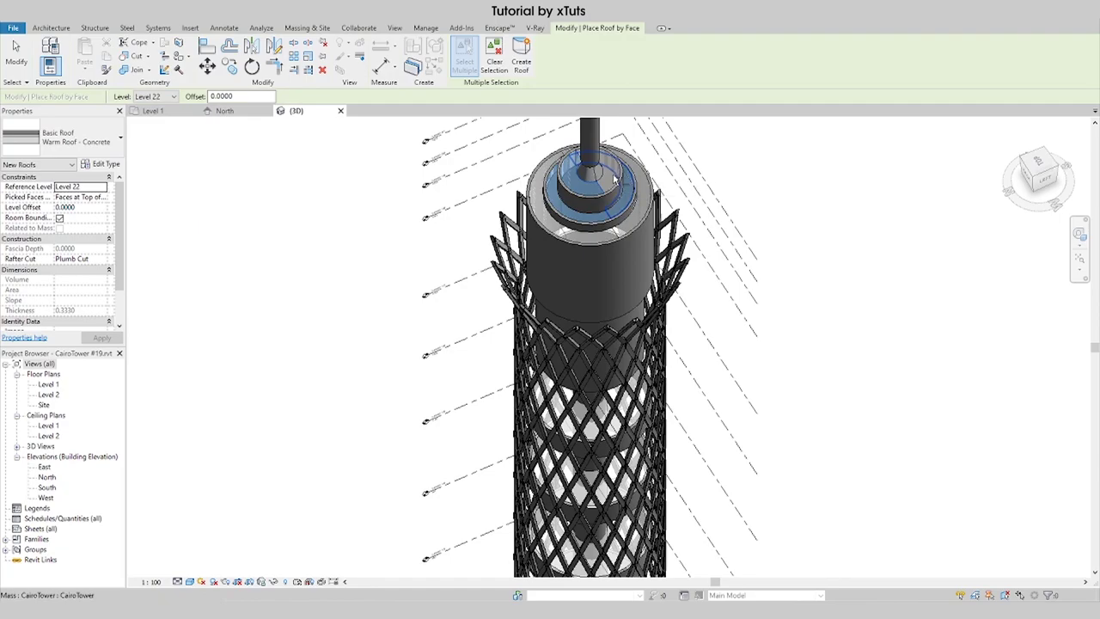
scroll(615, 176, "down", 4)
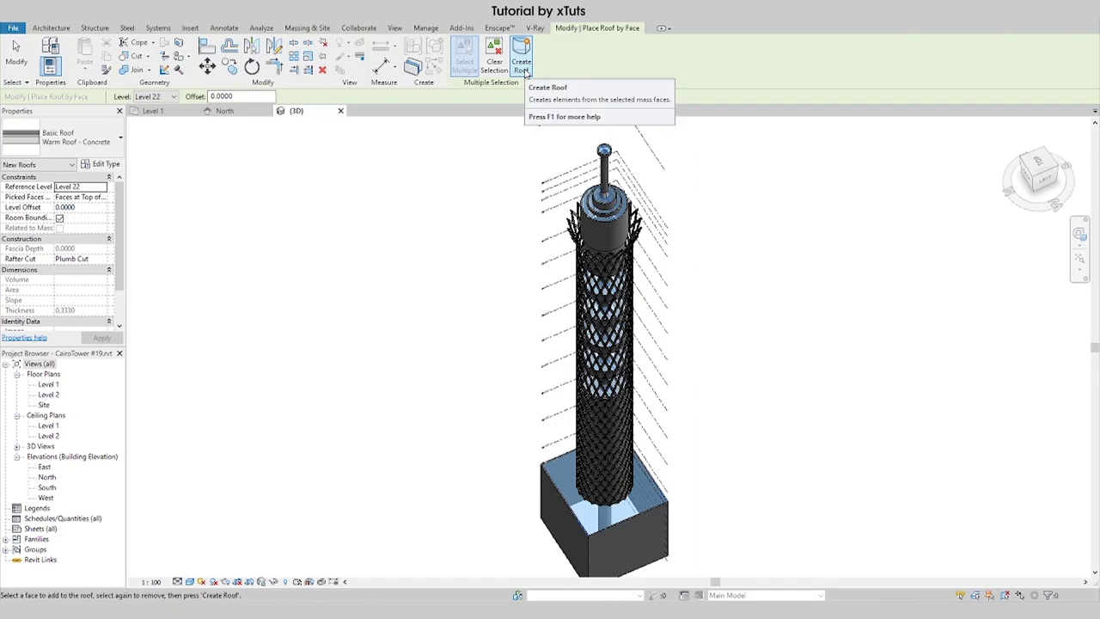
left_click(76, 147)
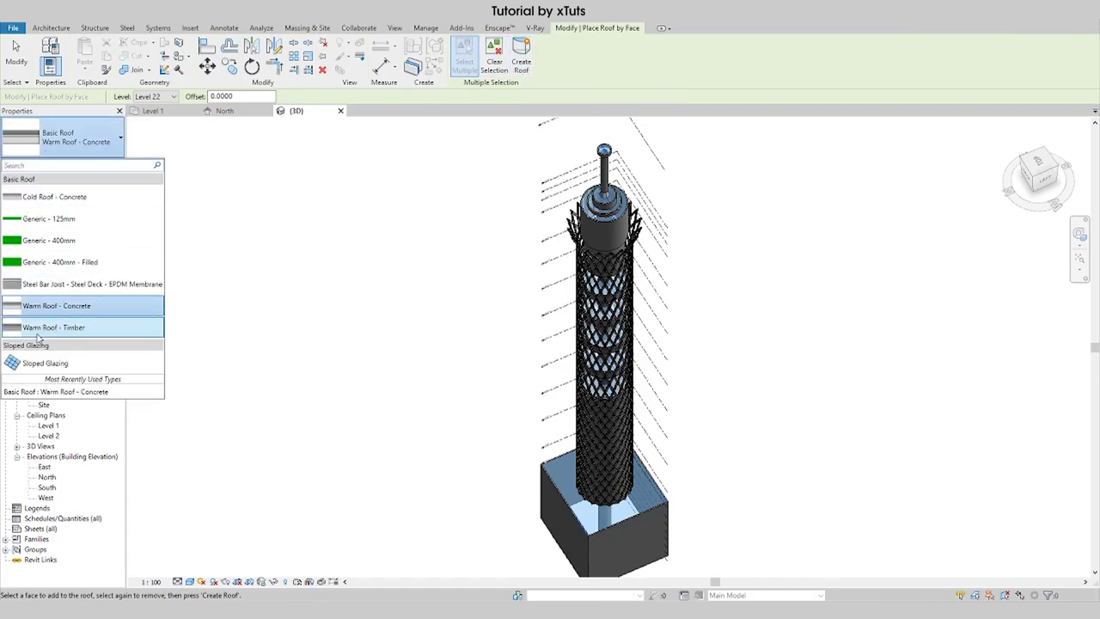
left_click(73, 308)
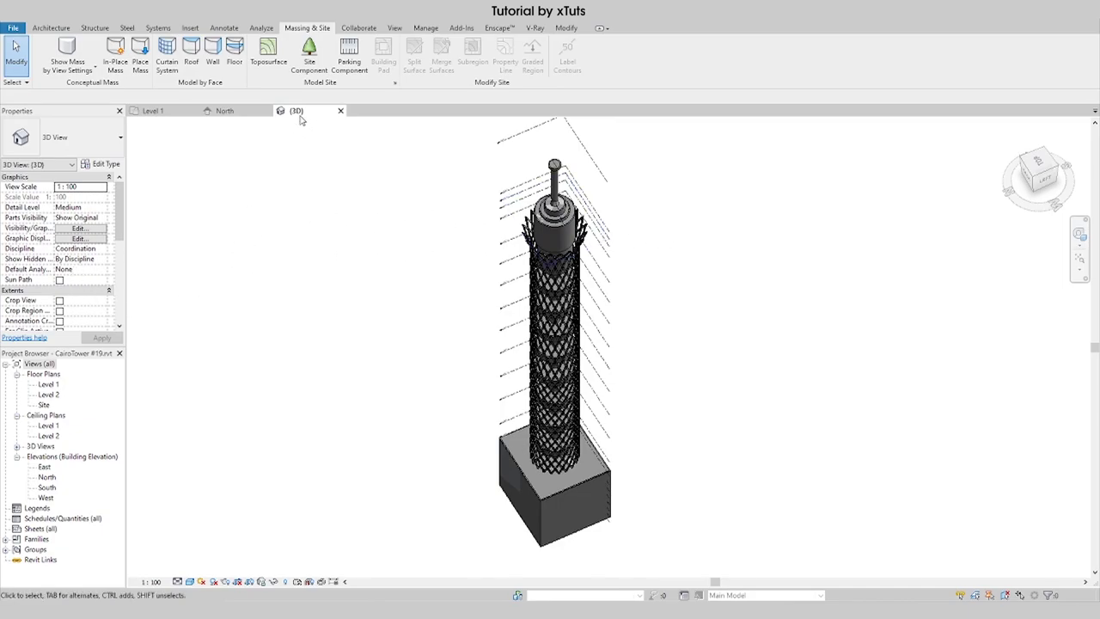
Step: Turn on the 3D view's section box and pull its top down toward the tower top
scroll(78, 265, "down", 3)
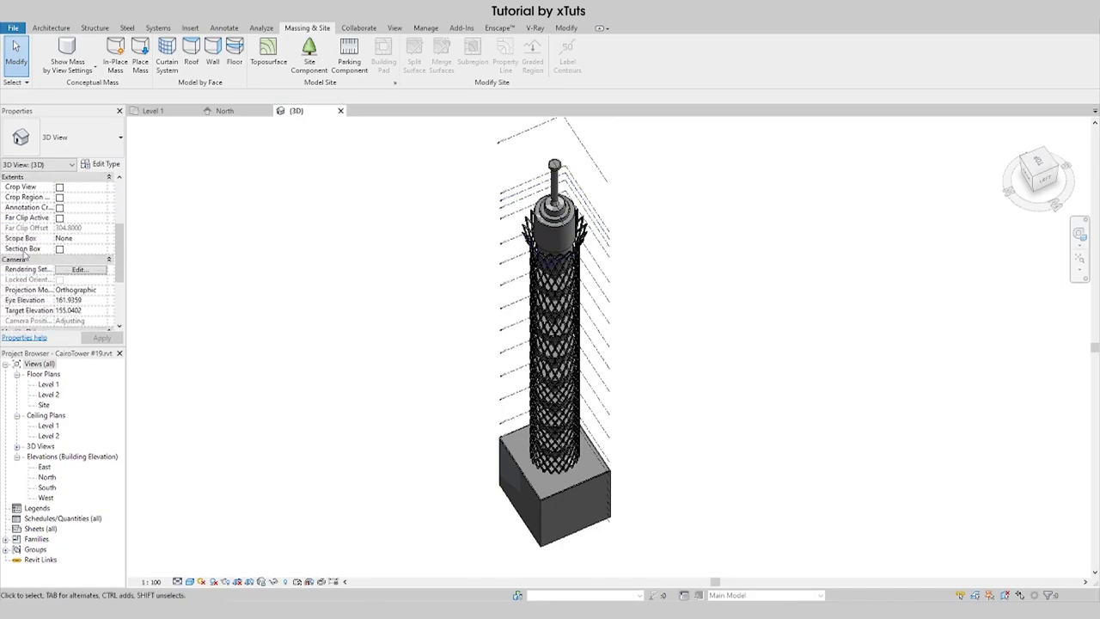
left_click(59, 248)
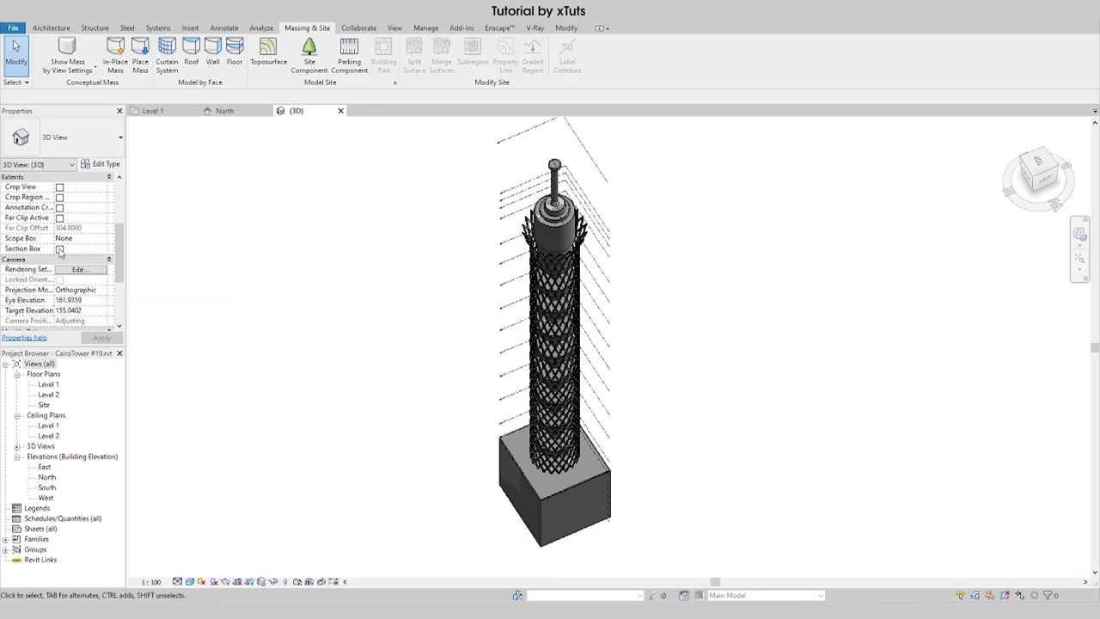
left_click(100, 338)
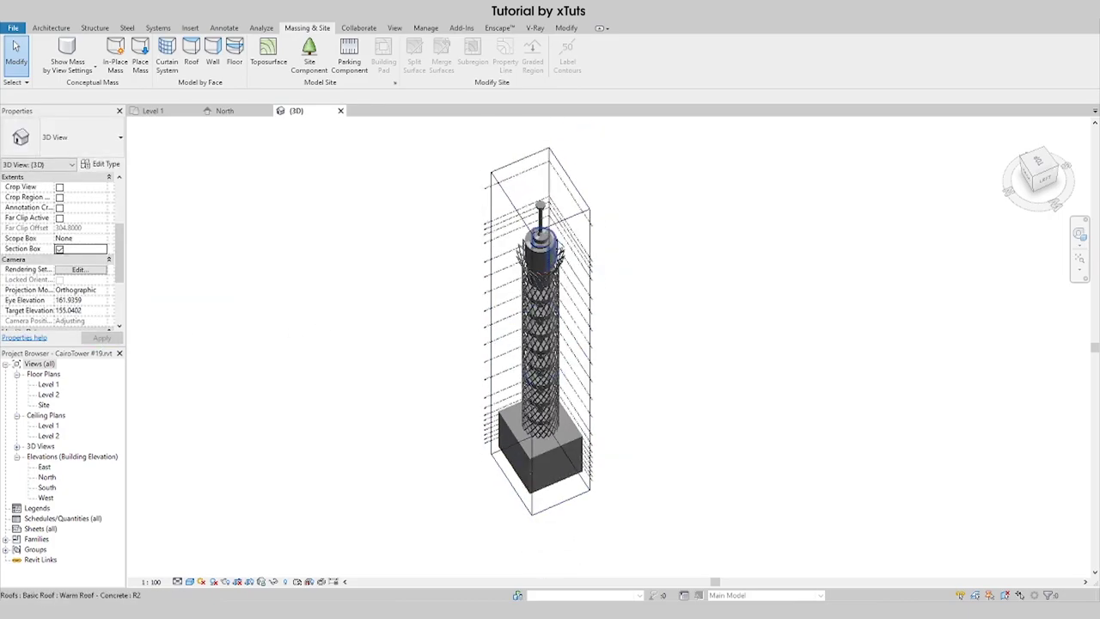
left_click(555, 205)
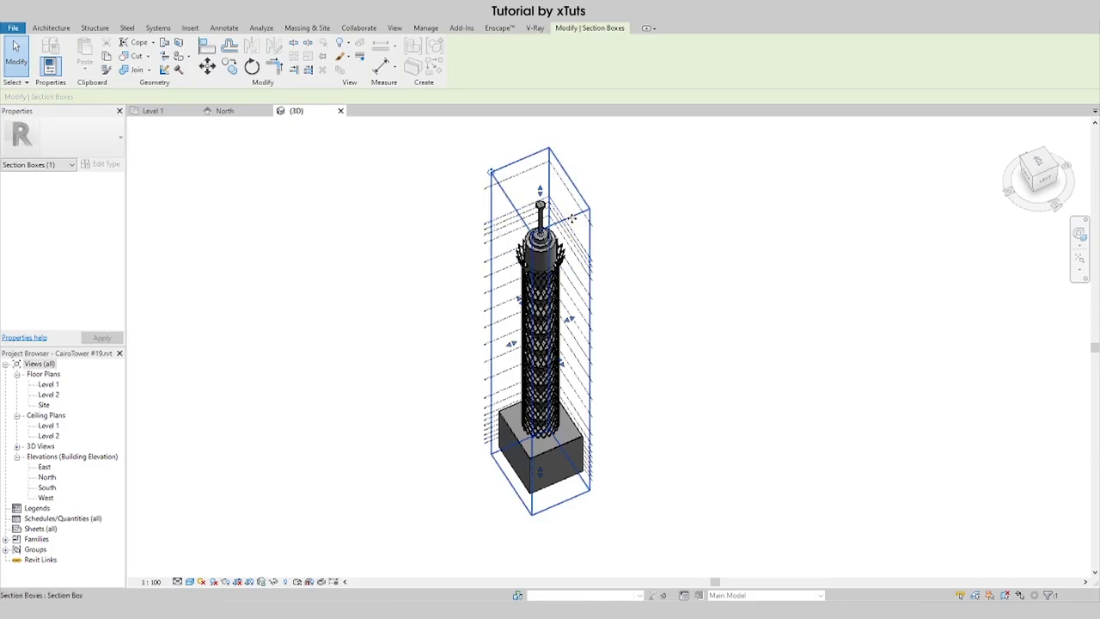
left_click_drag(539, 190, 540, 233)
scroll(540, 242, "up", 7)
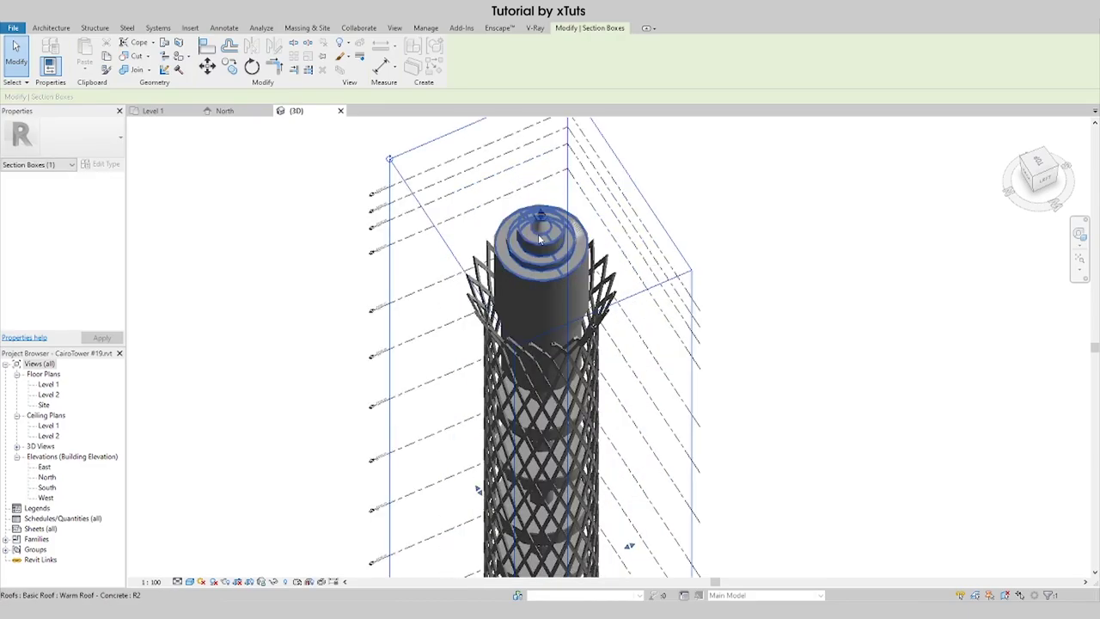
key("Escape")
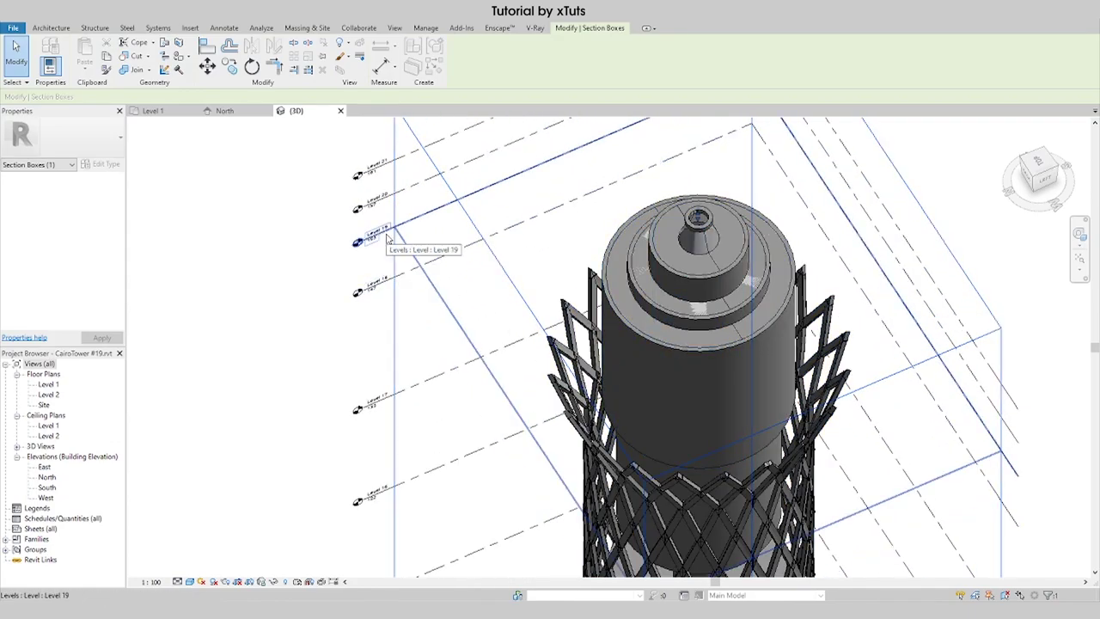
Step: Lower the section box top to slice the tower, then view it from directly above
scroll(546, 284, "down", 3)
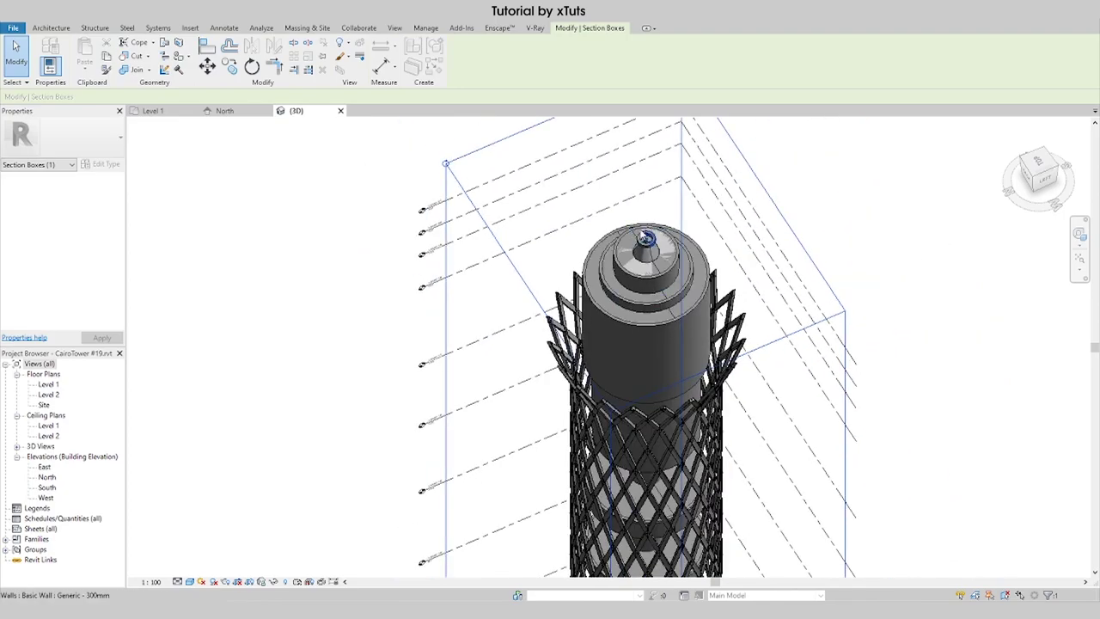
left_click_drag(646, 245, 646, 297)
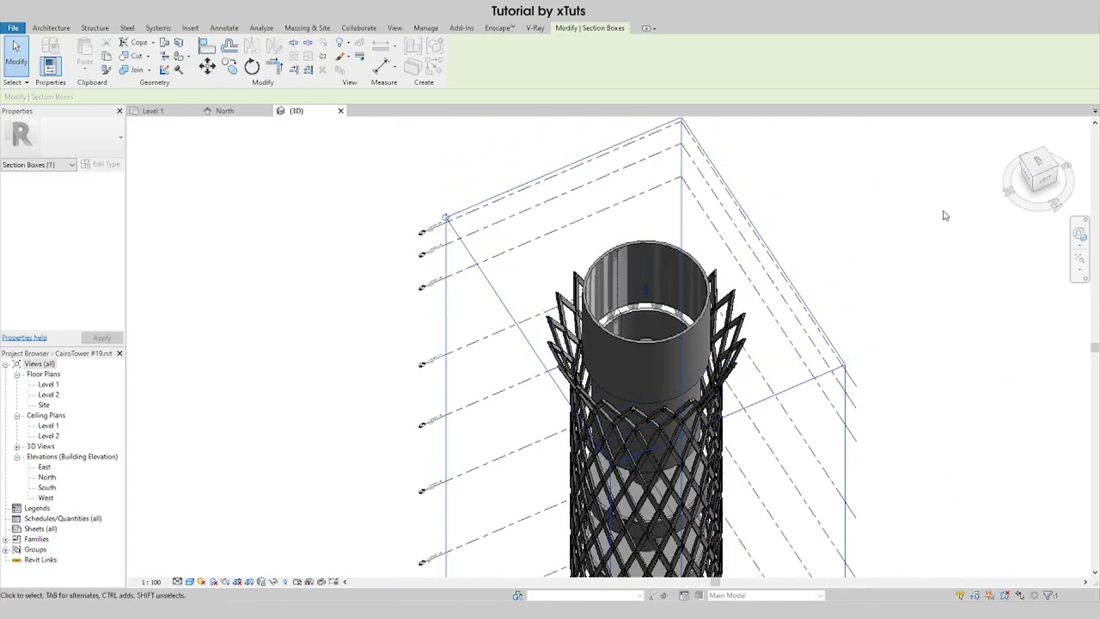
scroll(696, 302, "down", 1)
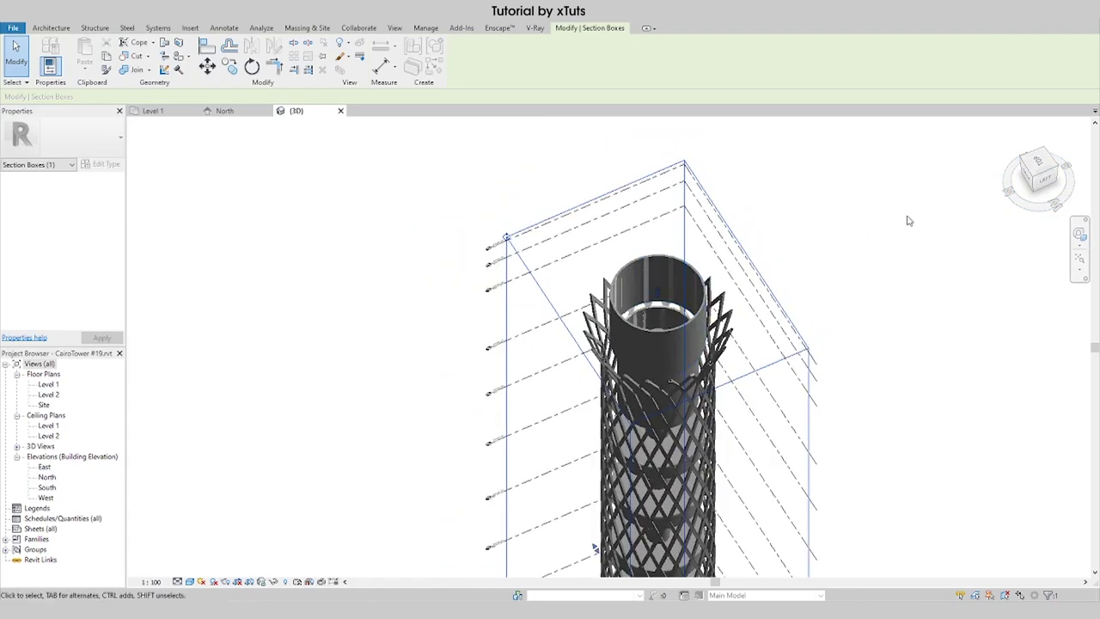
left_click(1039, 163)
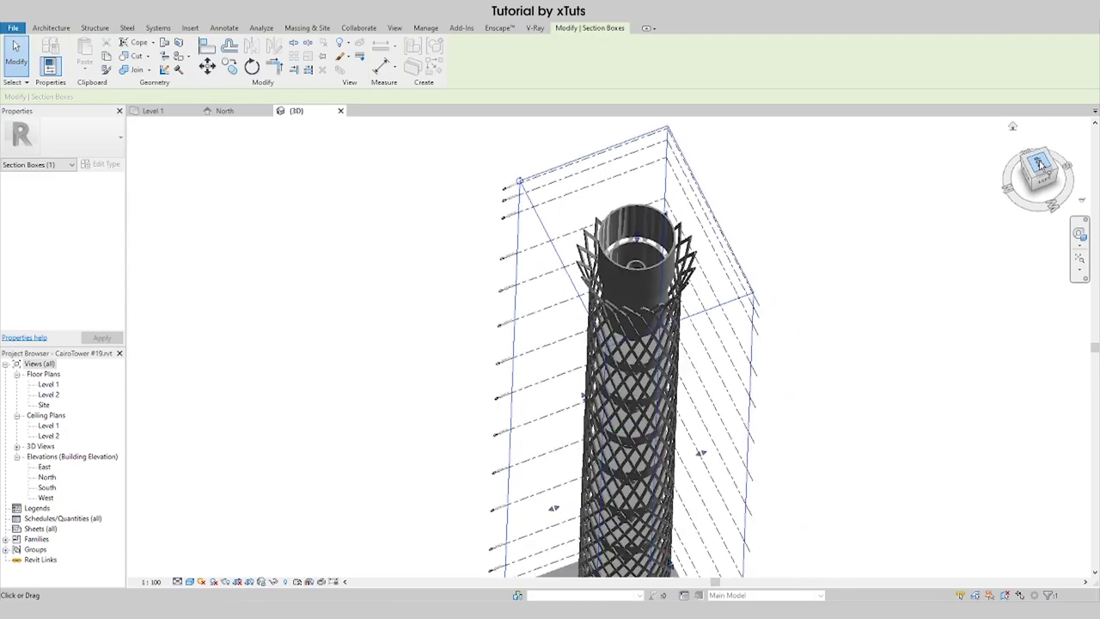
scroll(629, 347, "up", 6)
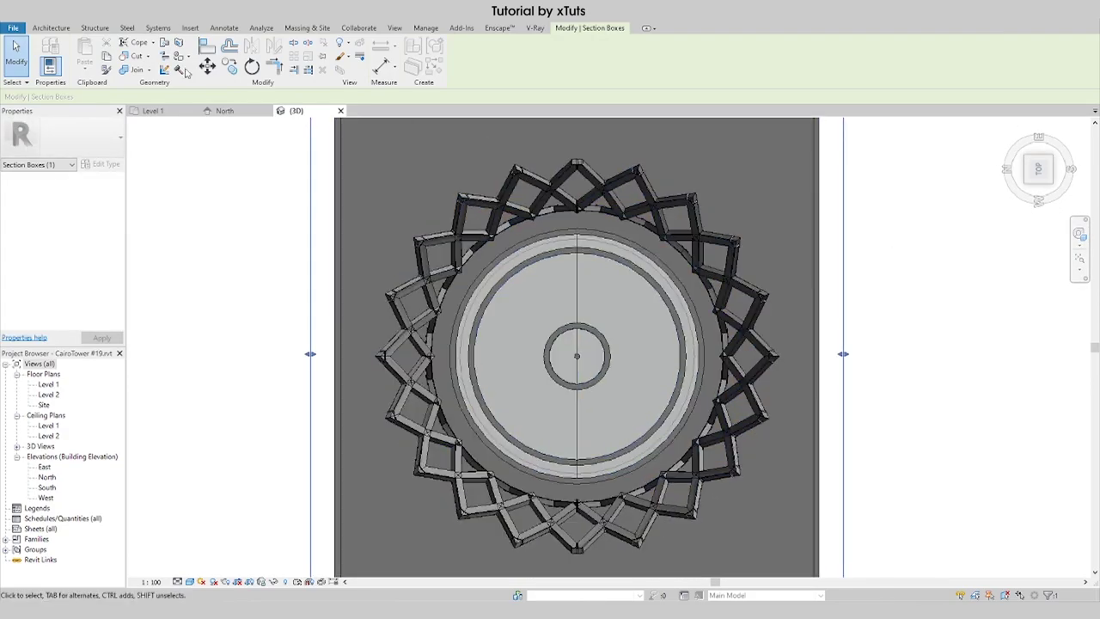
Step: Start a Curtain Wall: Storefront wall and review its type properties before confirming with OK
left_click(50, 28)
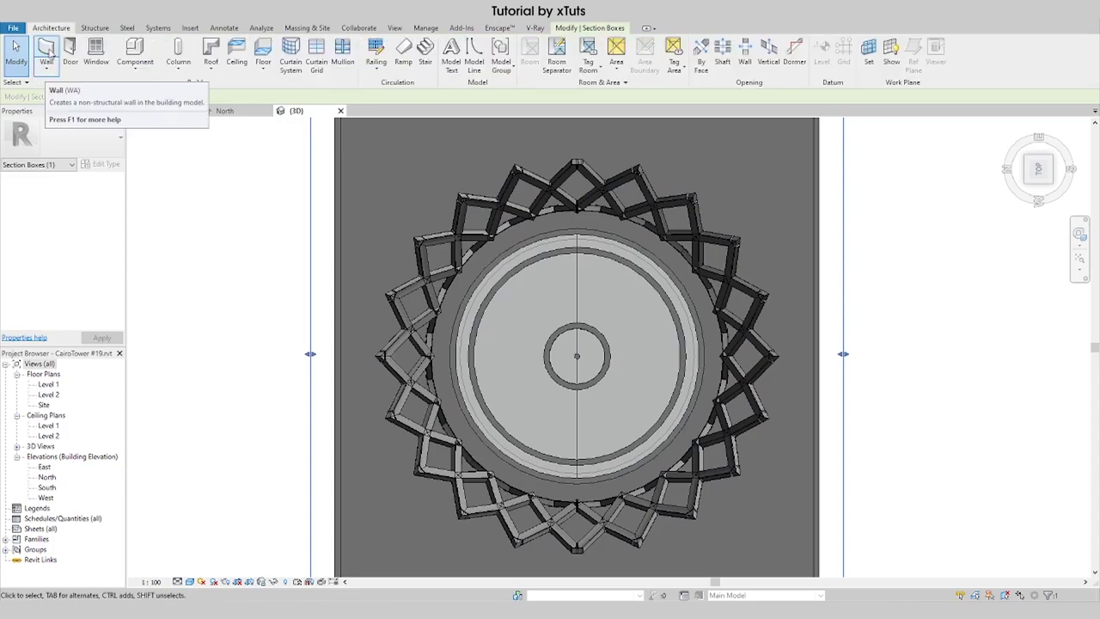
left_click(47, 52)
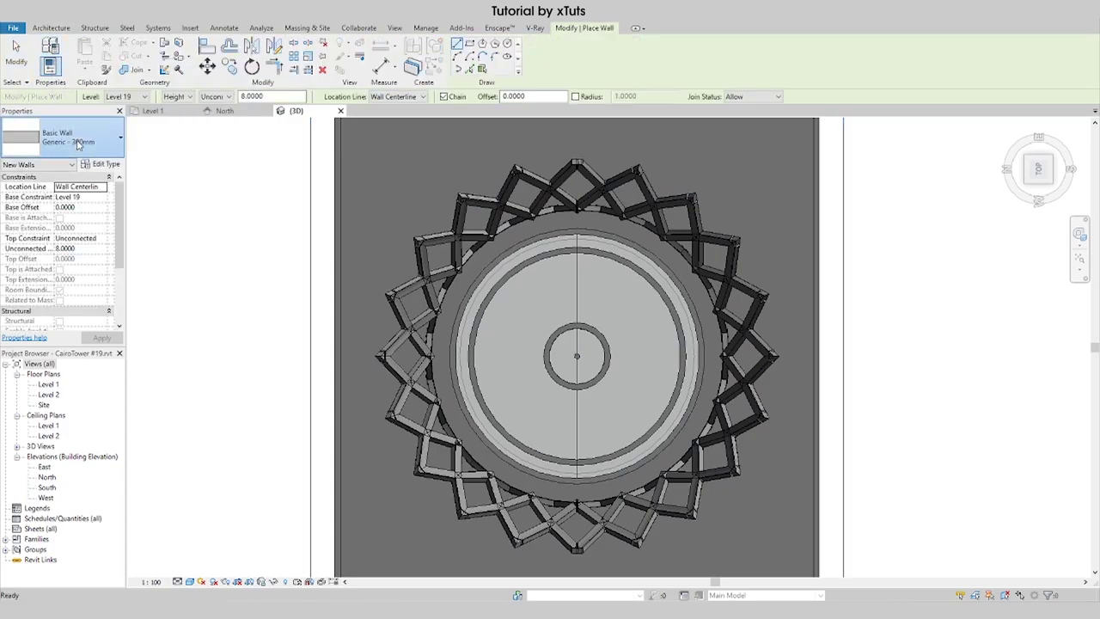
left_click(78, 143)
scroll(61, 301, "down", 1)
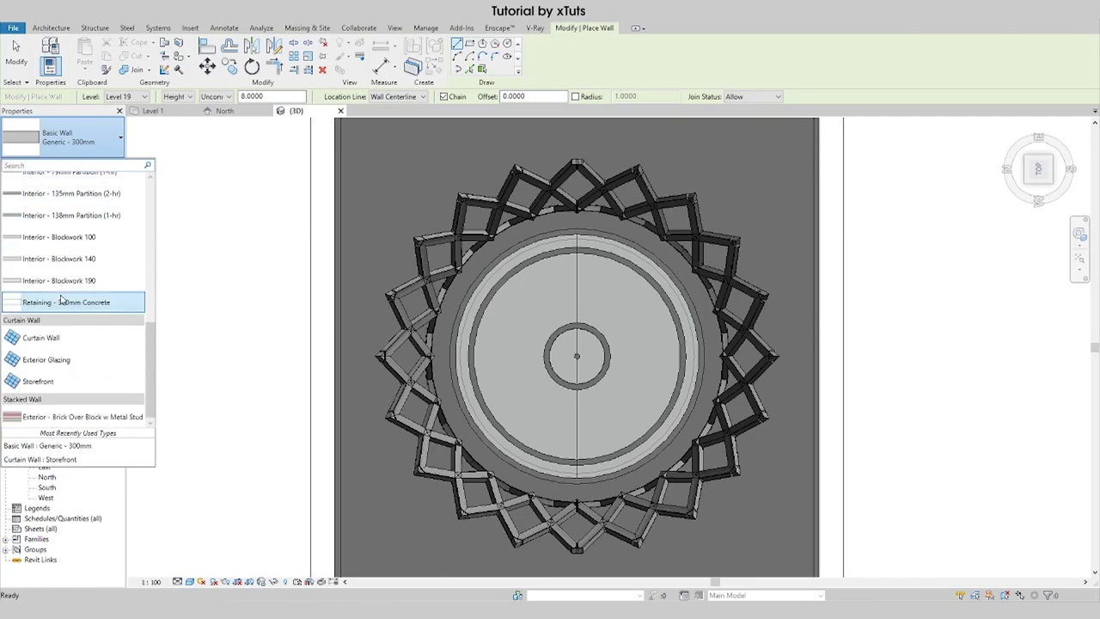
left_click(46, 385)
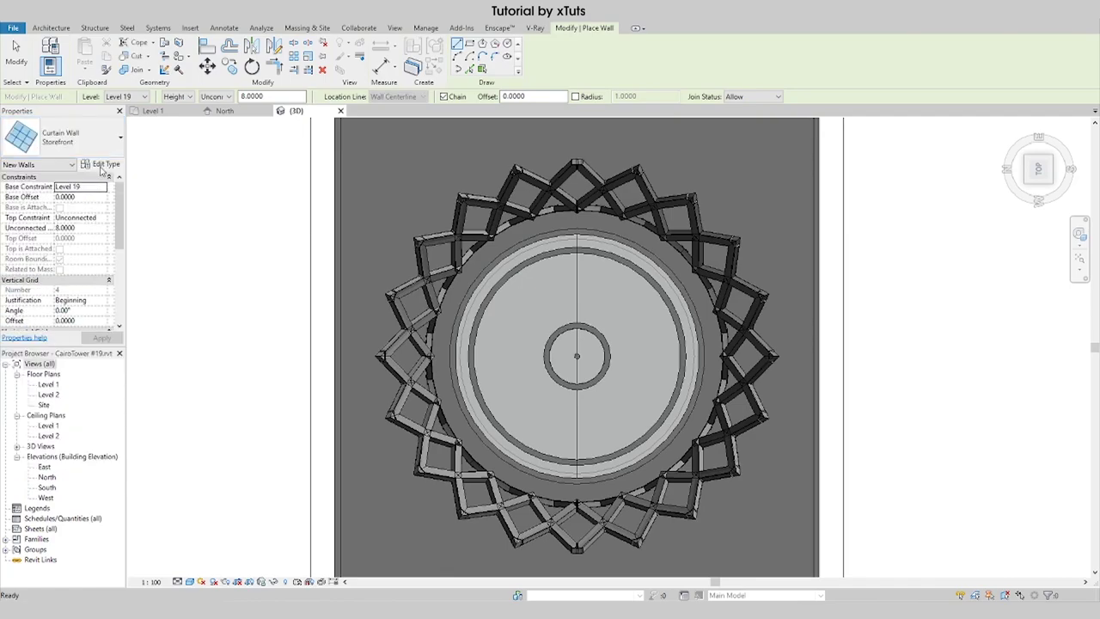
left_click(103, 164)
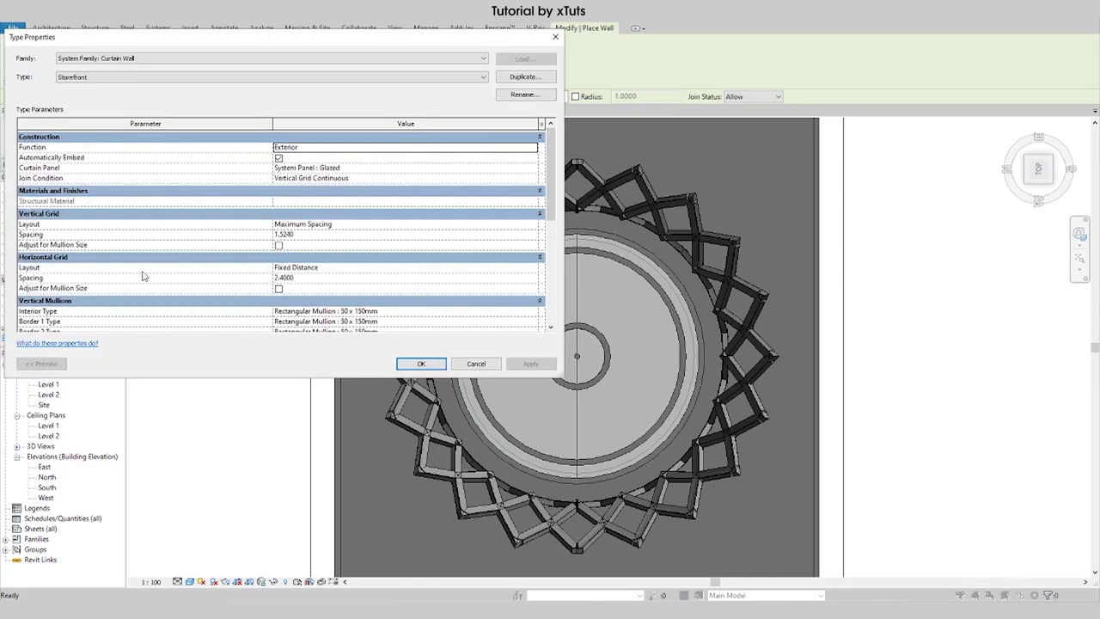
scroll(110, 222, "down", 5)
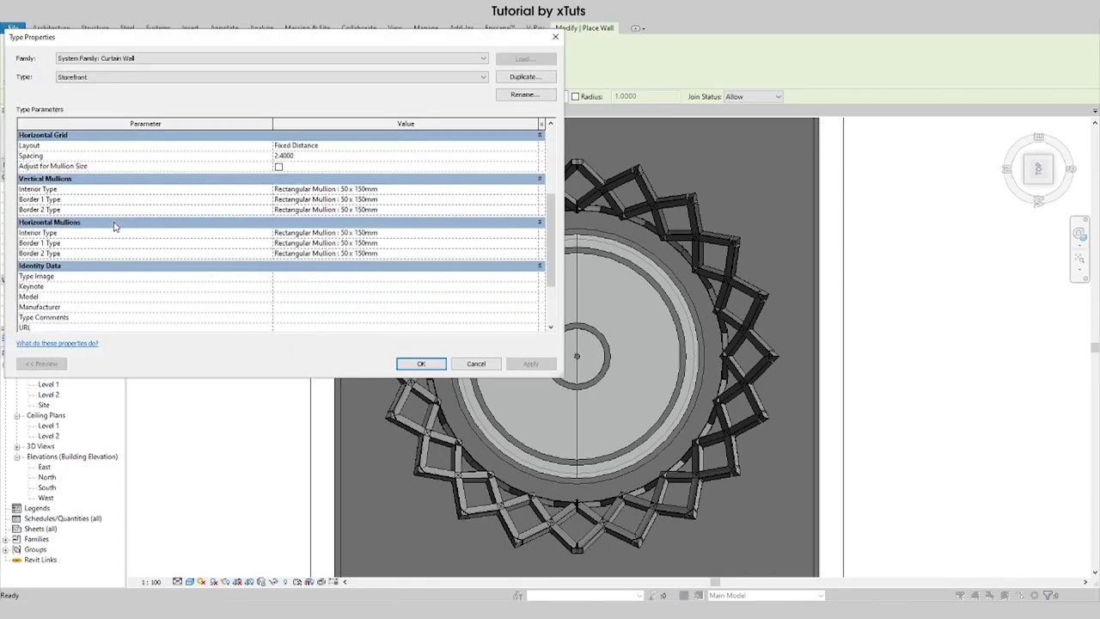
scroll(114, 225, "up", 5)
mouse_move(42, 164)
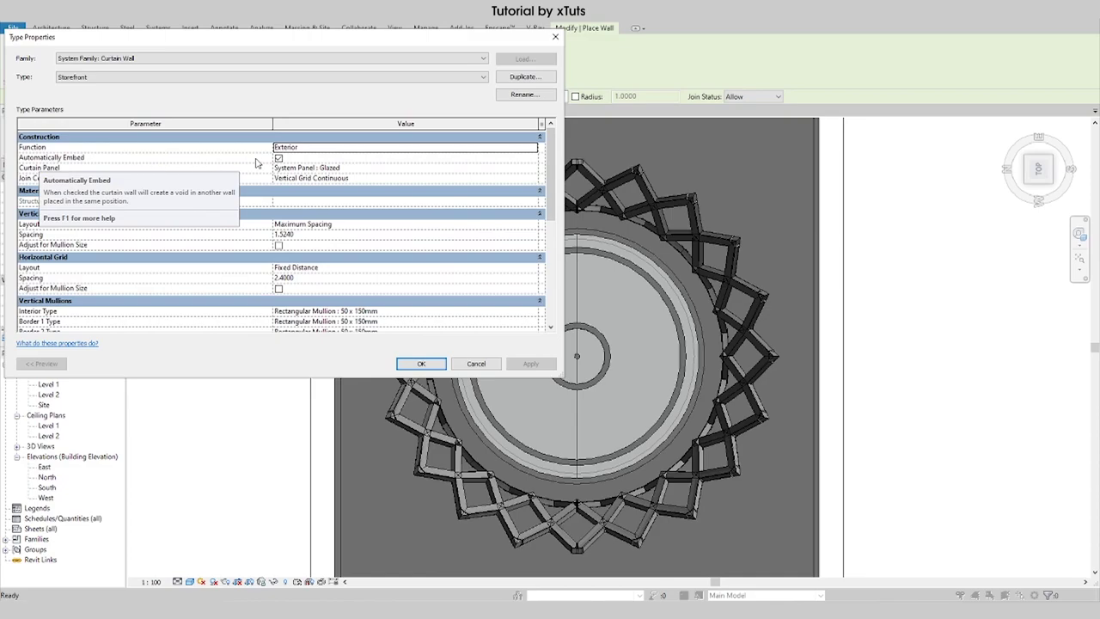
left_click(439, 362)
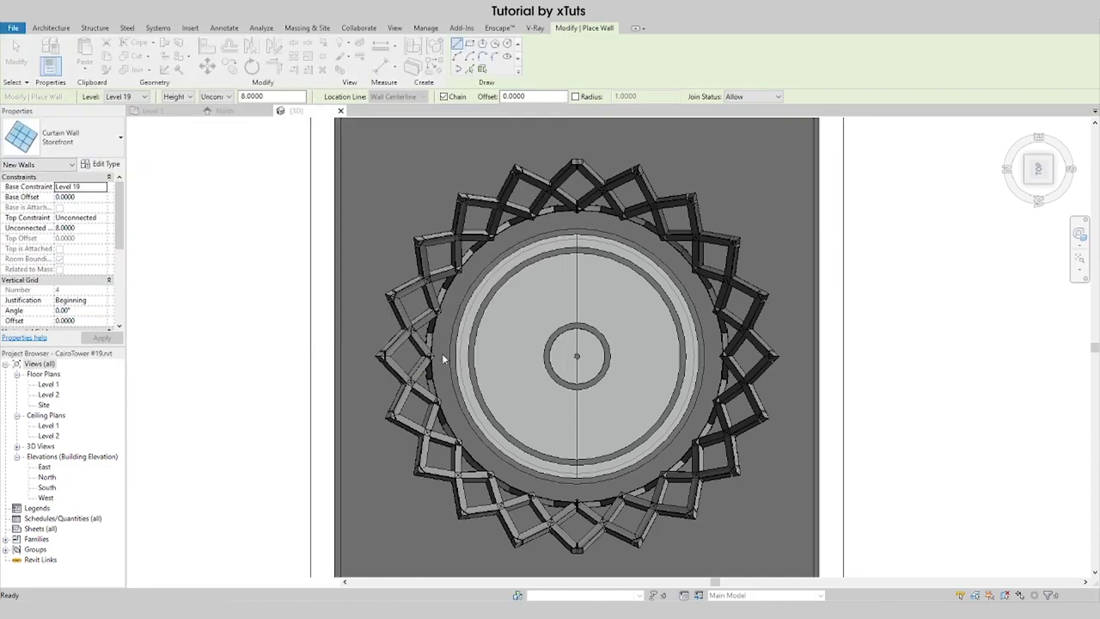
Step: Pick both halves of the circular core ring edge to wrap it in Storefront curtain wall
left_click(469, 69)
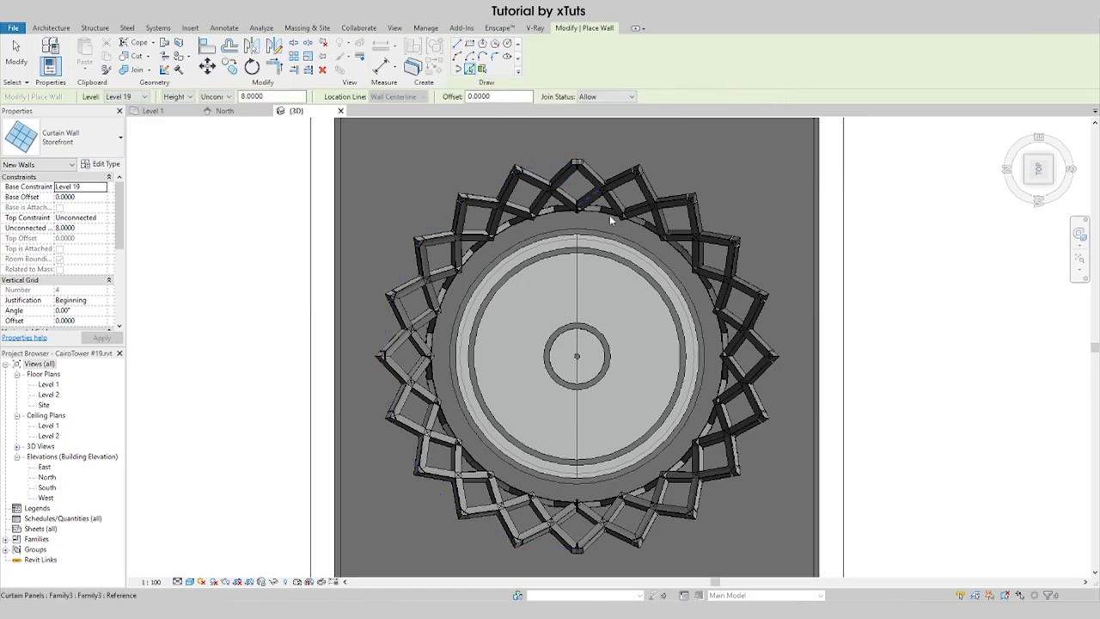
scroll(620, 228, "up", 2)
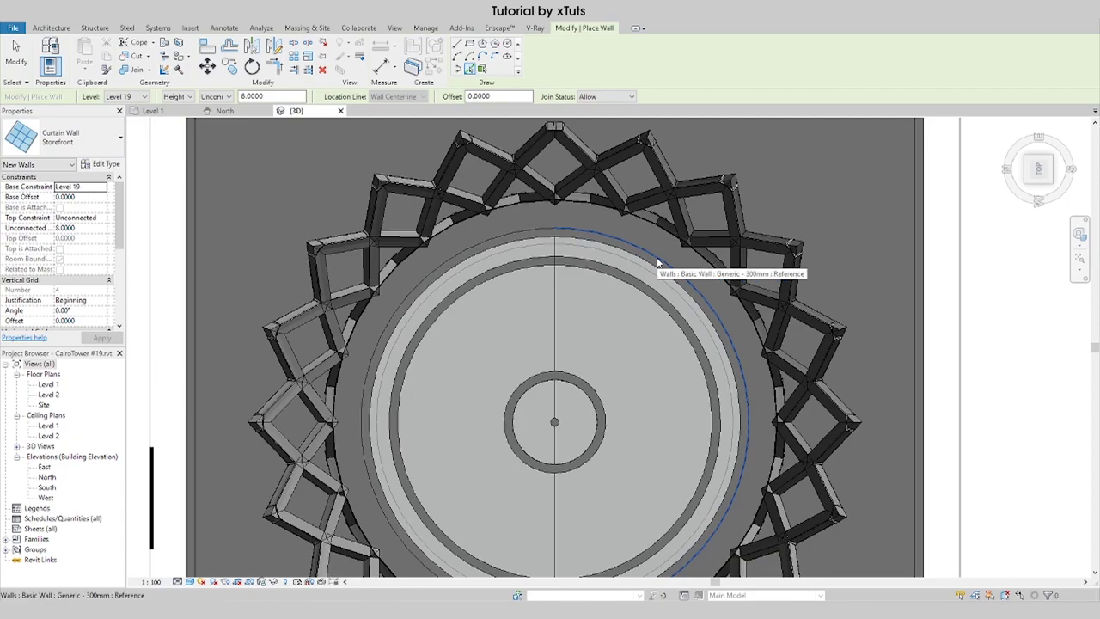
key("Tab")
scroll(656, 257, "up", 3)
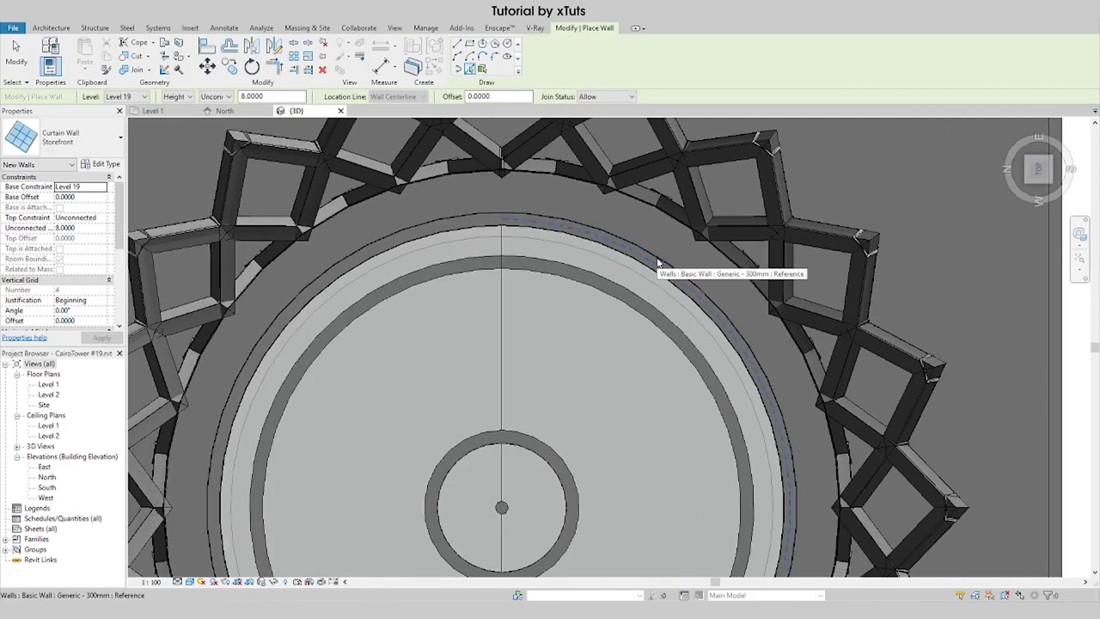
left_click(659, 234)
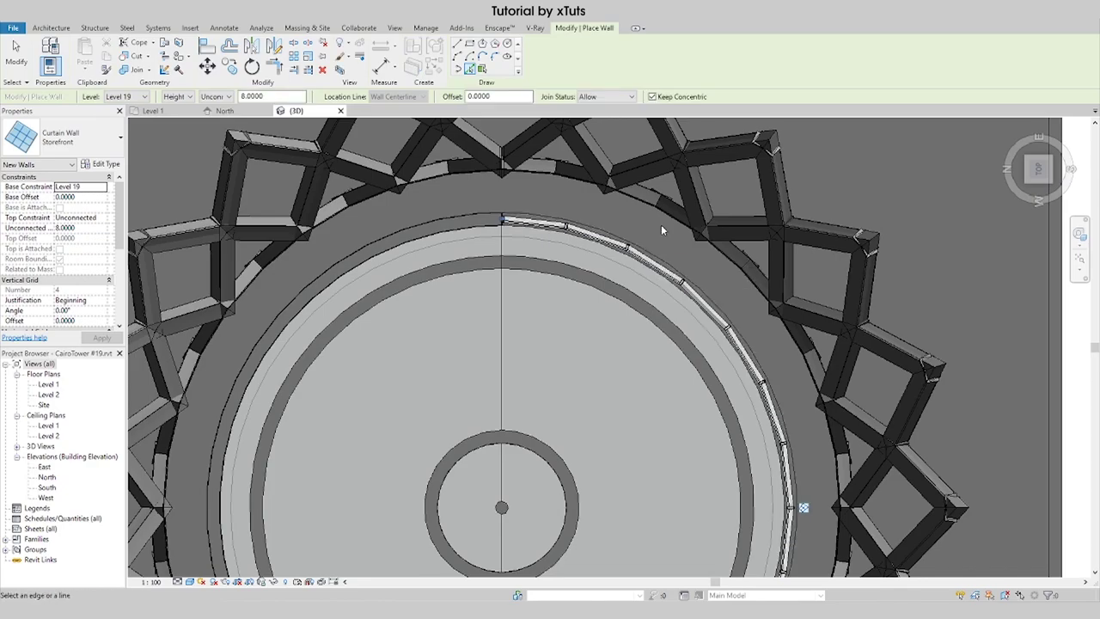
scroll(661, 224, "down", 2)
scroll(472, 274, "up", 3)
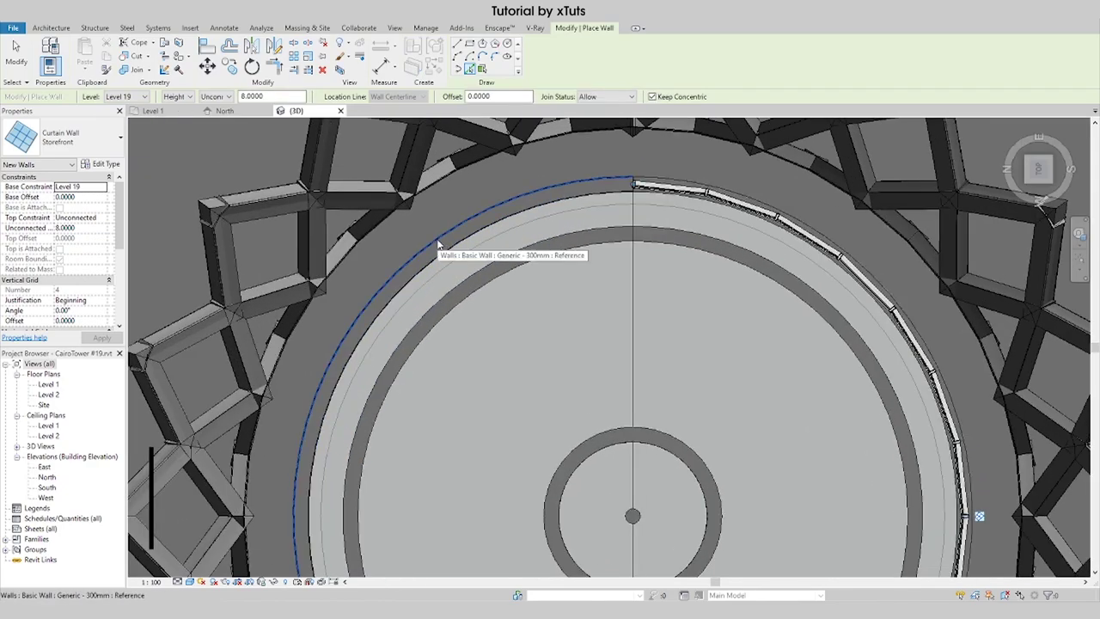
key("Tab")
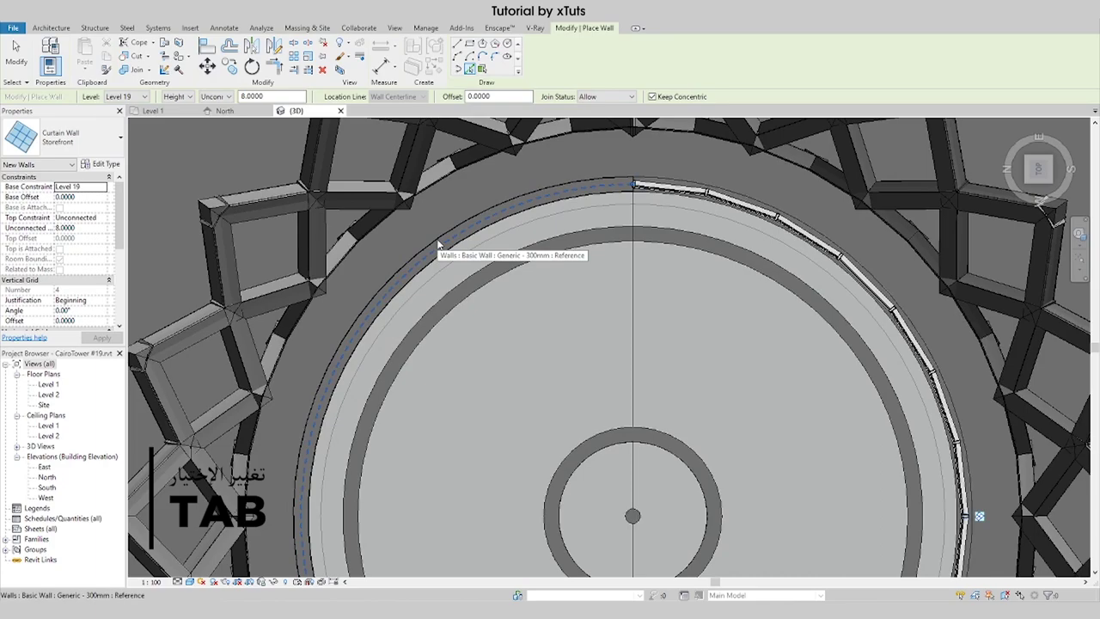
left_click(503, 175)
scroll(451, 164, "down", 3)
scroll(492, 222, "down", 5)
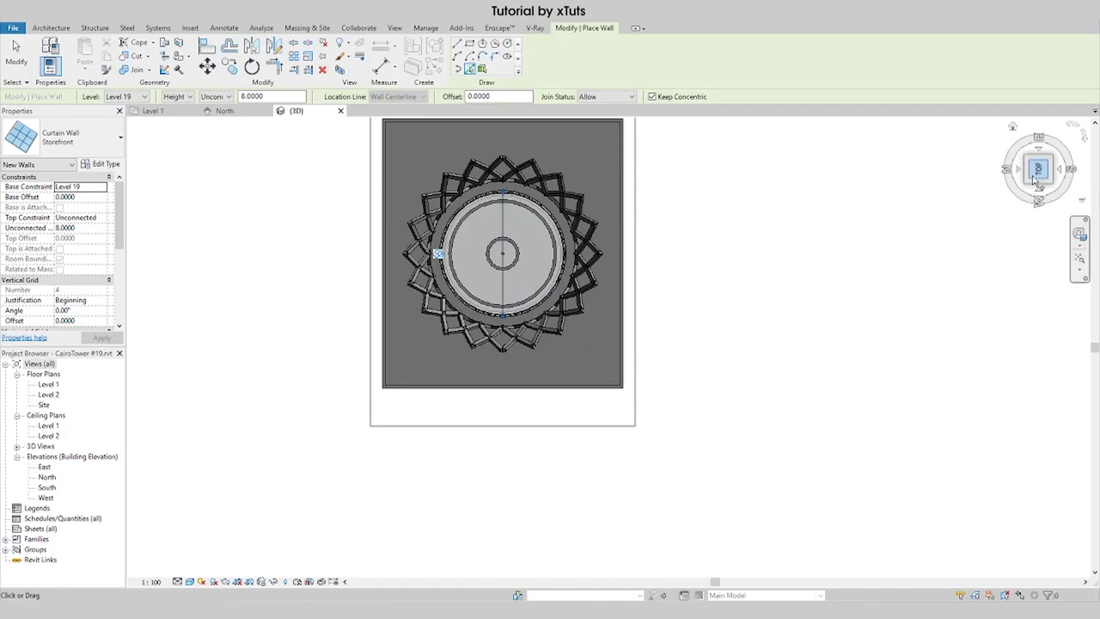
key("Escape")
key("Escape")
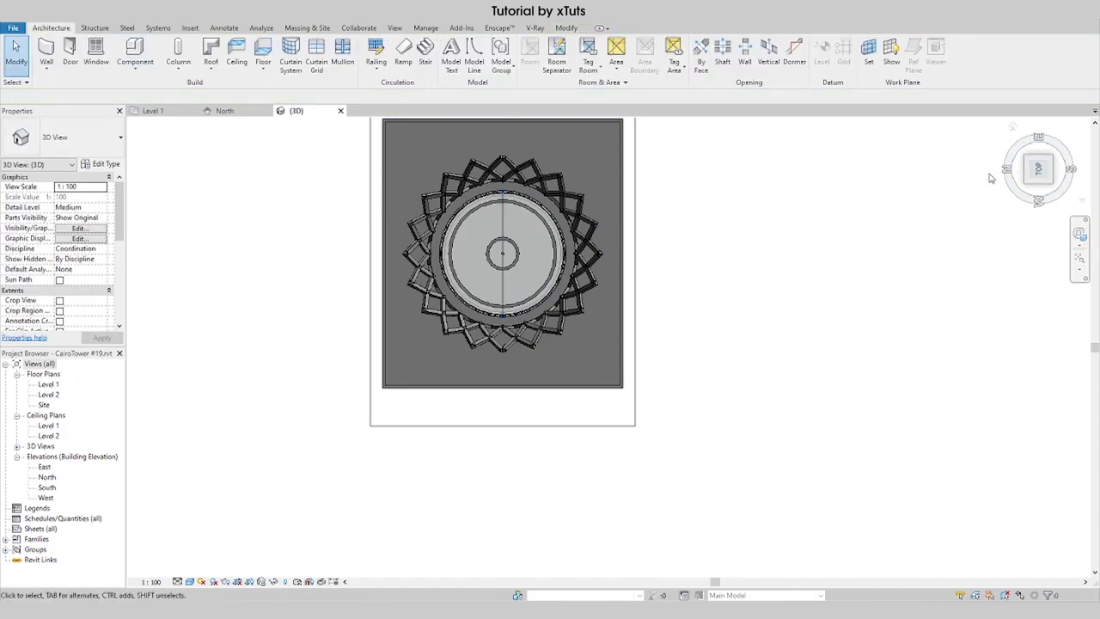
Step: From an oblique view, raise the section box top above the tower and switch the section box off
left_click_drag(990, 177, 799, 322)
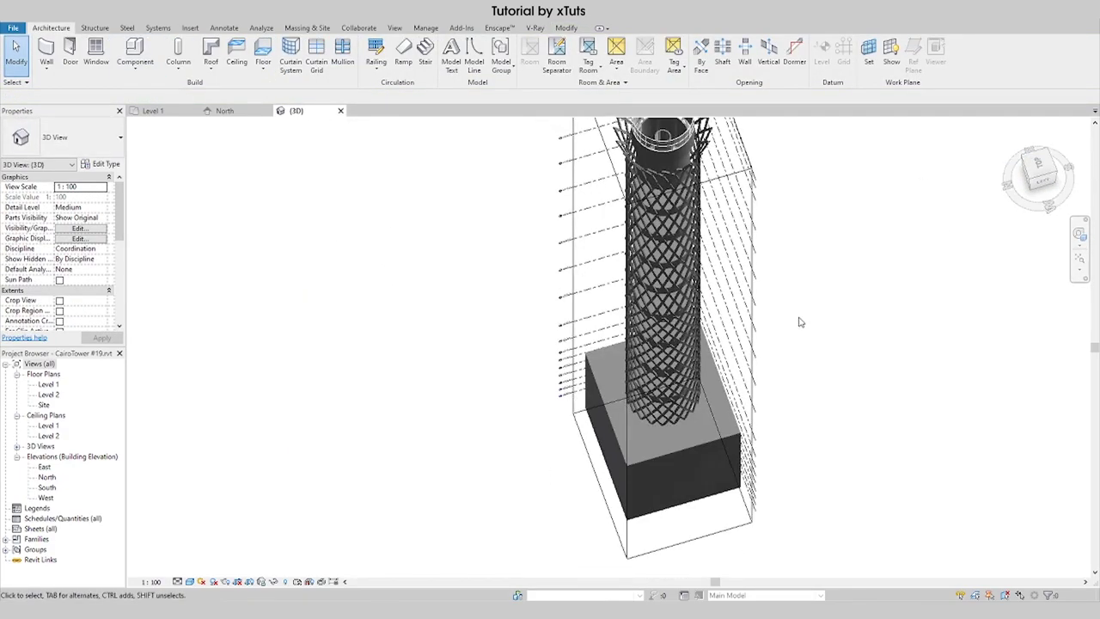
scroll(799, 321, "down", 2)
left_click(749, 233)
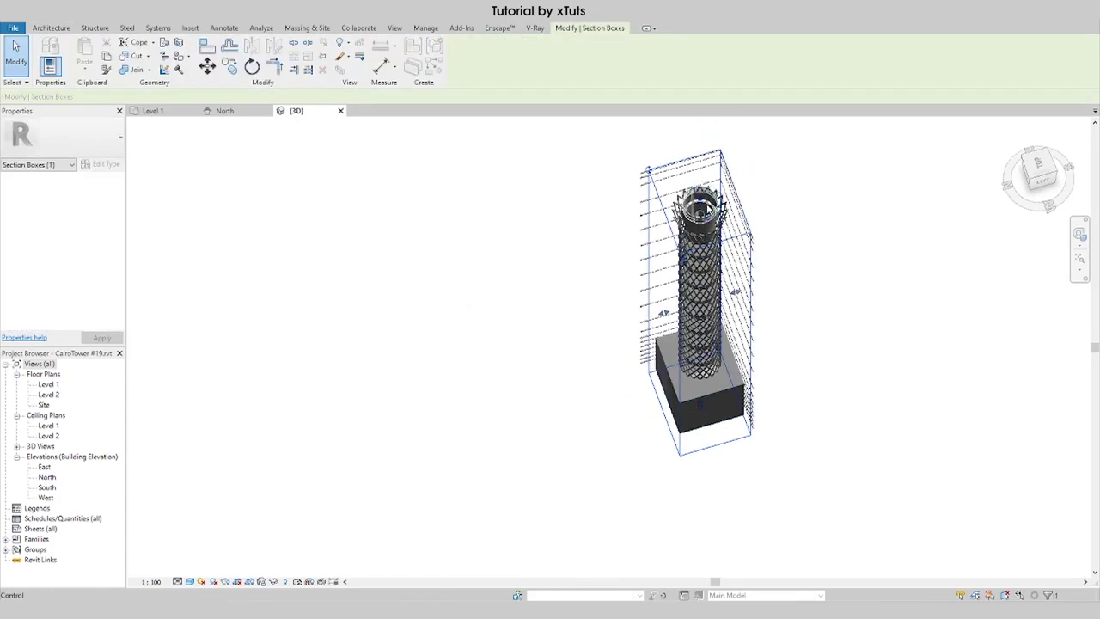
left_click_drag(720, 155, 721, 125)
left_click(790, 235)
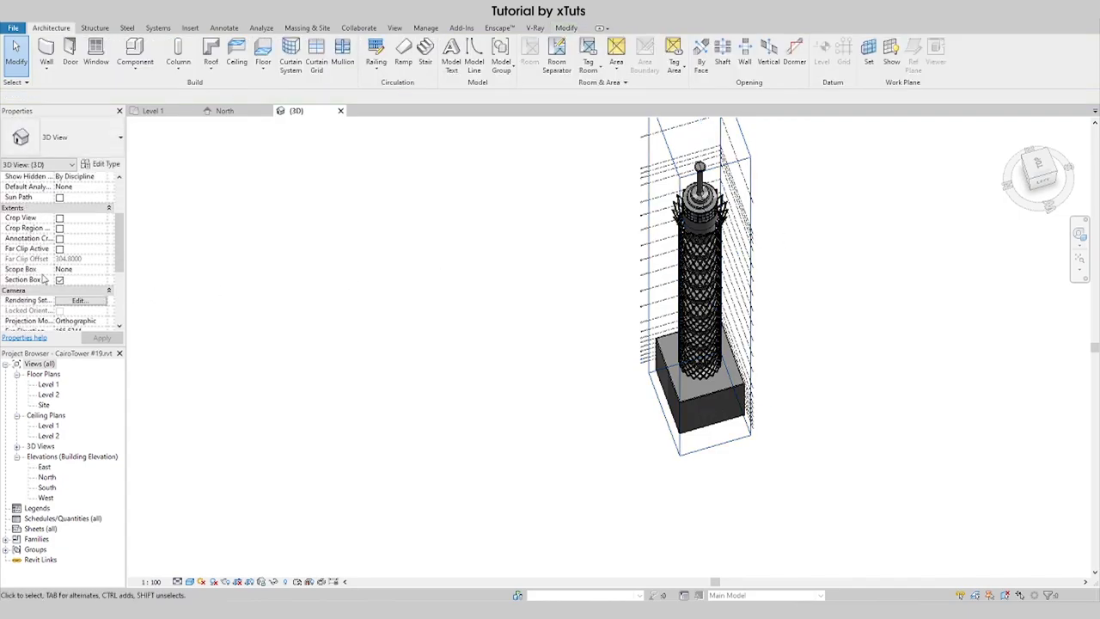
left_click(60, 280)
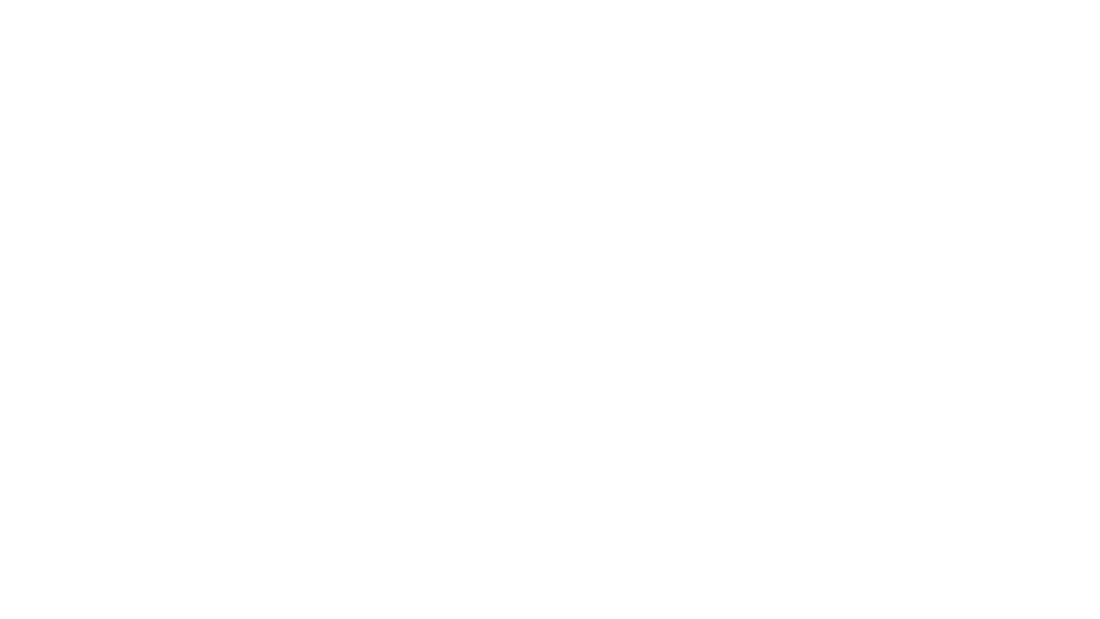